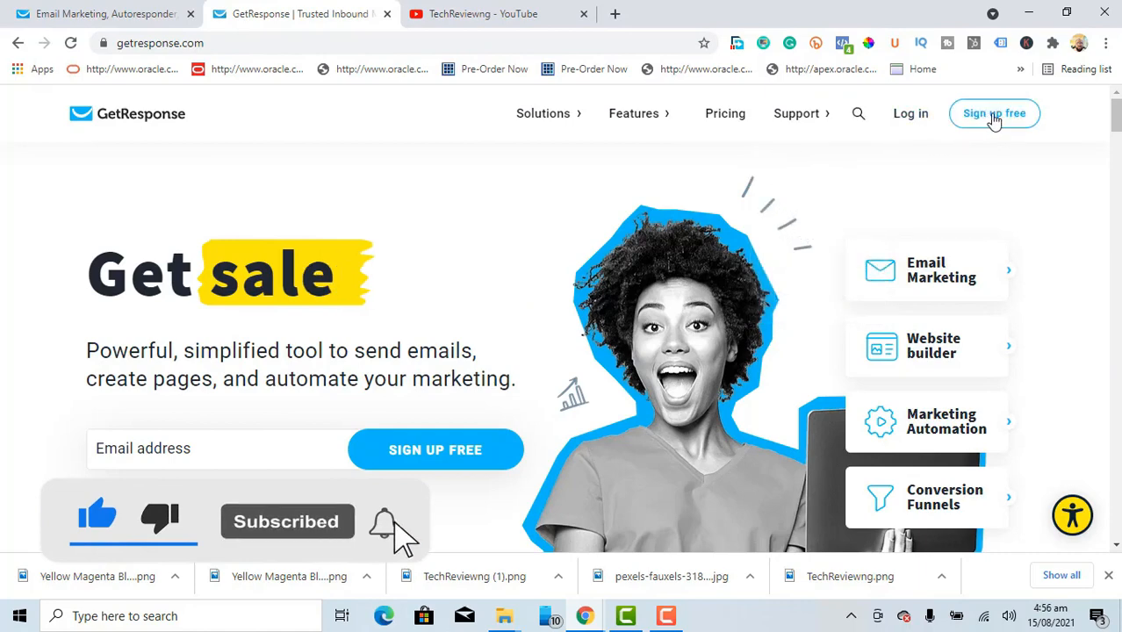
# Step: Open the 'Start your free trial now' sign-up form from Sign up free
pyautogui.click(995, 114)
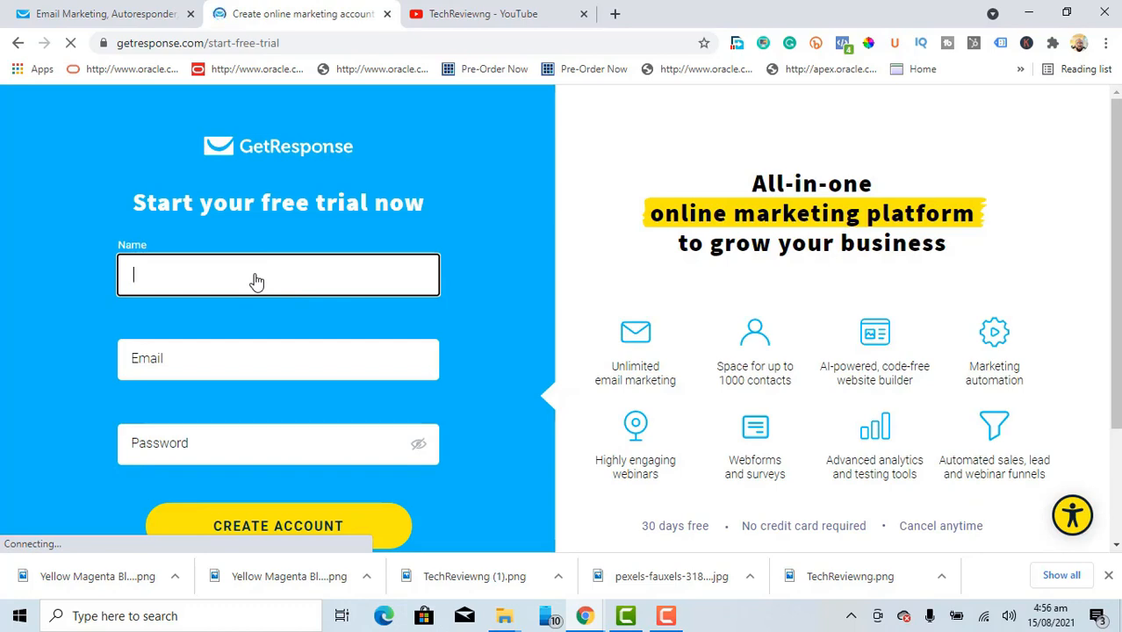
# Step: Create the account with name TechReview, the saved e-mail address and a password
pyautogui.write('Tech')
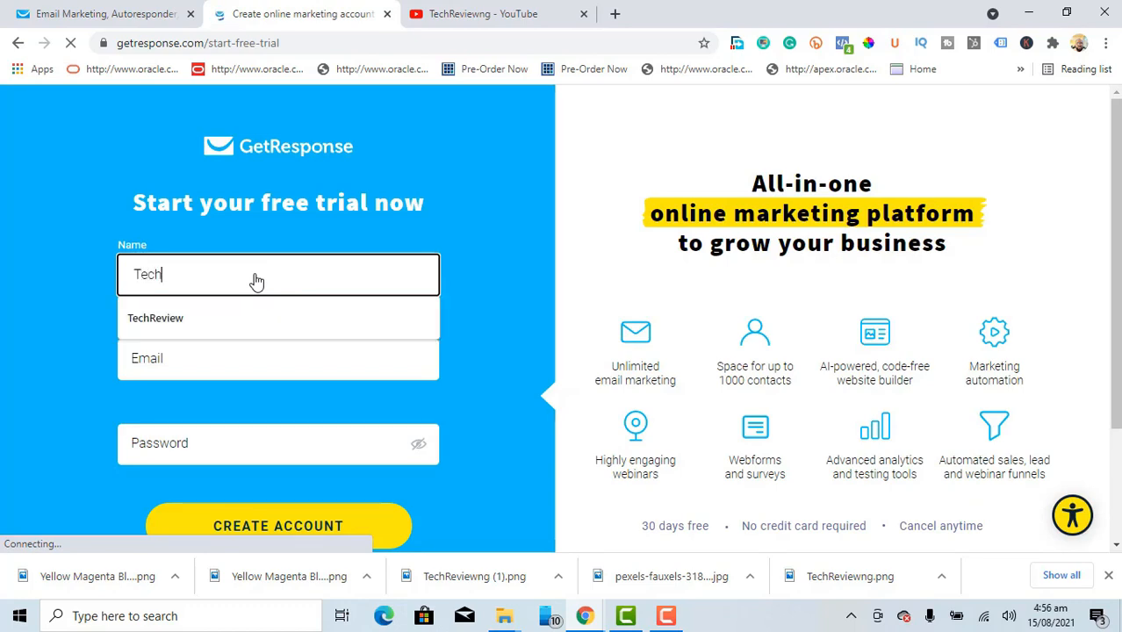
pyautogui.click(173, 316)
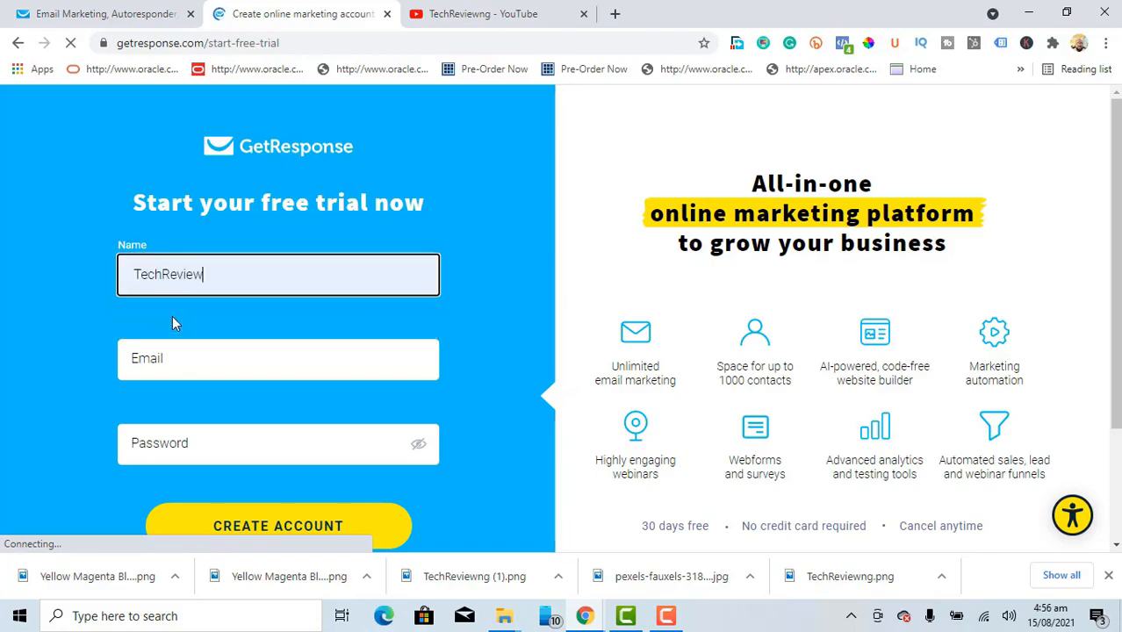
pyautogui.click(169, 364)
pyautogui.click(193, 273)
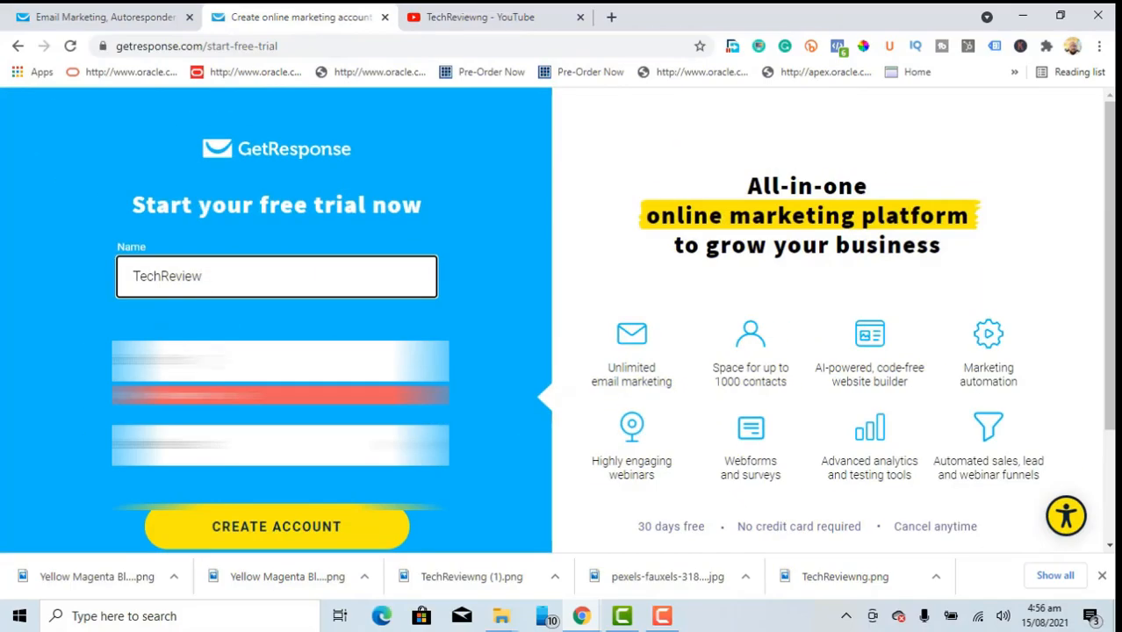
pyautogui.click(176, 361)
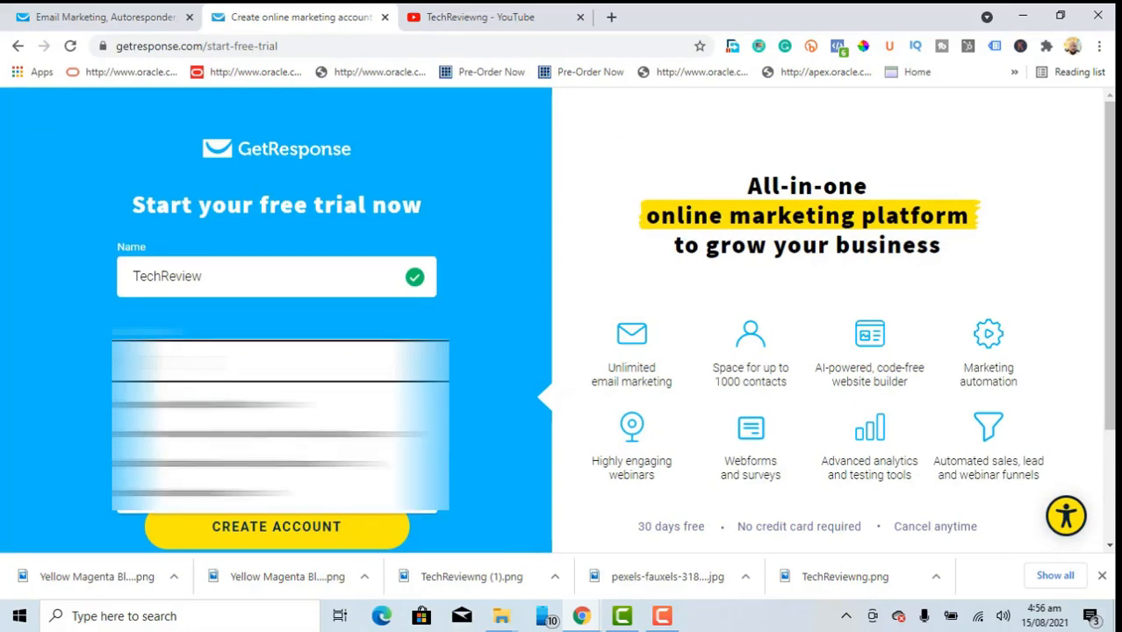
pyautogui.click(201, 465)
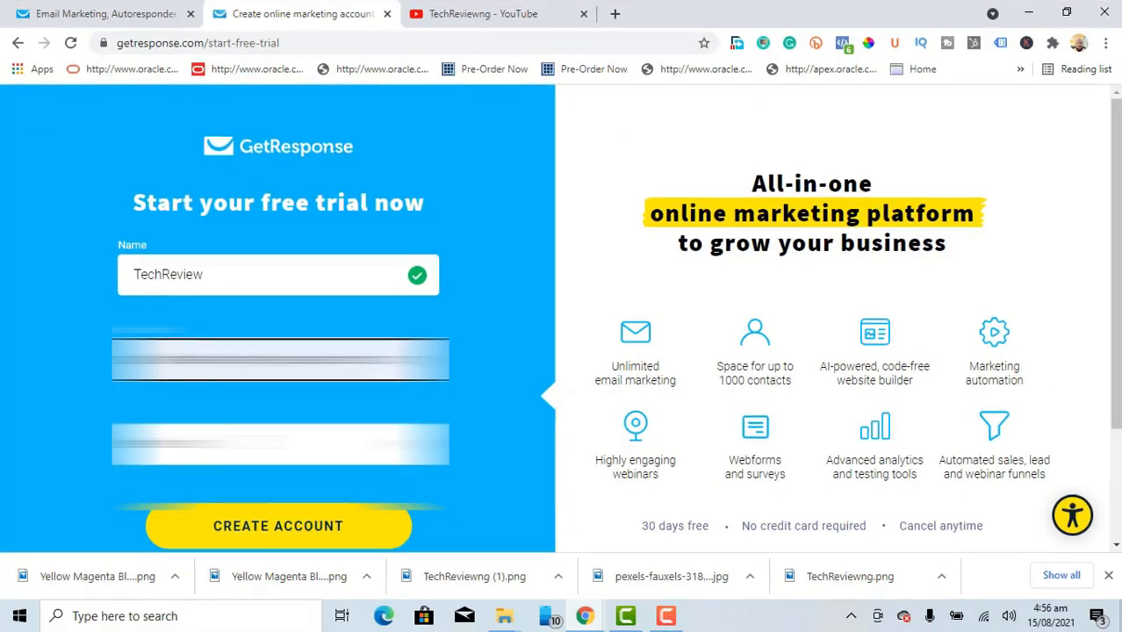
pyautogui.click(279, 445)
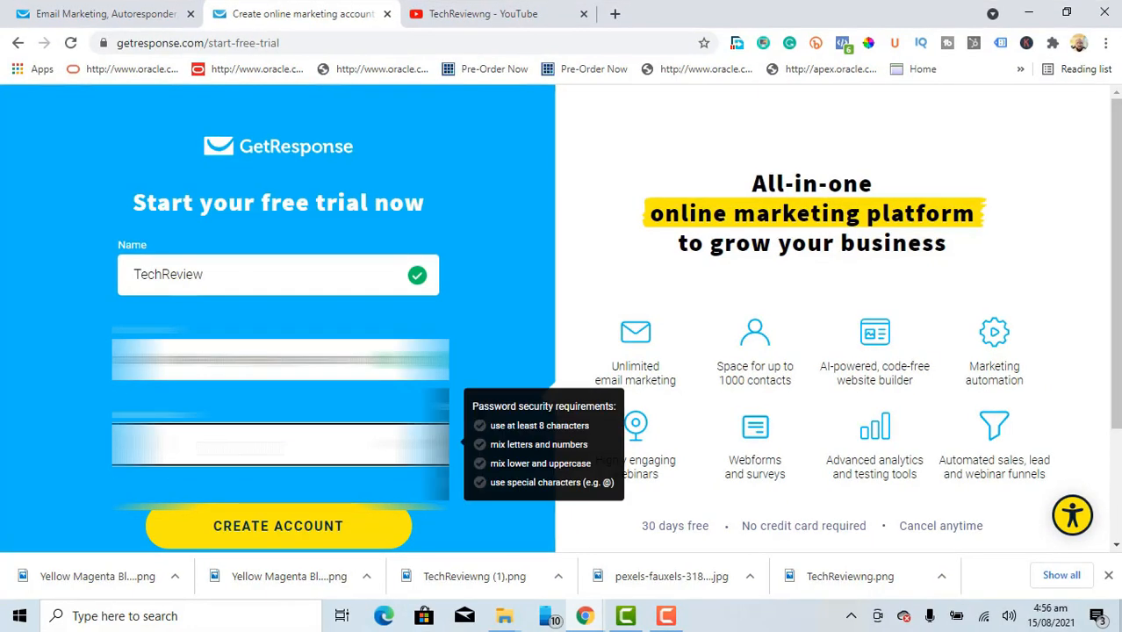
pyautogui.write('••••@•')
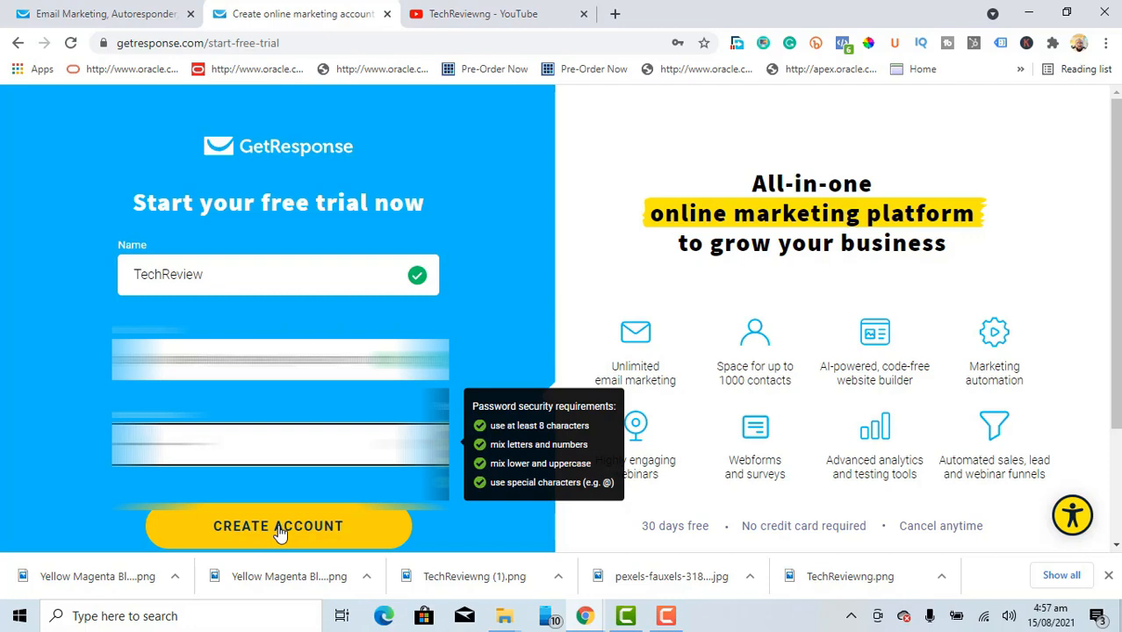
pyautogui.click(280, 527)
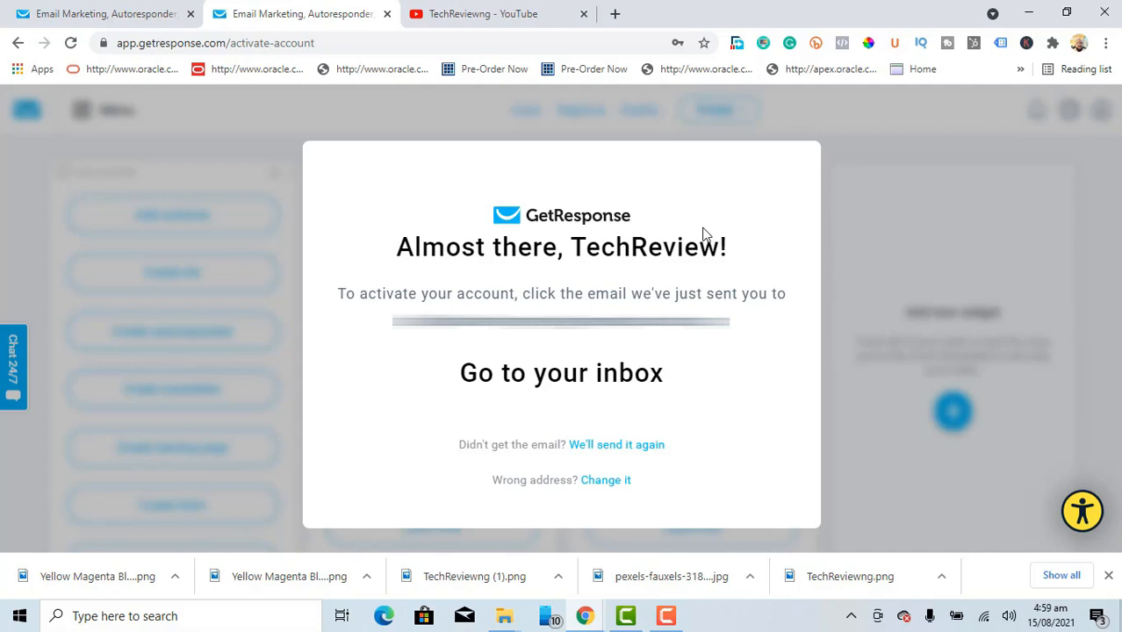
# Step: Go to getresponse.com and log in to the newly activated account
pyautogui.click(338, 46)
pyautogui.click(337, 45)
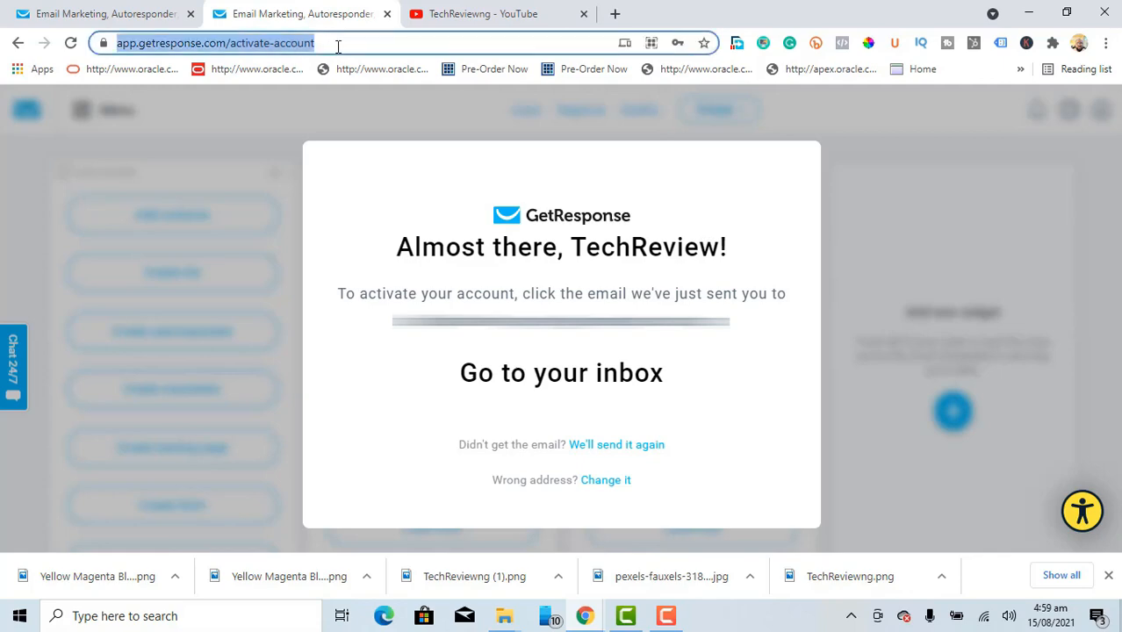
pyautogui.write('get')
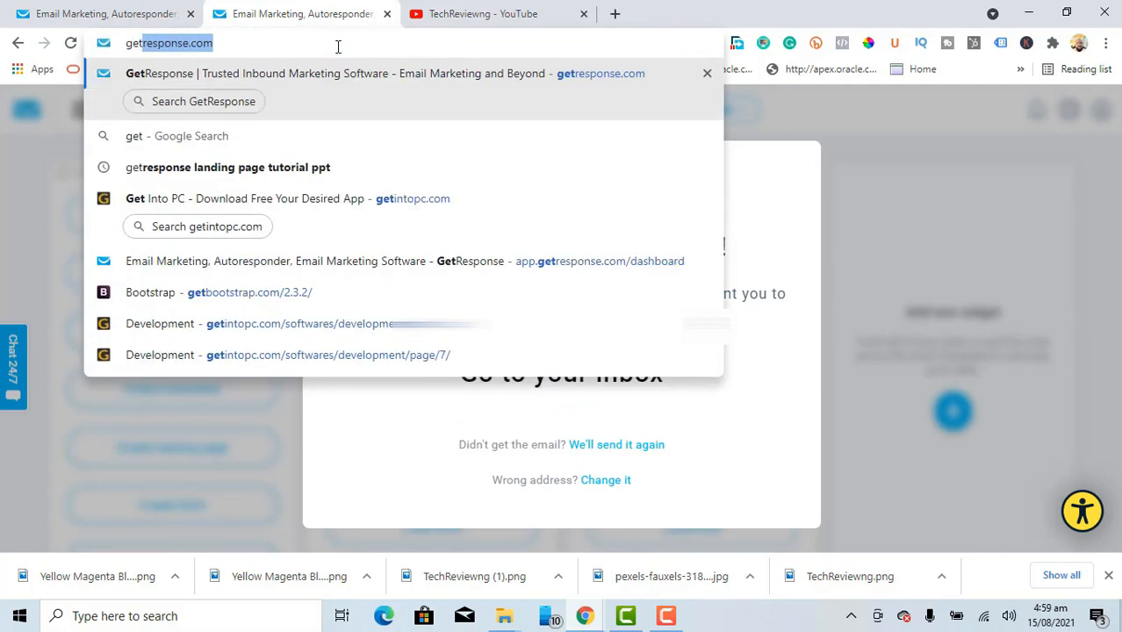
pyautogui.press('Right')
pyautogui.press('Return')
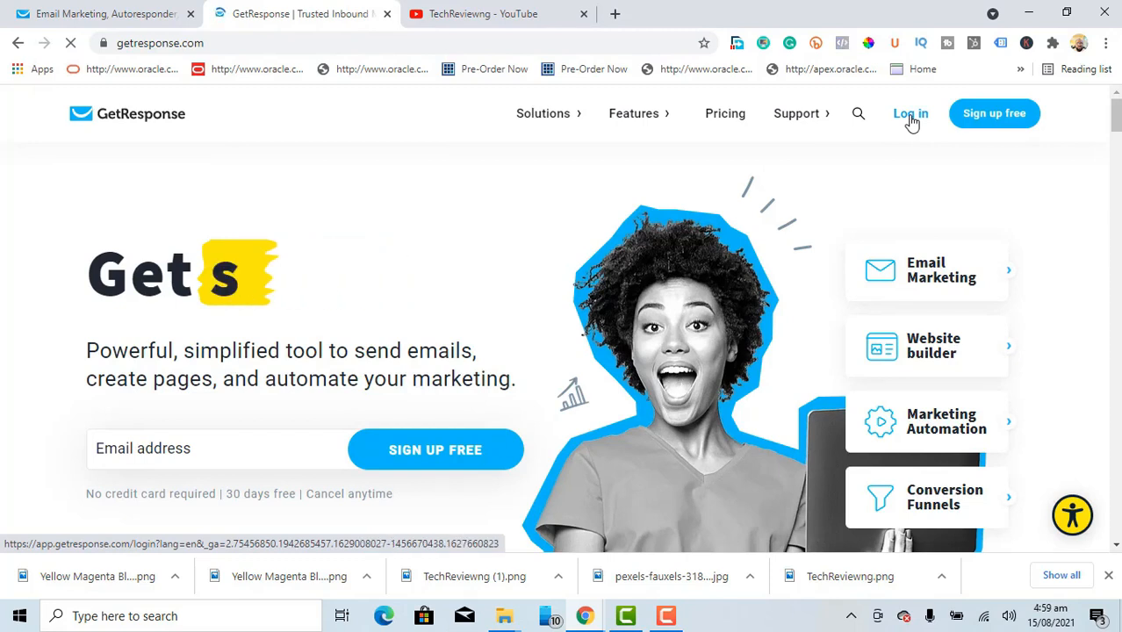
pyautogui.click(911, 121)
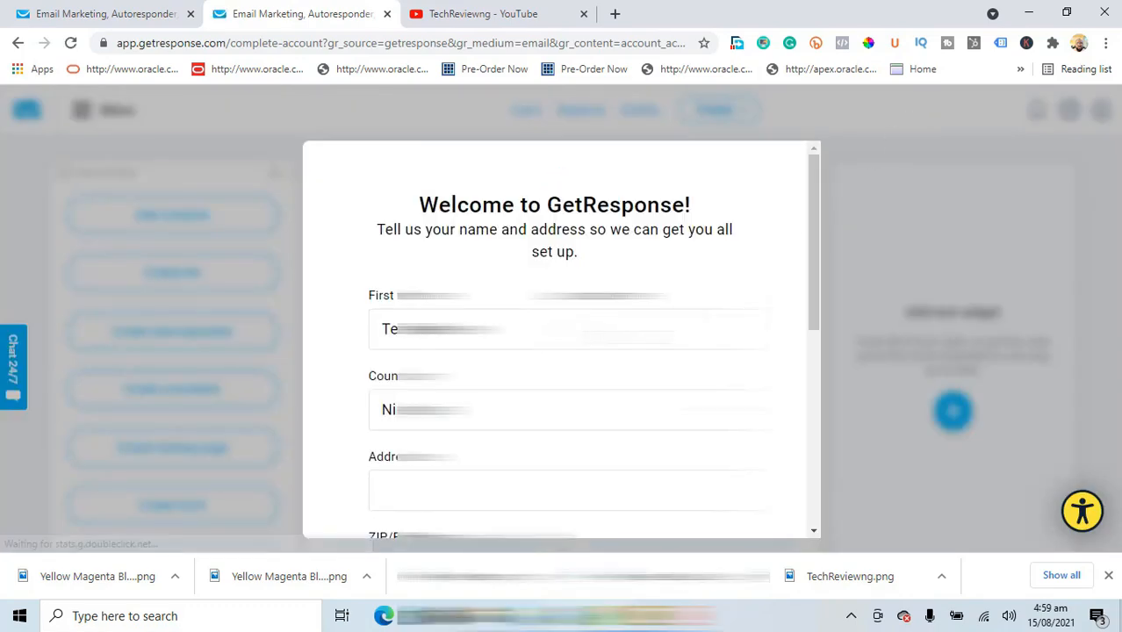
# Step: Keep country Nigeria and fill the address from the saved autofill suggestion
pyautogui.click(571, 328)
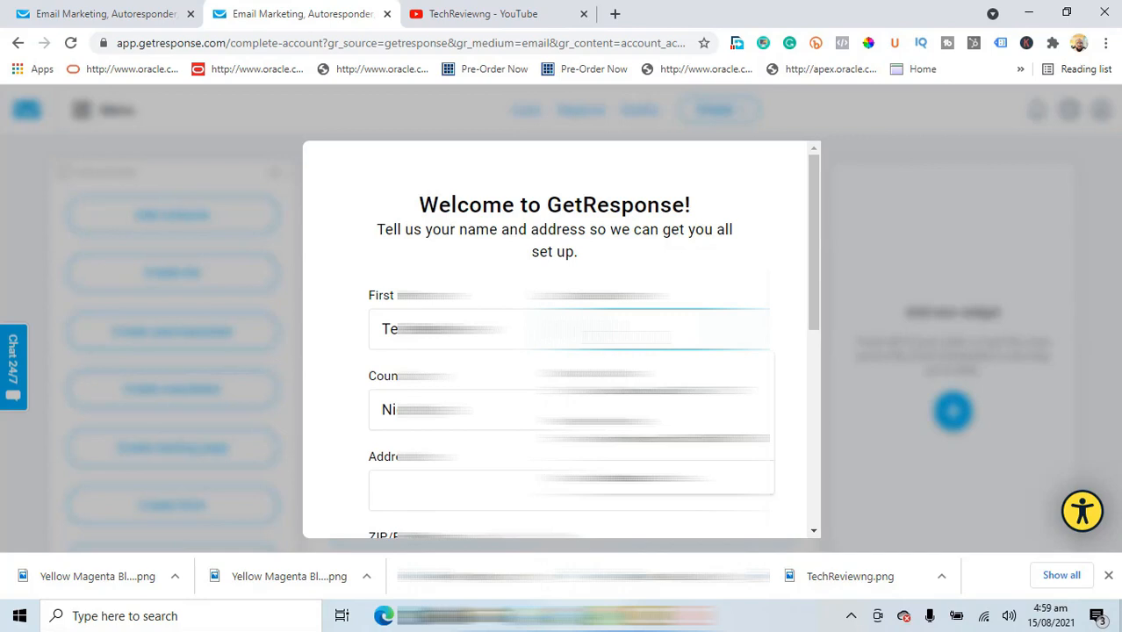
pyautogui.press('Escape')
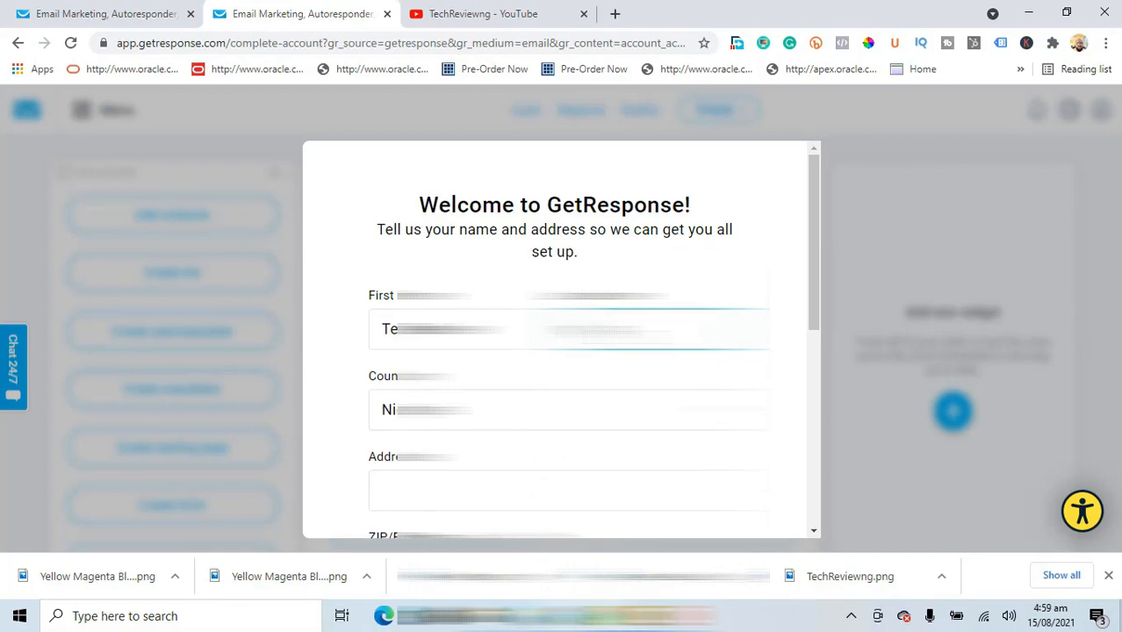
pyautogui.press('Tab')
pyautogui.click(809, 274)
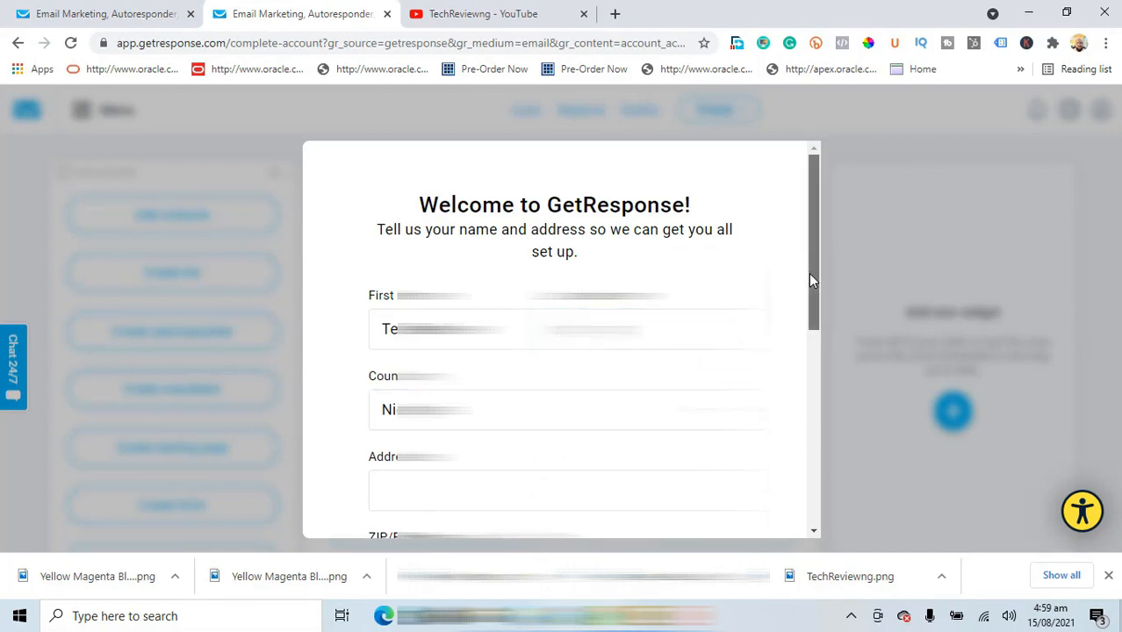
pyautogui.moveTo(809, 273); pyautogui.dragTo(807, 367)
pyautogui.click(395, 277)
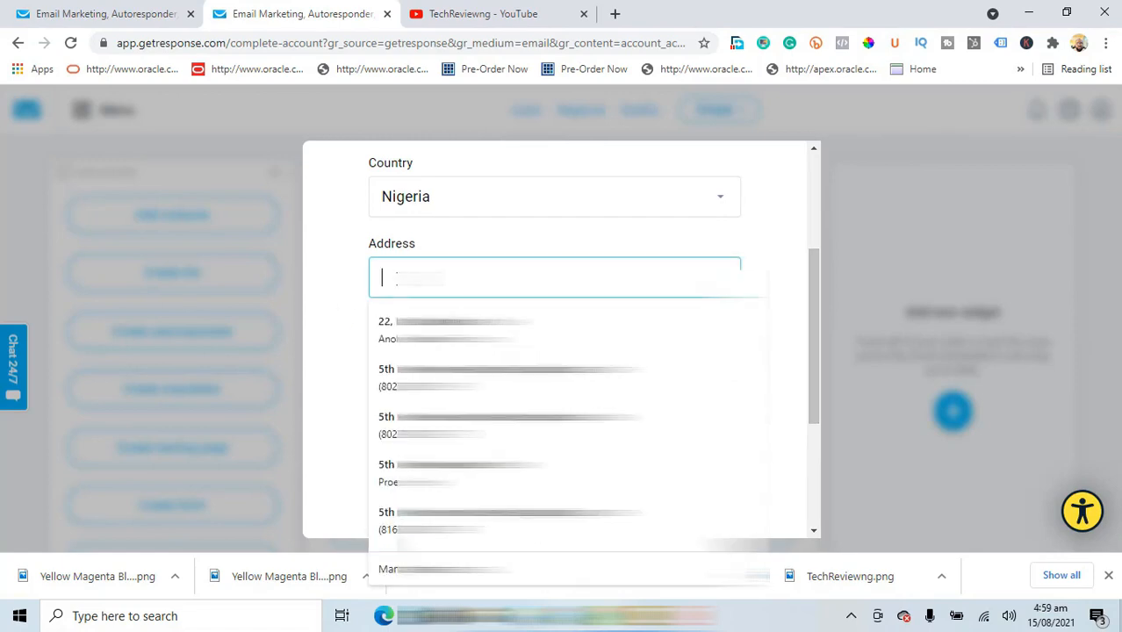
pyautogui.press('Down')
pyautogui.press('Down')
pyautogui.press('Up')
pyautogui.press('Return')
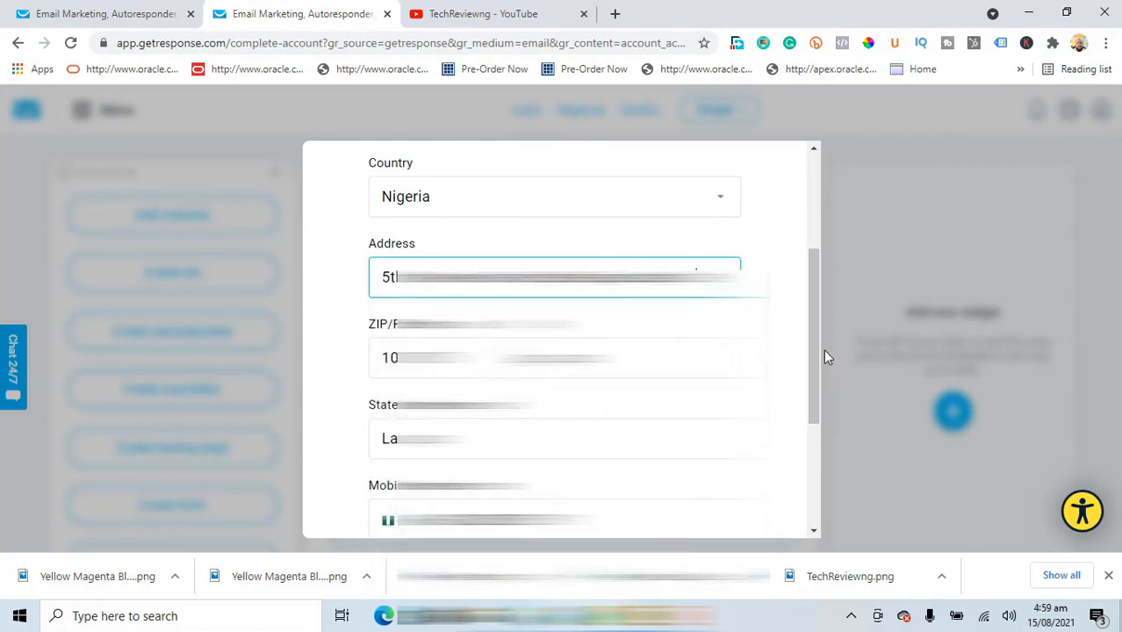
# Step: Correct the mobile number and submit the welcome details
pyautogui.moveTo(812, 335); pyautogui.dragTo(812, 416)
pyautogui.click(492, 333)
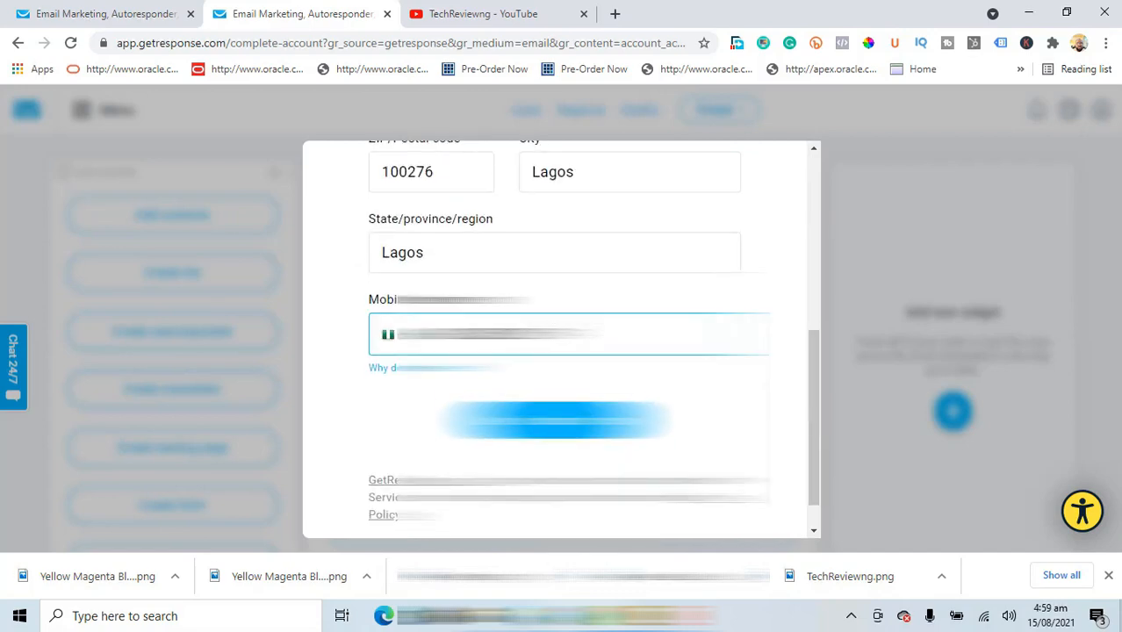
pyautogui.hotkey('ctrl', 'a')
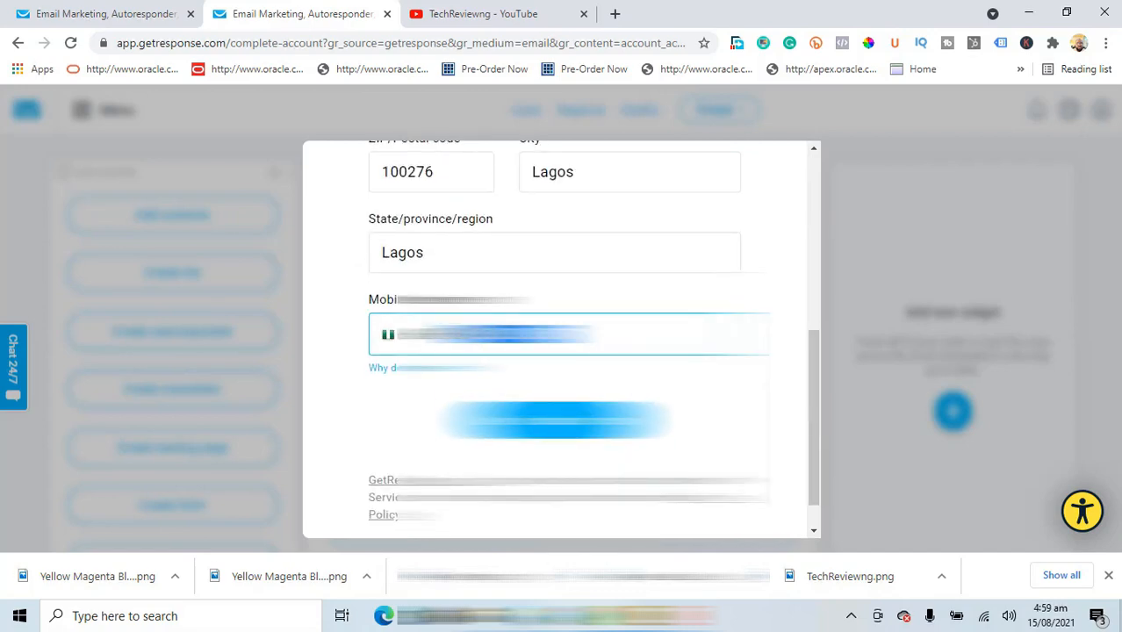
pyautogui.press('BackSpace')
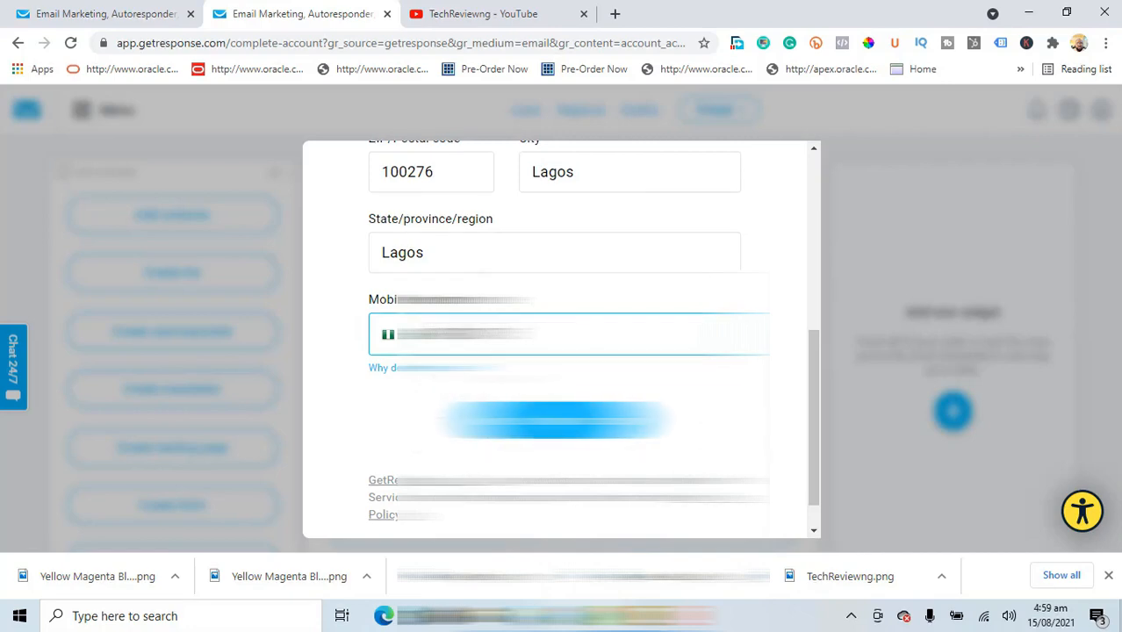
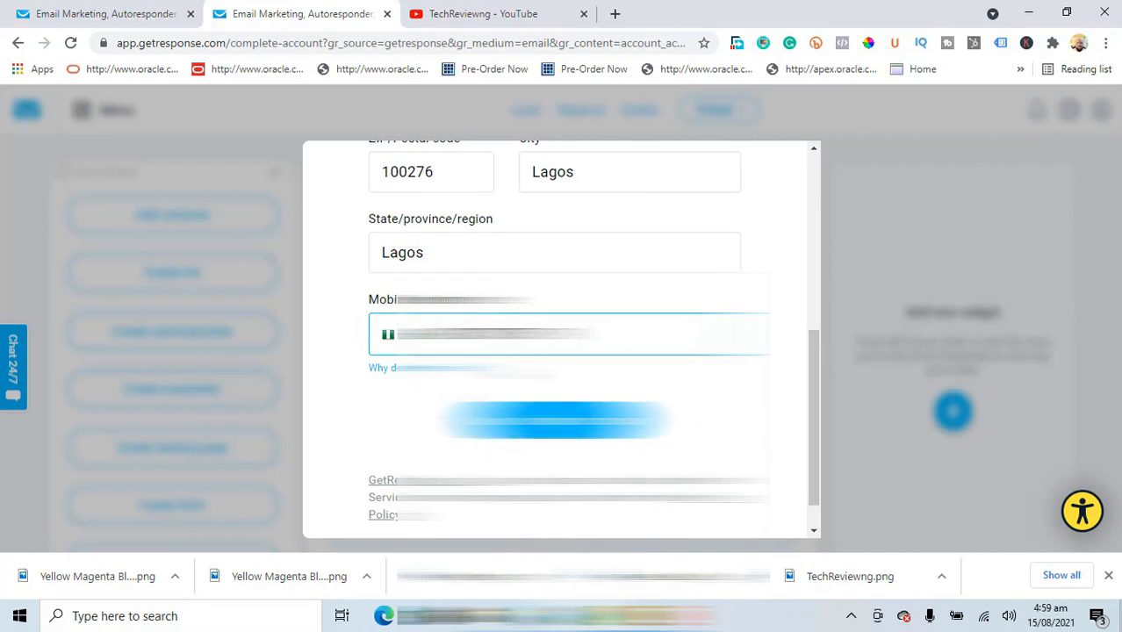
pyautogui.click(555, 421)
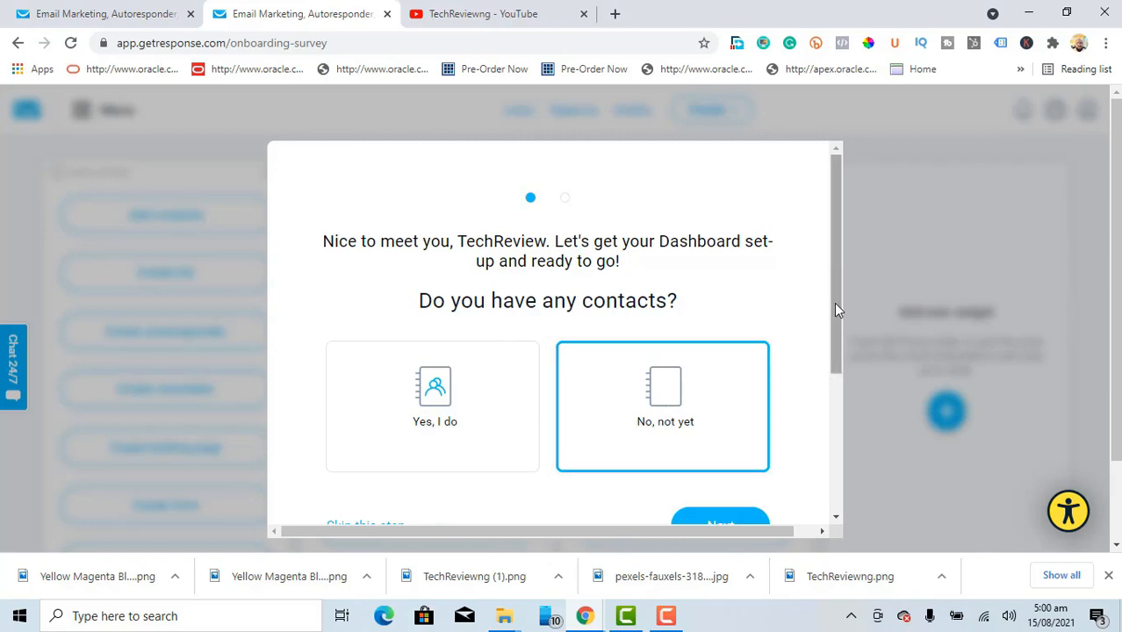
# Step: Skip the 'Do you have any contacts?' survey question to reach the dashboard
pyautogui.moveTo(834, 302); pyautogui.dragTo(837, 424)
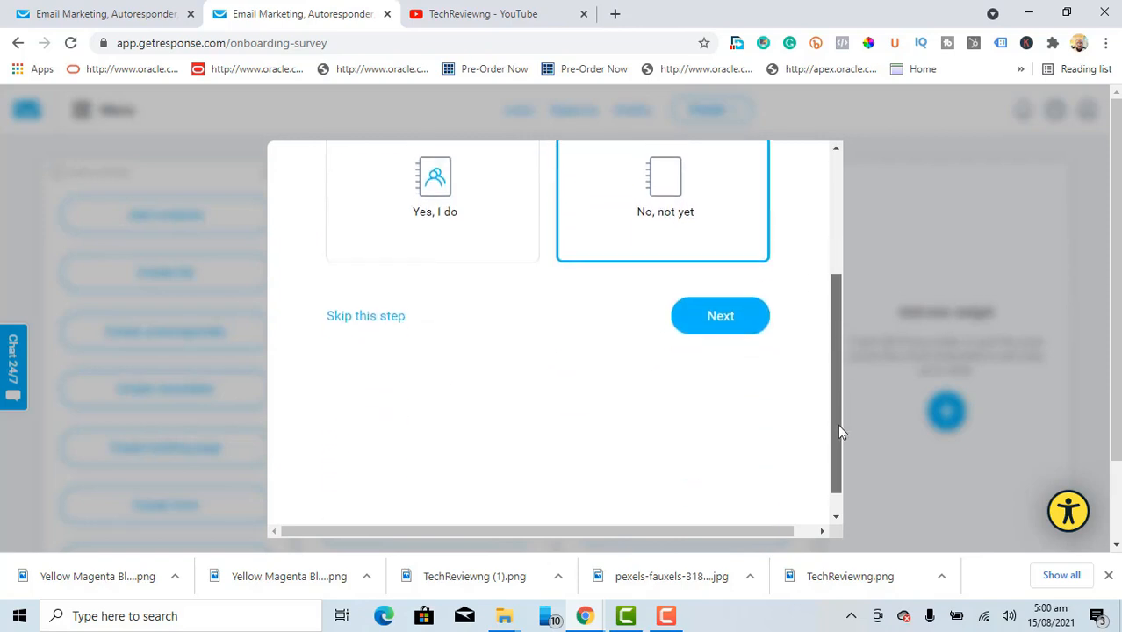
pyautogui.click(732, 312)
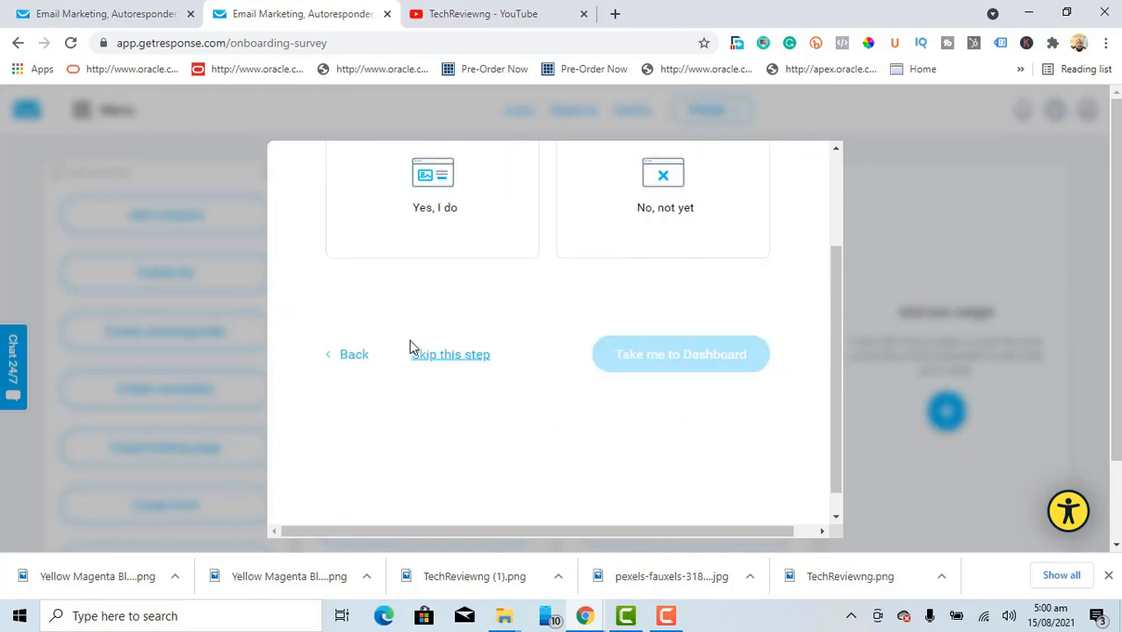
pyautogui.click(467, 365)
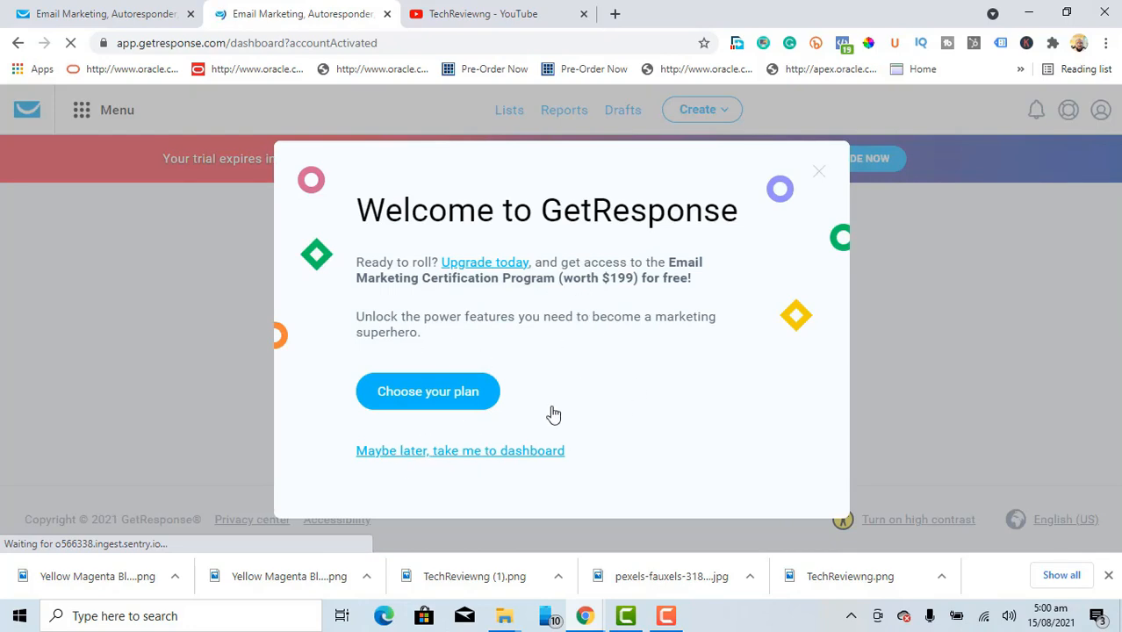
# Step: Dismiss the upgrade offer with 'Maybe later' and choose 'Explore by yourself' over the tour
pyautogui.click(474, 458)
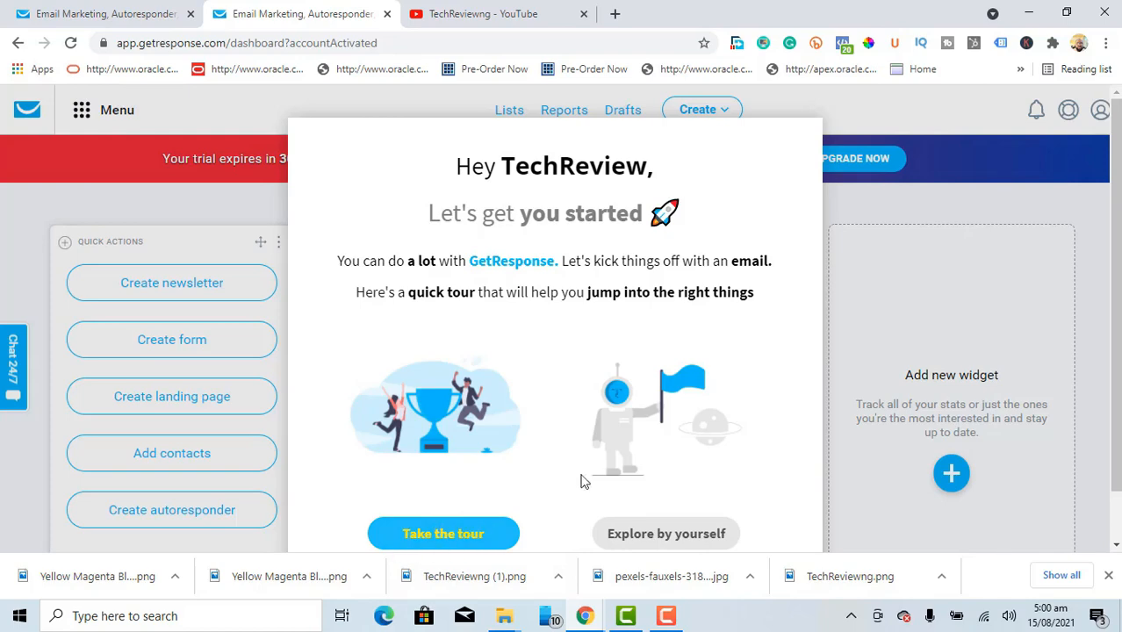
pyautogui.click(678, 535)
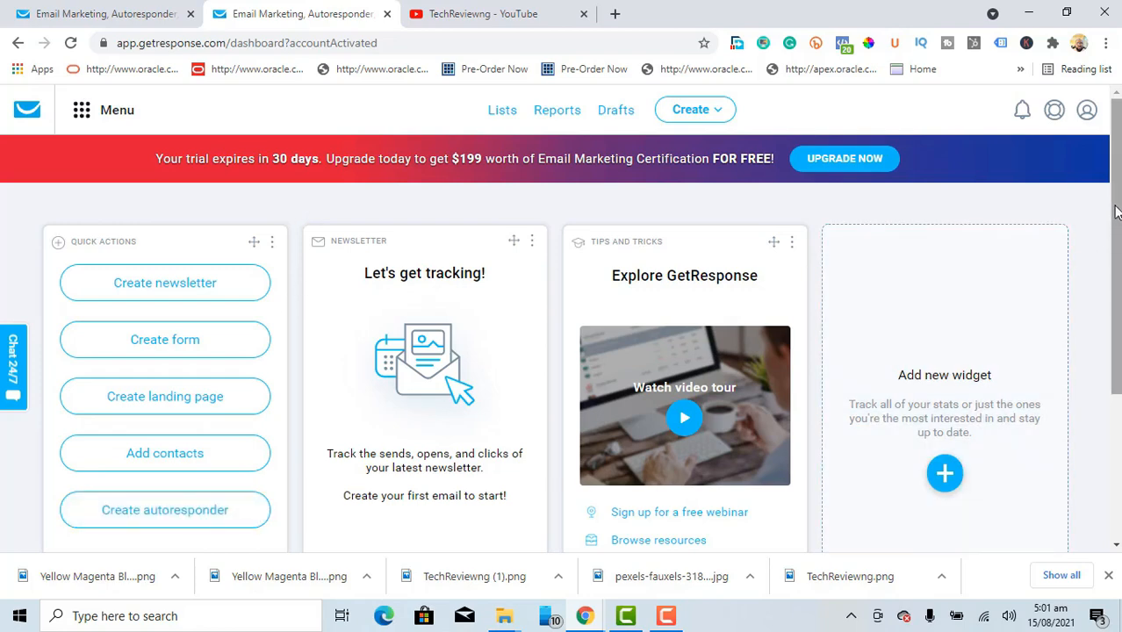
# Step: Scroll the dashboard to view its quick actions and widgets
pyautogui.moveTo(1115, 221)
pyautogui.mouseDown()
pyautogui.moveTo(1116, 373)
pyautogui.moveTo(1116, 221)
pyautogui.mouseUp()
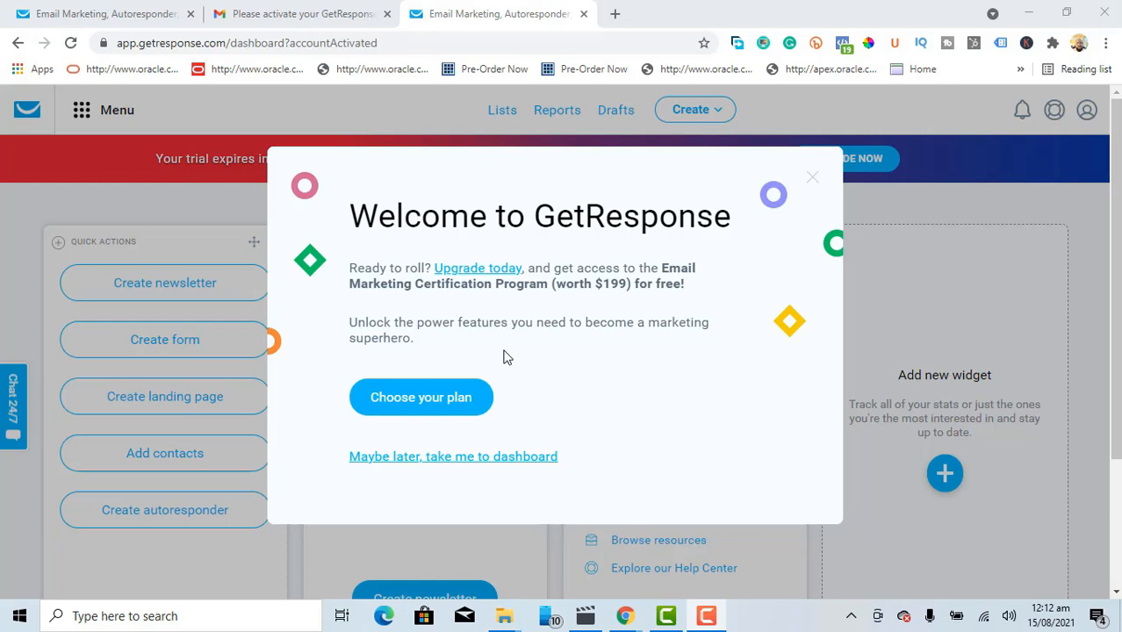
# Step: Close the reappeared upgrade offer and decline the guided tour again
pyautogui.click(485, 456)
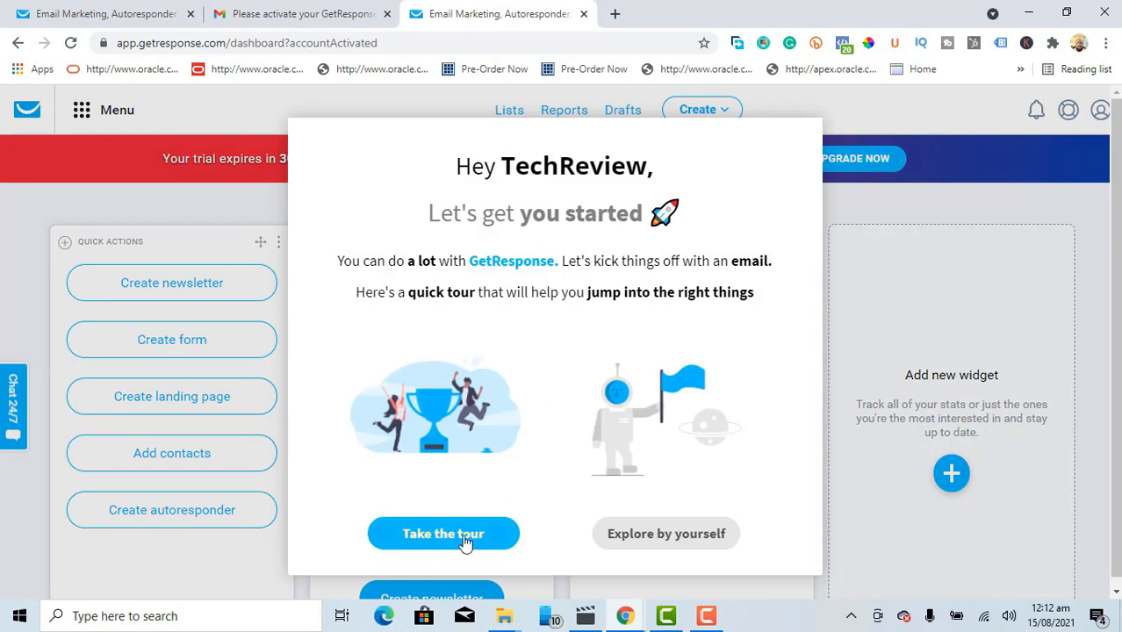
pyautogui.click(694, 537)
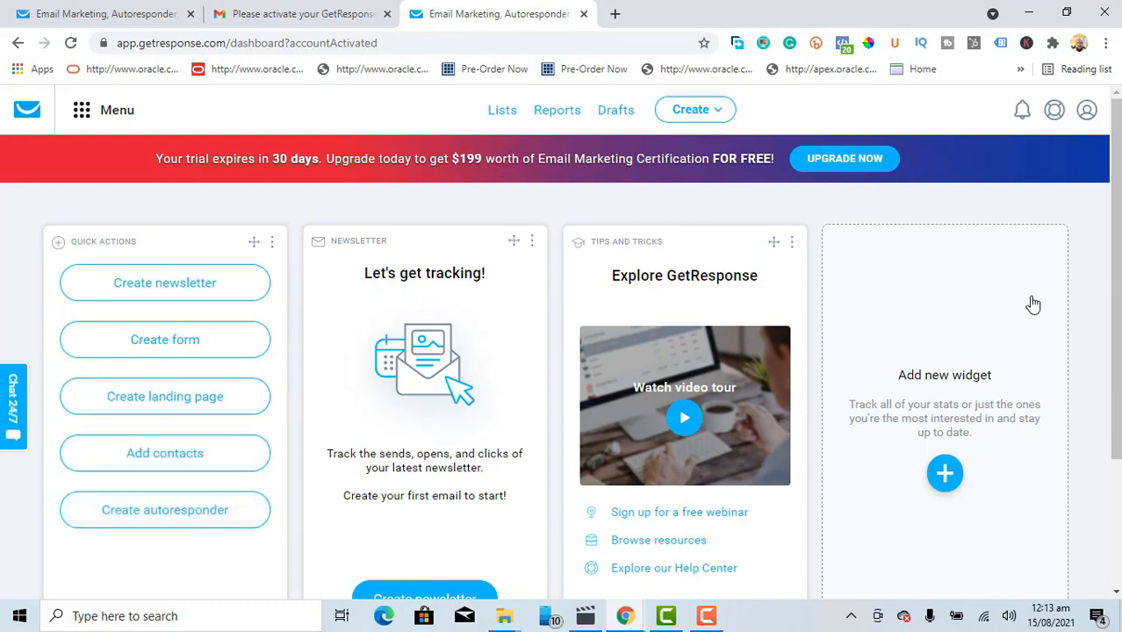
pyautogui.scroll(-3, 1117, 218)
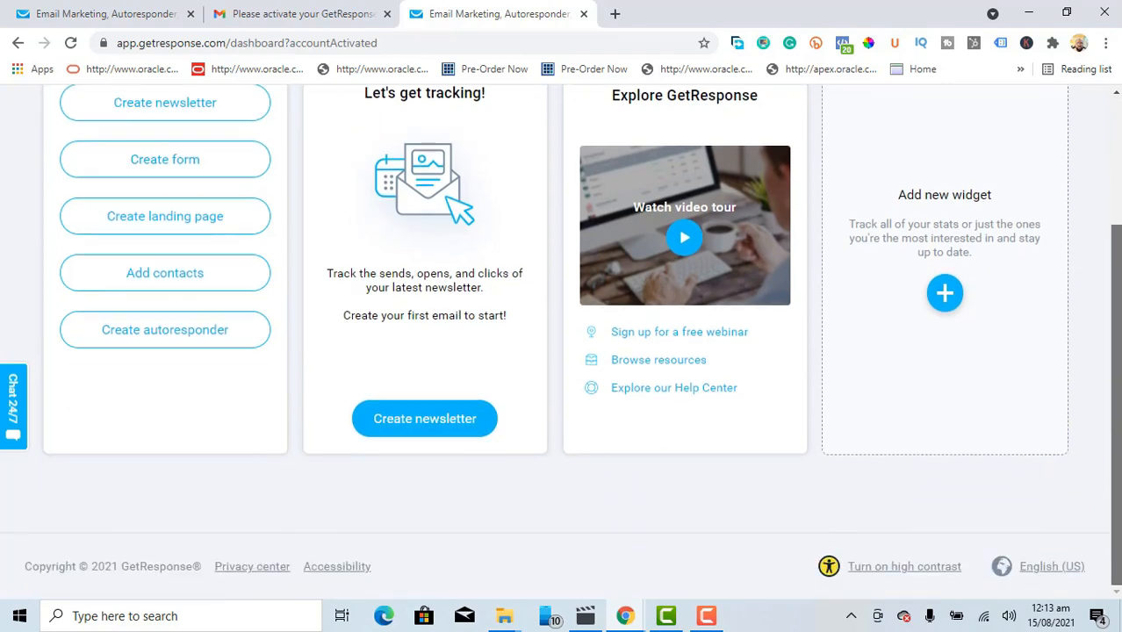
pyautogui.scroll(2, 1115, 279)
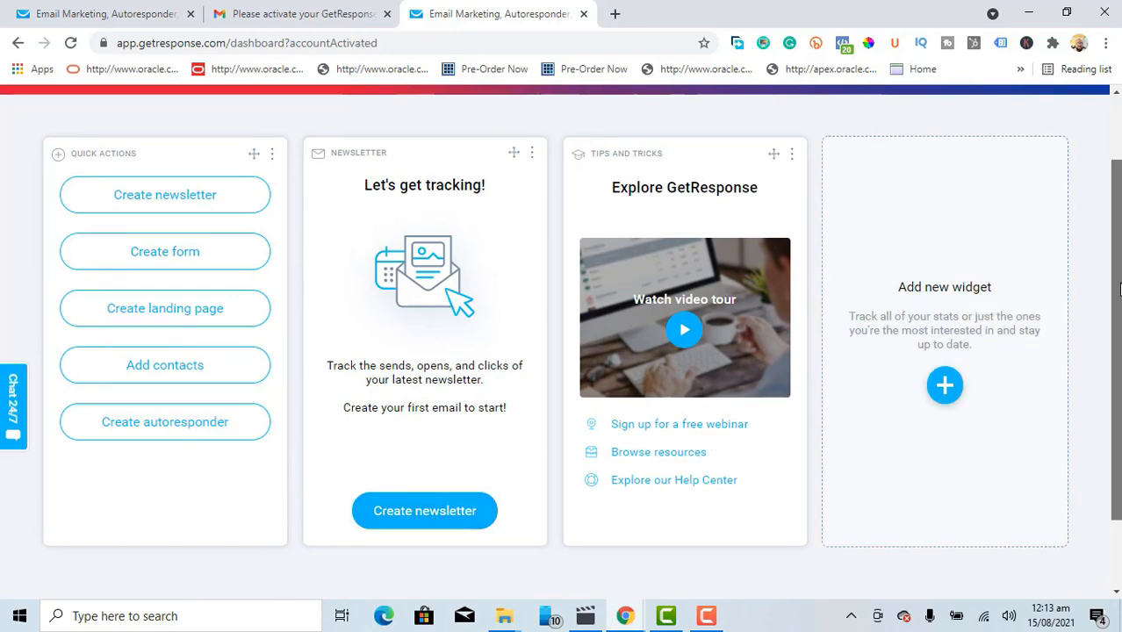
pyautogui.moveTo(1118, 292); pyautogui.dragTo(1118, 219)
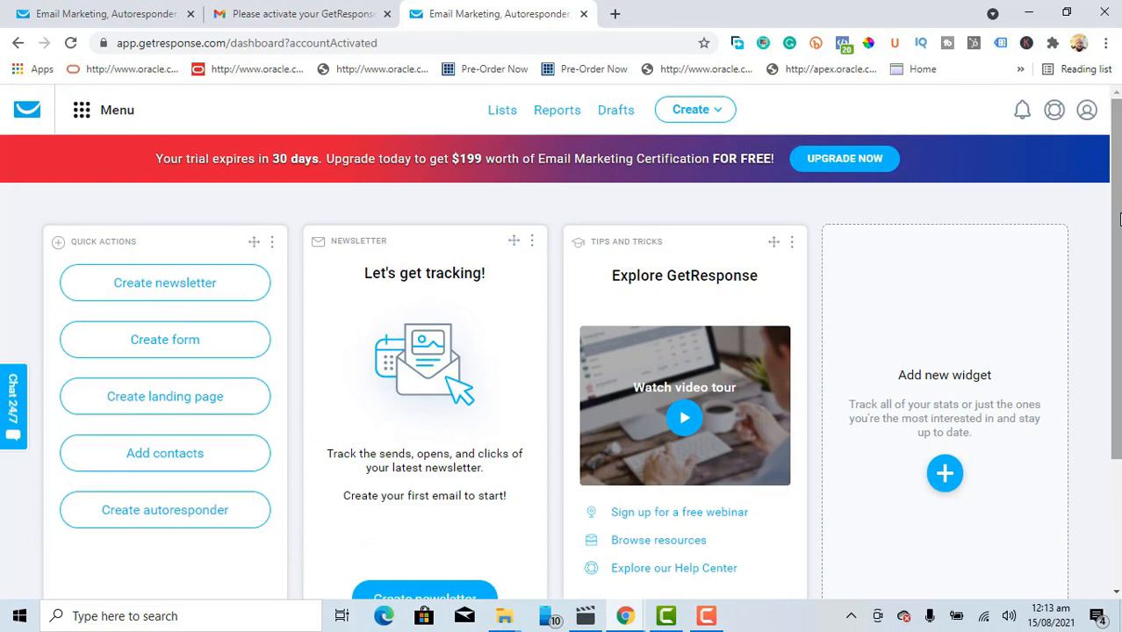
pyautogui.click(84, 113)
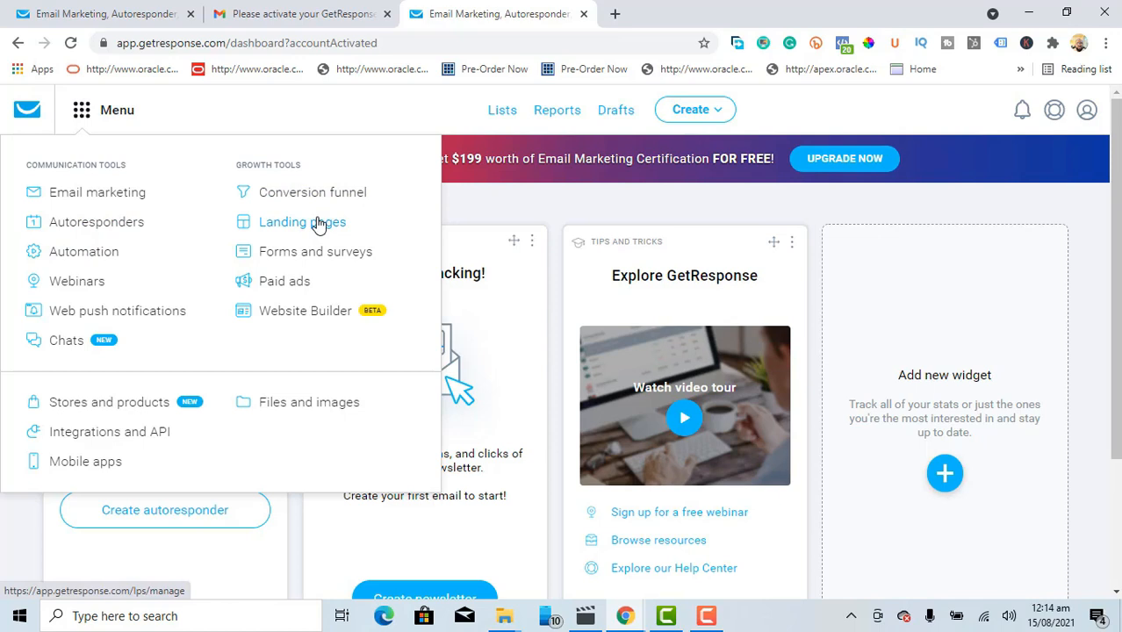
pyautogui.click(492, 195)
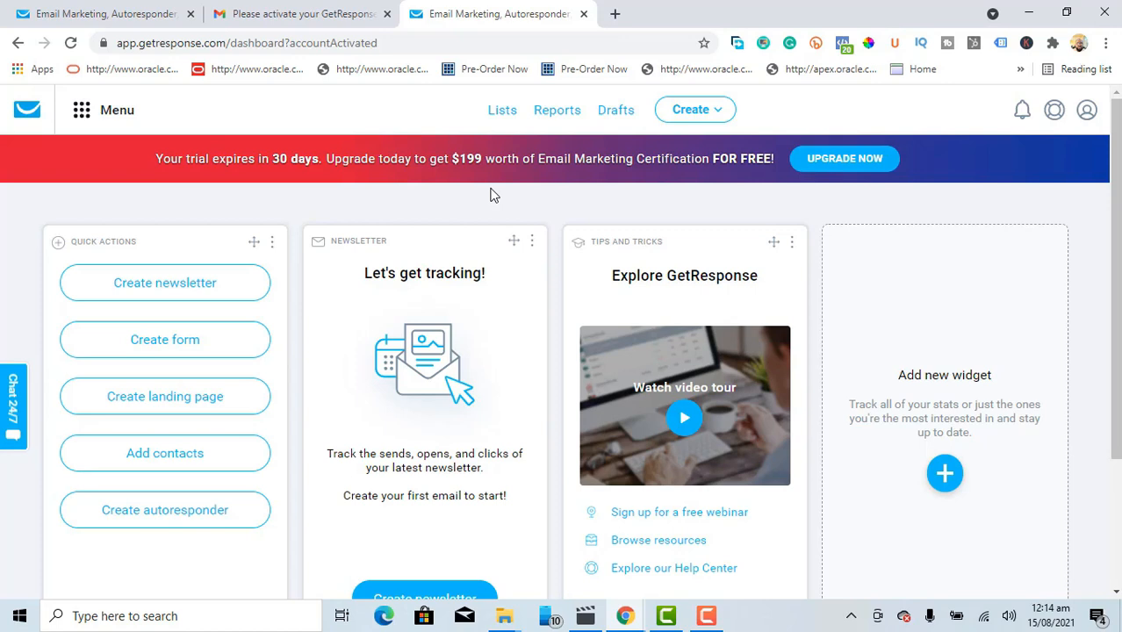
# Step: Open the Lists page showing the proedgesales2021 list with 1 contact
pyautogui.click(503, 111)
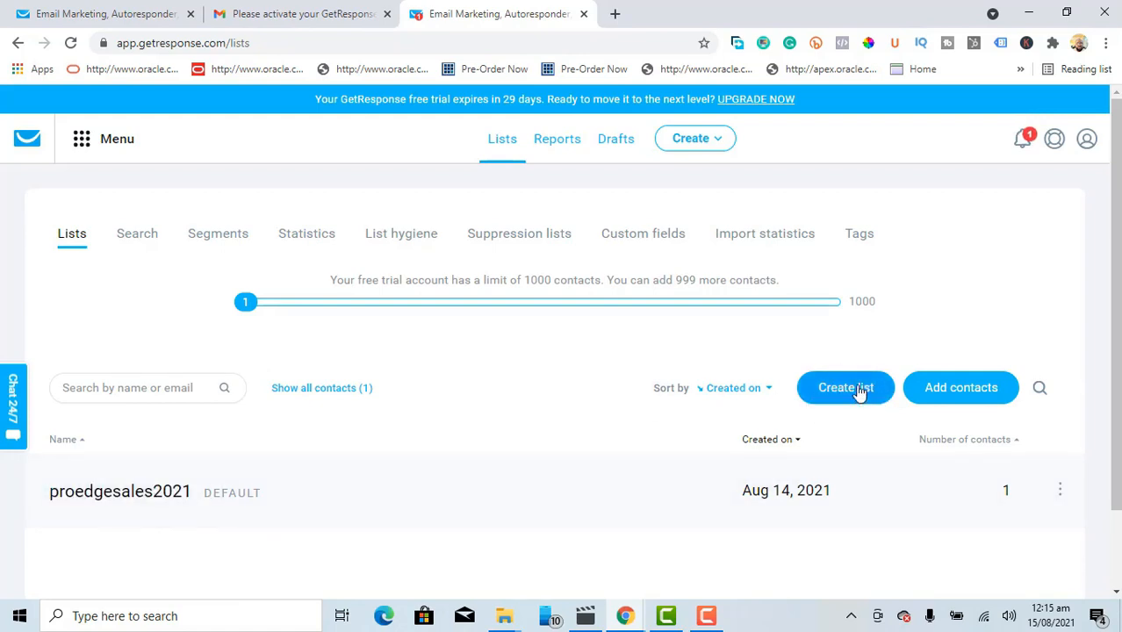
# Step: Create a new contact list named realestatesecrets
pyautogui.click(850, 394)
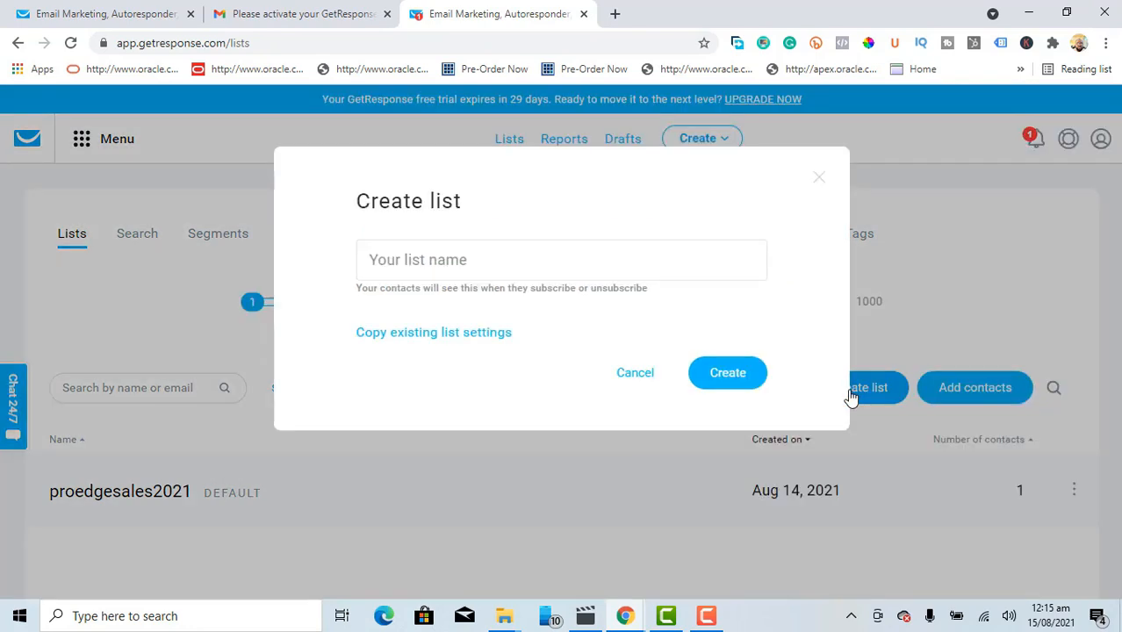
pyautogui.click(394, 261)
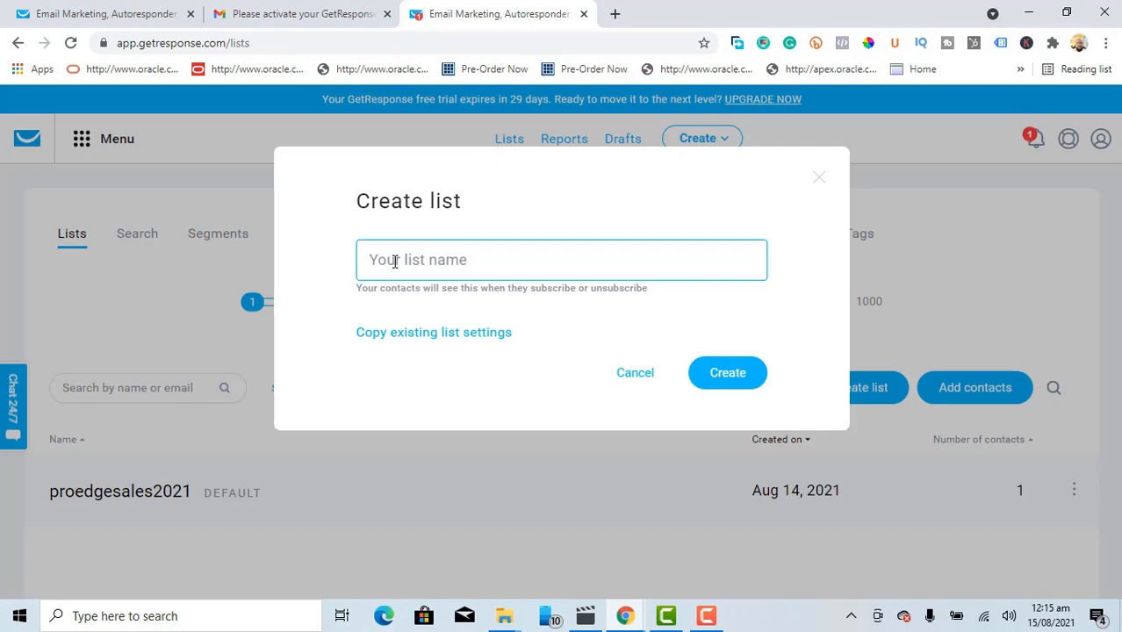
pyautogui.write('real')
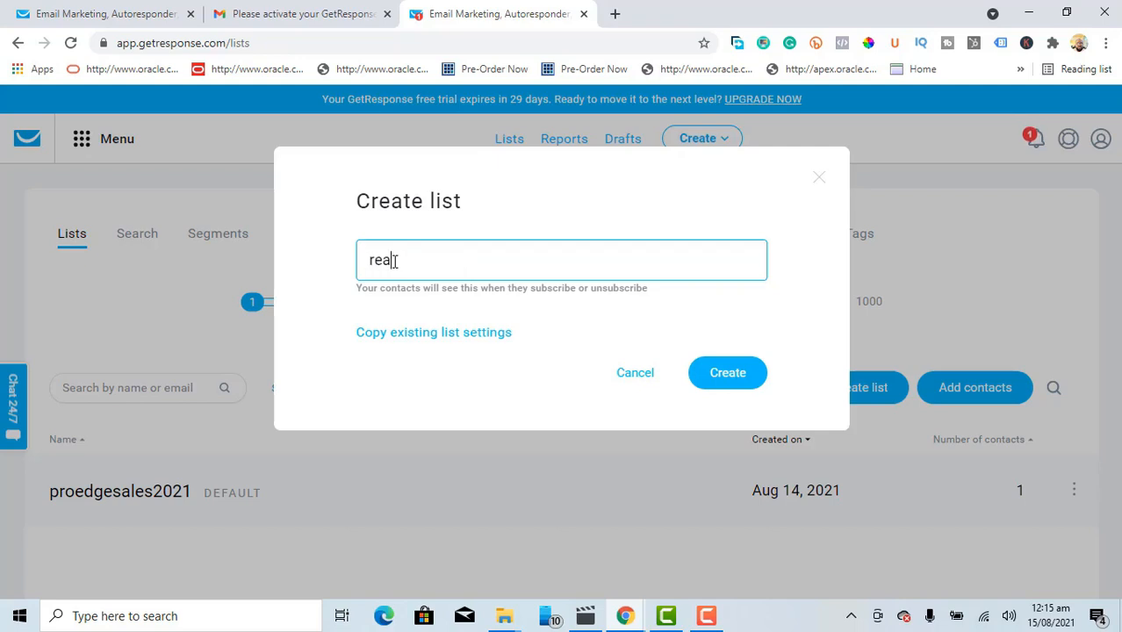
pyautogui.write('estatel')
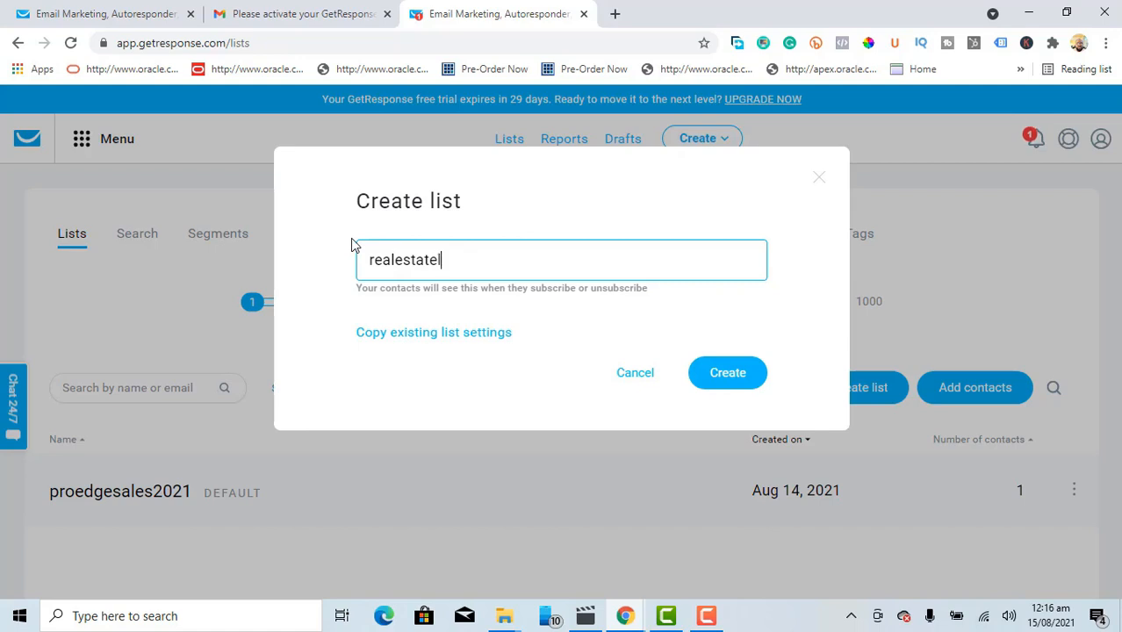
pyautogui.write('ist')
pyautogui.press('BackSpace')
pyautogui.press('BackSpace')
pyautogui.press('BackSpace')
pyautogui.press('BackSpace')
pyautogui.write('secrets')
pyautogui.click(728, 373)
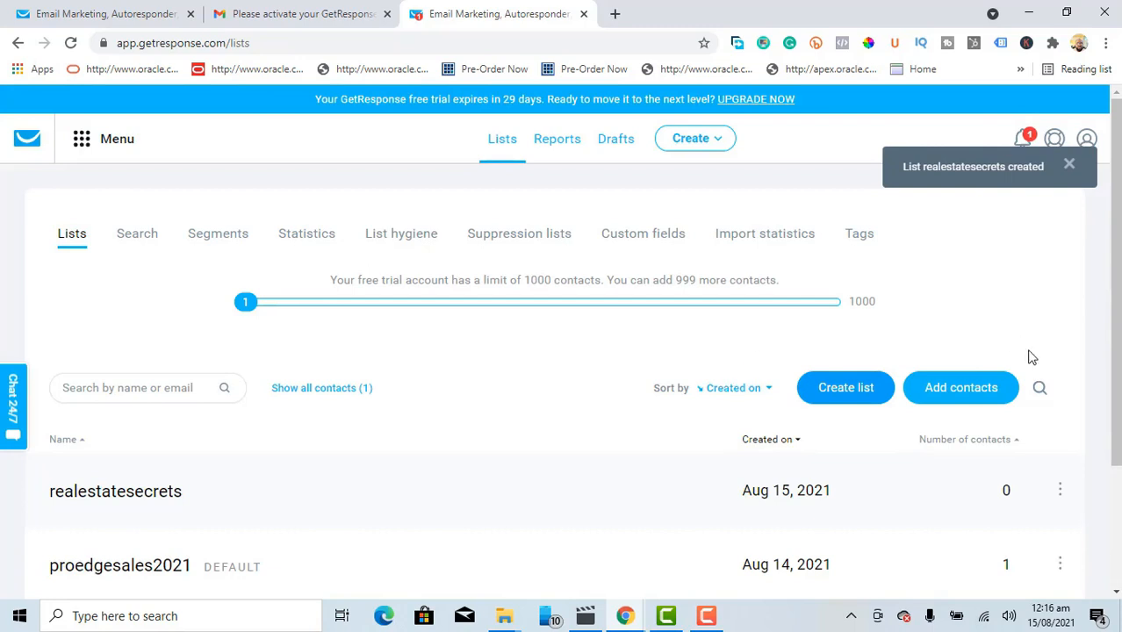
# Step: Open the realestatesecrets list's contacts and scroll through the results, which show zero contacts
pyautogui.scroll(-1, 1115, 272)
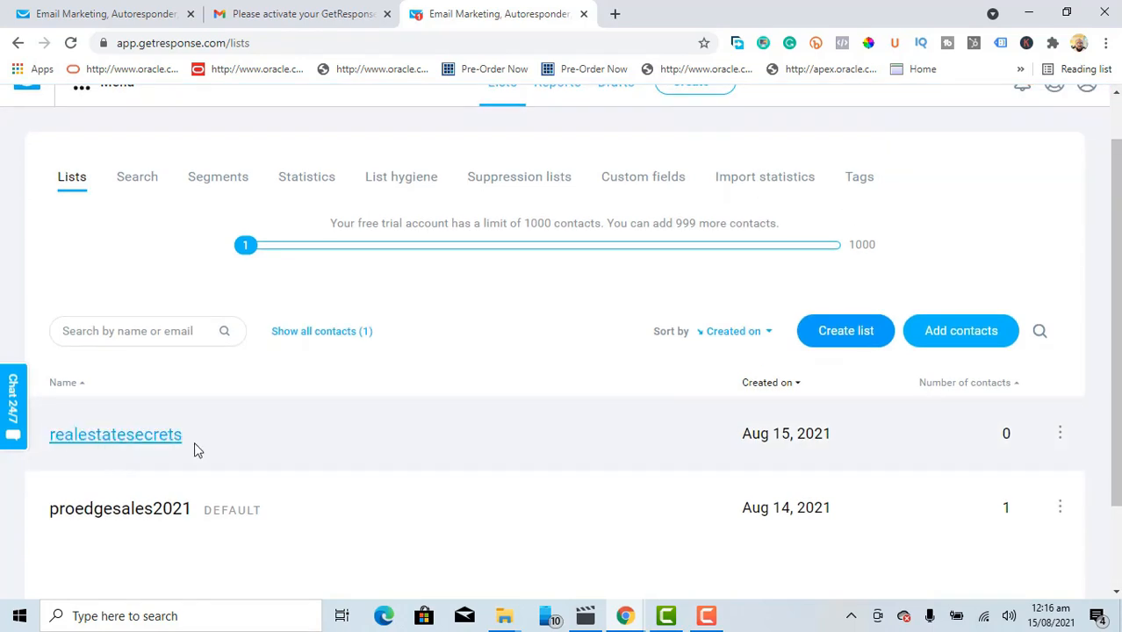
pyautogui.click(164, 439)
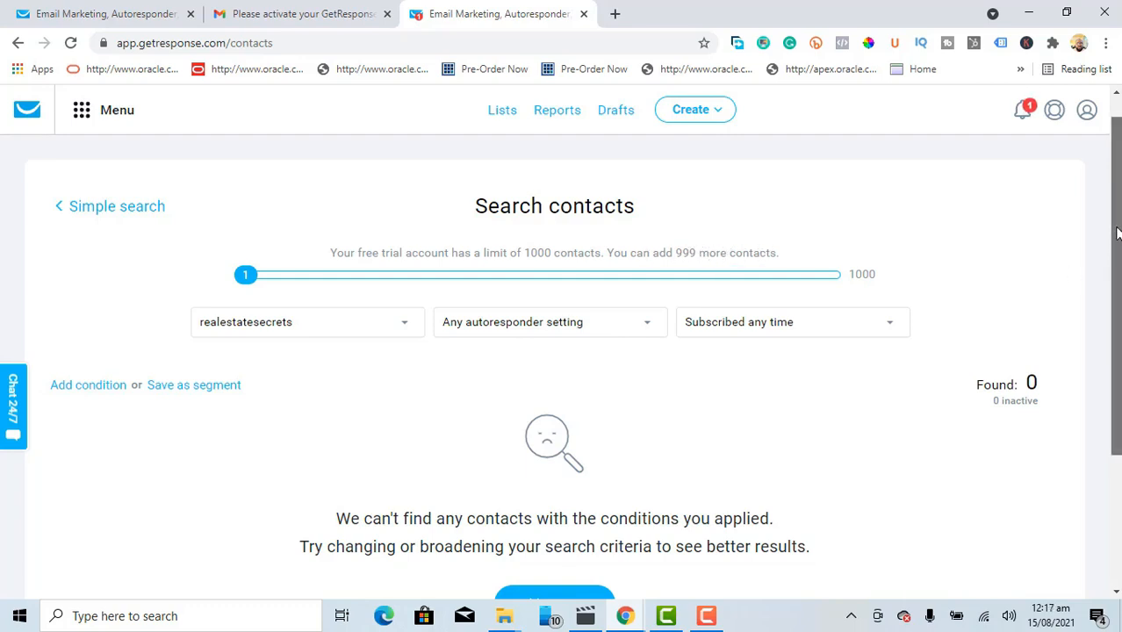
pyautogui.scroll(-1, 1113, 264)
pyautogui.scroll(-1, 1113, 351)
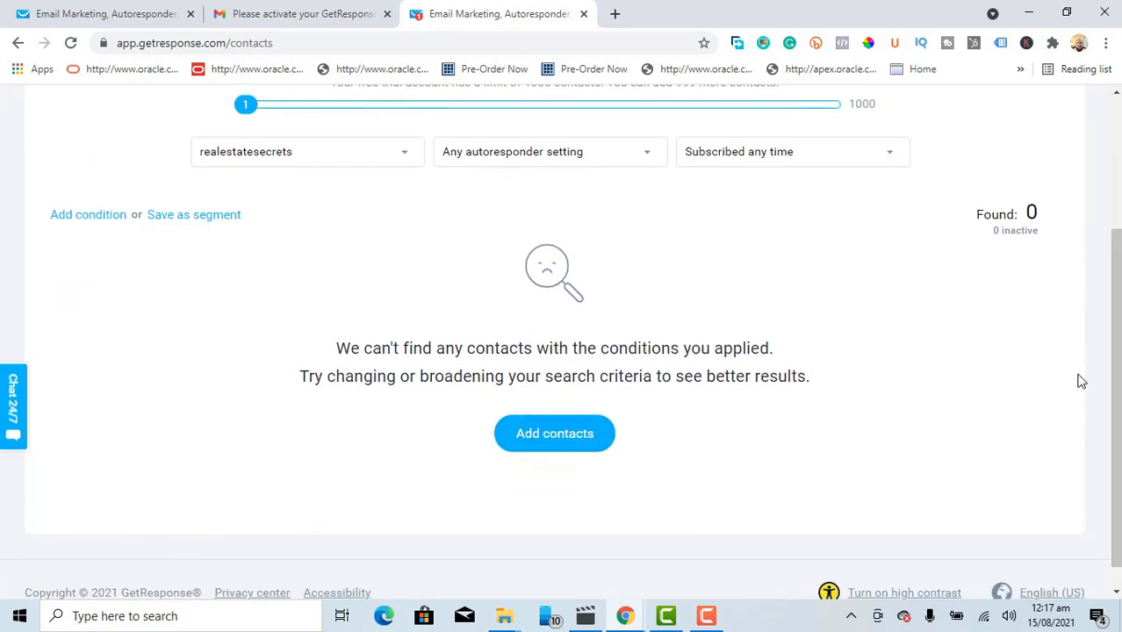
pyautogui.moveTo(1116, 327); pyautogui.dragTo(1116, 242)
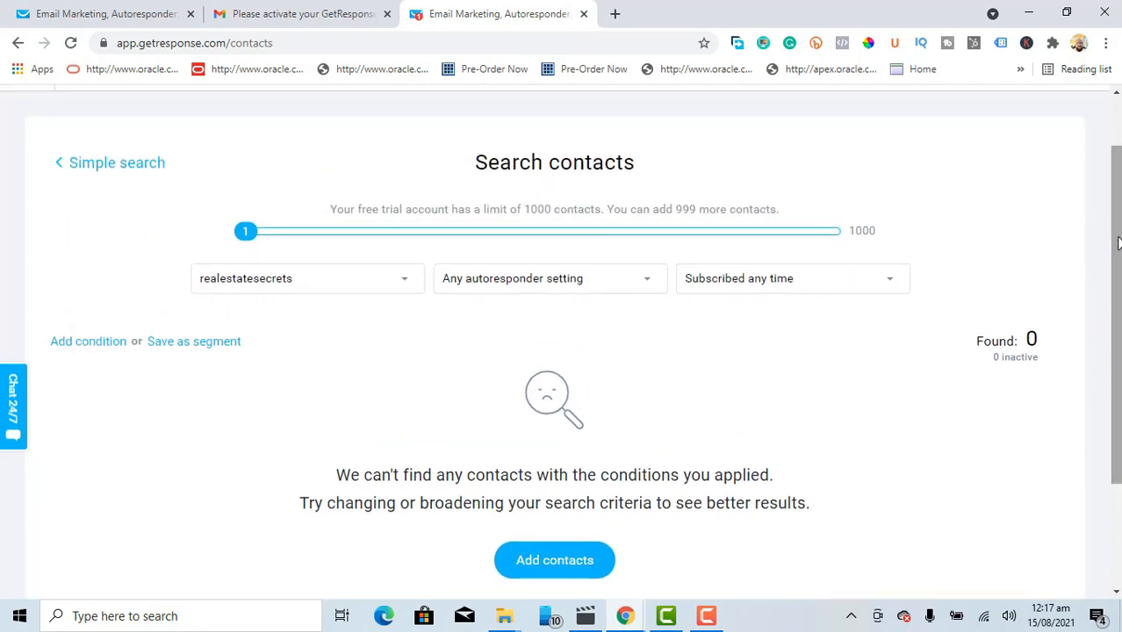
pyautogui.moveTo(1118, 242); pyautogui.dragTo(1118, 195)
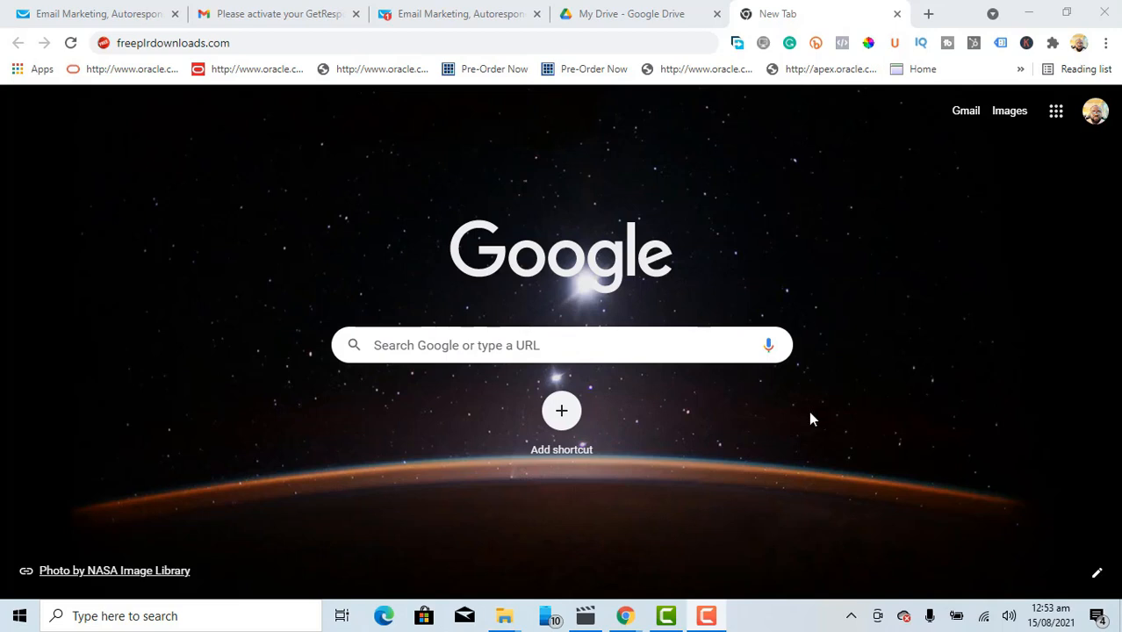
# Step: Load freeplrdownloads.com and scroll down to the Niches tag cloud
pyautogui.click(348, 43)
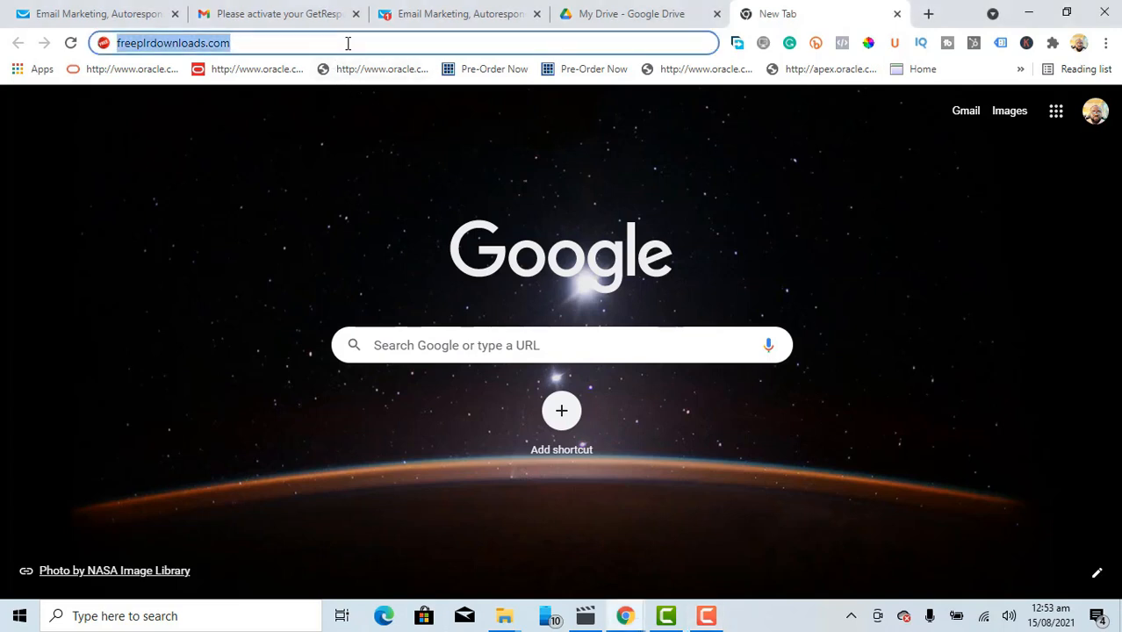
pyautogui.press('Return')
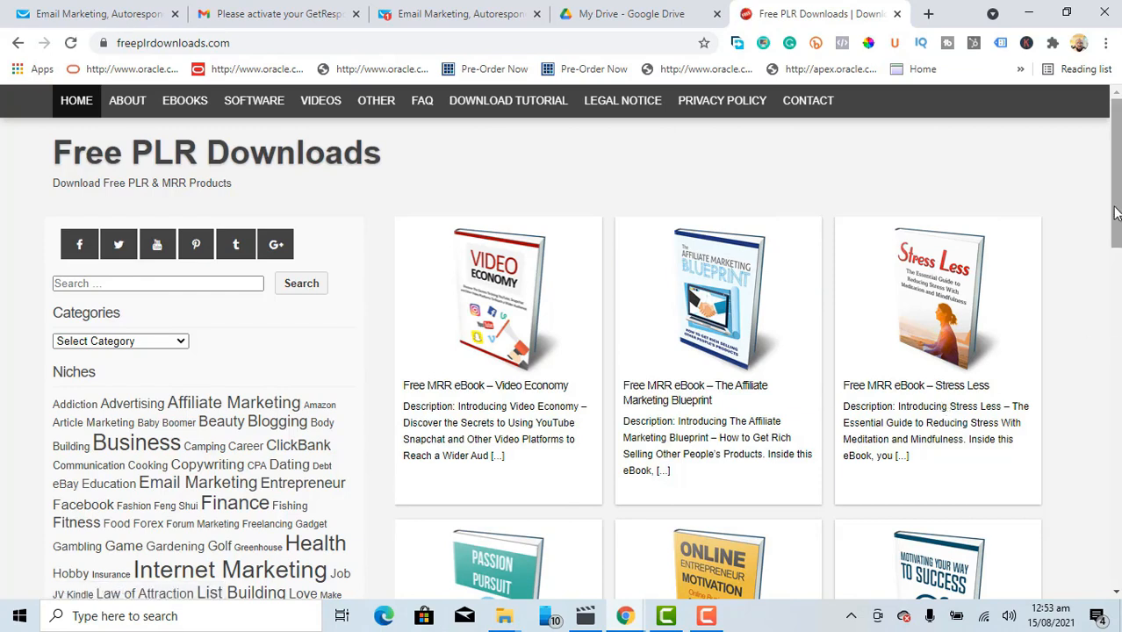
pyautogui.moveTo(1119, 196); pyautogui.dragTo(1120, 221)
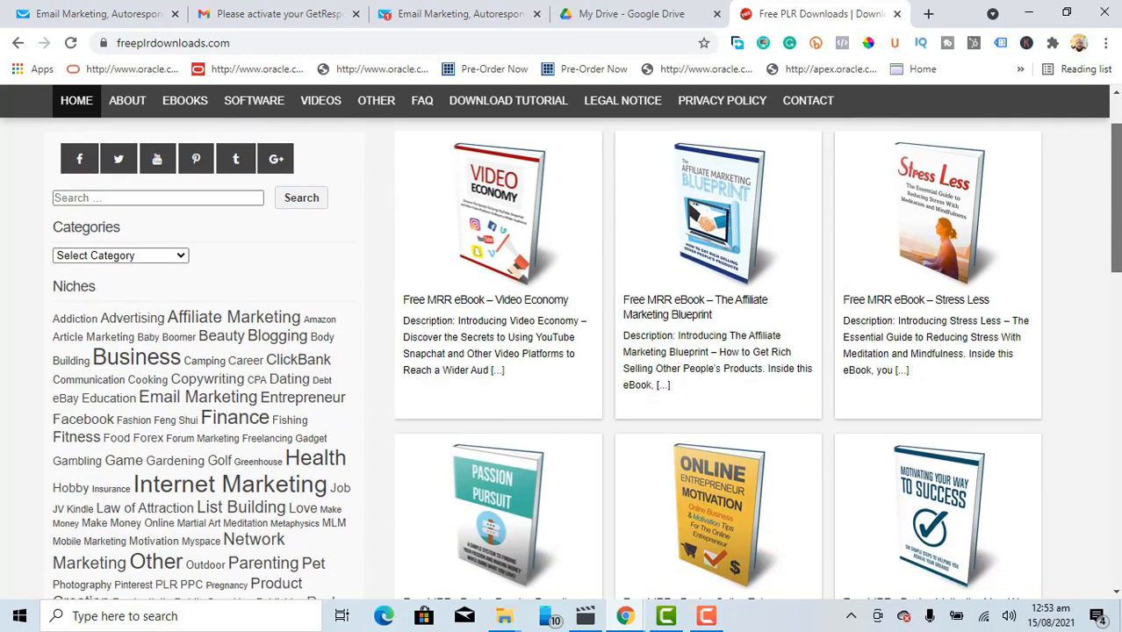
pyautogui.moveTo(1120, 221); pyautogui.dragTo(1120, 269)
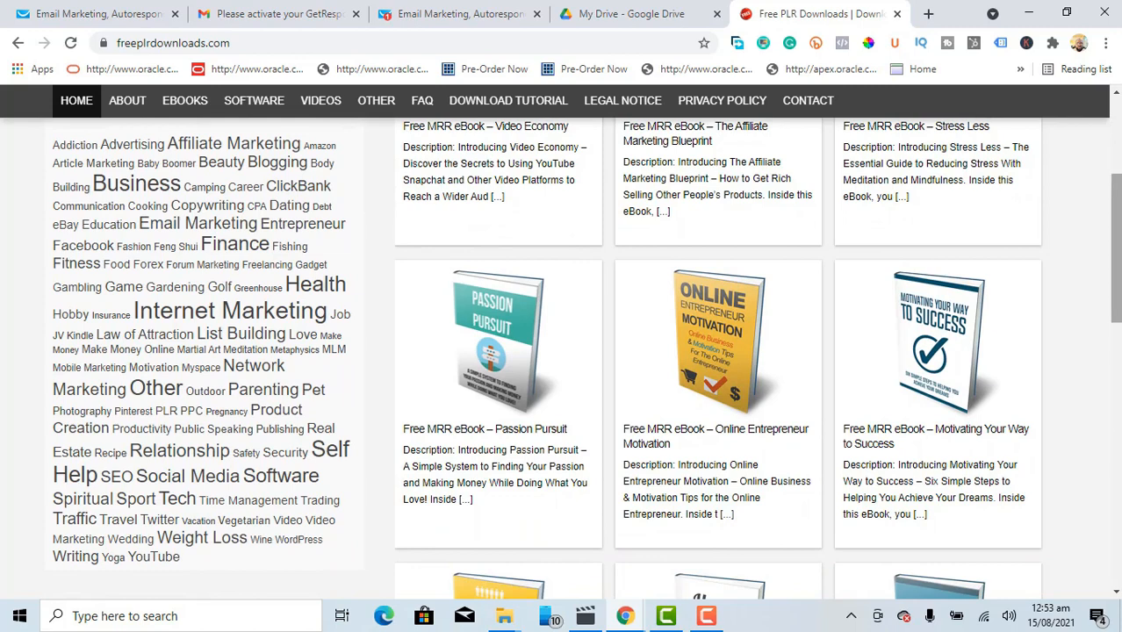
# Step: Open the Real Estate niche and scroll through its ebook listing
pyautogui.click(322, 429)
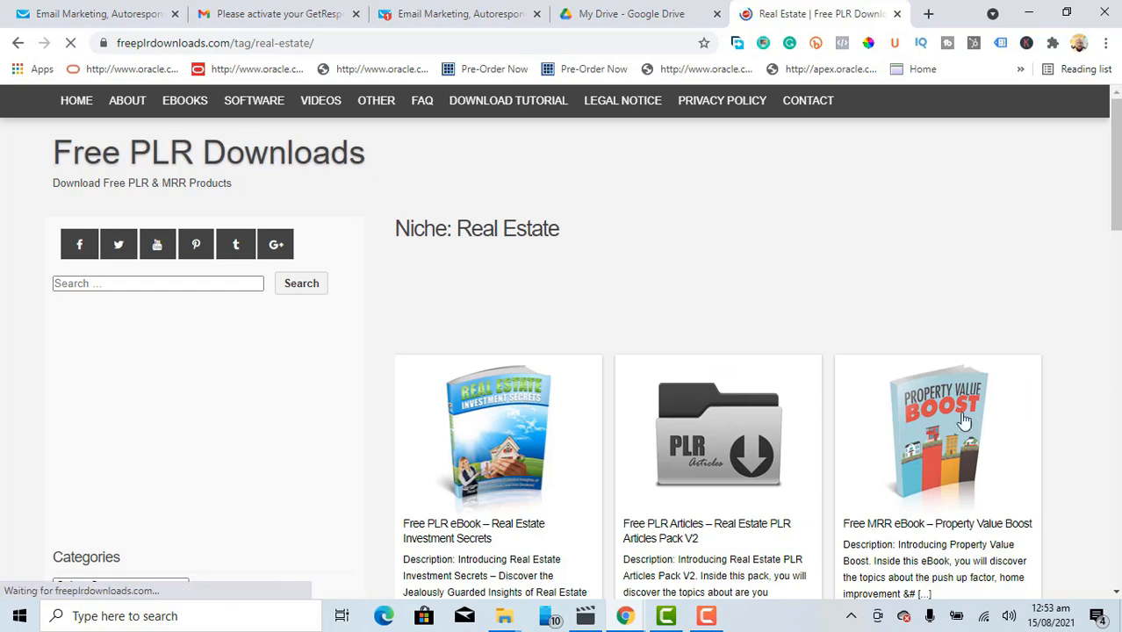
pyautogui.moveTo(1116, 171); pyautogui.dragTo(1116, 344)
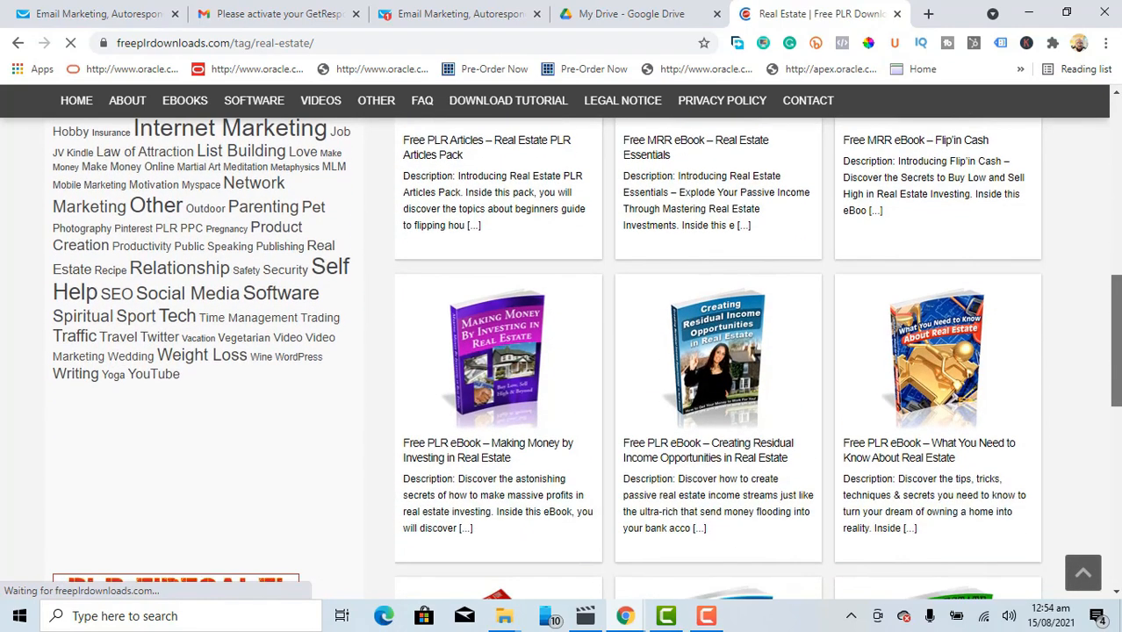
pyautogui.scroll(-3, 586, 359)
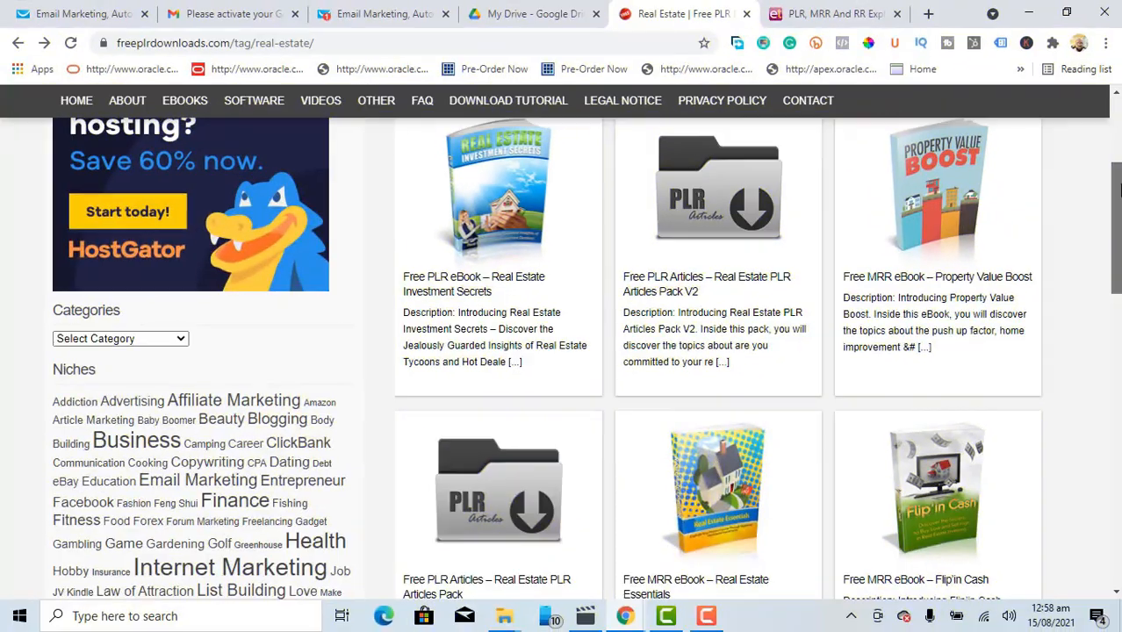
# Step: Open the 'Free PLR eBook – Real Estate Investment Secrets' product page from the Real Estate listing
pyautogui.moveTo(1118, 195); pyautogui.dragTo(1117, 442)
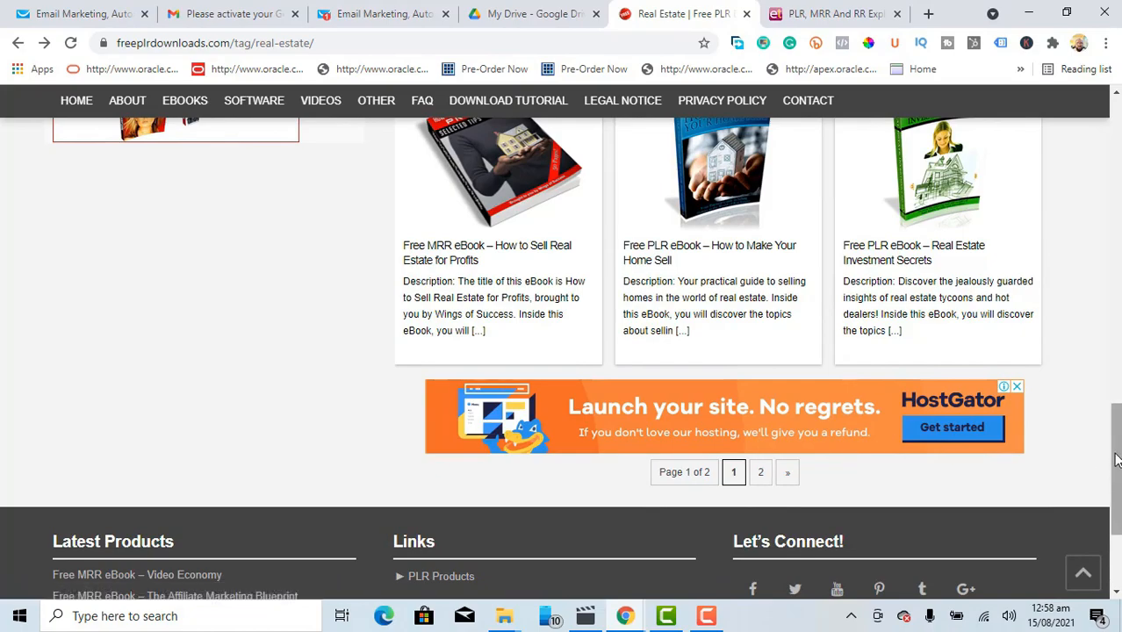
pyautogui.moveTo(1115, 457); pyautogui.dragTo(1116, 205)
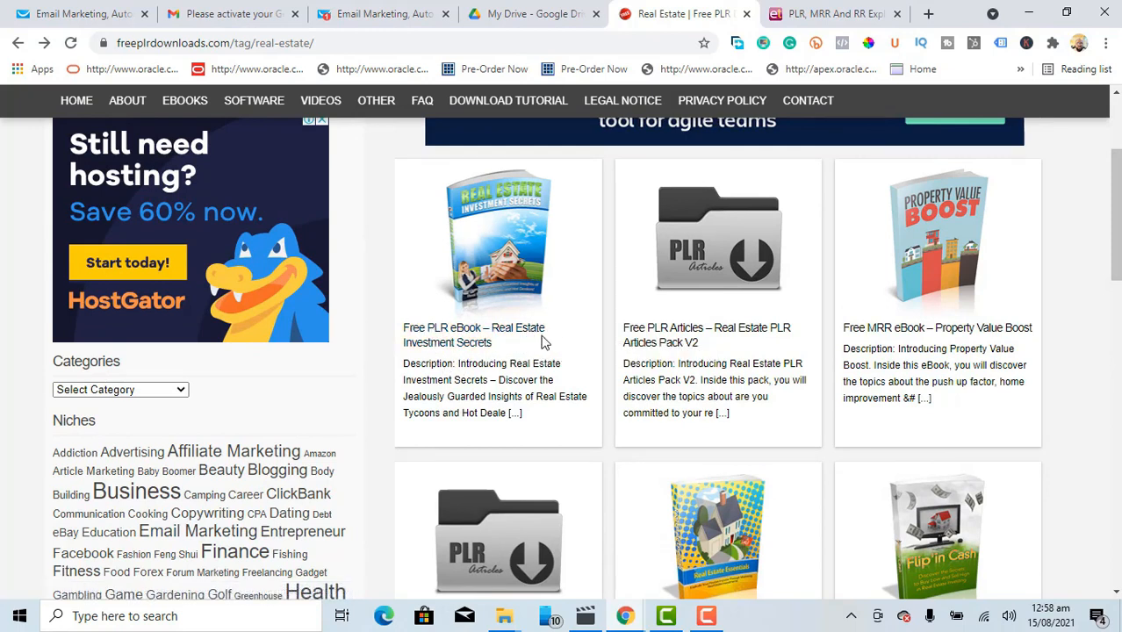
pyautogui.click(458, 335)
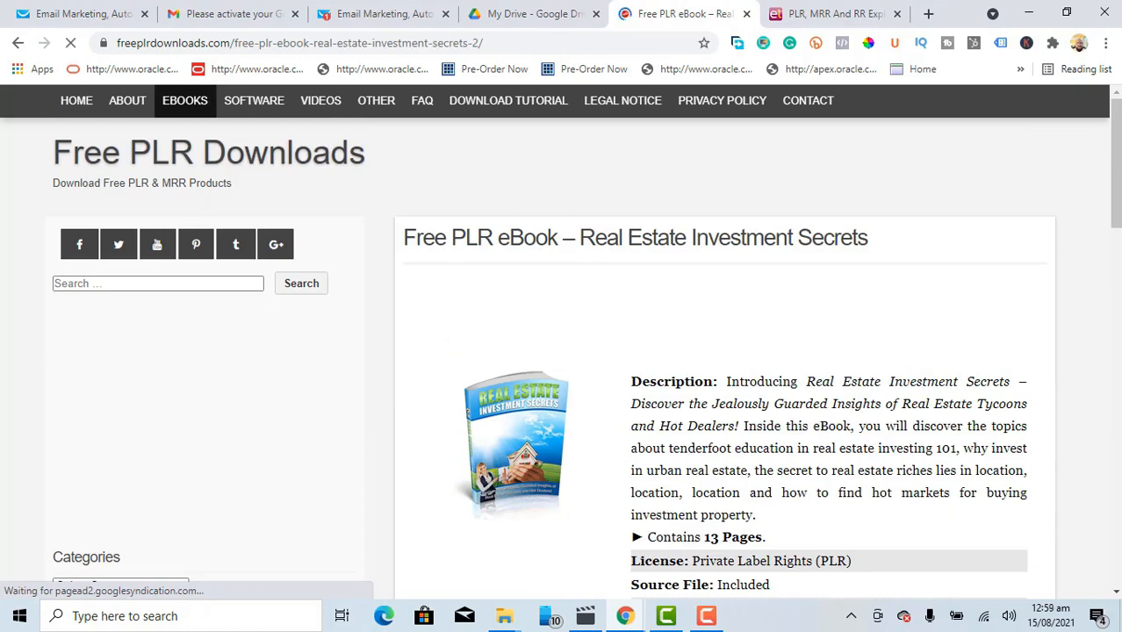
# Step: Download the Real Estate Investment Secrets ebook as a 2.2 MB zip file
pyautogui.click(1114, 162)
pyautogui.moveTo(1115, 162); pyautogui.dragTo(1116, 204)
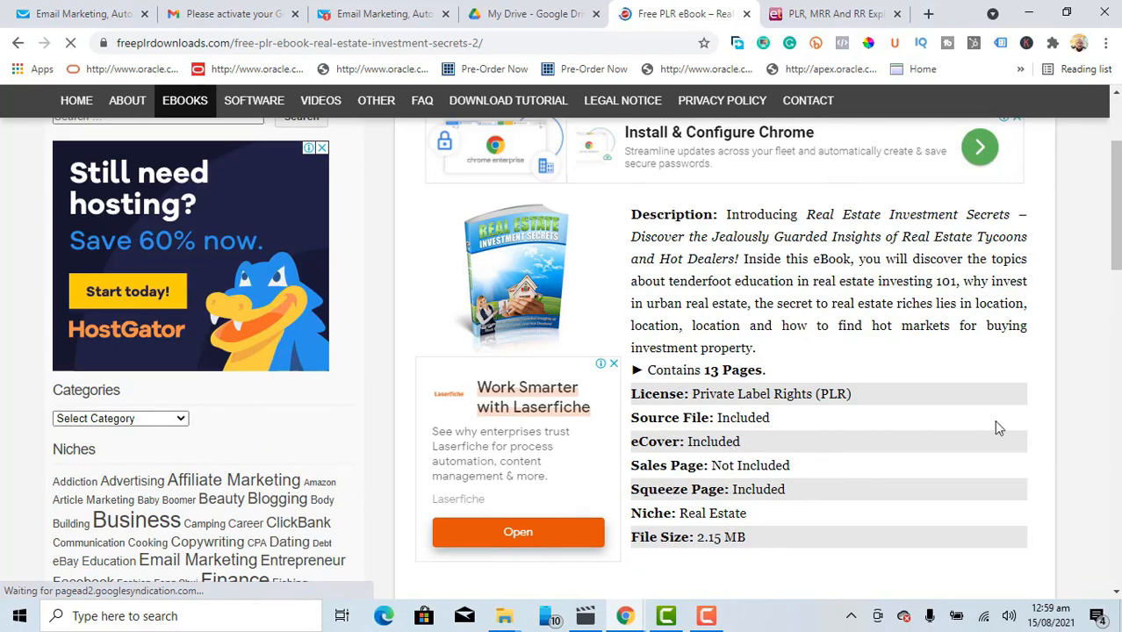
pyautogui.moveTo(1113, 237); pyautogui.dragTo(1113, 297)
pyautogui.scroll(-10, 784, 359)
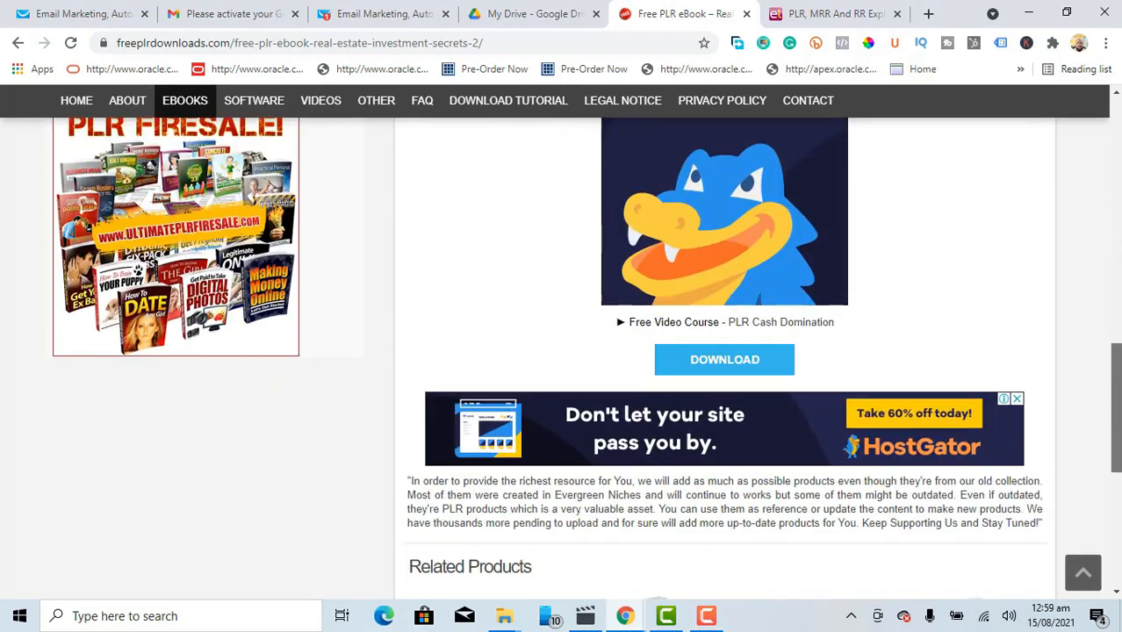
pyautogui.click(724, 359)
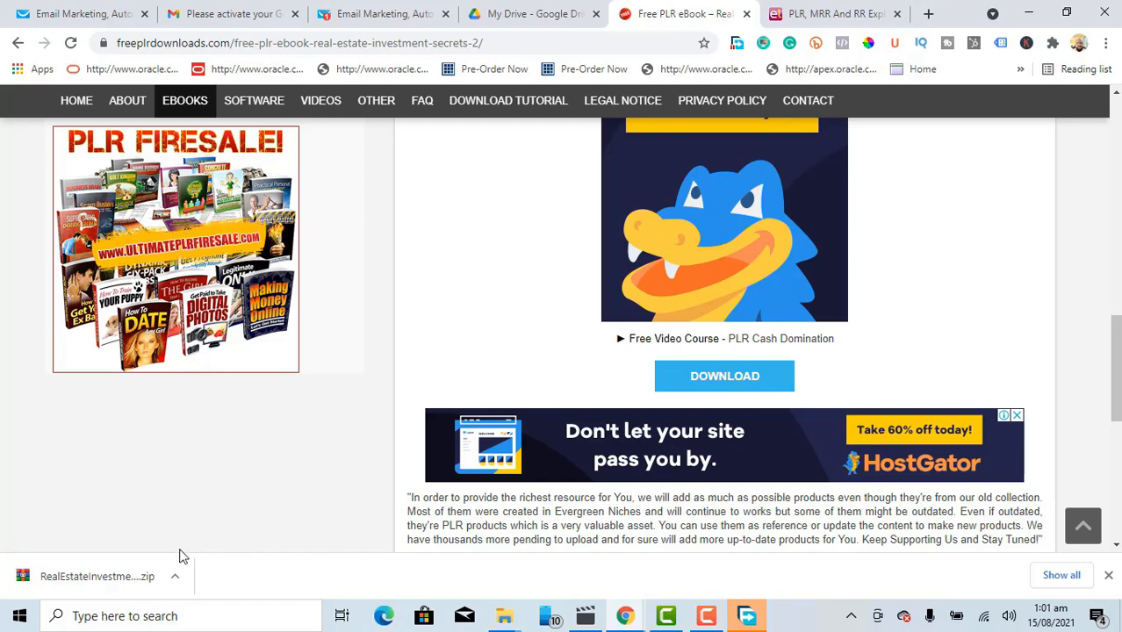
# Step: Show the RealEstateInvestmentSecrets zip in Downloads, cut it, and create a new folder
pyautogui.click(177, 579)
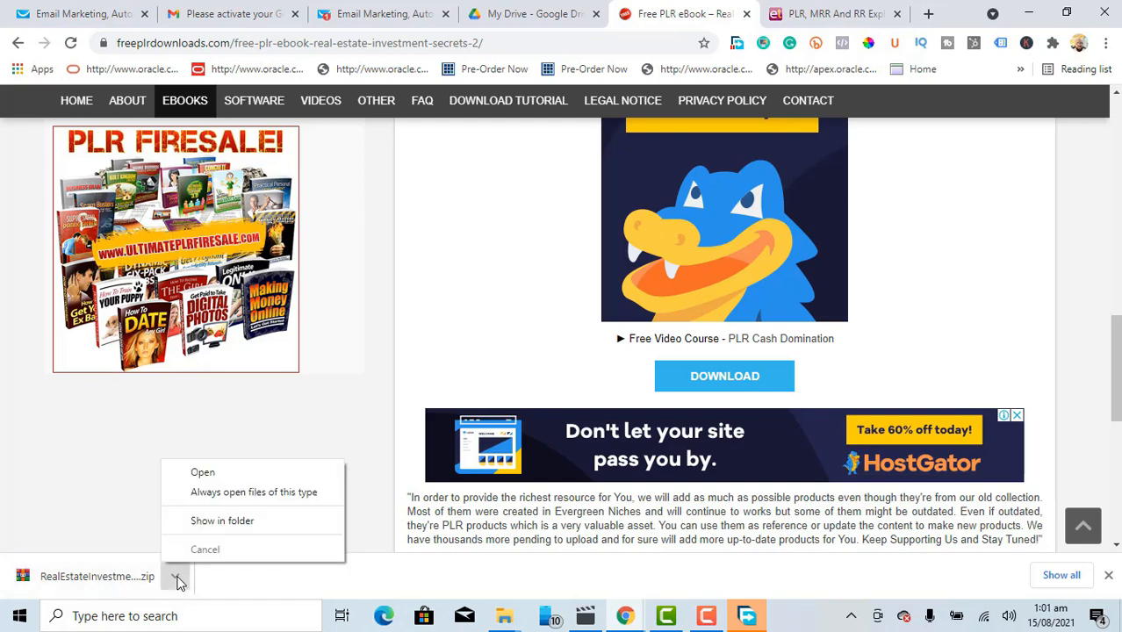
pyautogui.click(226, 528)
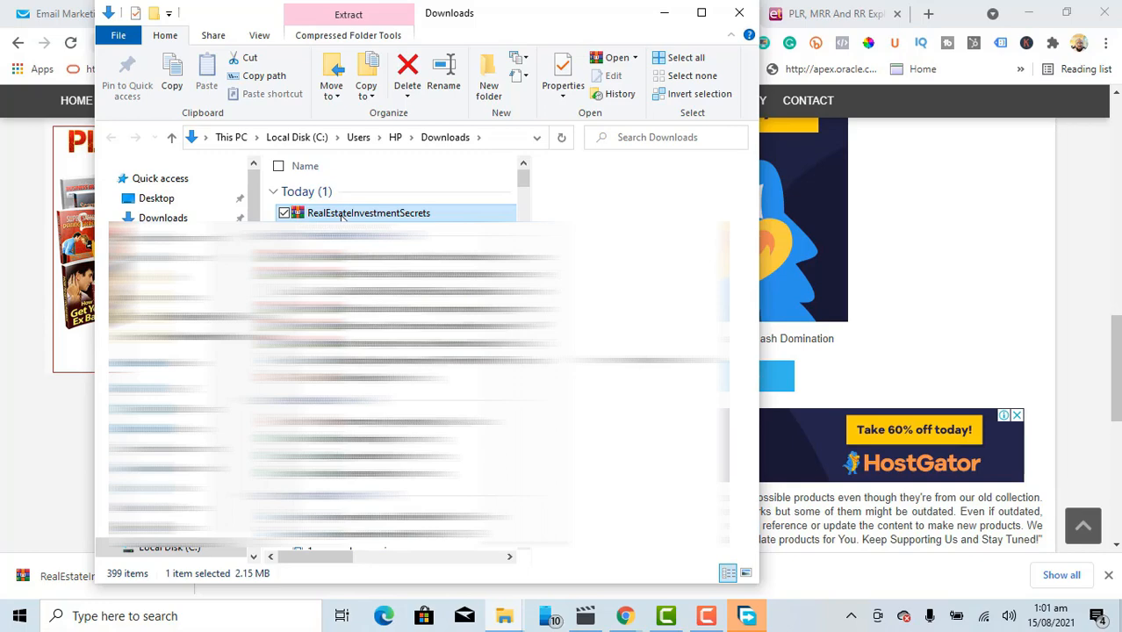
pyautogui.rightClick(342, 216)
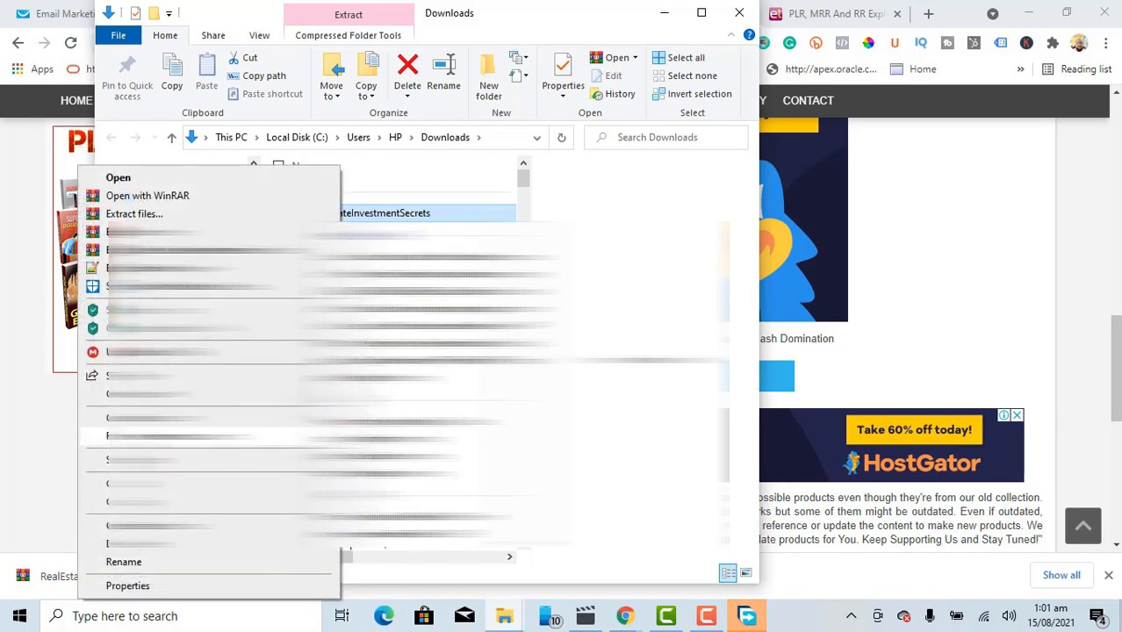
pyautogui.click(167, 484)
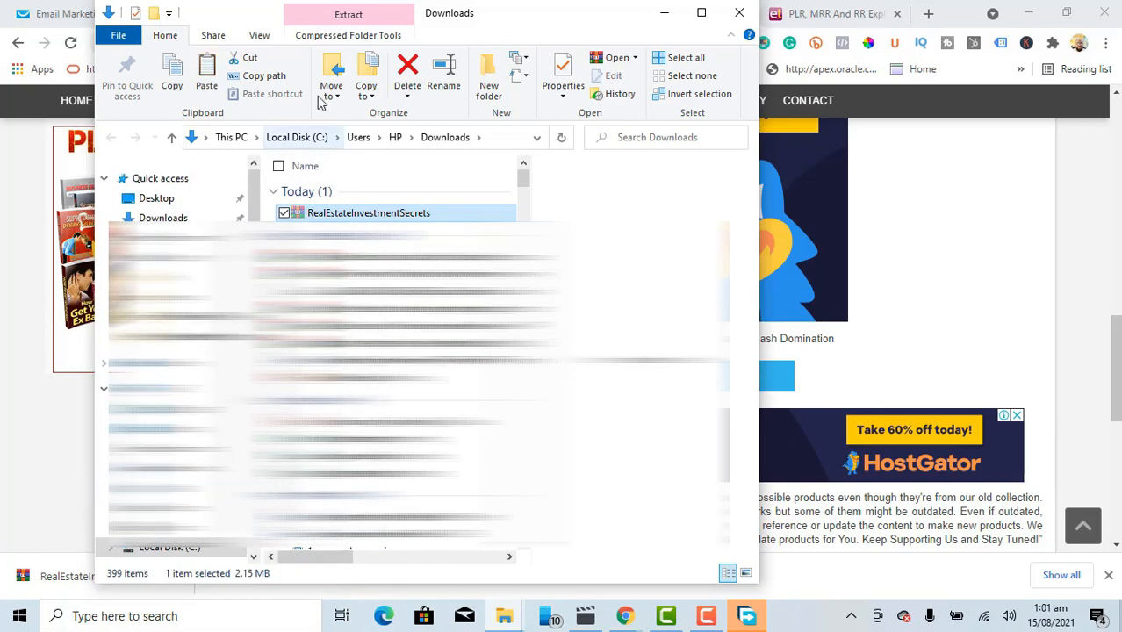
pyautogui.click(489, 65)
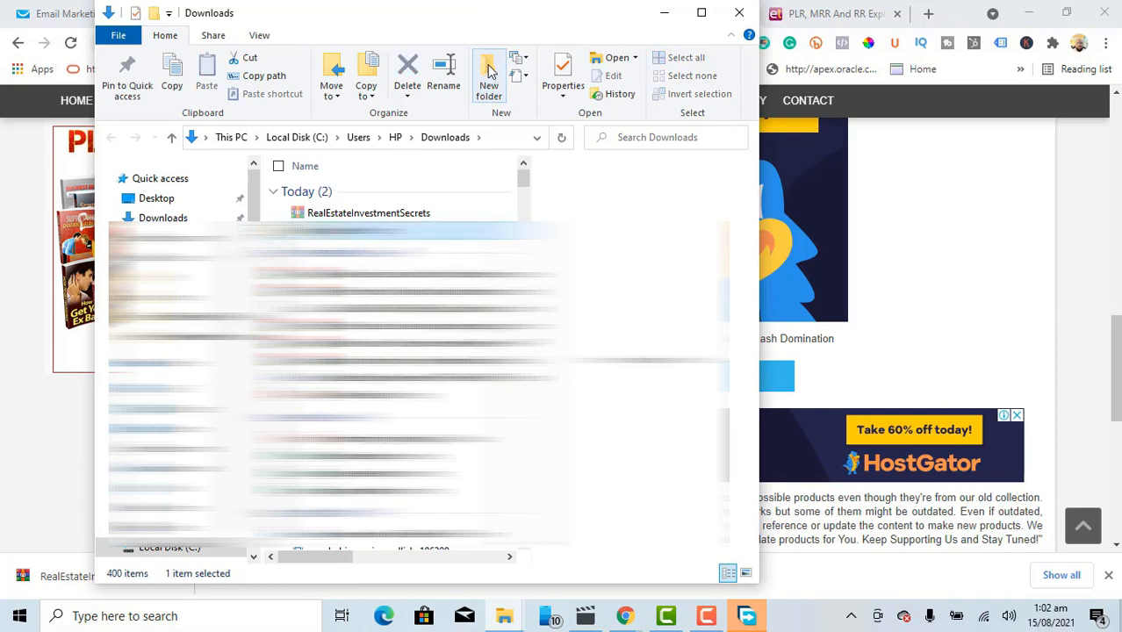
# Step: Paste the zip into the Lead Magnets folder and extract it there
pyautogui.press('Return')
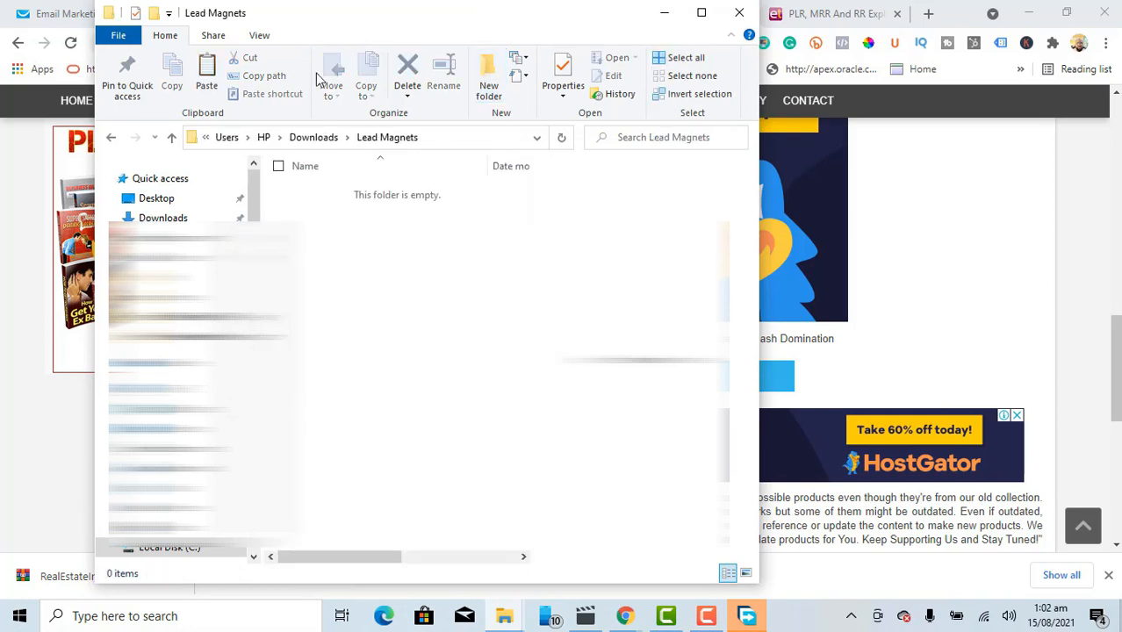
pyautogui.click(207, 75)
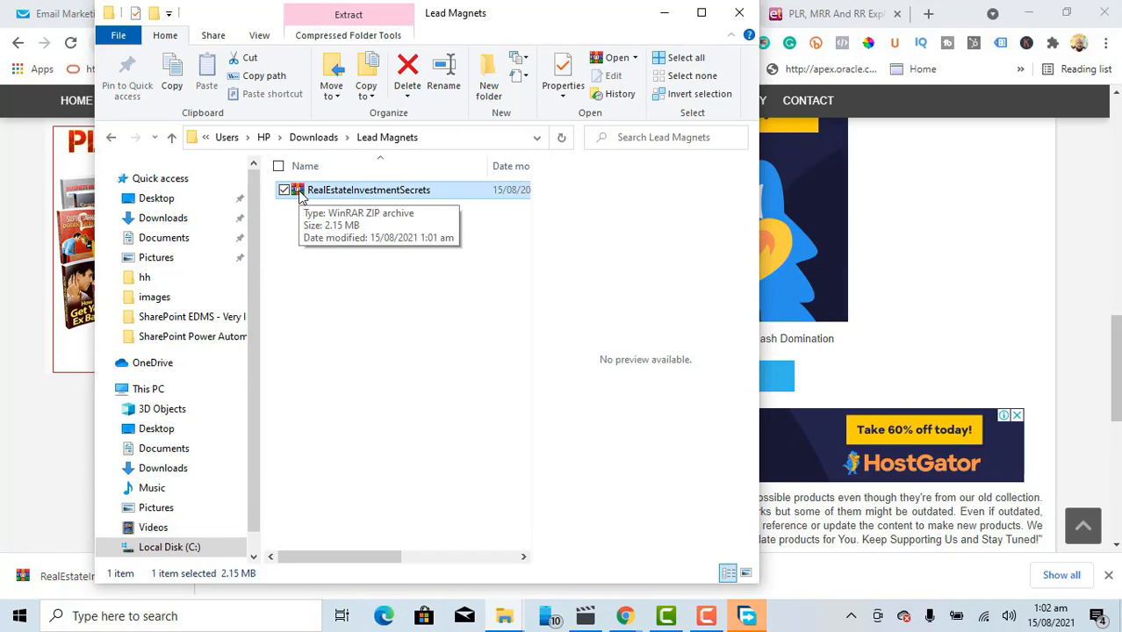
pyautogui.rightClick(300, 192)
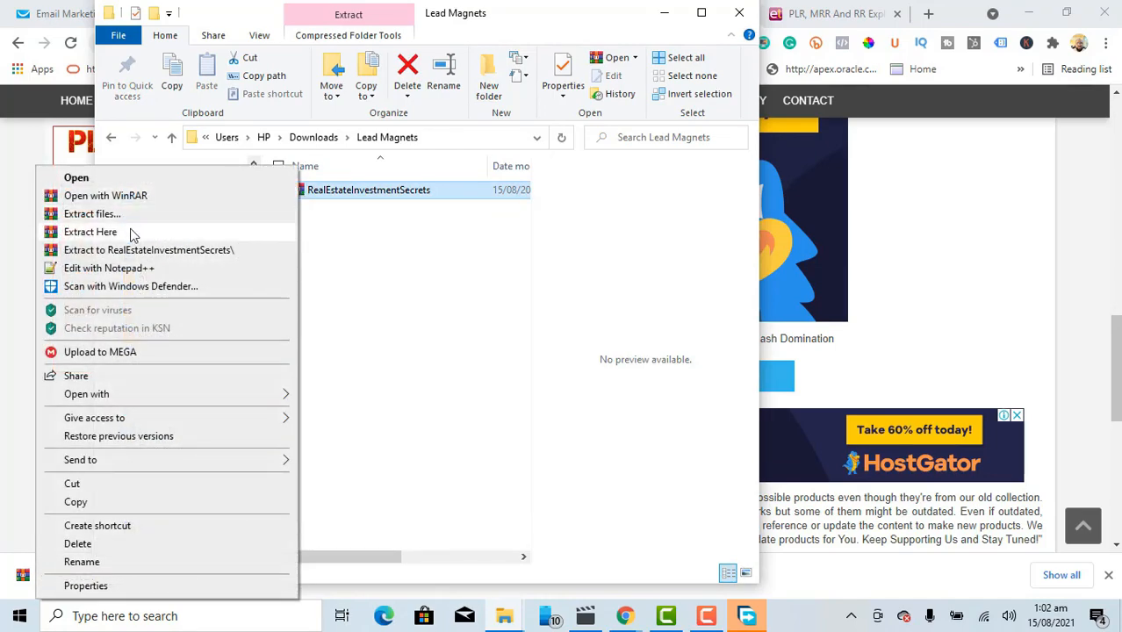
pyautogui.click(131, 233)
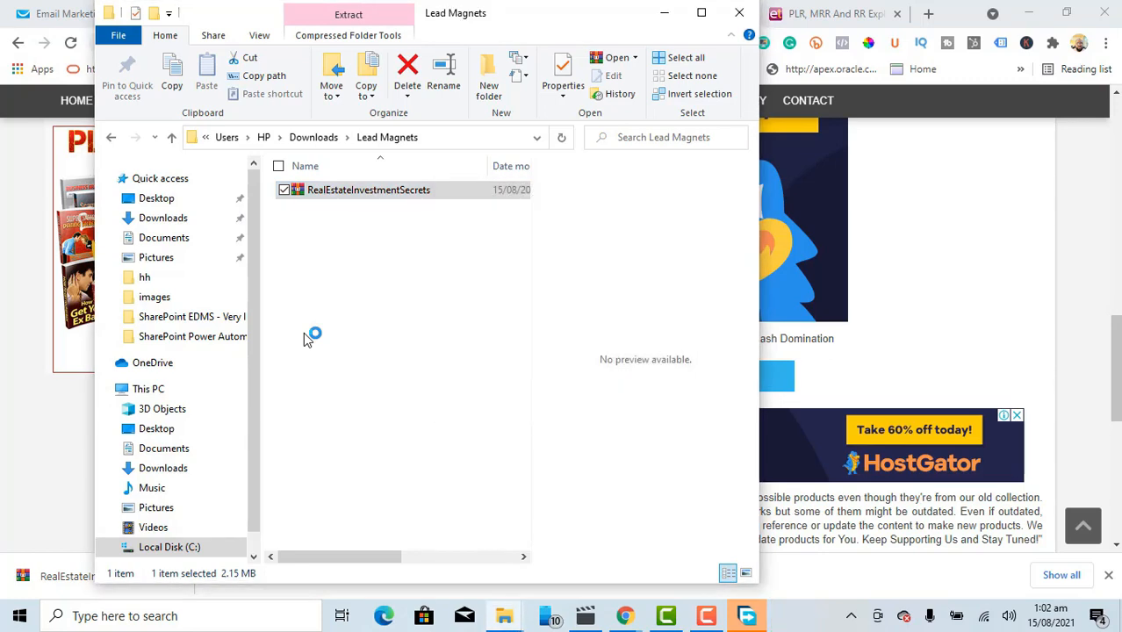
pyautogui.click(302, 189)
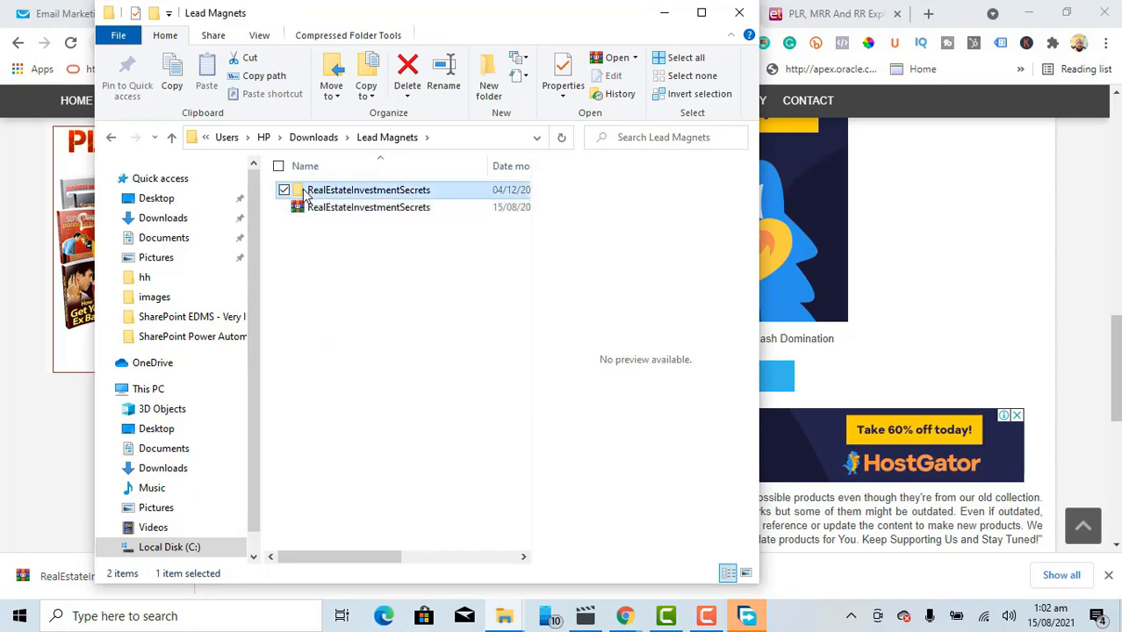
# Step: Browse the extracted eCover and Source subfolders, then open the Real Estate Investment Secrets PDF
pyautogui.doubleClick(302, 188)
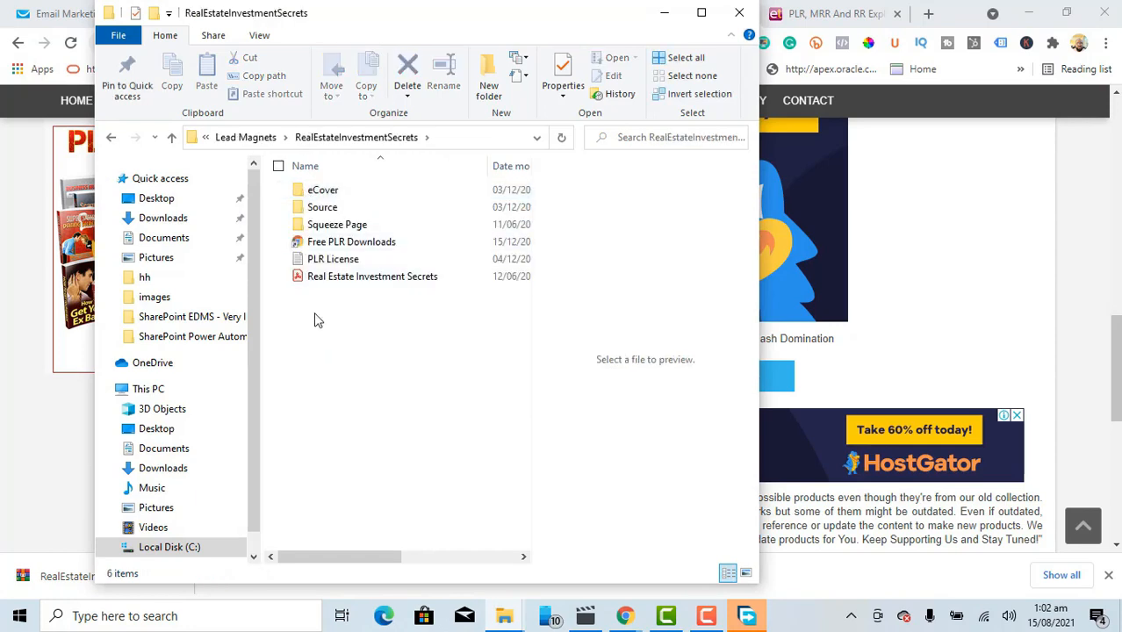
pyautogui.doubleClick(323, 191)
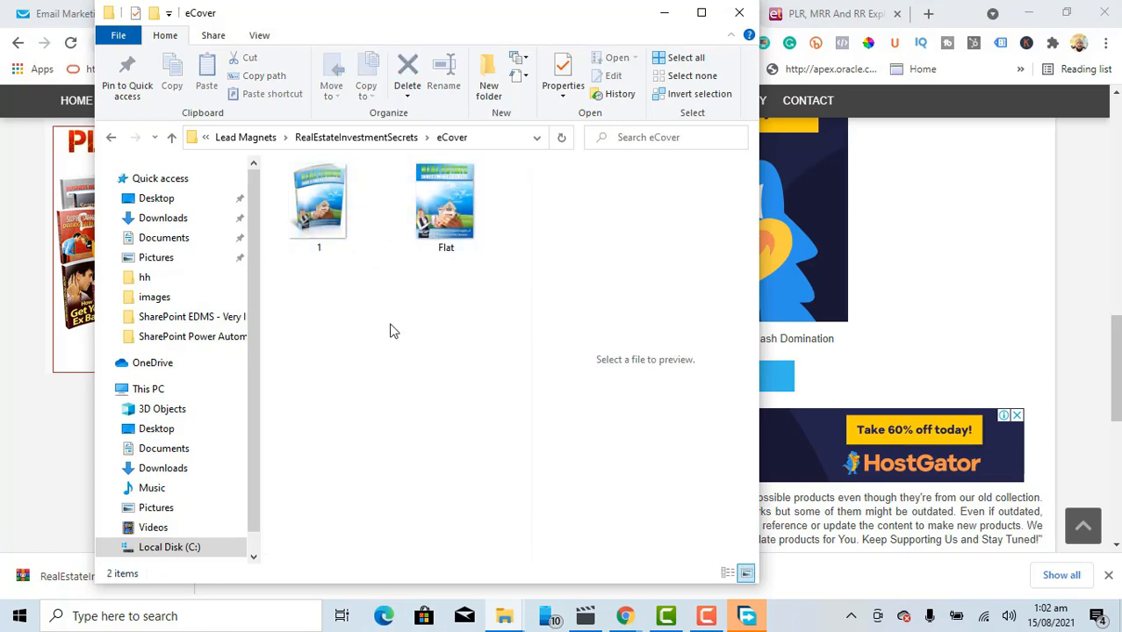
pyautogui.click(384, 145)
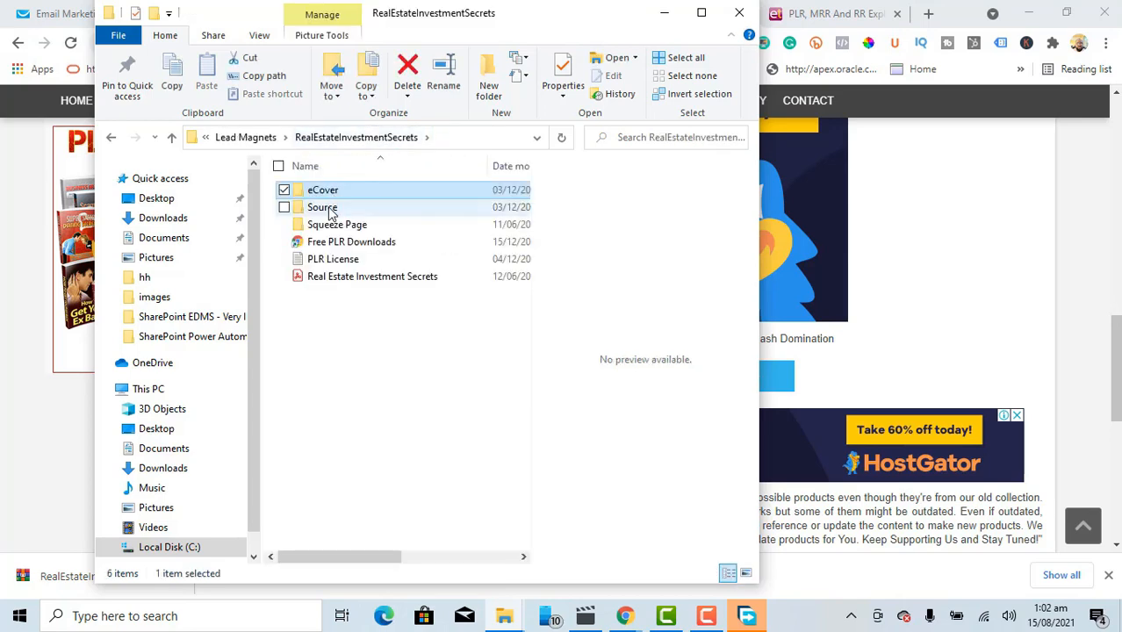
pyautogui.doubleClick(325, 208)
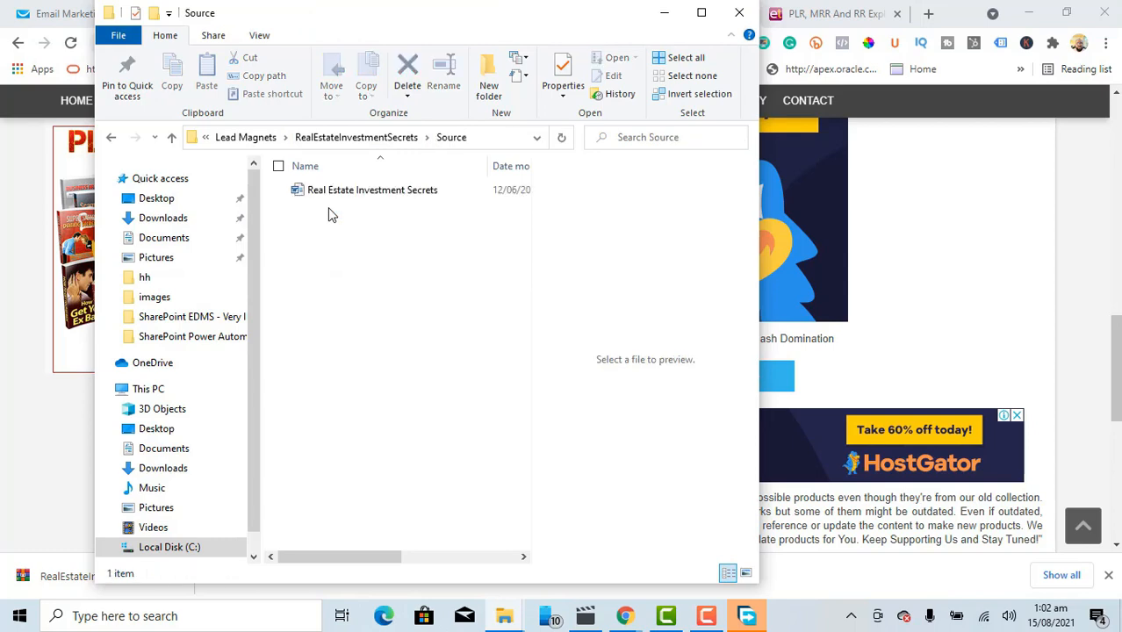
pyautogui.click(387, 142)
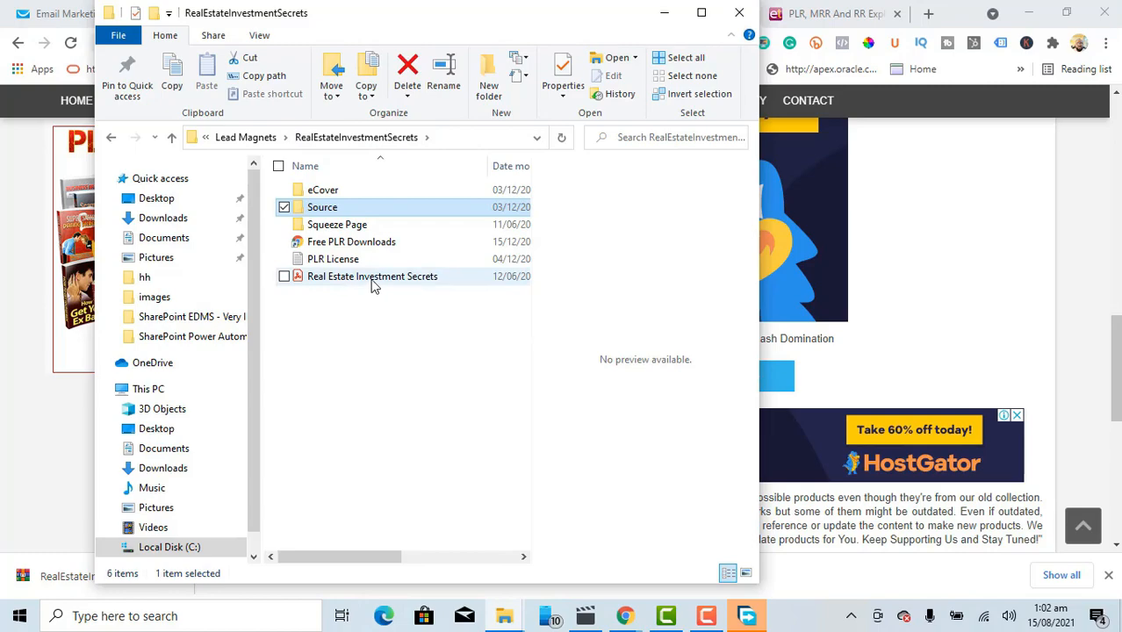
pyautogui.click(373, 279)
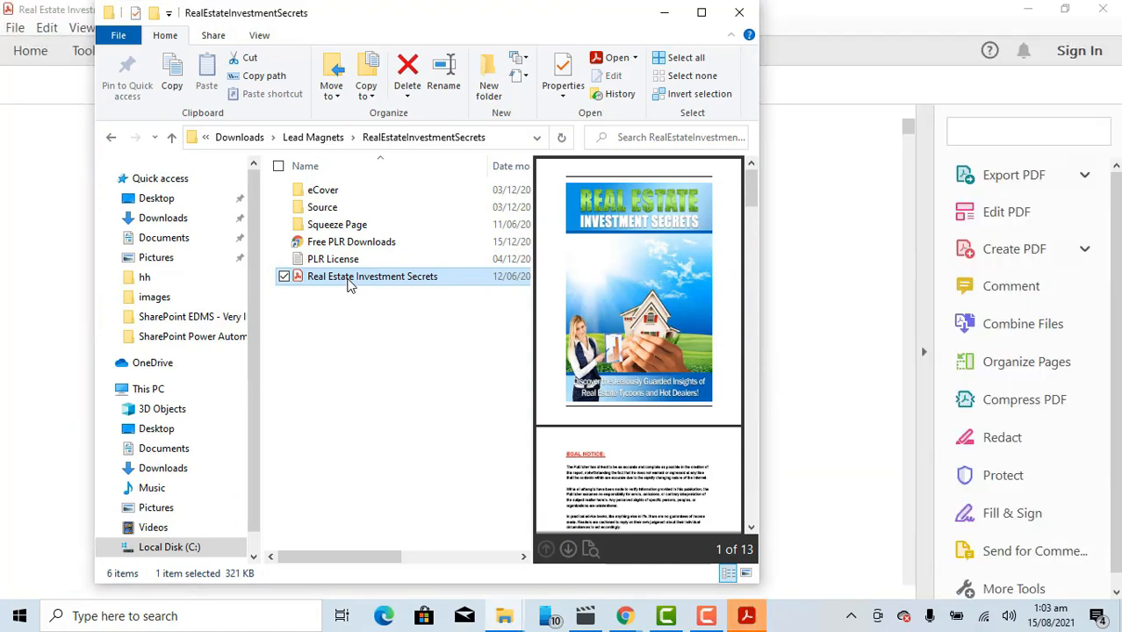
pyautogui.click(813, 21)
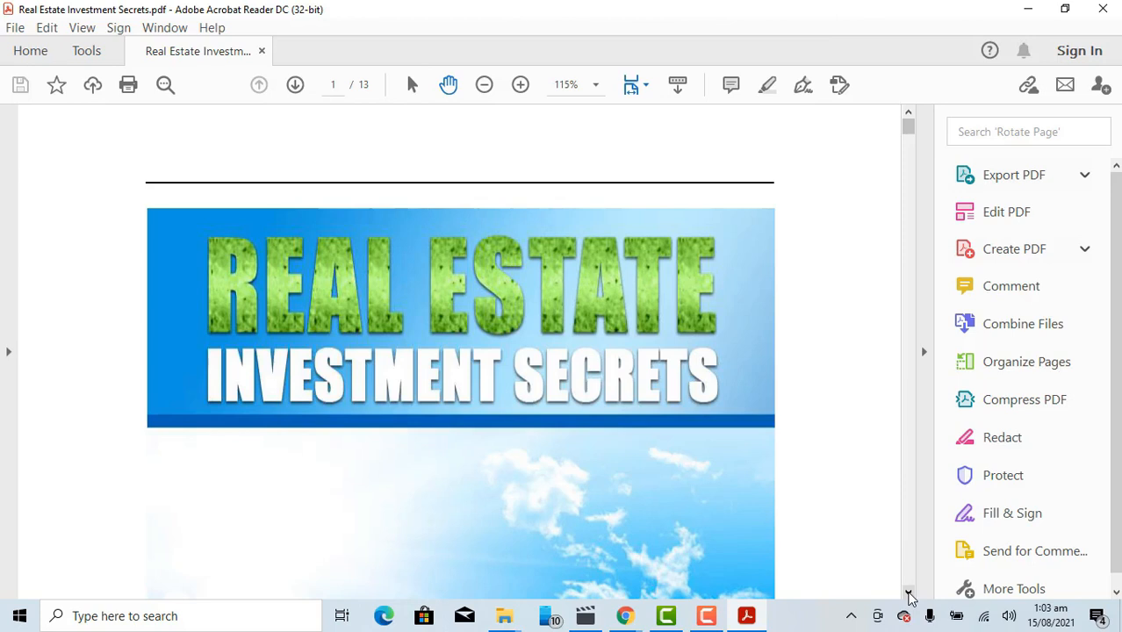
# Step: Scroll the Real Estate Investment Secrets PDF to its table of contents, then minimize Acrobat
pyautogui.click(908, 592)
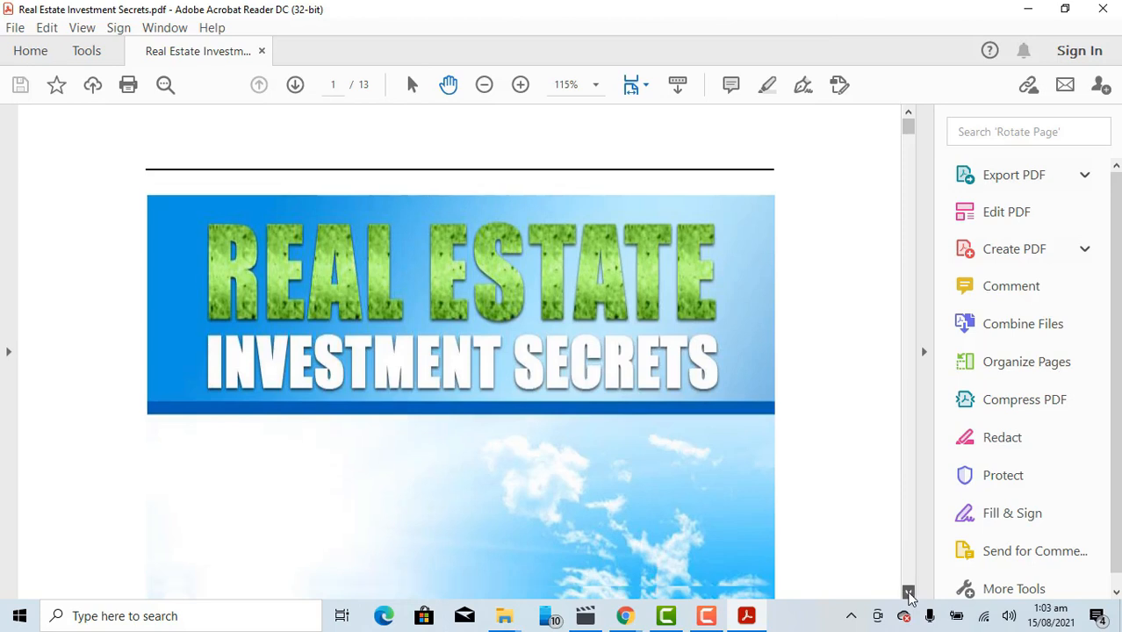
pyautogui.scroll(-6, 908, 594)
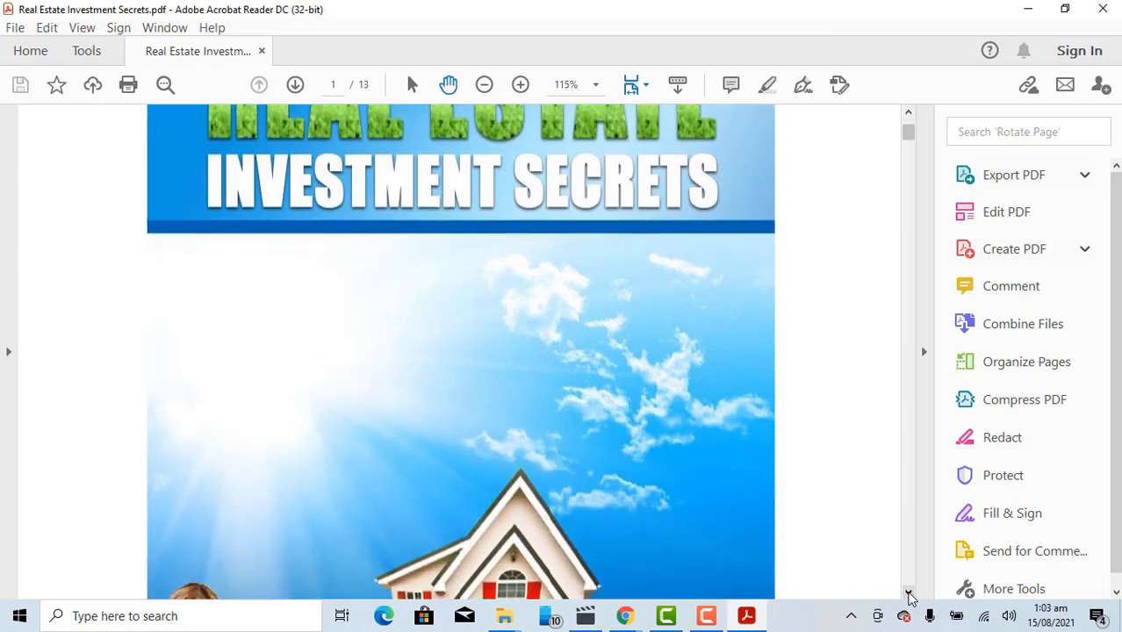
pyautogui.scroll(-6, 909, 595)
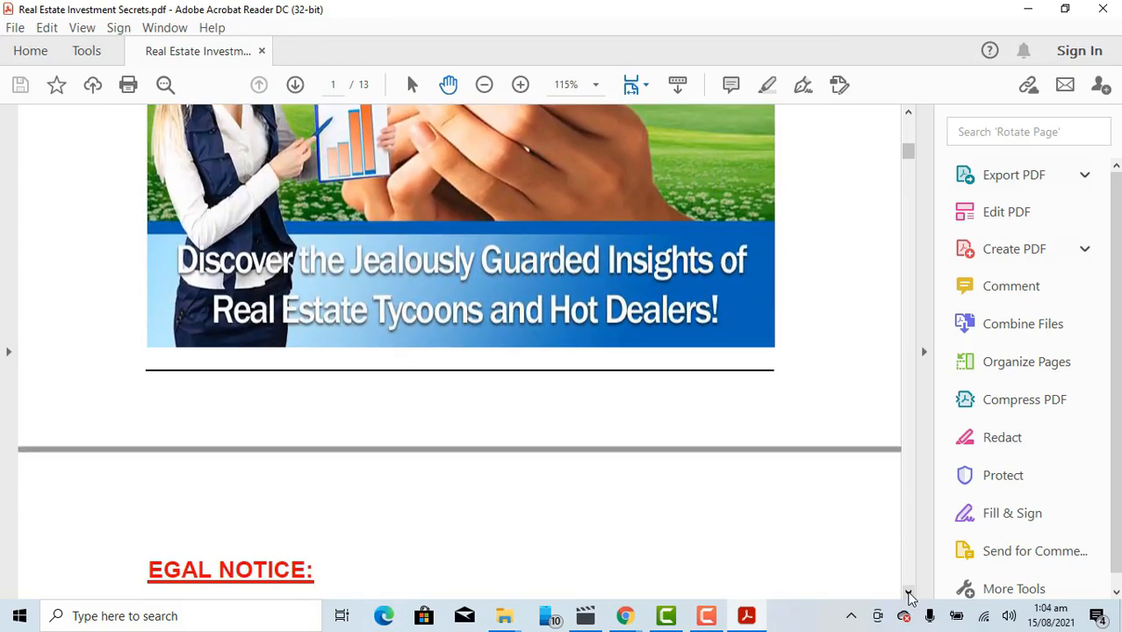
pyautogui.scroll(-3, 909, 595)
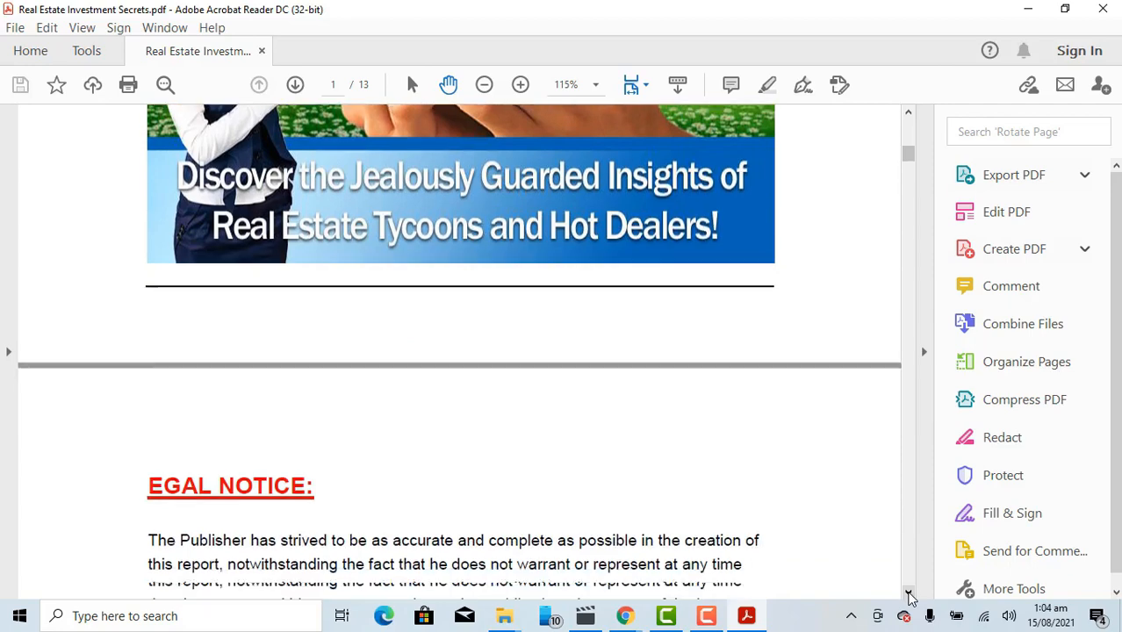
pyautogui.scroll(-12, 908, 596)
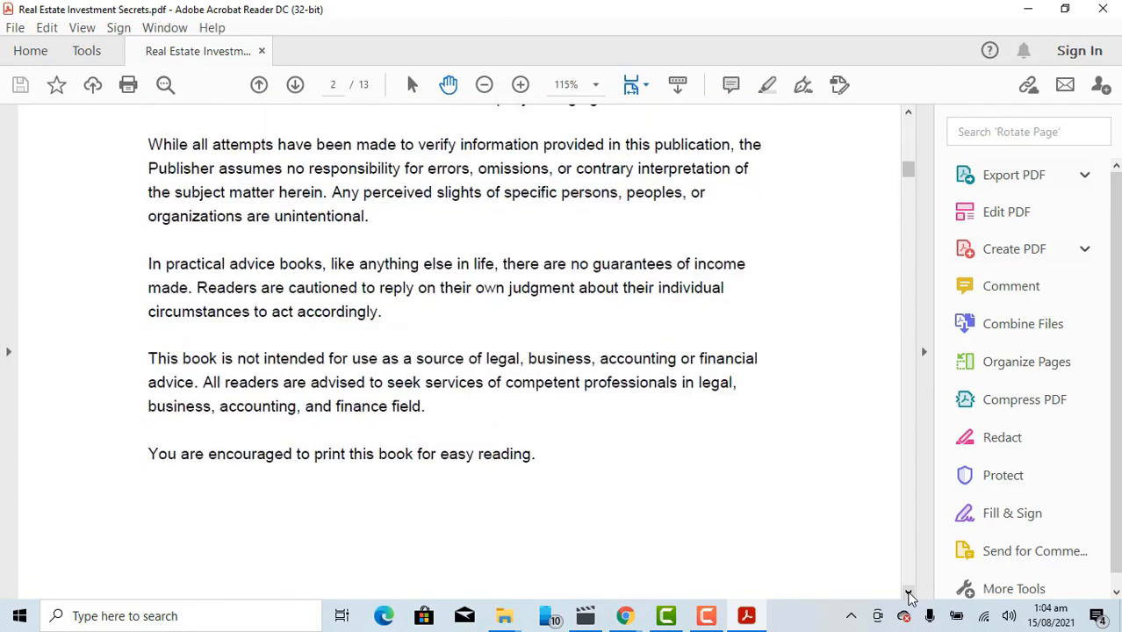
pyautogui.scroll(-3, 909, 595)
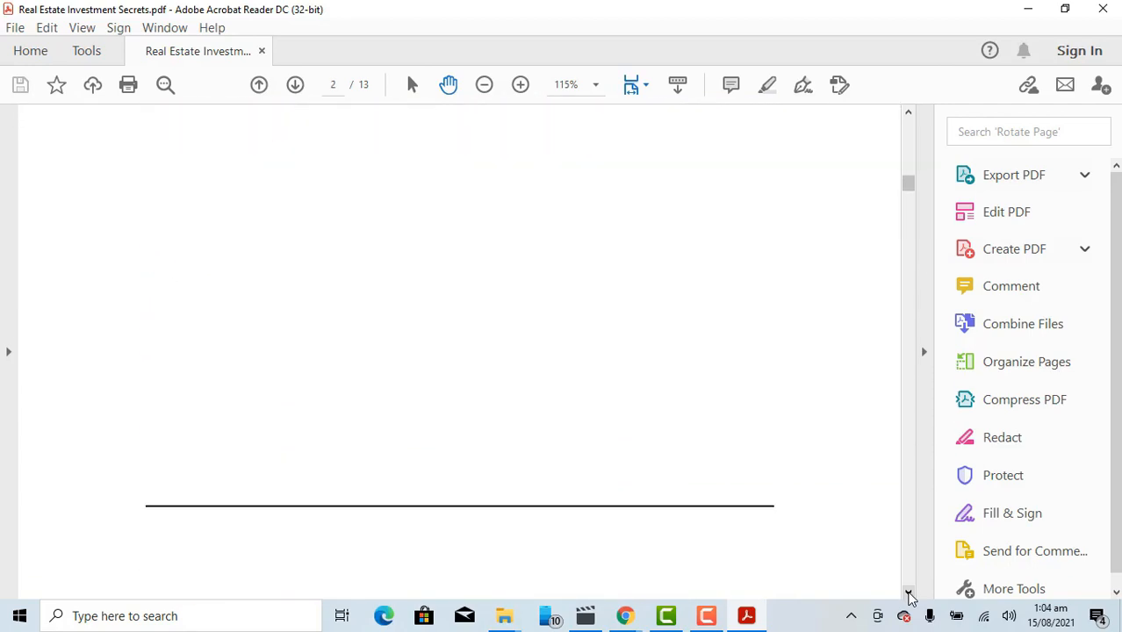
pyautogui.scroll(-4, 908, 595)
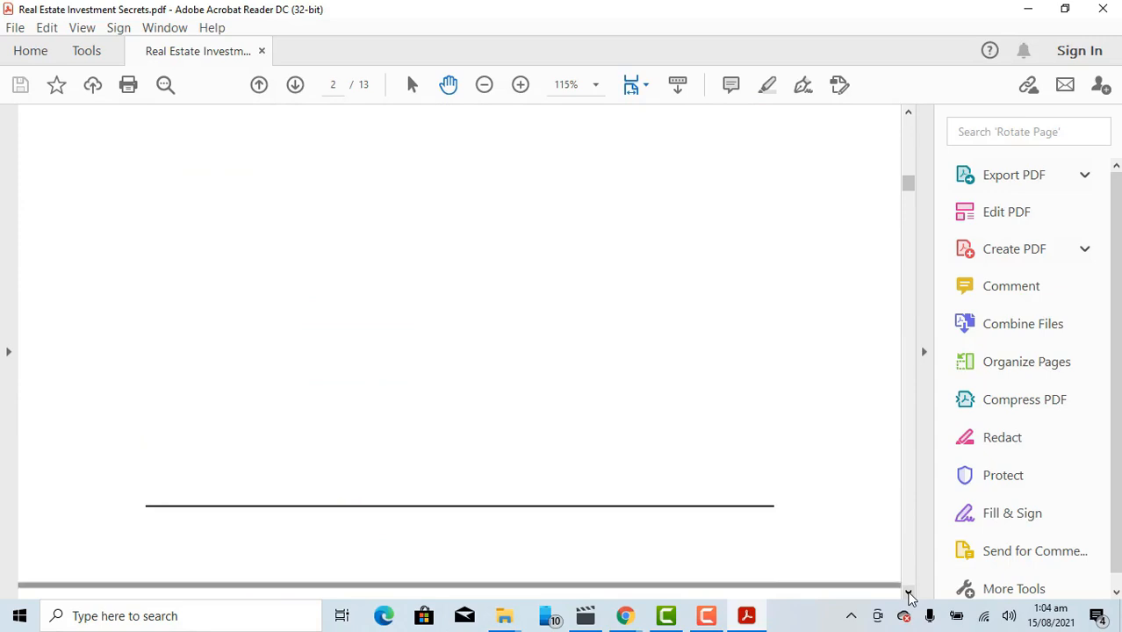
pyautogui.scroll(-6, 908, 595)
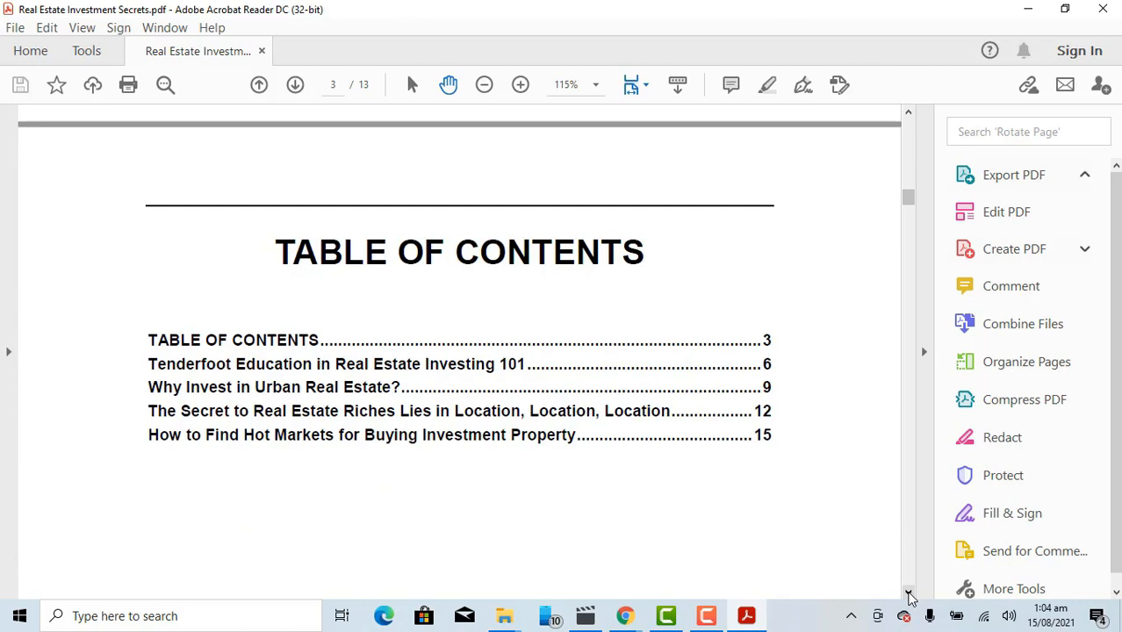
pyautogui.click(908, 594)
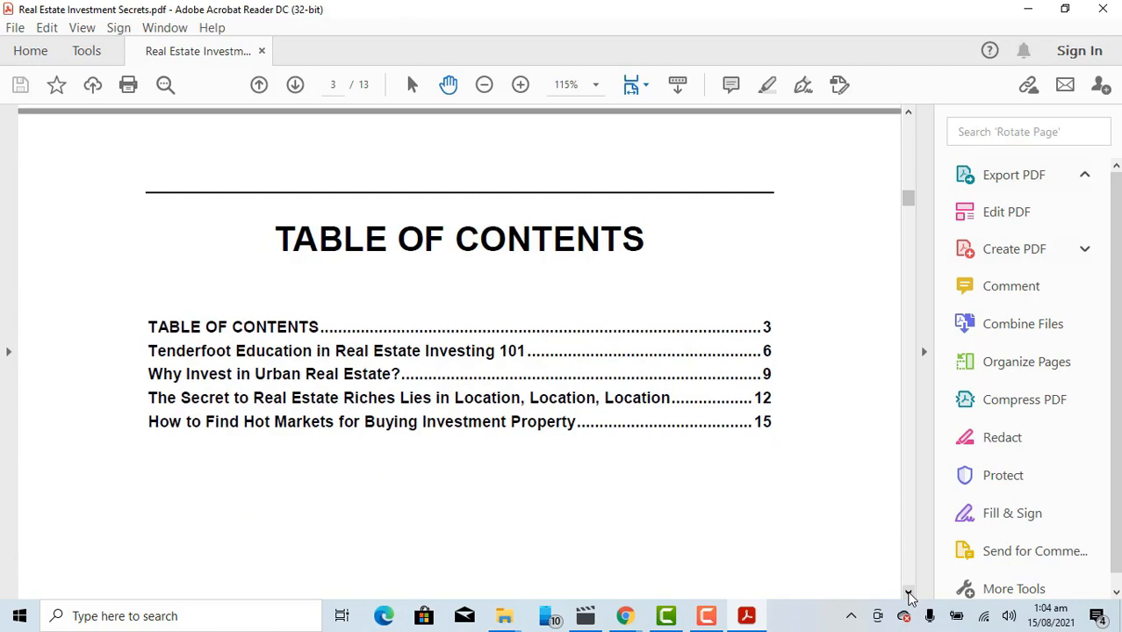
pyautogui.click(909, 593)
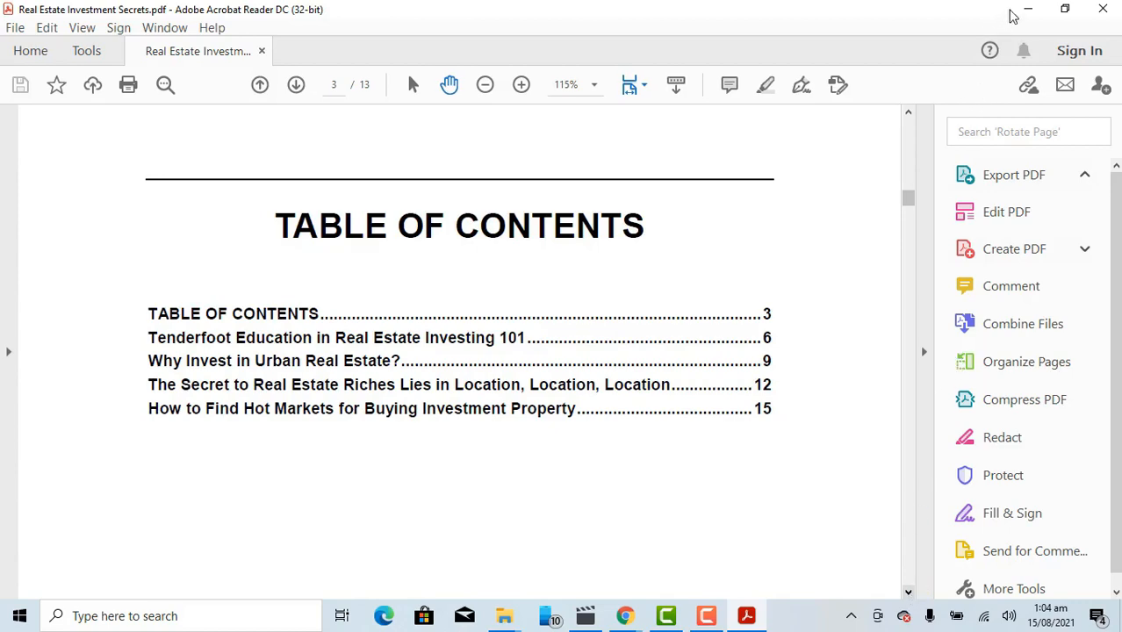
pyautogui.click(1032, 15)
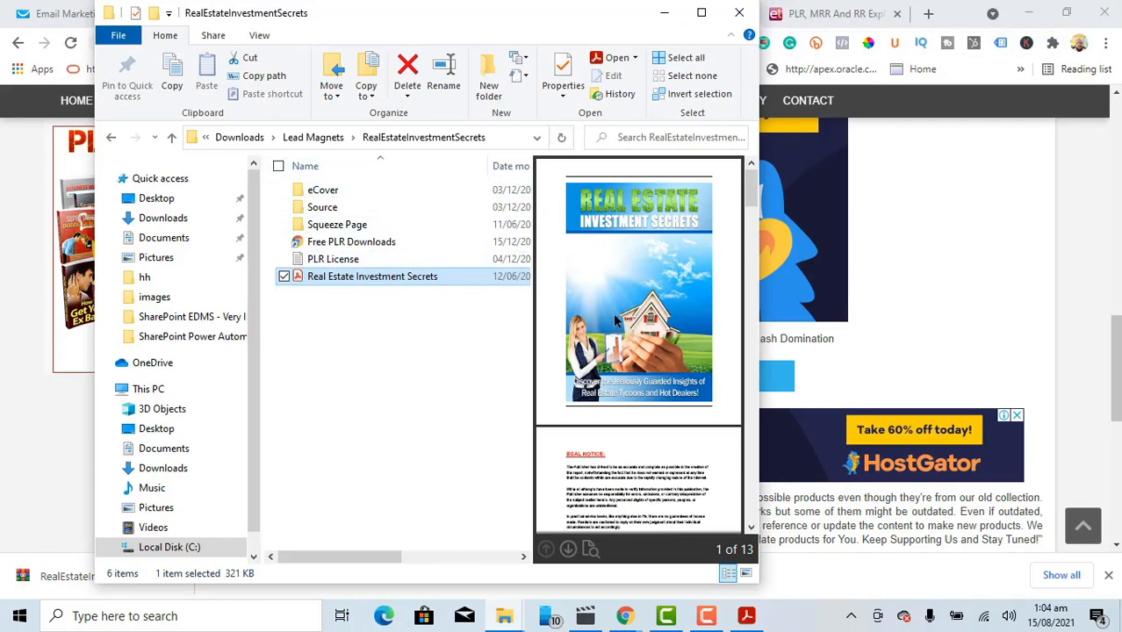
# Step: Minimize File Explorer and switch to the 'PLR, MRR And RR Explained' Chrome tab
pyautogui.click(664, 13)
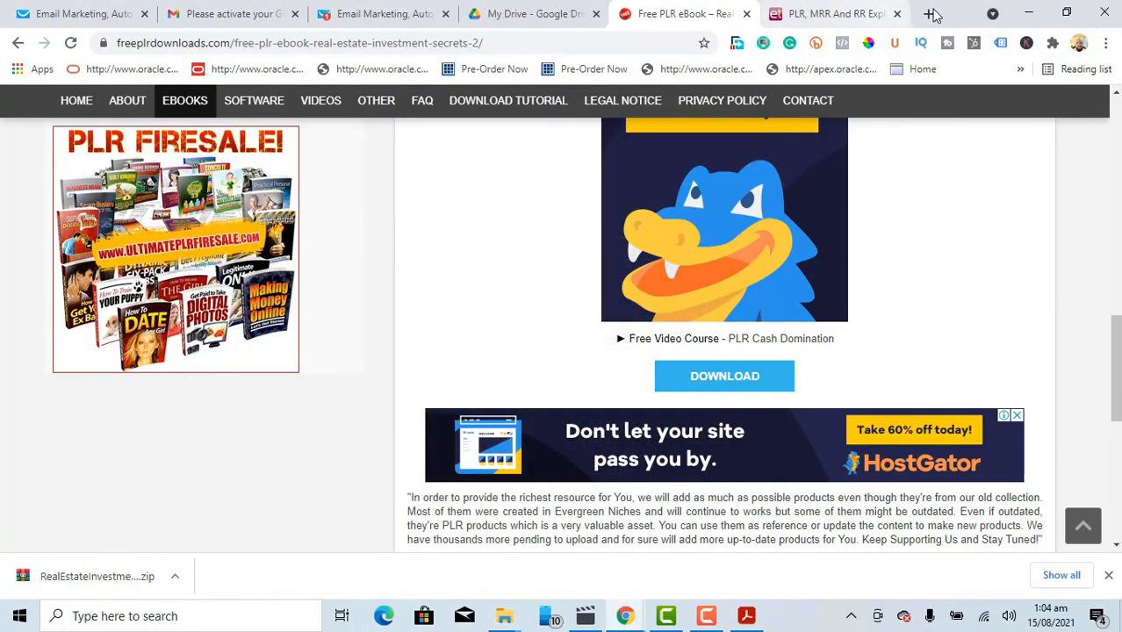
pyautogui.click(825, 22)
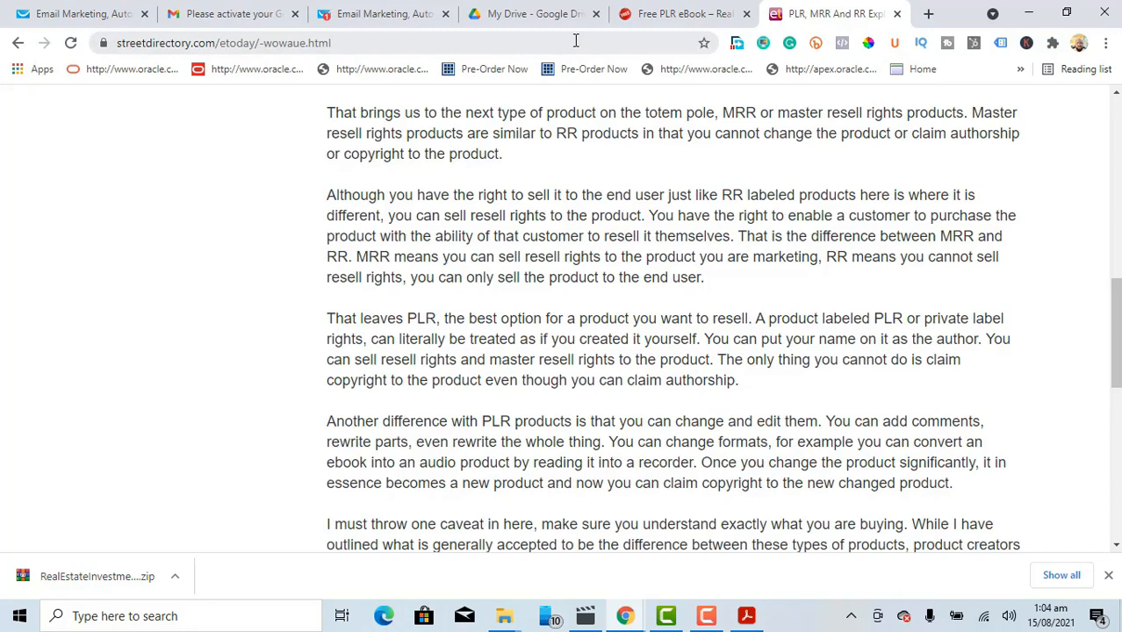
pyautogui.click(575, 40)
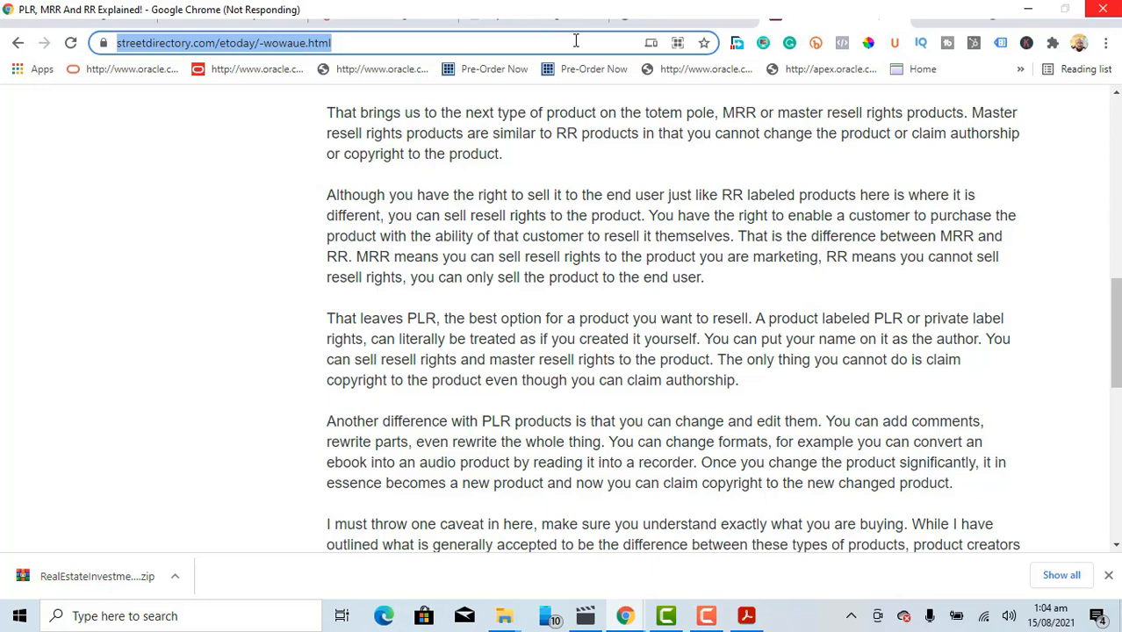
pyautogui.press('super+d')
pyautogui.press('super+d')
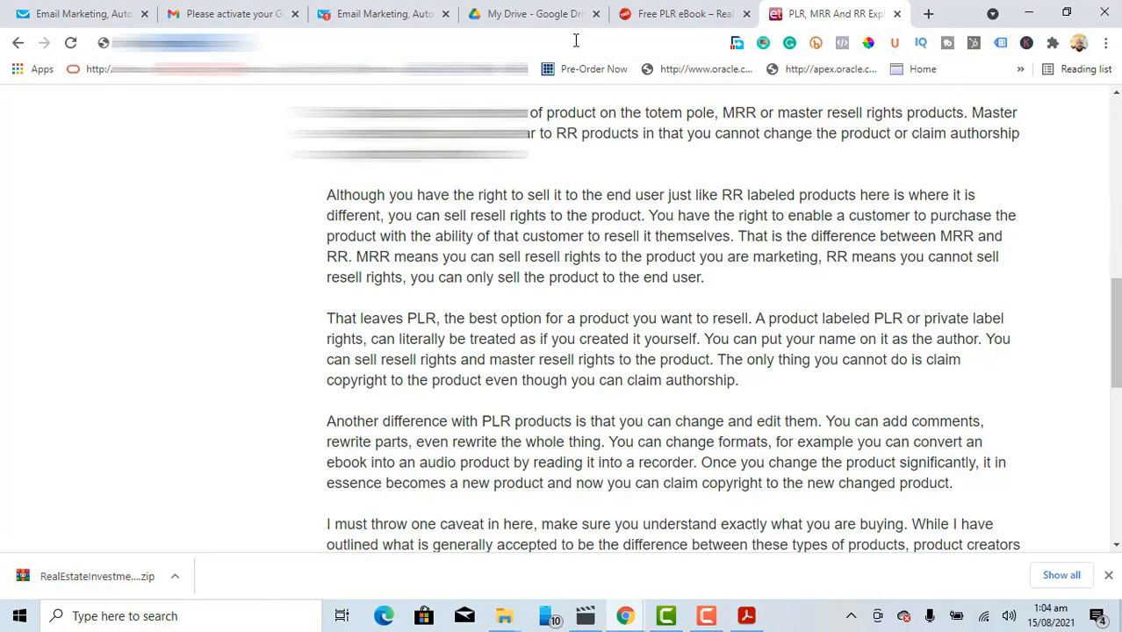
# Step: Go to smartmockups.com and open the Print > Books mockups category
pyautogui.click(575, 41)
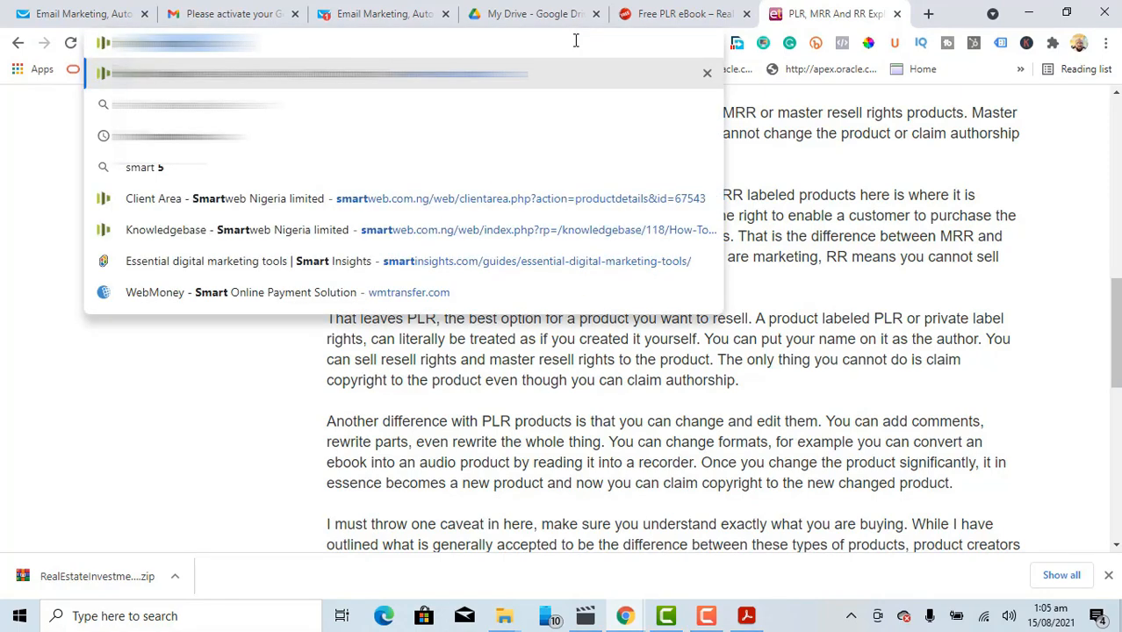
pyautogui.press('BackSpace')
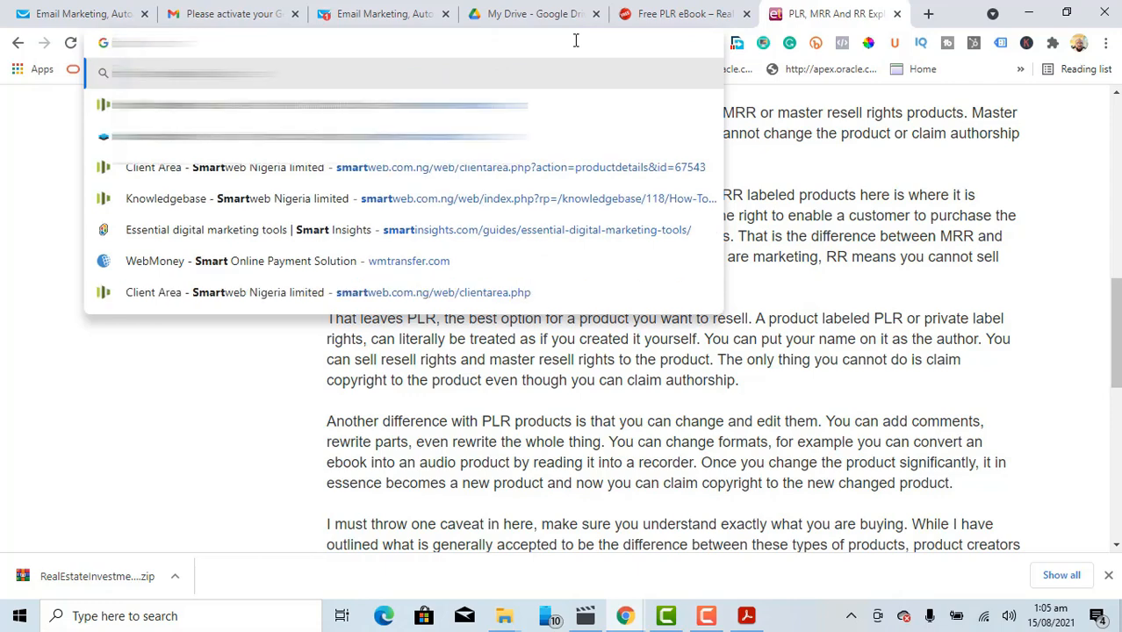
pyautogui.press('Down')
pyautogui.press('Down')
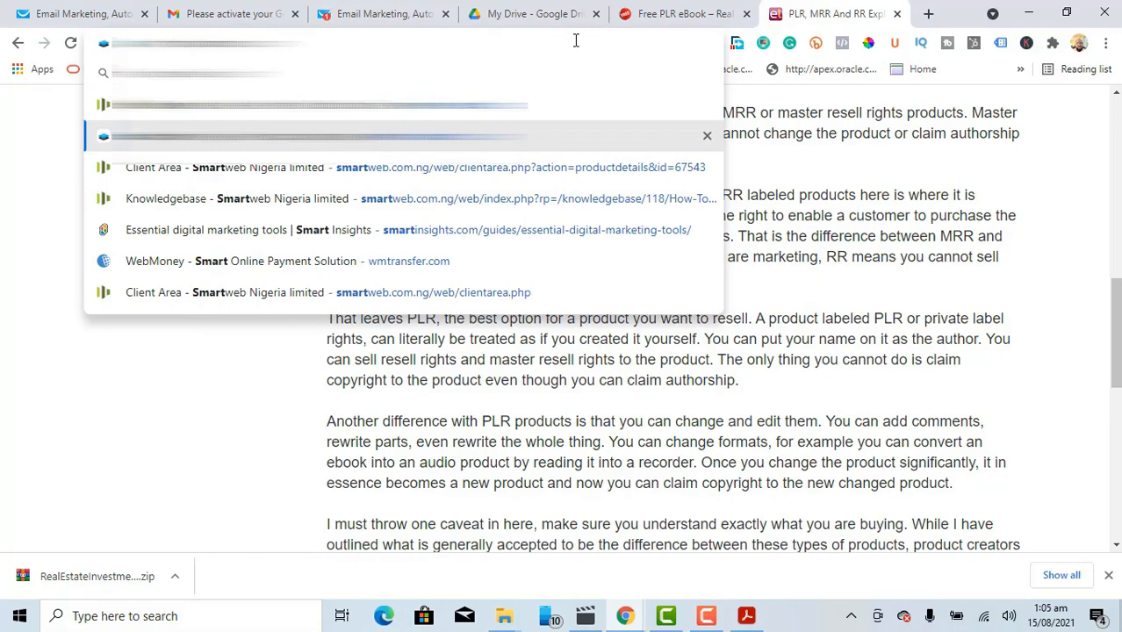
pyautogui.press('Return')
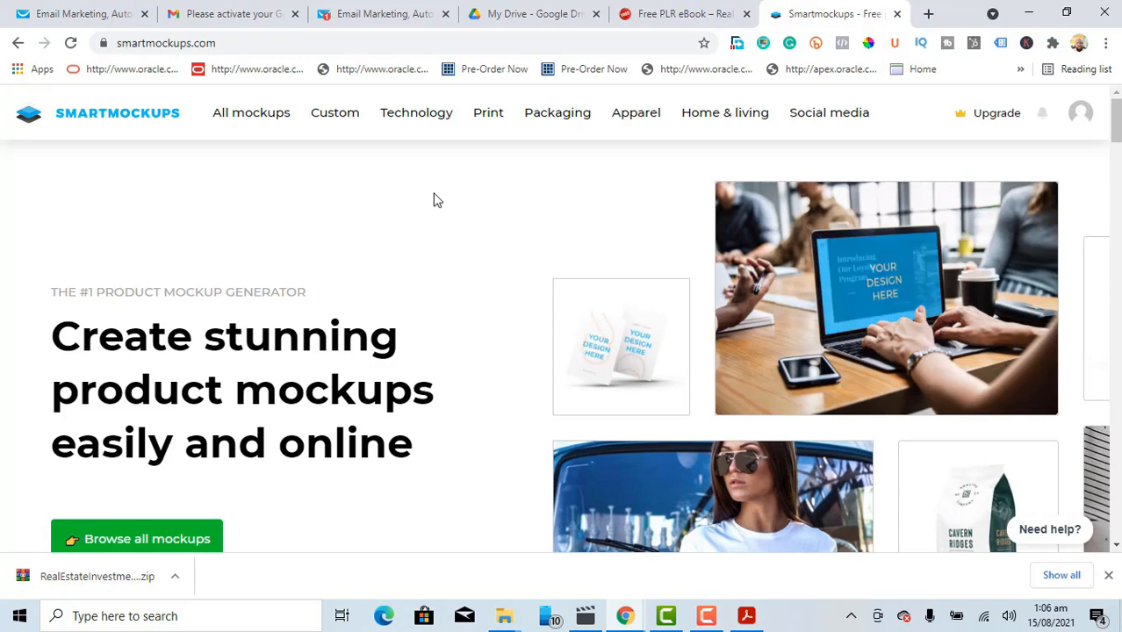
pyautogui.moveTo(491, 117)
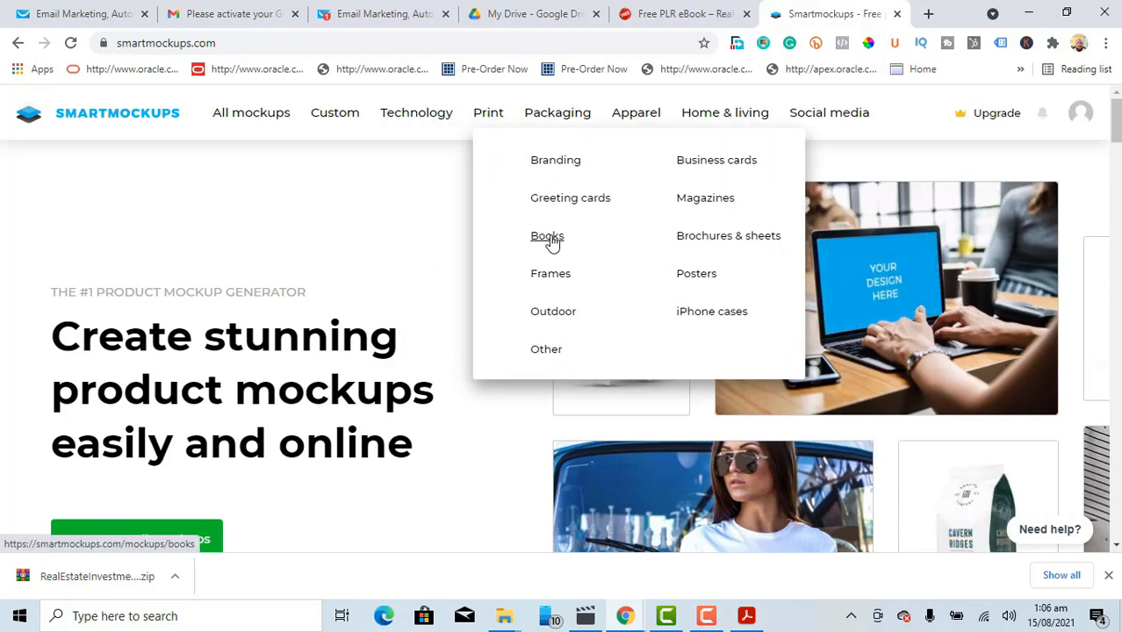
pyautogui.click(551, 242)
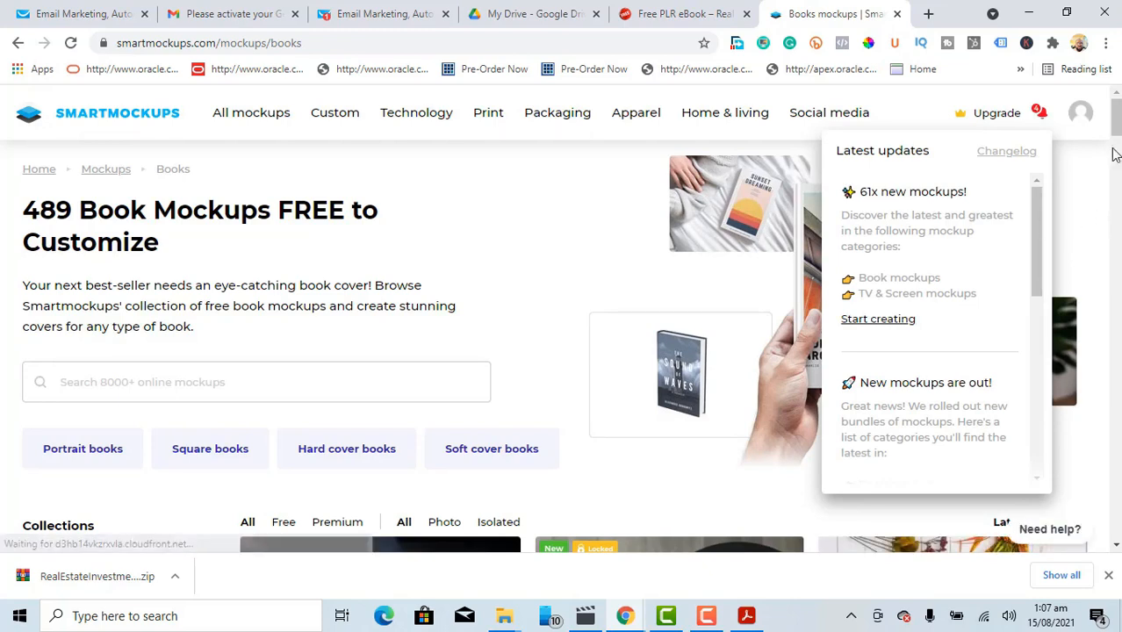
# Step: Scroll the Books mockups and open the first one, the portrait hardcover book held by a woman
pyautogui.moveTo(1117, 128); pyautogui.dragTo(1117, 157)
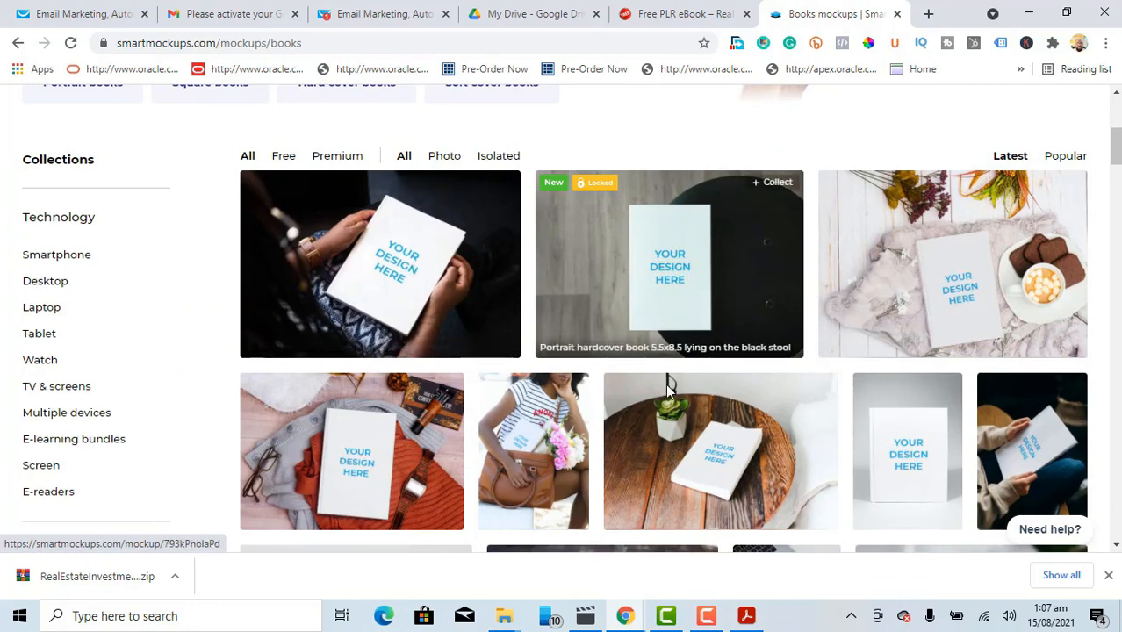
pyautogui.click(408, 264)
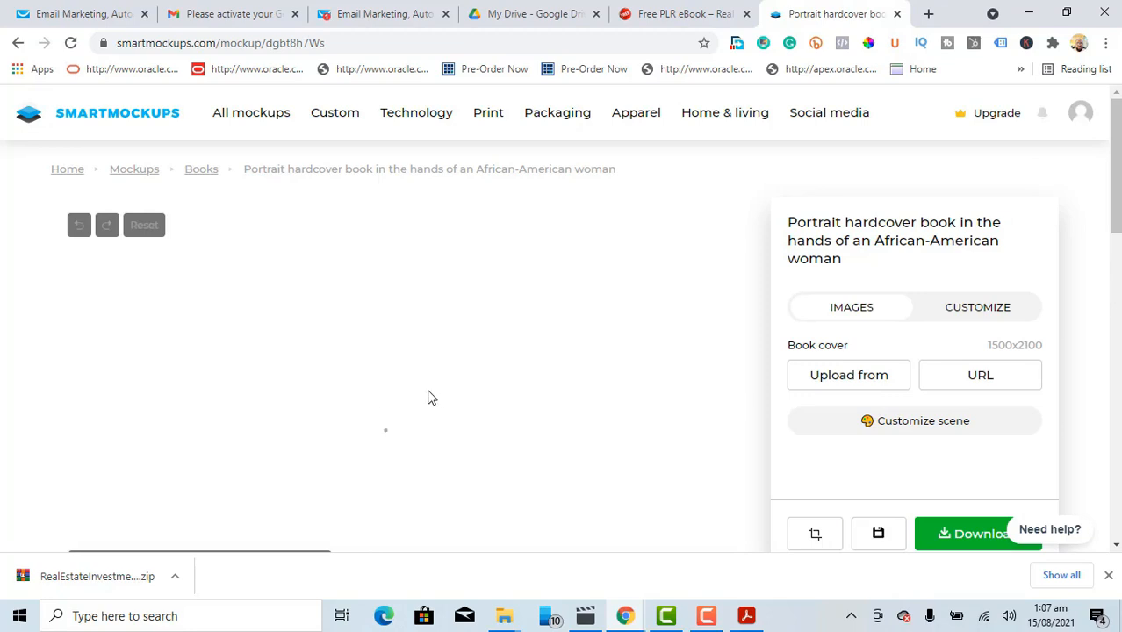
# Step: Upload Flat.jpg from Lead Magnets > RealEstateInvestmentSecrets > eCover as the book's cover image
pyautogui.click(850, 378)
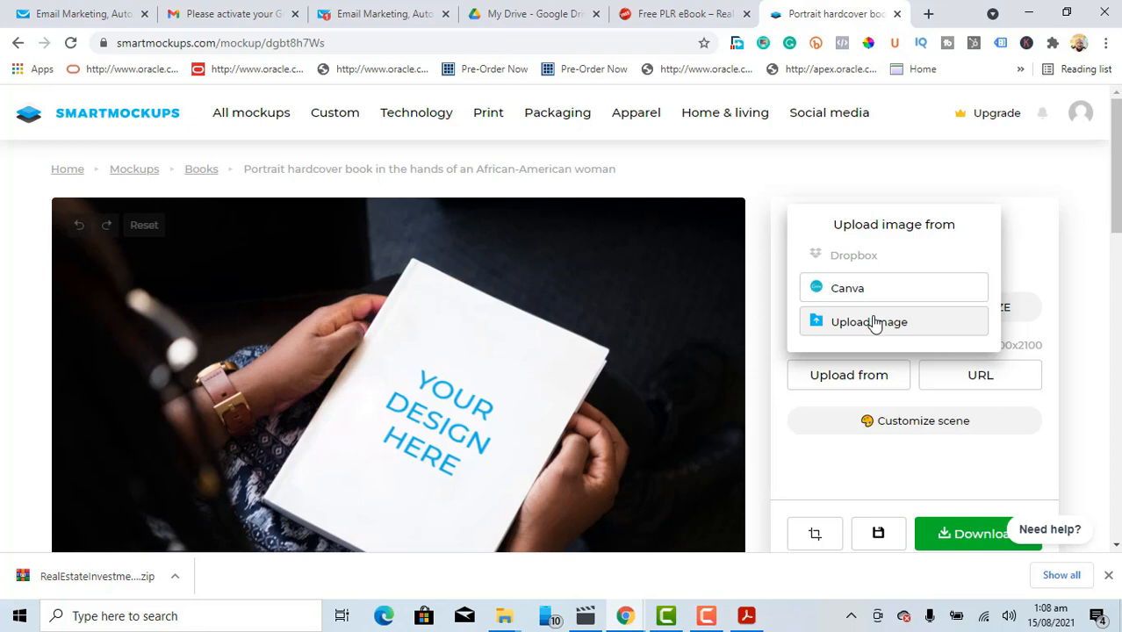
pyautogui.click(875, 323)
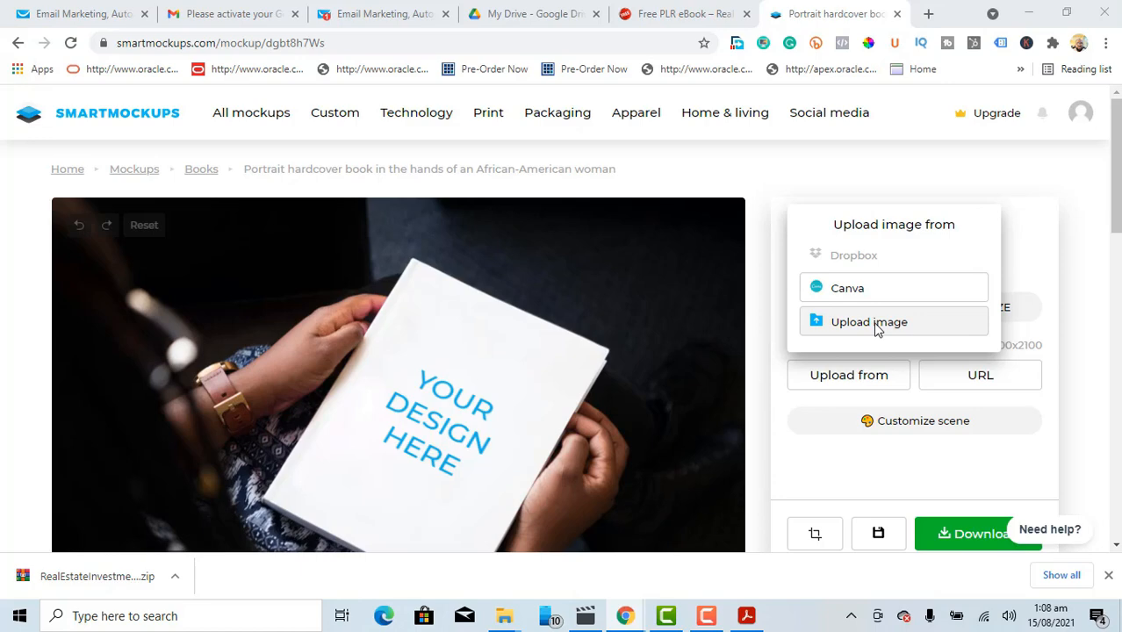
pyautogui.click(875, 327)
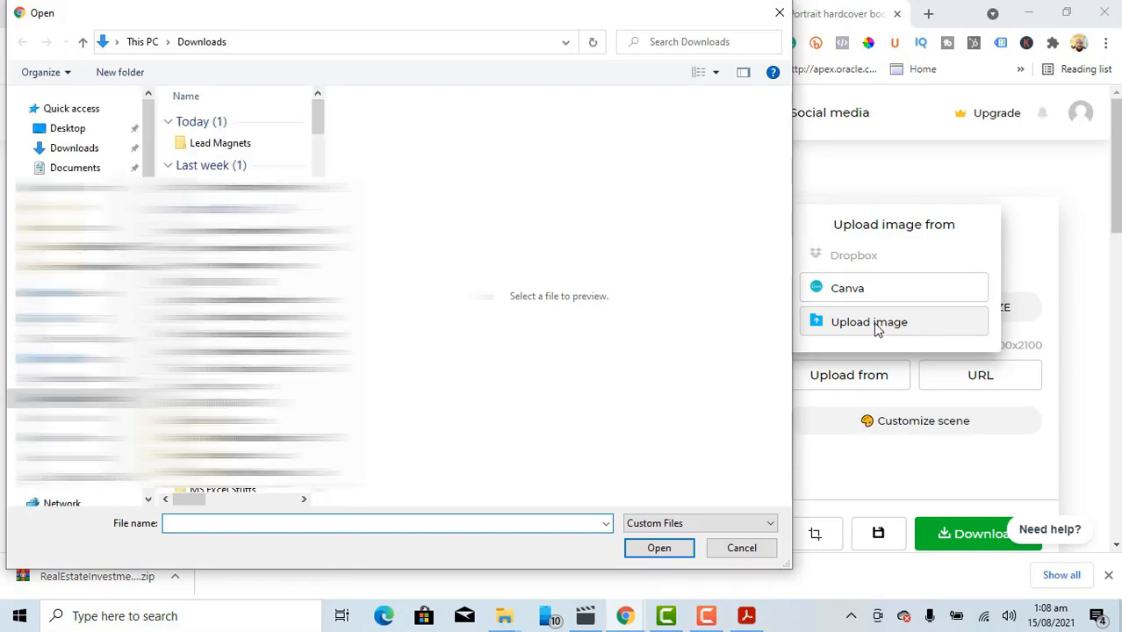
pyautogui.click(219, 150)
pyautogui.doubleClick(219, 150)
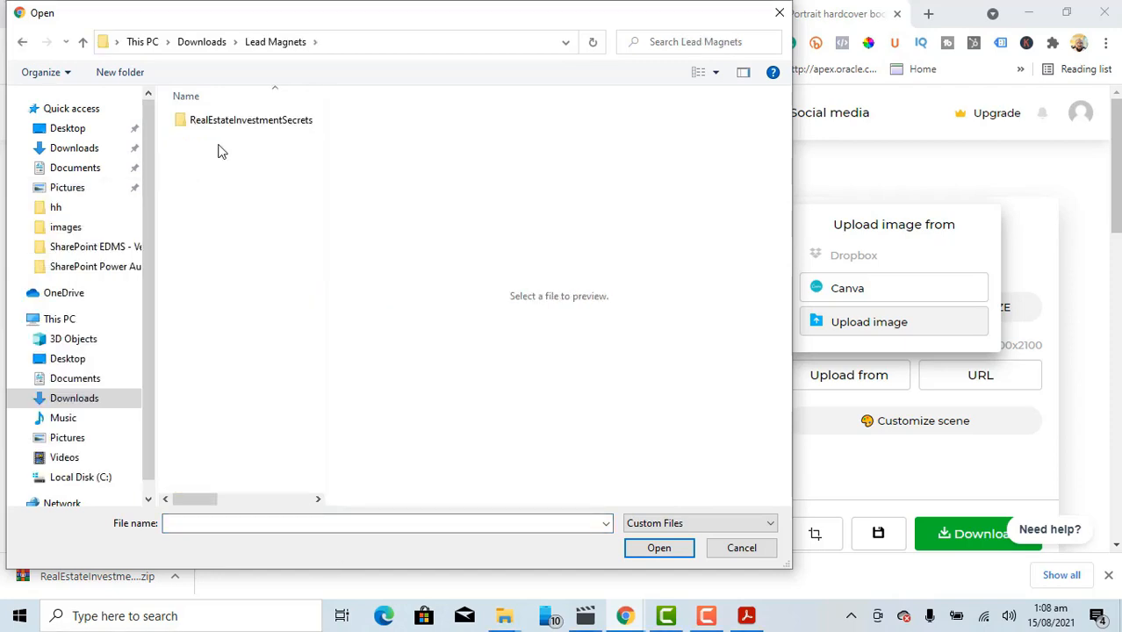
pyautogui.doubleClick(230, 128)
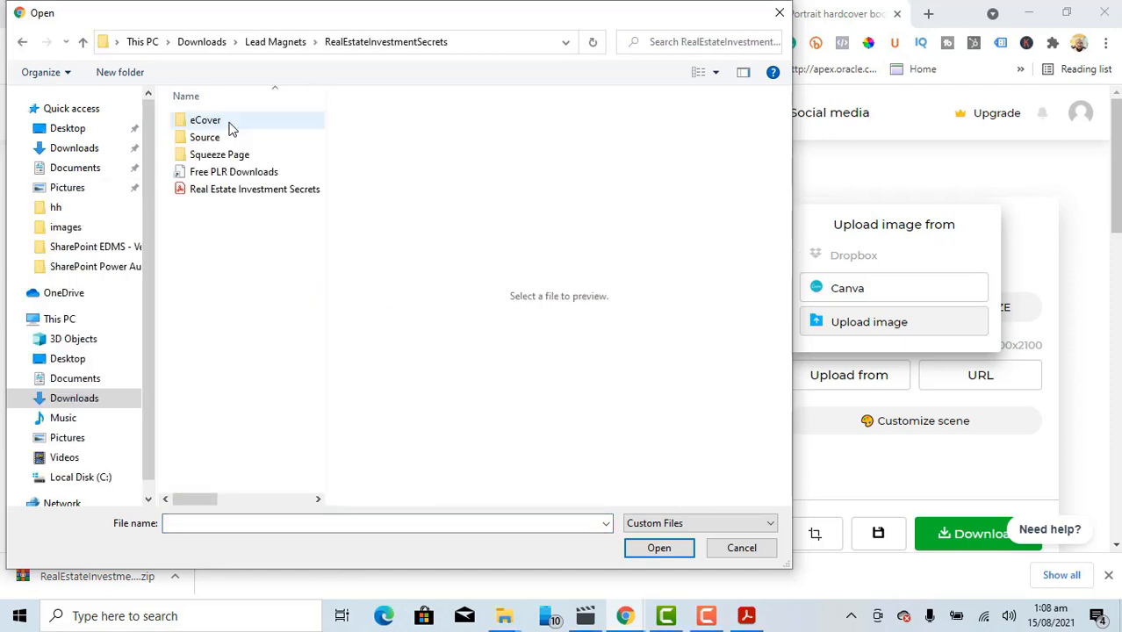
pyautogui.doubleClick(209, 143)
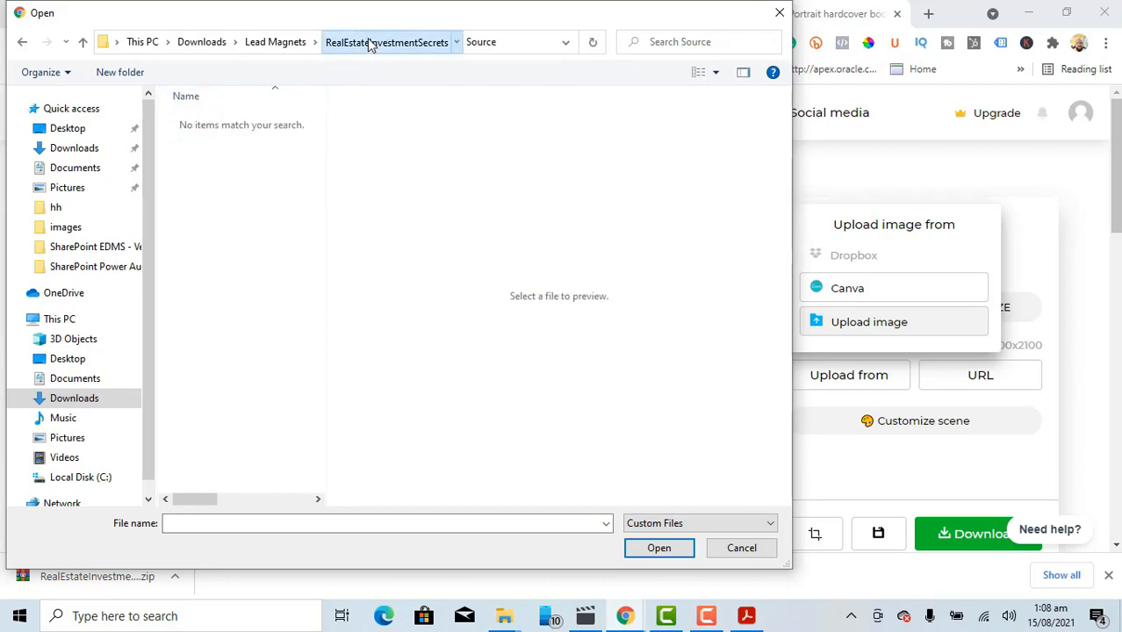
pyautogui.click(370, 43)
pyautogui.click(207, 123)
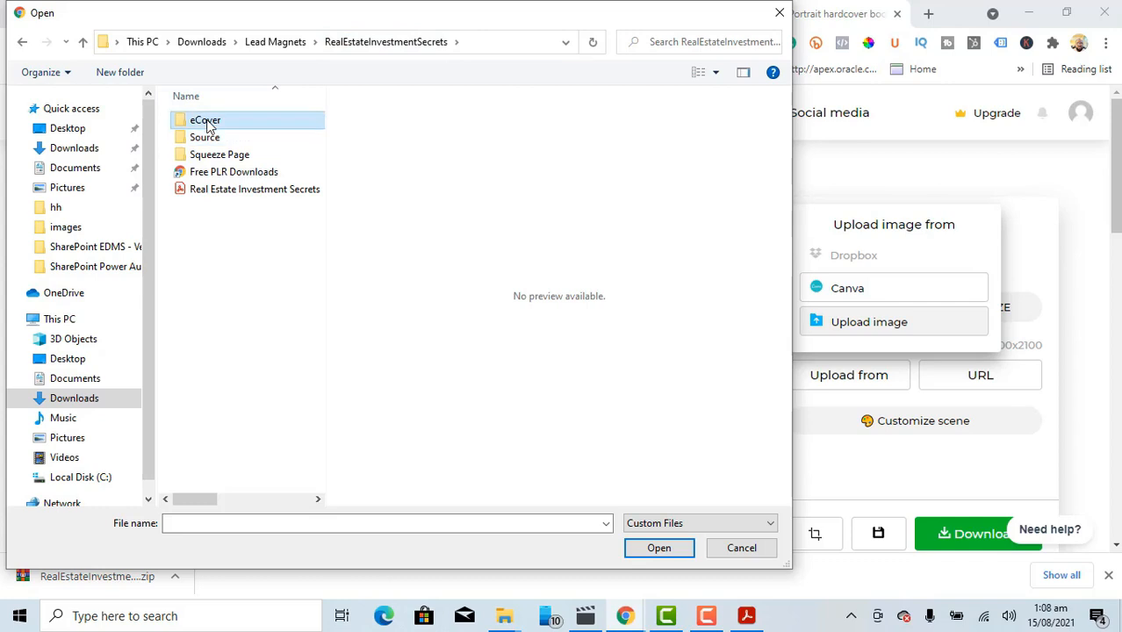
pyautogui.doubleClick(209, 126)
pyautogui.click(211, 244)
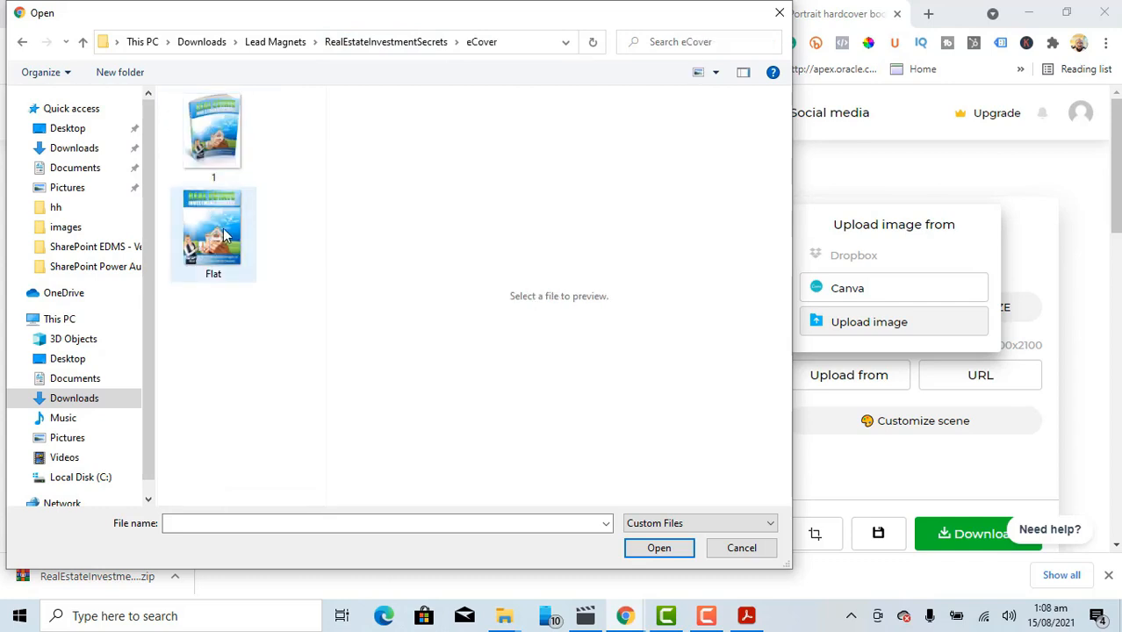
pyautogui.click(660, 549)
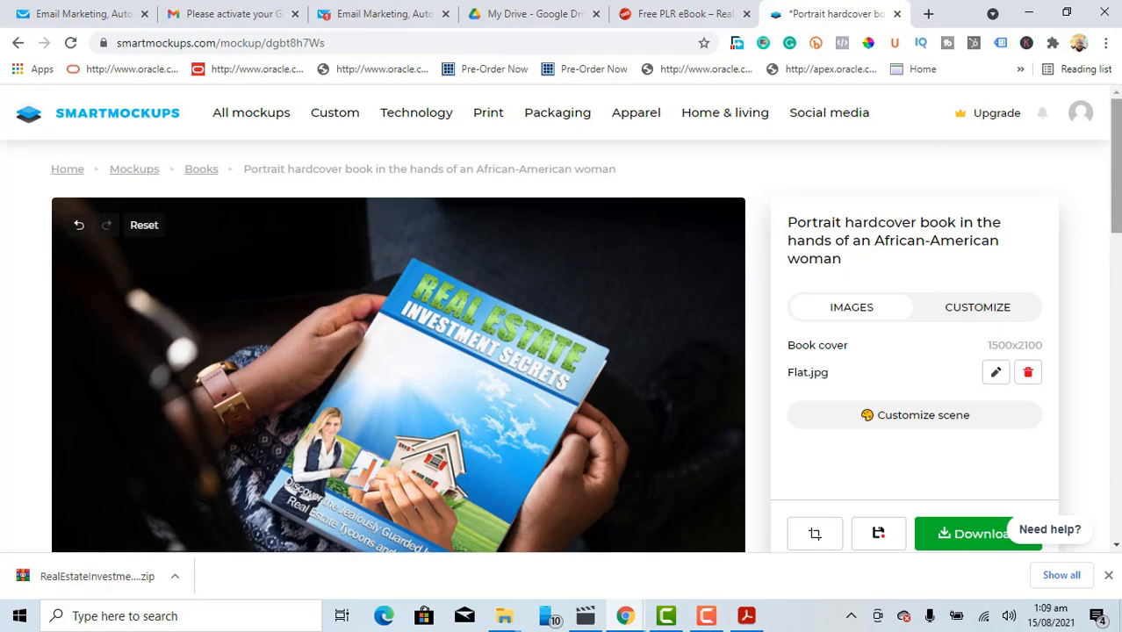
# Step: Download the finished book mockup at Super high image quality (5000x3338)
pyautogui.scroll(-2, 1115, 175)
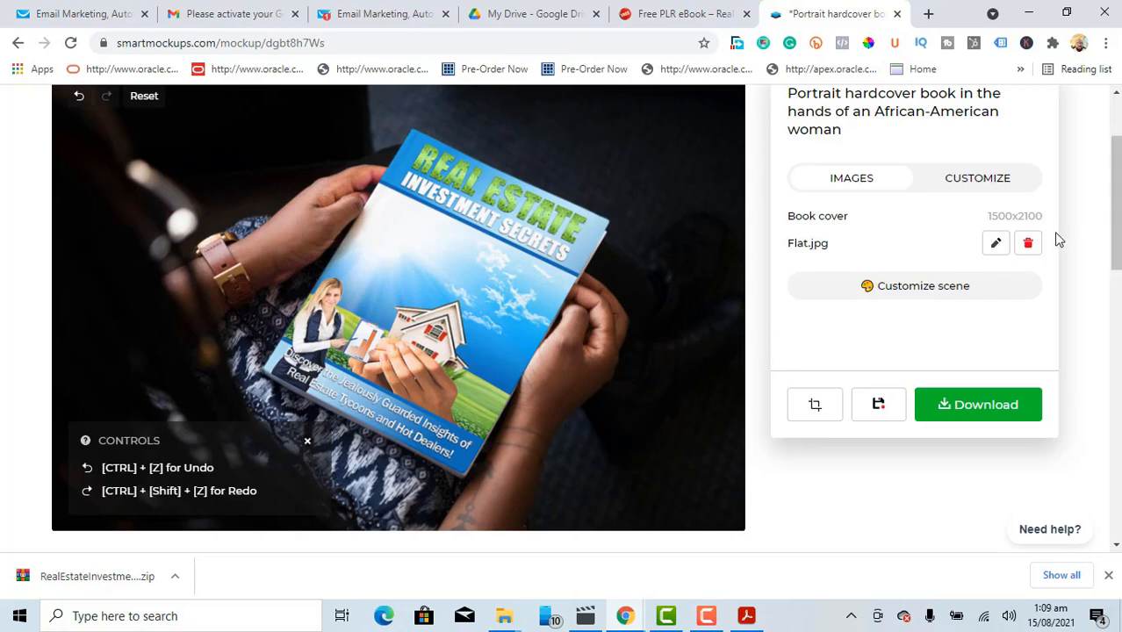
pyautogui.click(979, 409)
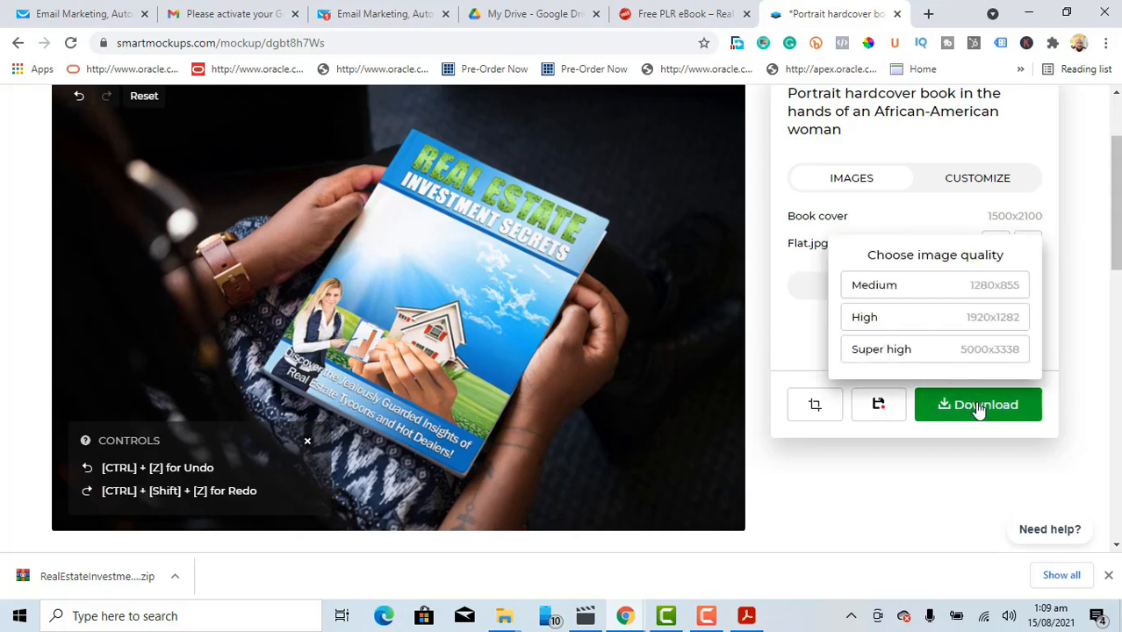
pyautogui.click(907, 352)
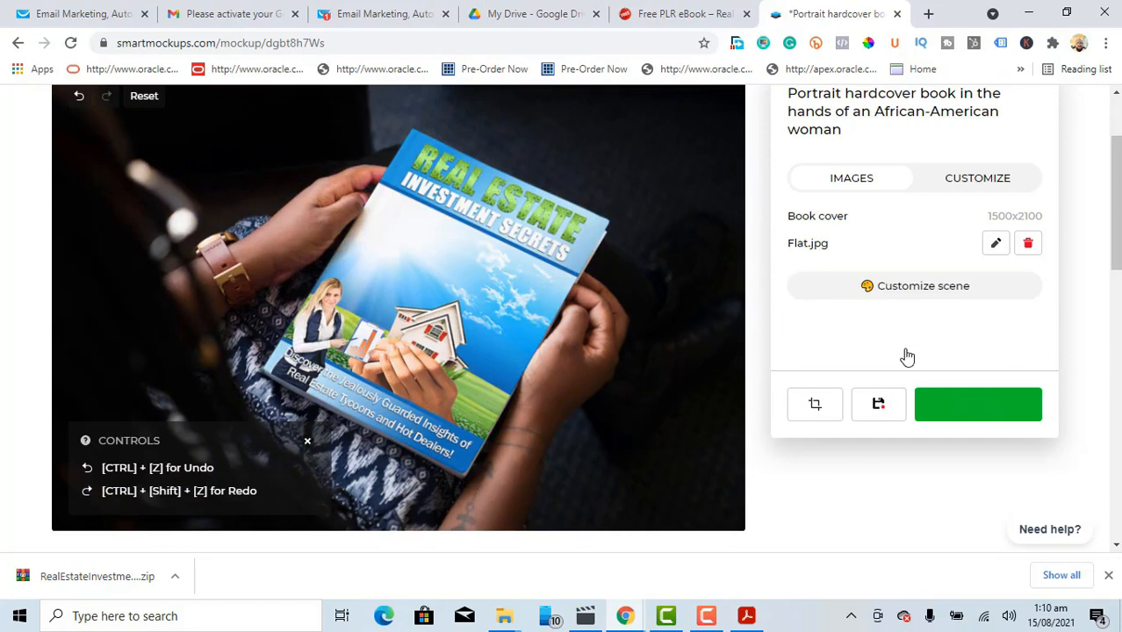
# Step: After the mockup JPG finishes downloading, switch to the My Drive – Google Drive tab
pyautogui.click(533, 14)
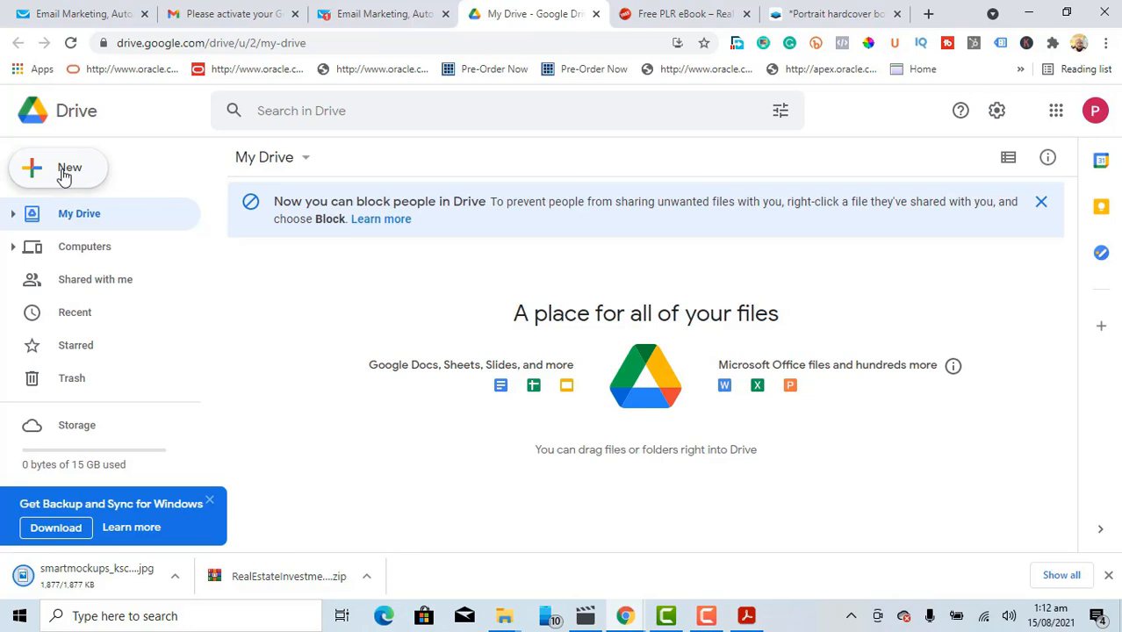
# Step: Upload Real Estate Investment Secrets.pdf from the RealEstateInvestmentSecrets folder to My Drive via New > File upload
pyautogui.click(63, 176)
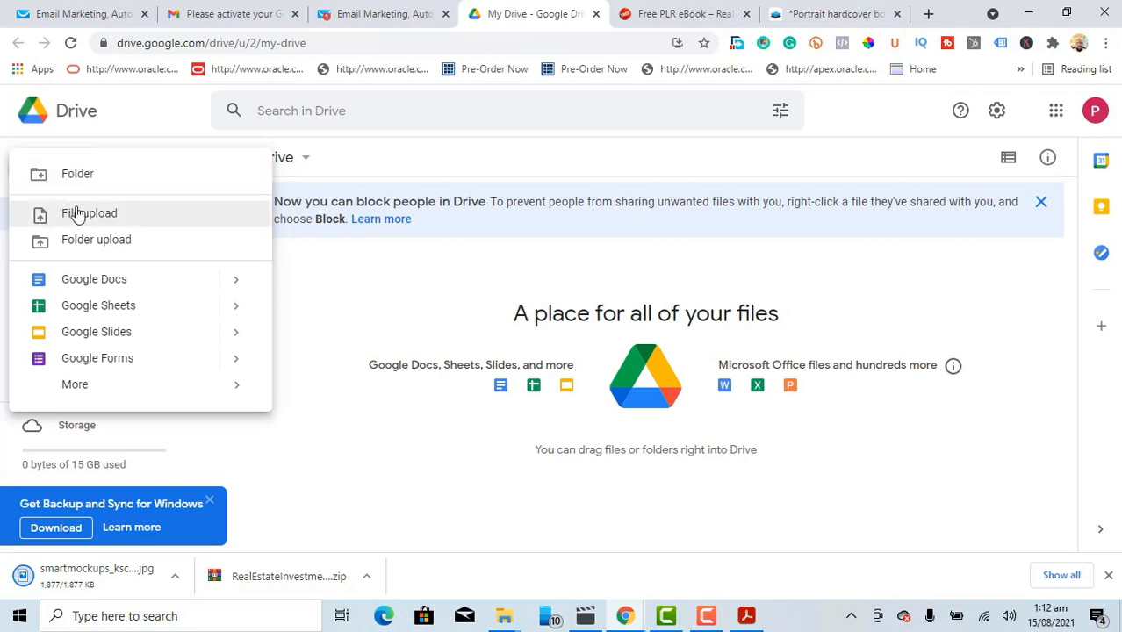
pyautogui.click(86, 219)
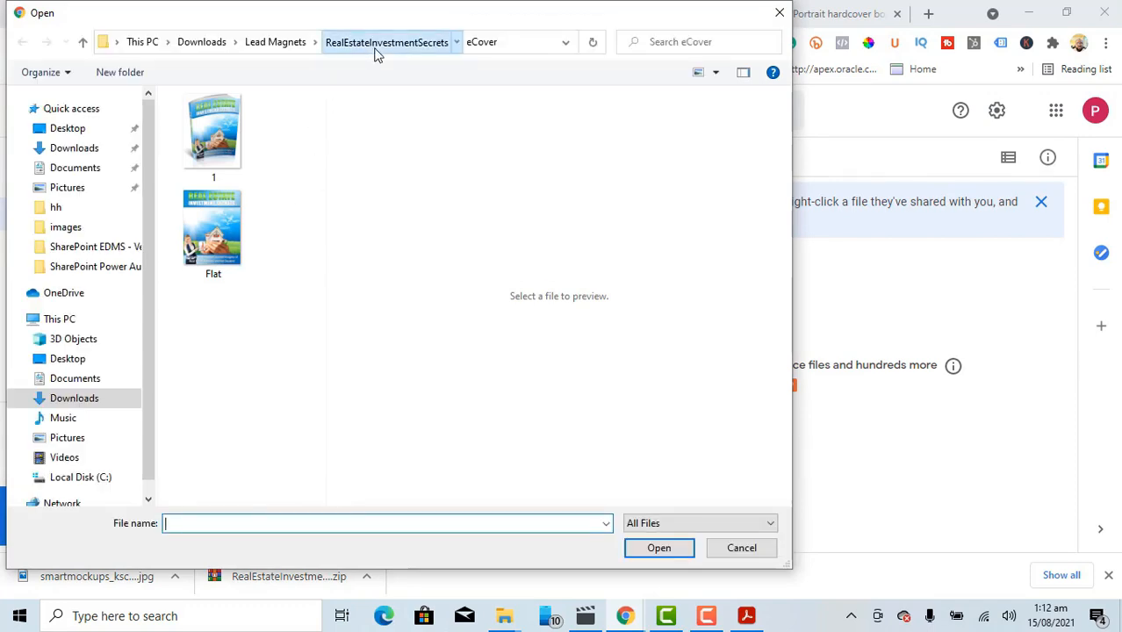
pyautogui.click(375, 49)
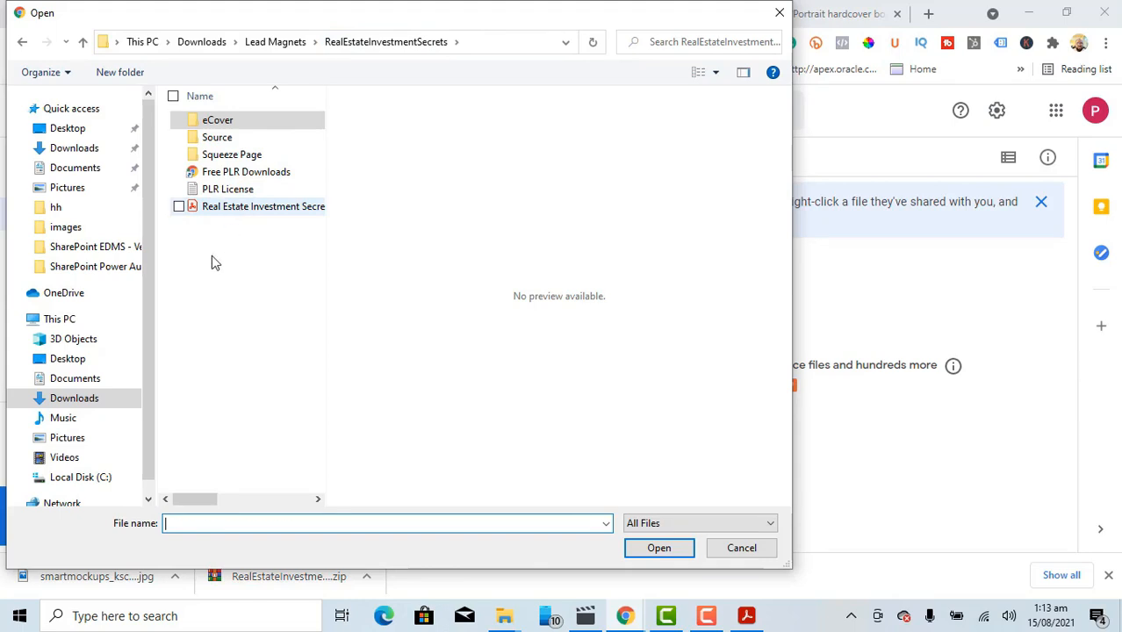
pyautogui.press('End')
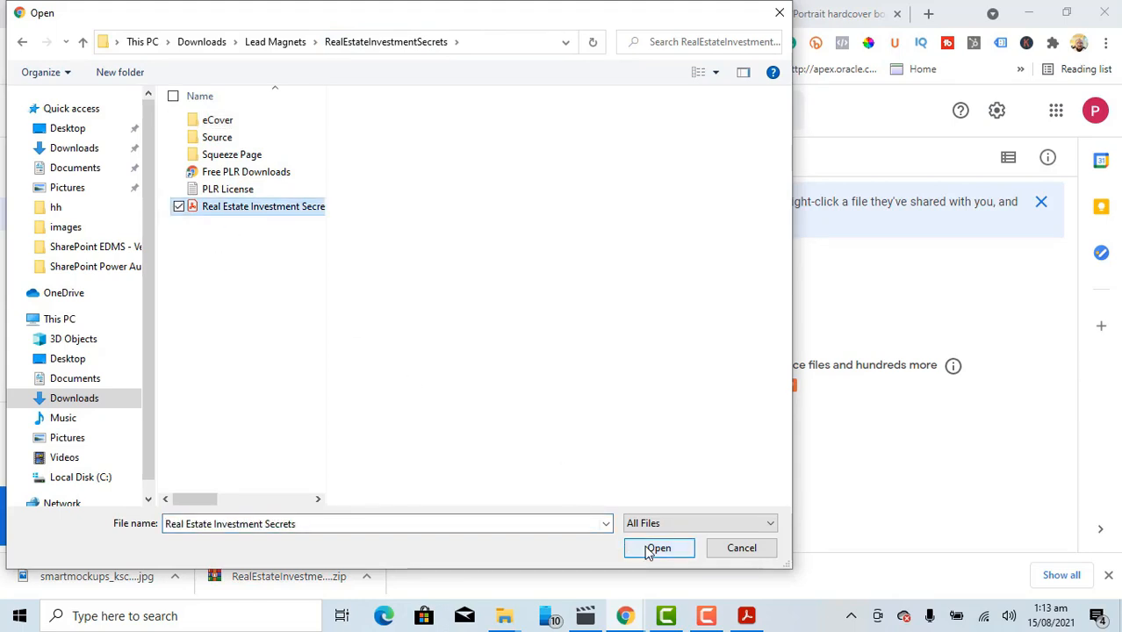
pyautogui.click(657, 548)
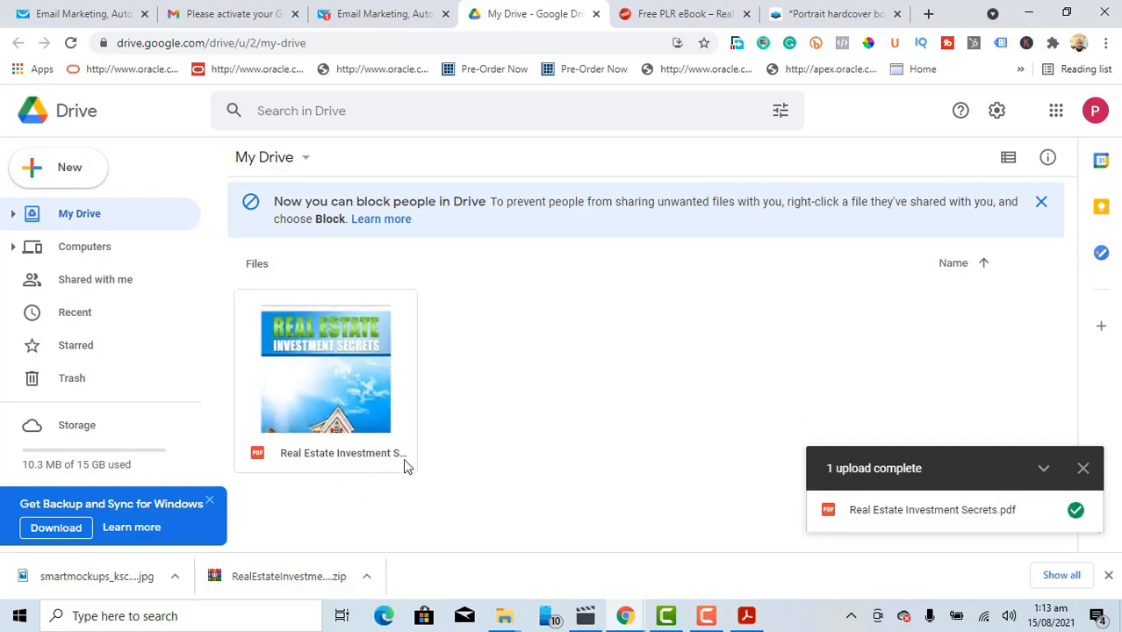
# Step: Set Real Estate Investment Secrets.pdf's link to Anyone with the link and copy it
pyautogui.click(337, 405)
pyautogui.rightClick(336, 404)
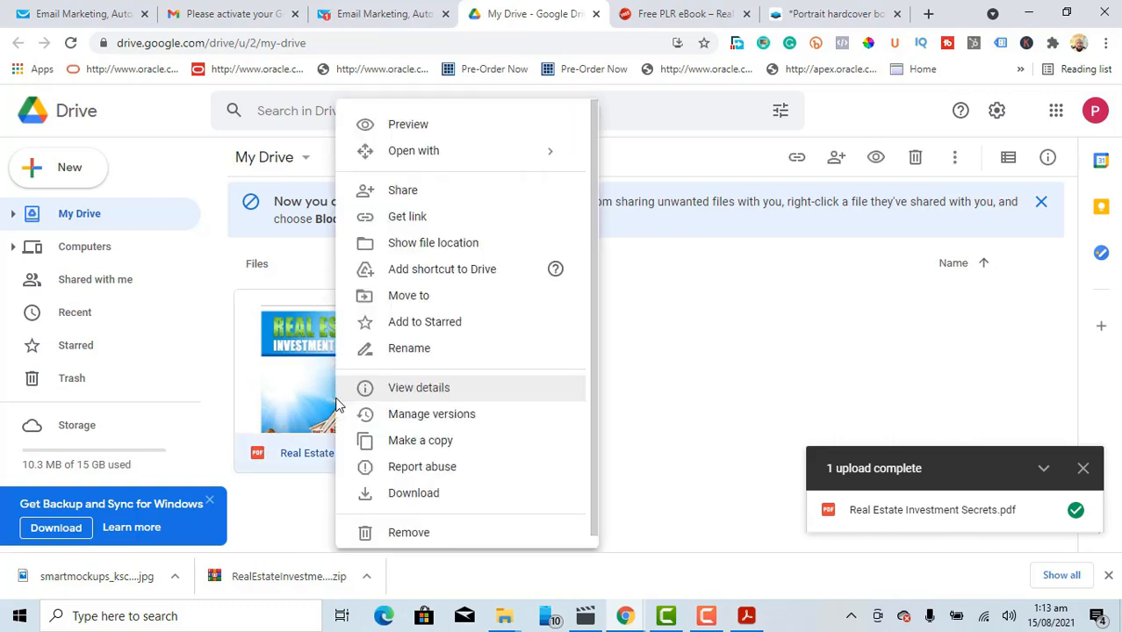
pyautogui.click(418, 220)
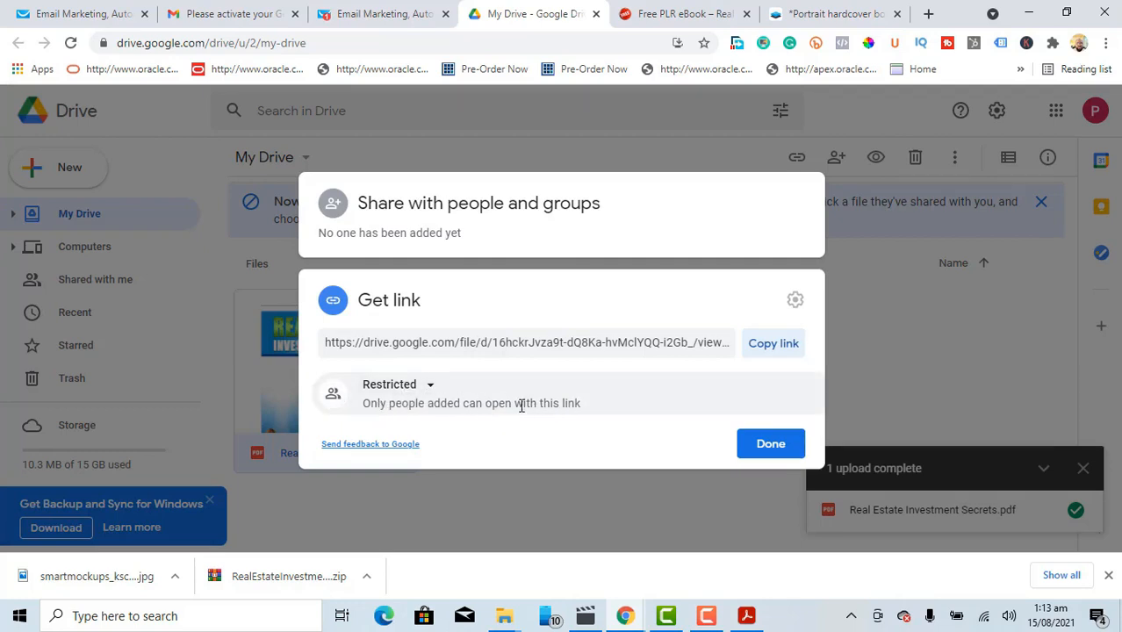
pyautogui.click(429, 385)
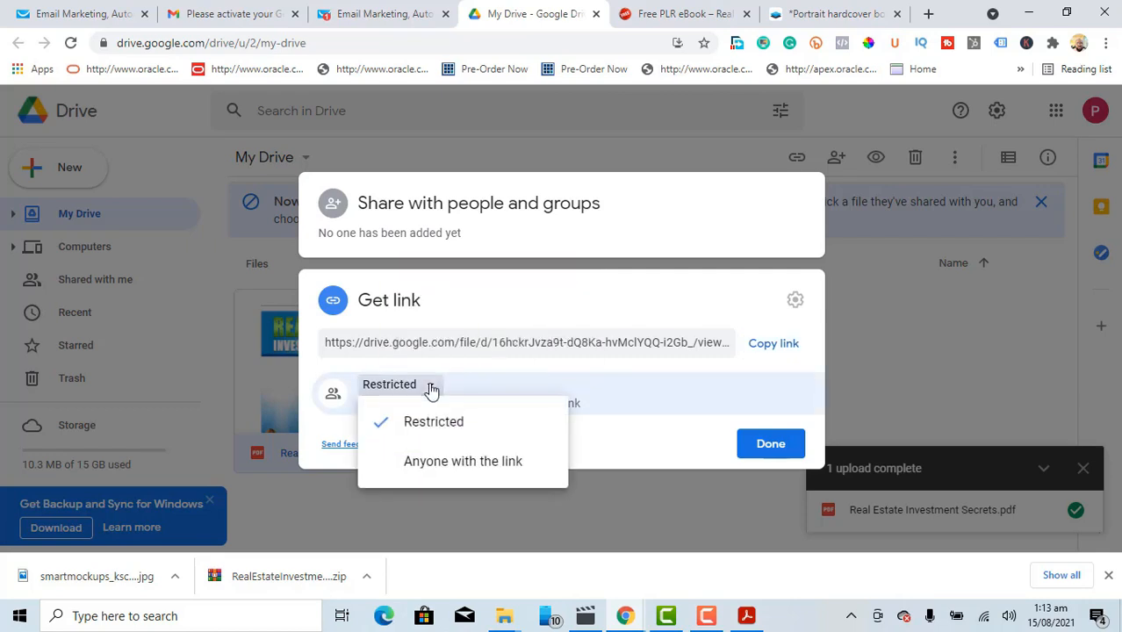
pyautogui.click(444, 465)
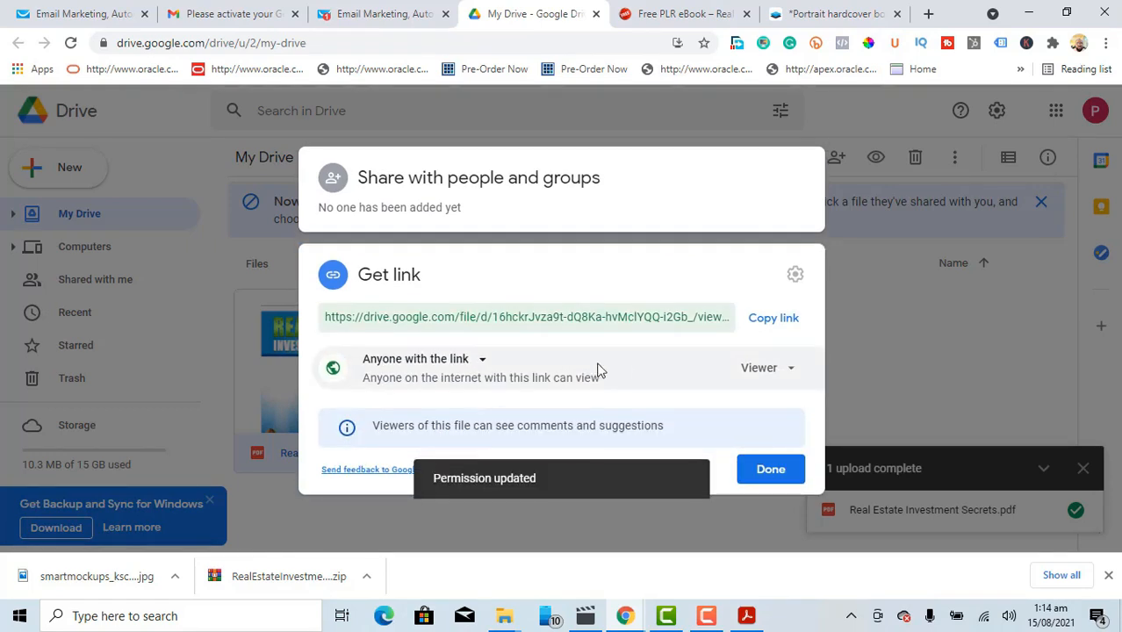
pyautogui.click(773, 320)
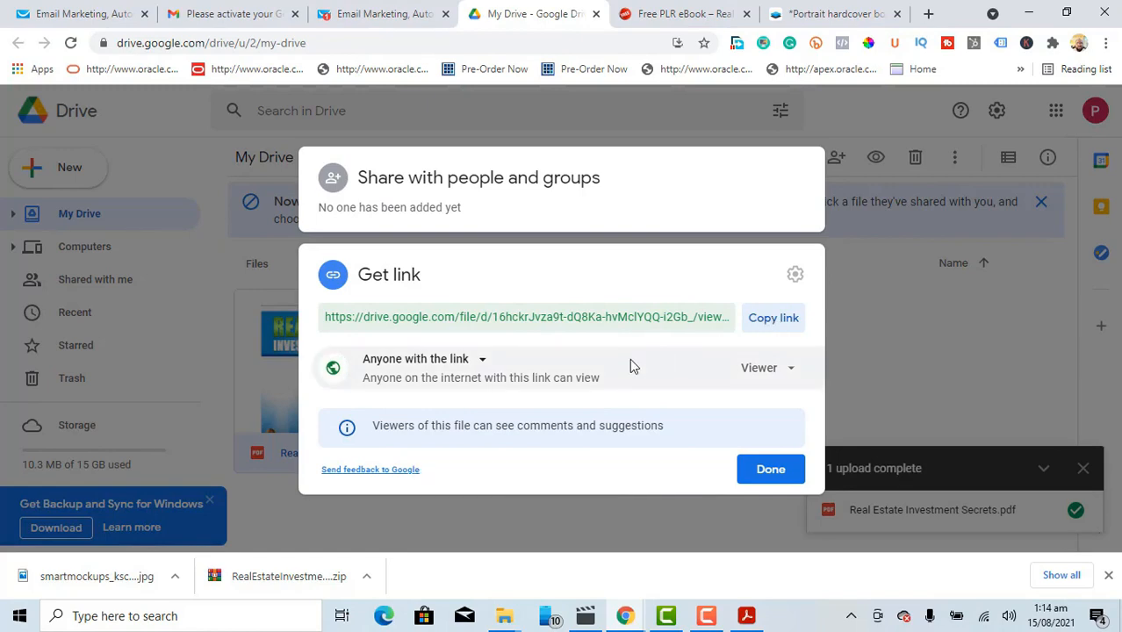
pyautogui.click(762, 470)
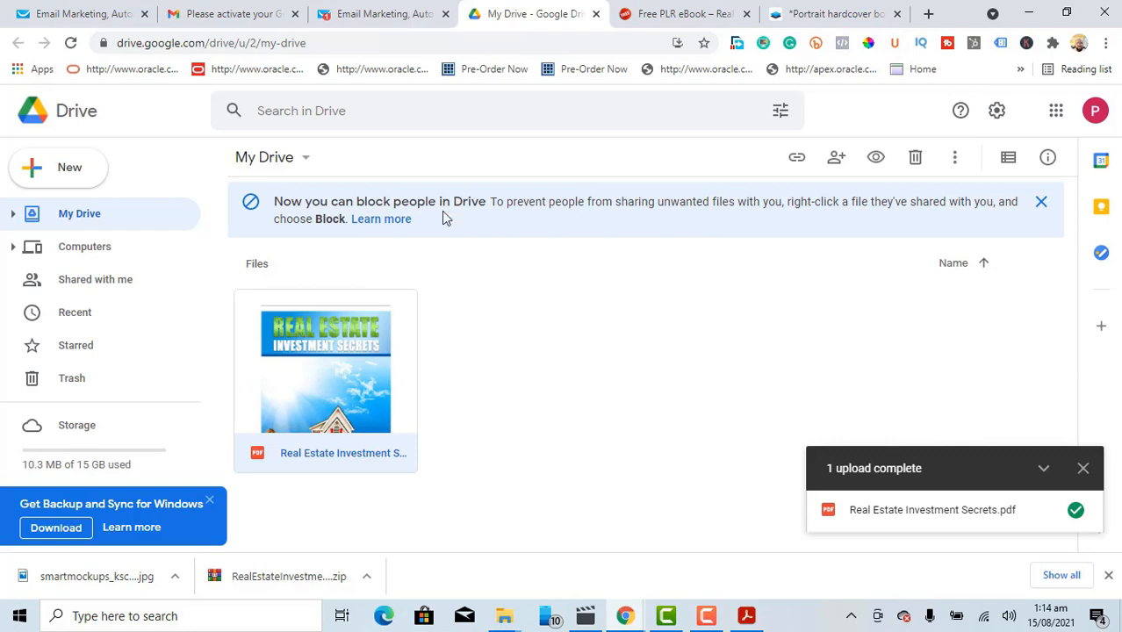
# Step: Back in GetResponse, choose Create newsletter from the Create menu
pyautogui.click(376, 18)
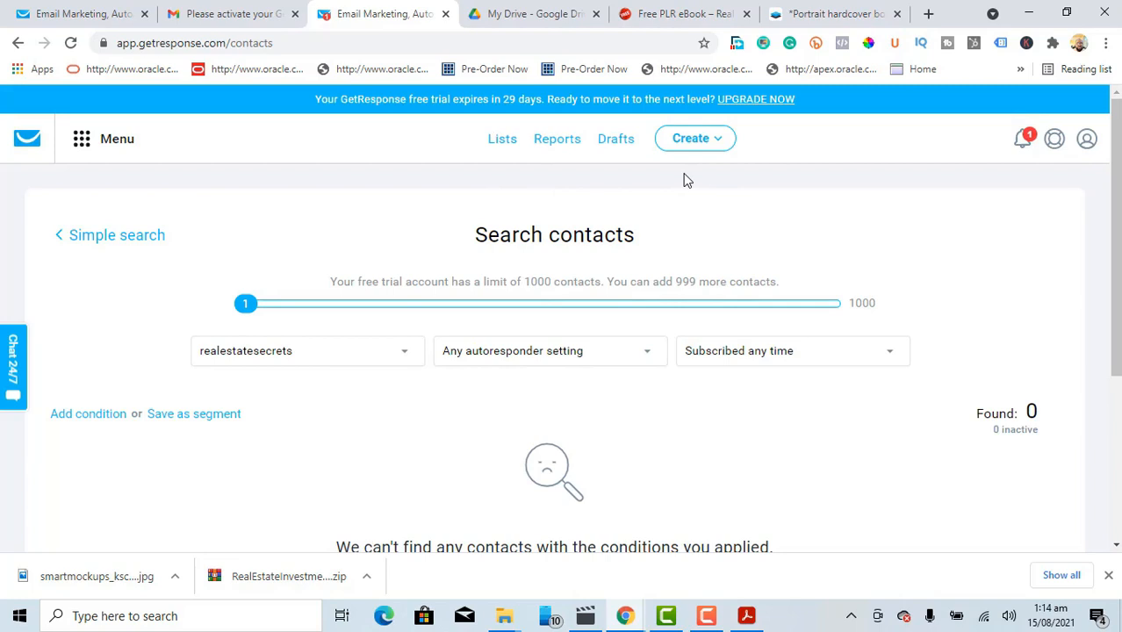
pyautogui.click(722, 143)
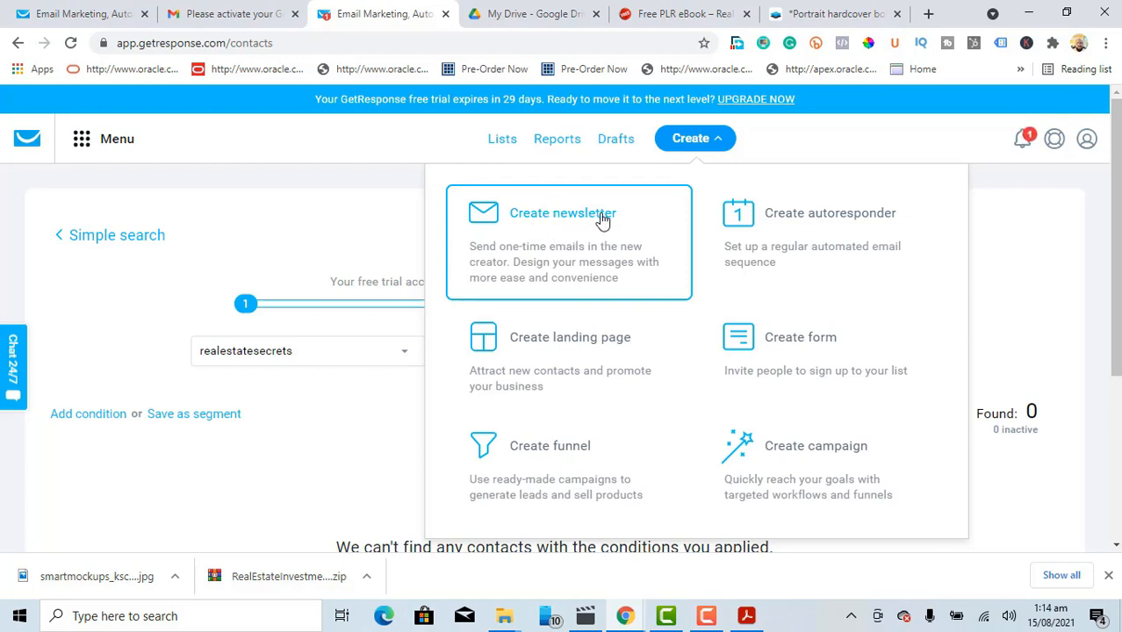
pyautogui.click(602, 220)
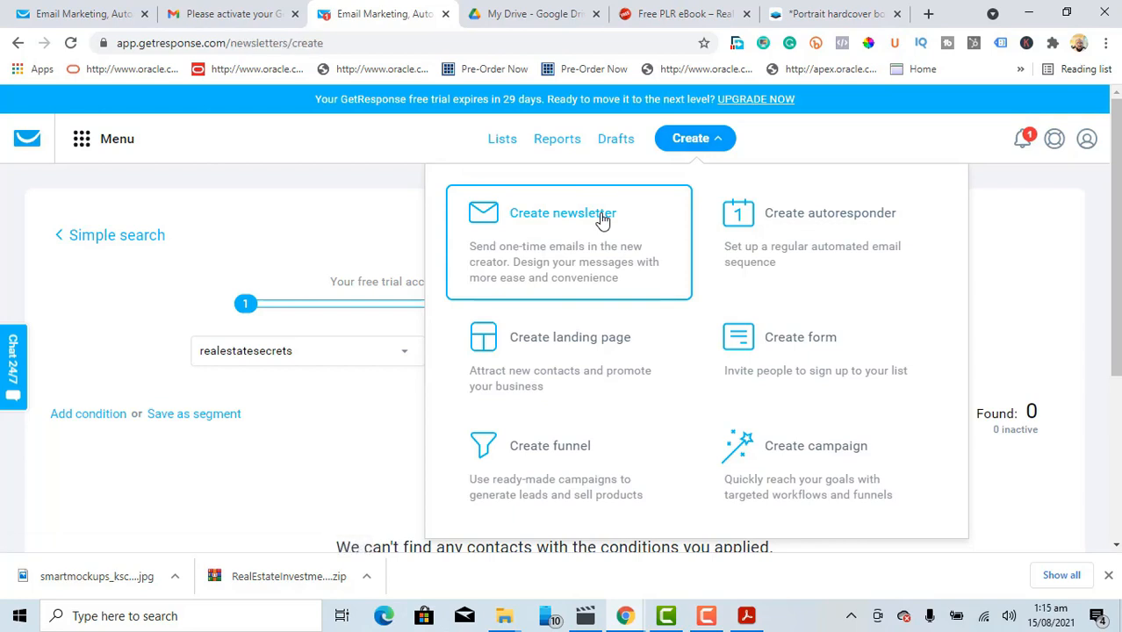
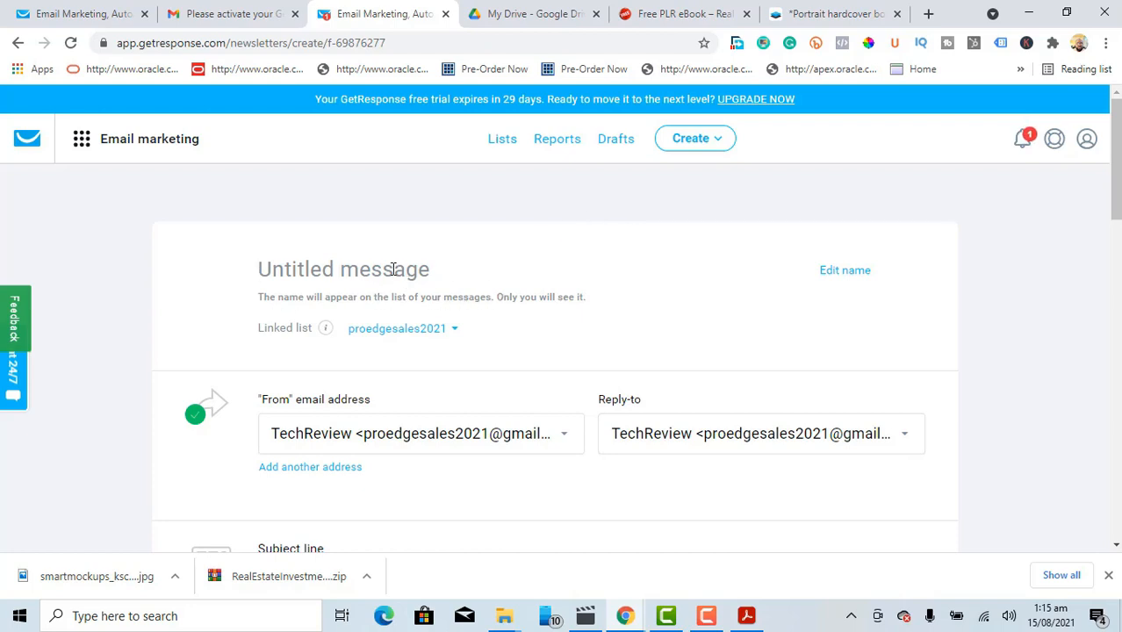
# Step: Name the message Email1 and link it to the realestatesecrets list
pyautogui.write('Email1')
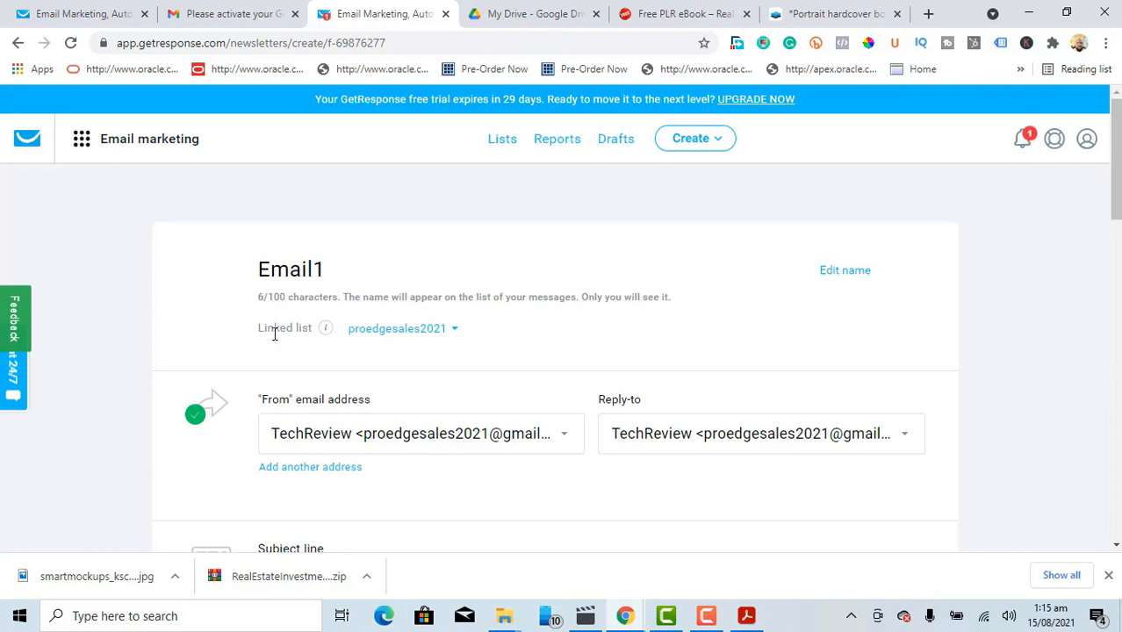
pyautogui.click(458, 336)
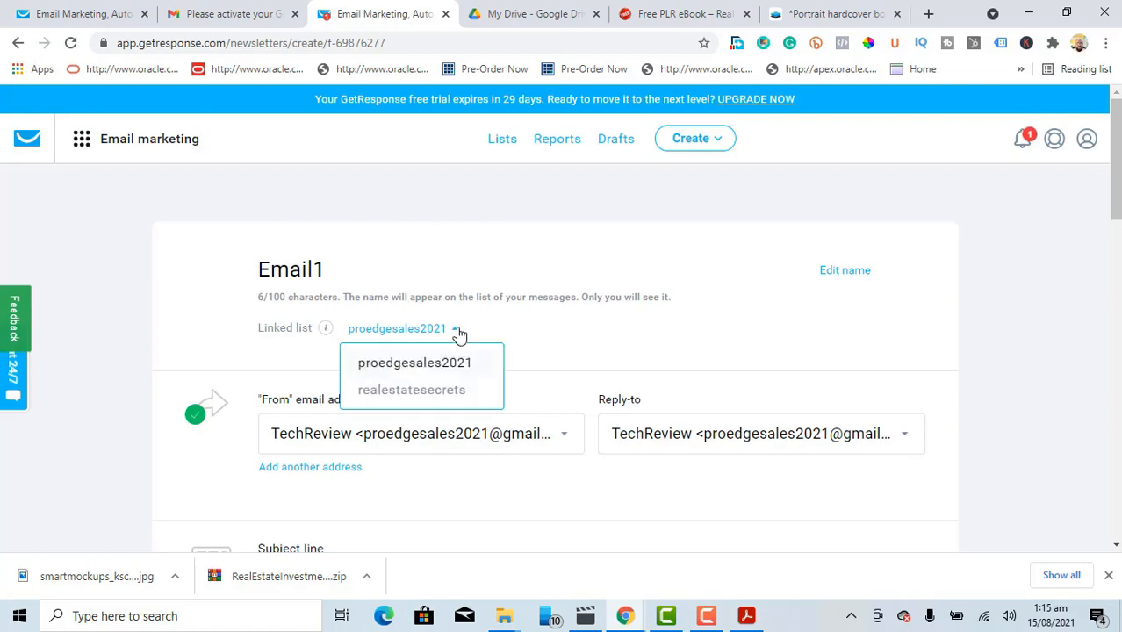
pyautogui.click(418, 392)
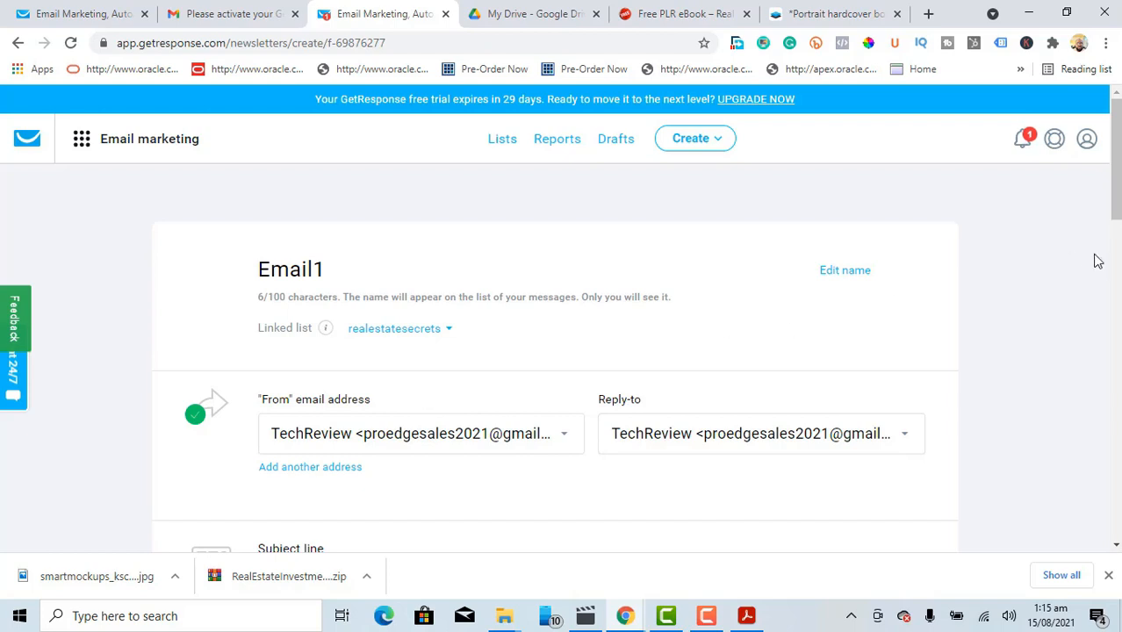
# Step: Enter the subject line 'Congratulations - Here is your FREE Real Estate Secrets Guide'
pyautogui.moveTo(1117, 180); pyautogui.dragTo(1116, 215)
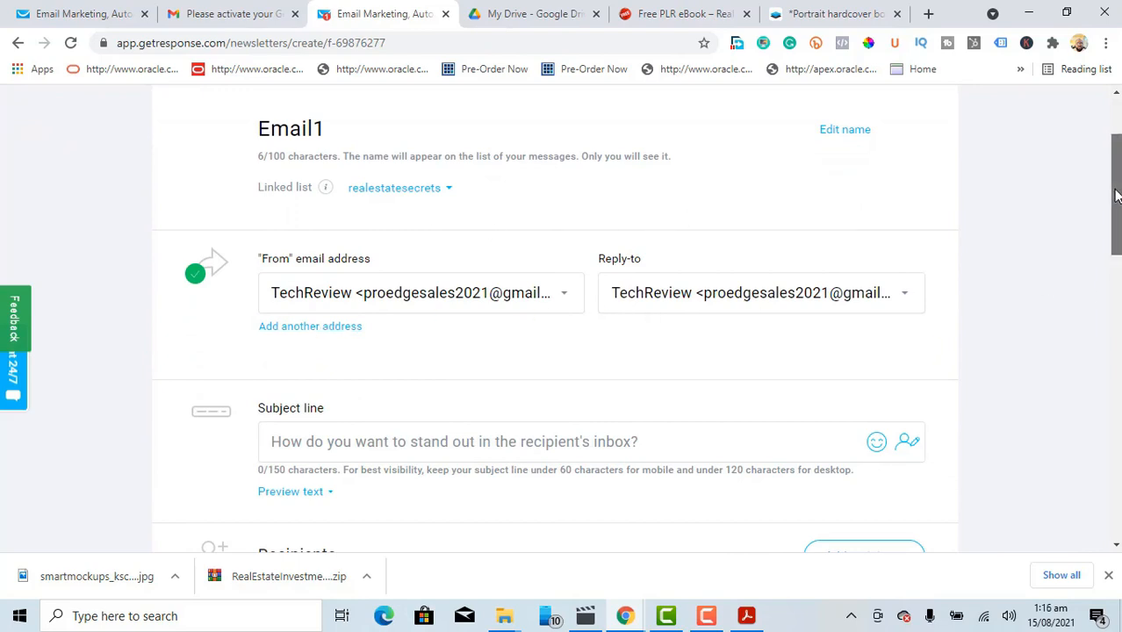
pyautogui.scroll(-2, 1114, 195)
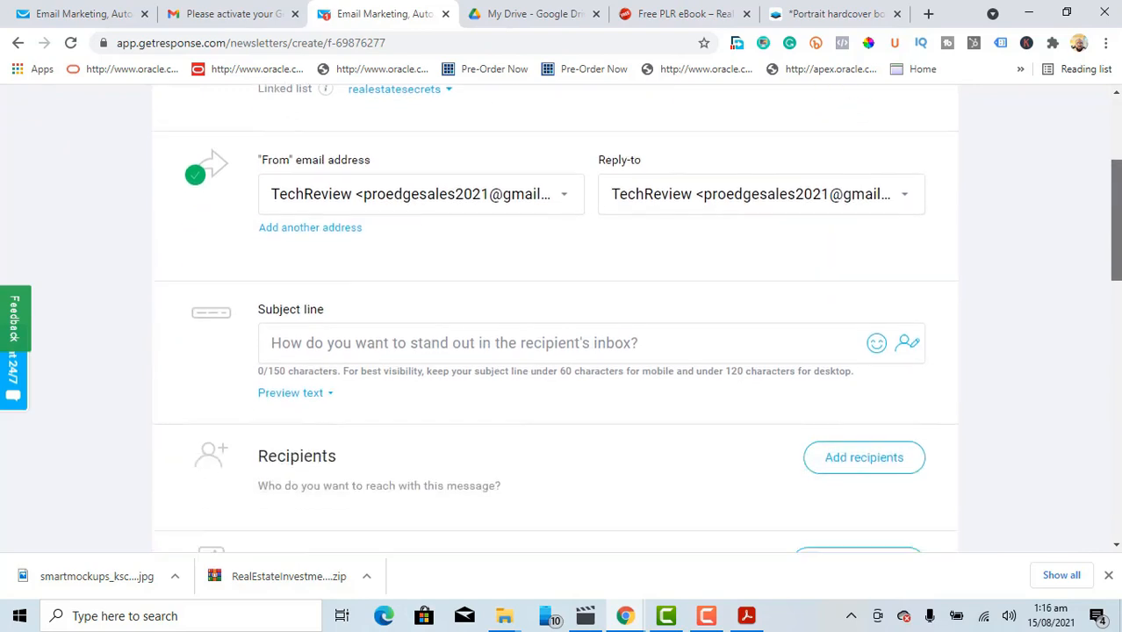
pyautogui.click(474, 318)
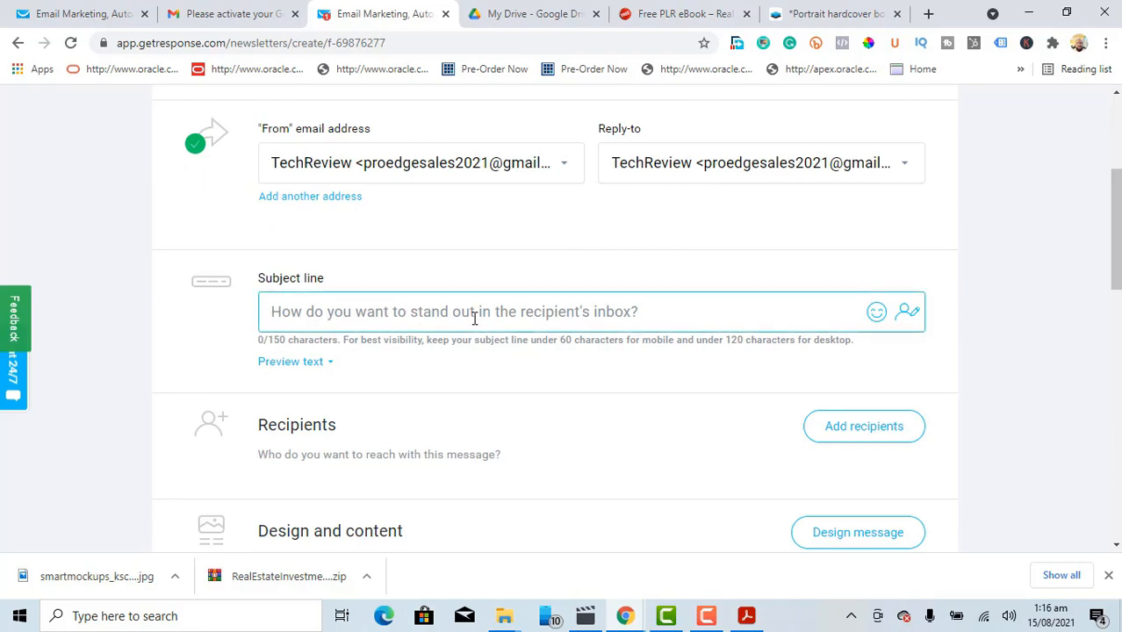
pyautogui.write('Congratulations')
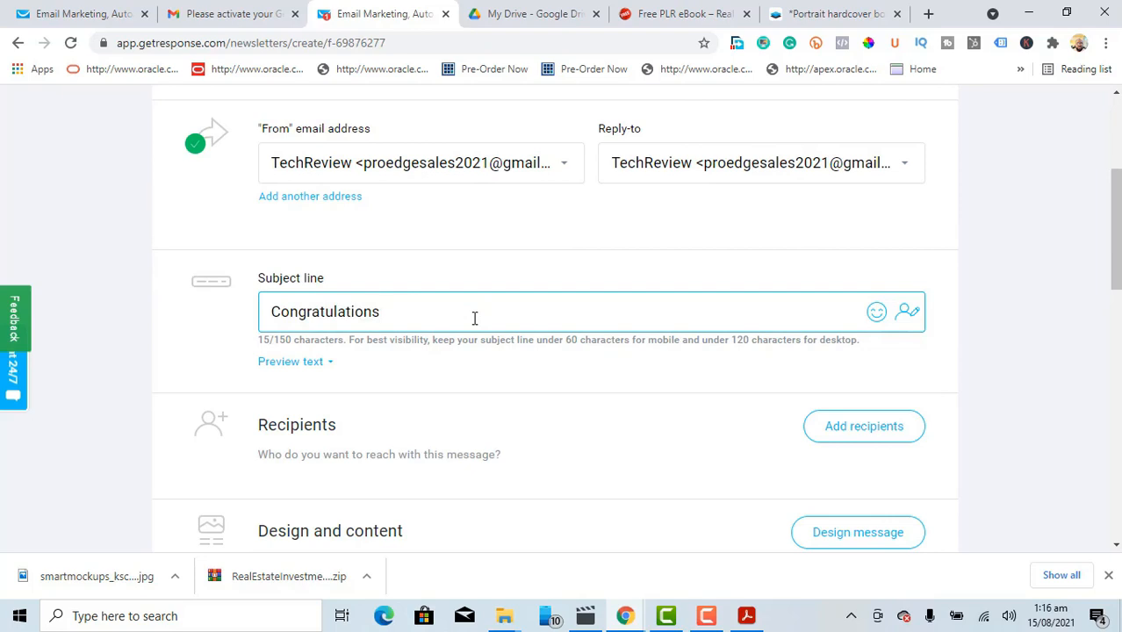
pyautogui.write(' - Here is your')
pyautogui.write('FREE Reak')
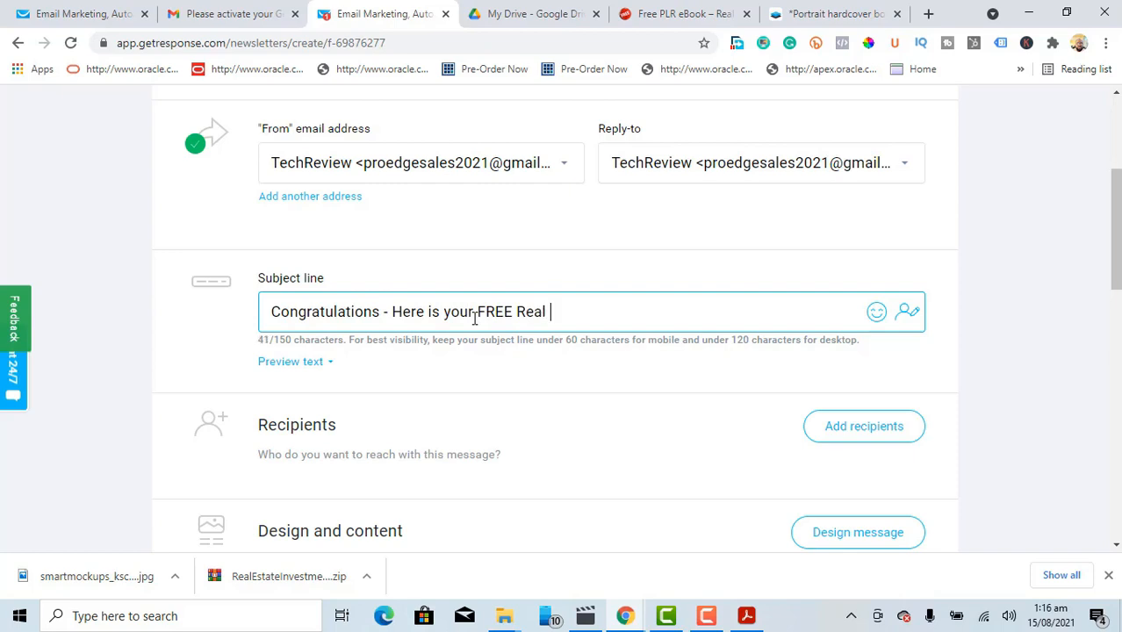
pyautogui.write(' Estate Secrets ')
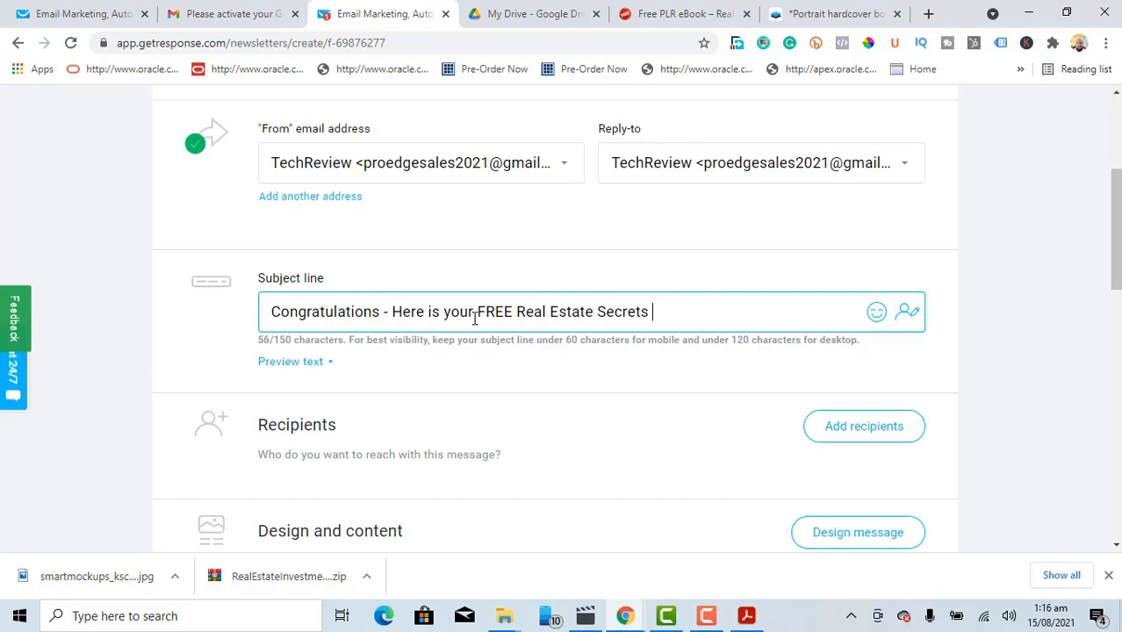
pyautogui.write('Guide')
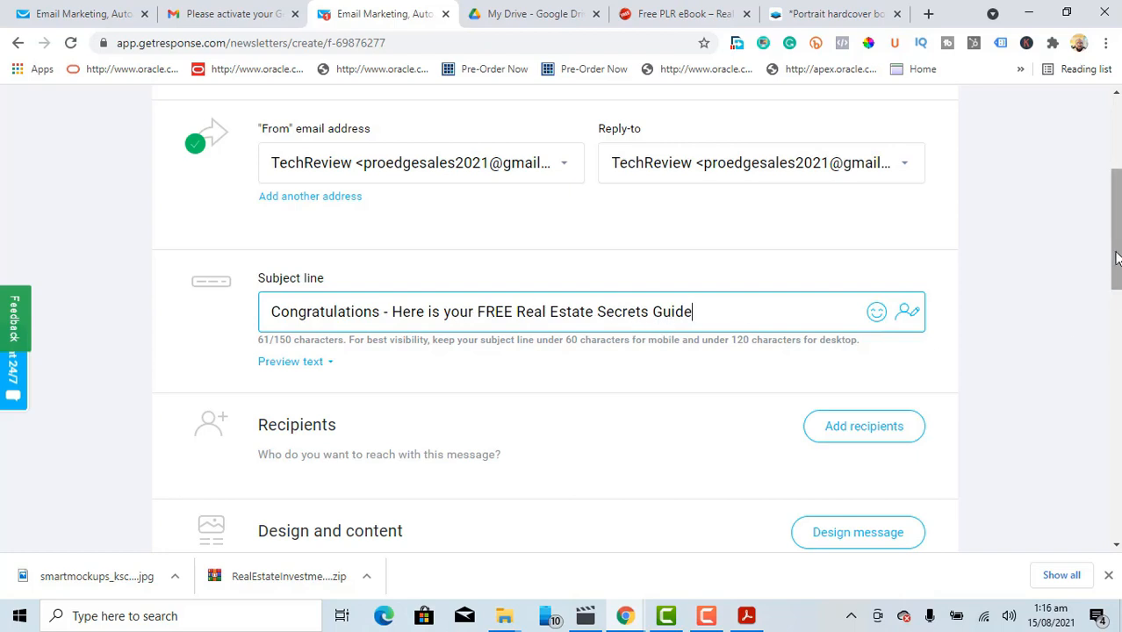
pyautogui.moveTo(1117, 255); pyautogui.dragTo(1118, 296)
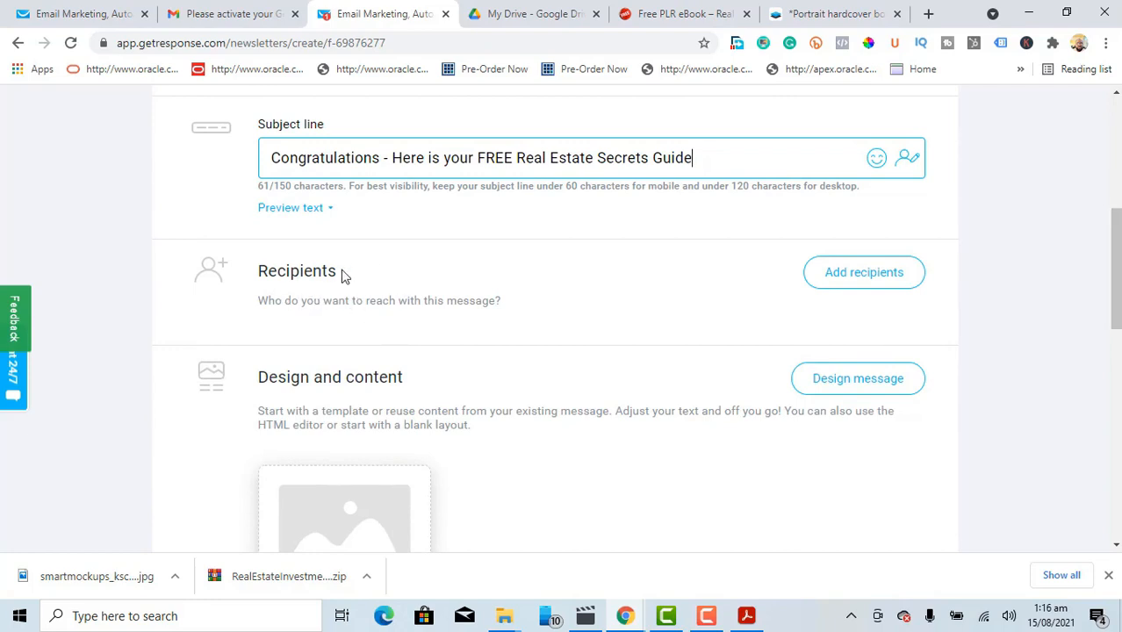
# Step: Add the realestatesecrets list as the message's recipients
pyautogui.click(880, 286)
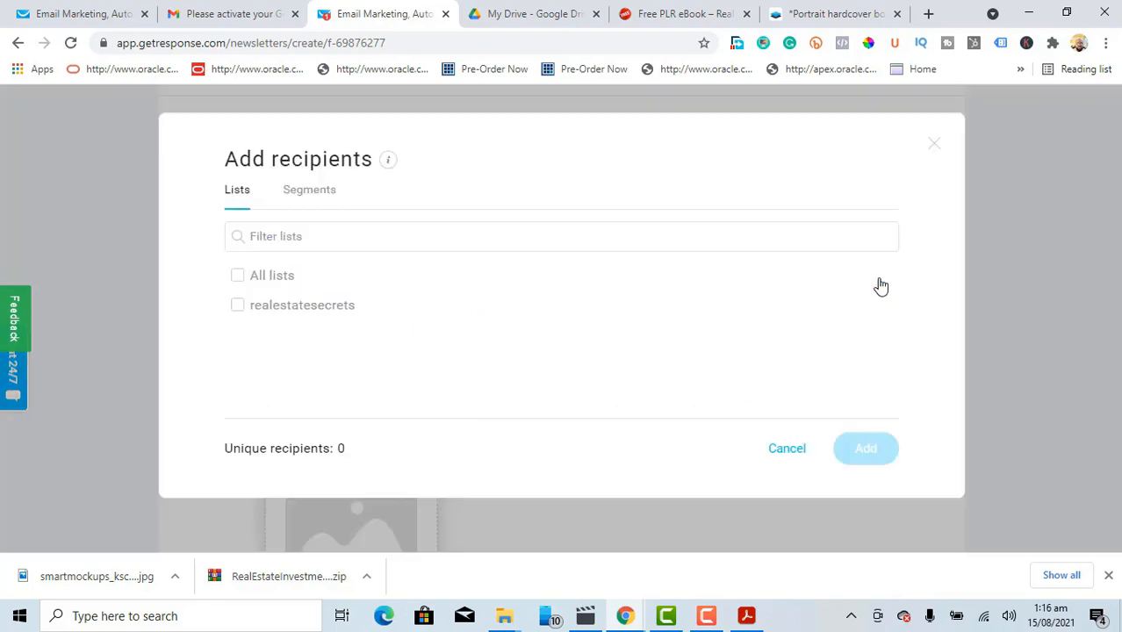
pyautogui.click(238, 306)
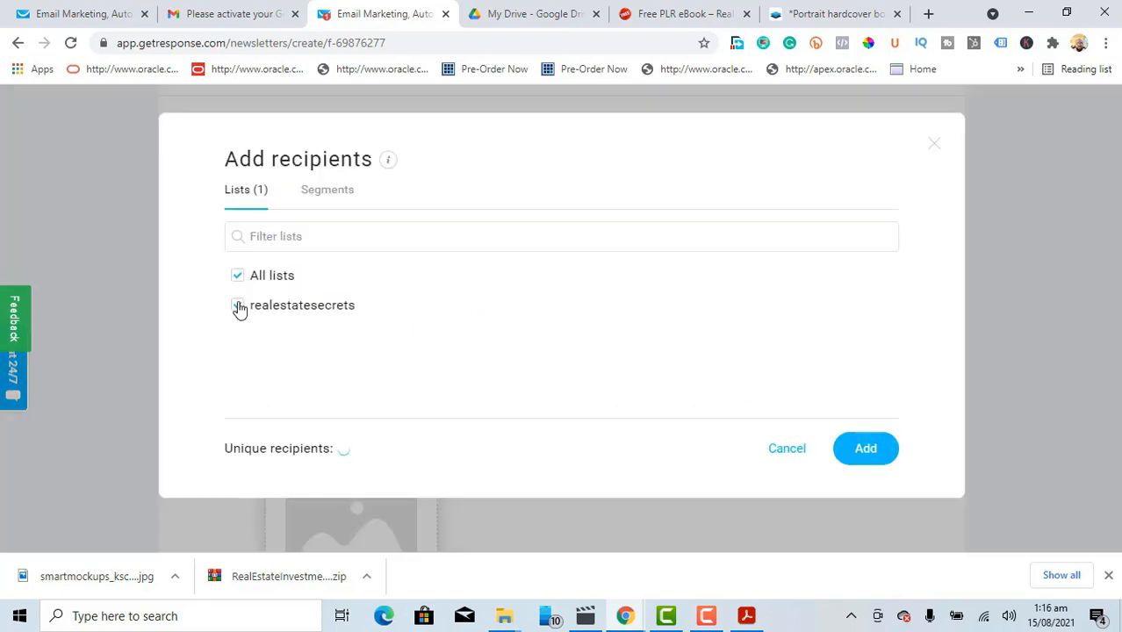
pyautogui.click(862, 450)
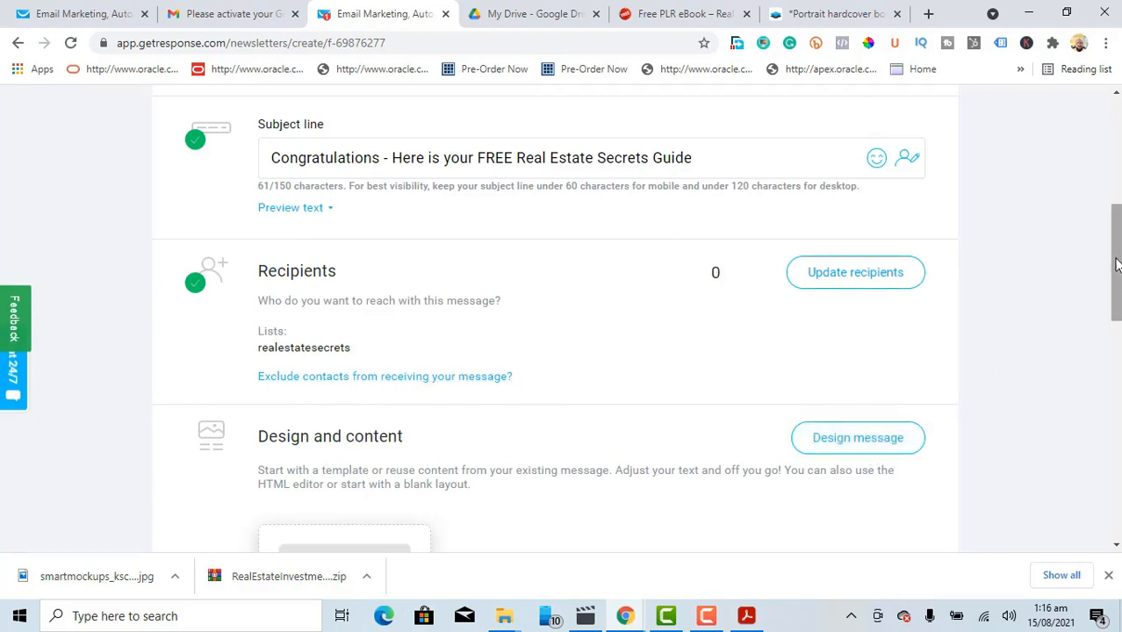
pyautogui.scroll(-2, 1117, 265)
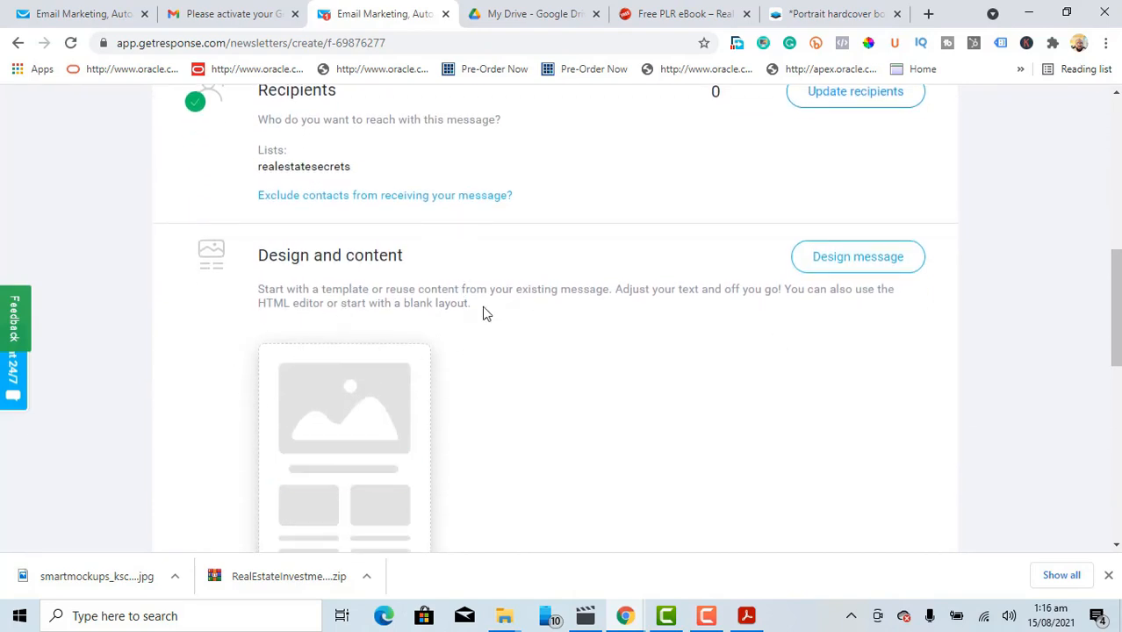
# Step: Start designing the message and bring up the Blank templates layouts: 1 column, 3 columns, 2 columns and Blank template
pyautogui.click(866, 256)
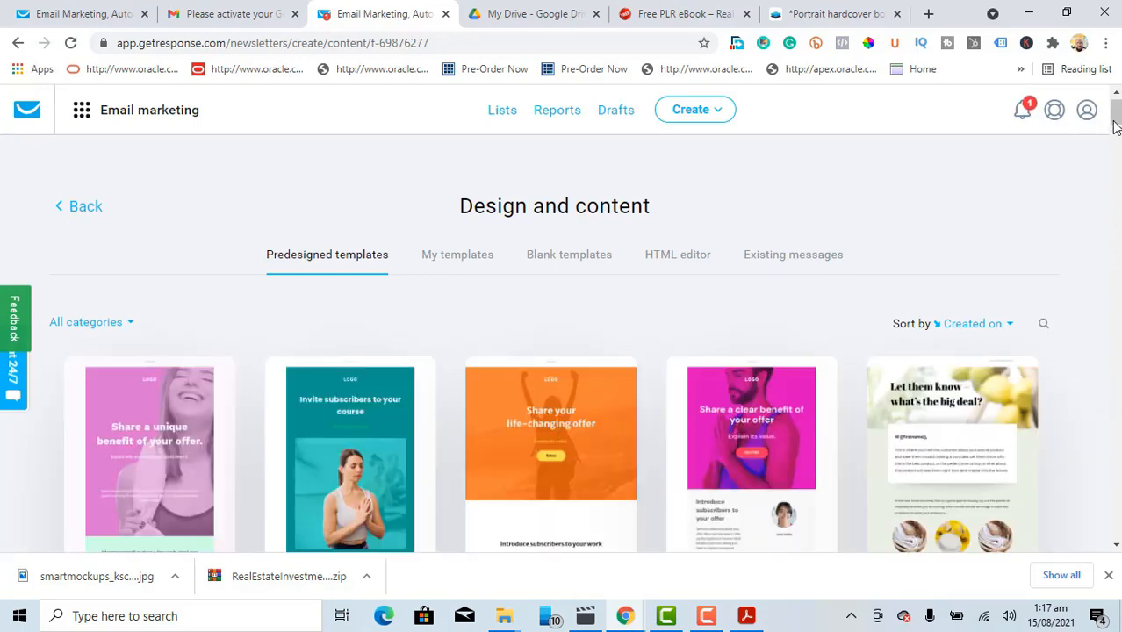
pyautogui.moveTo(1115, 119)
pyautogui.mouseDown()
pyautogui.moveTo(1118, 141)
pyautogui.moveTo(1115, 117)
pyautogui.mouseUp()
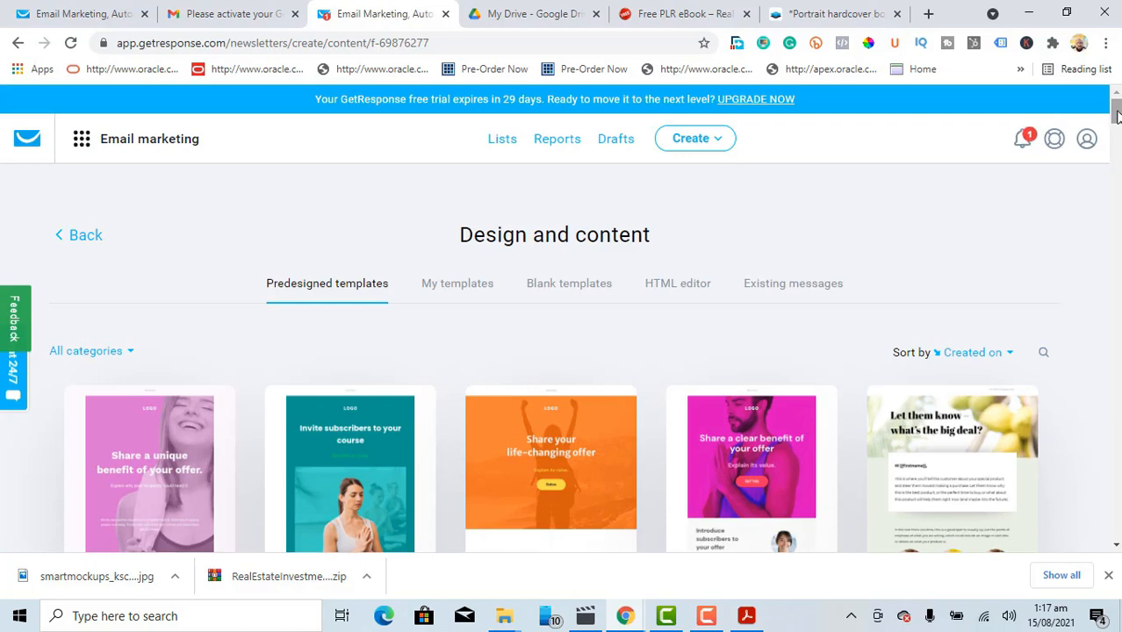
pyautogui.moveTo(1116, 117)
pyautogui.mouseDown()
pyautogui.moveTo(1116, 200)
pyautogui.moveTo(1117, 116)
pyautogui.mouseUp()
pyautogui.click(562, 289)
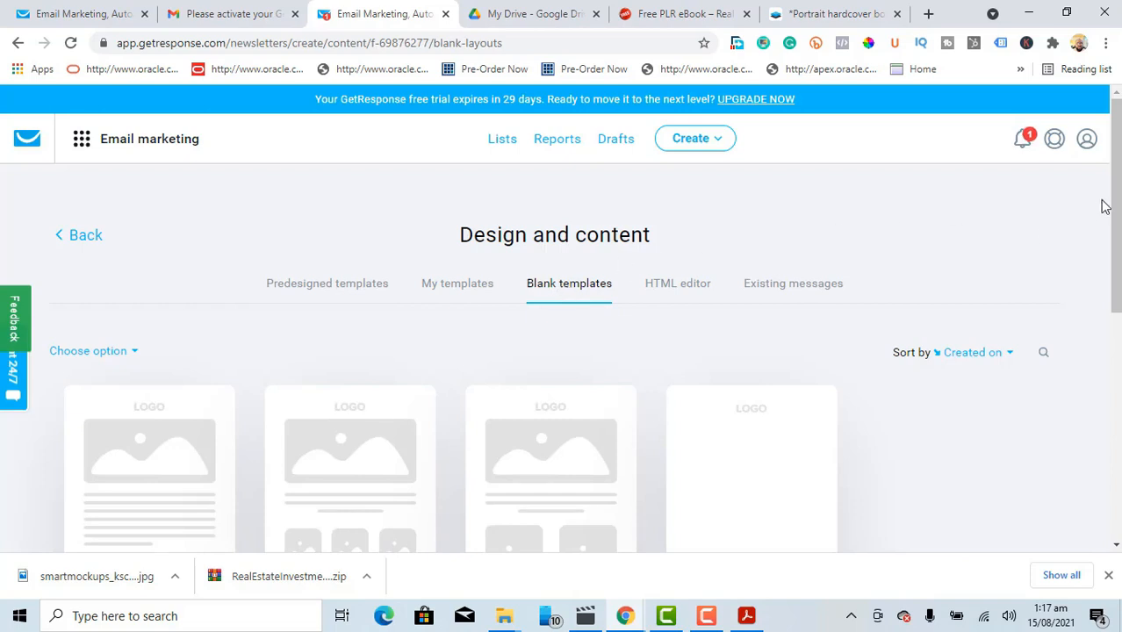
pyautogui.moveTo(1116, 189); pyautogui.dragTo(1116, 291)
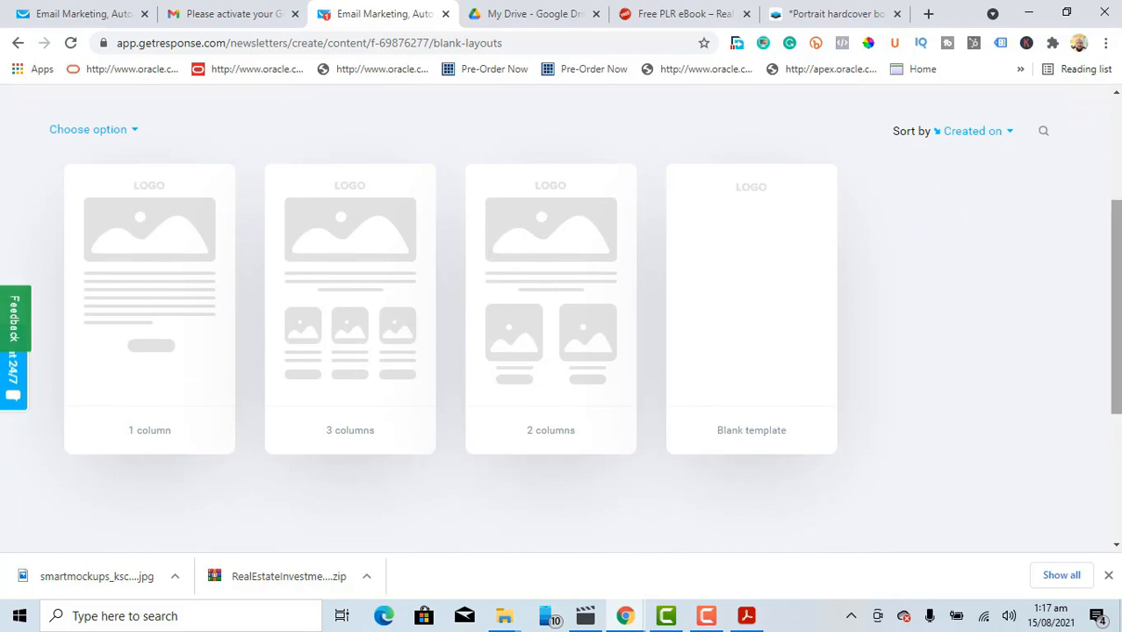
pyautogui.moveTo(123, 376)
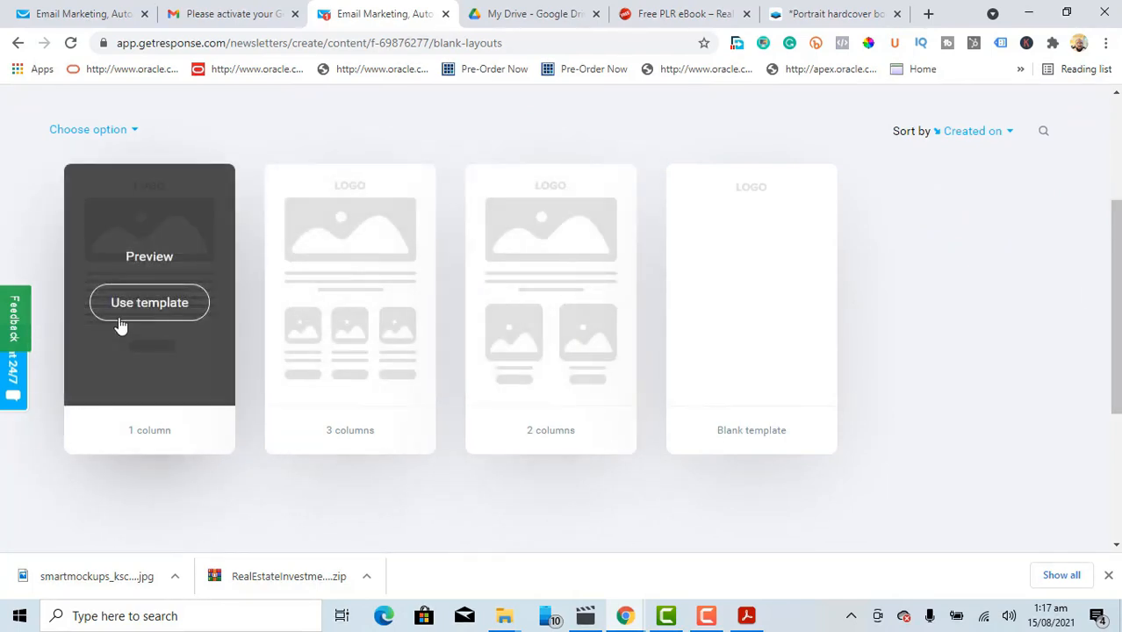
# Step: Start from the 1 column blank layout and drop an Image block below the logo
pyautogui.click(150, 303)
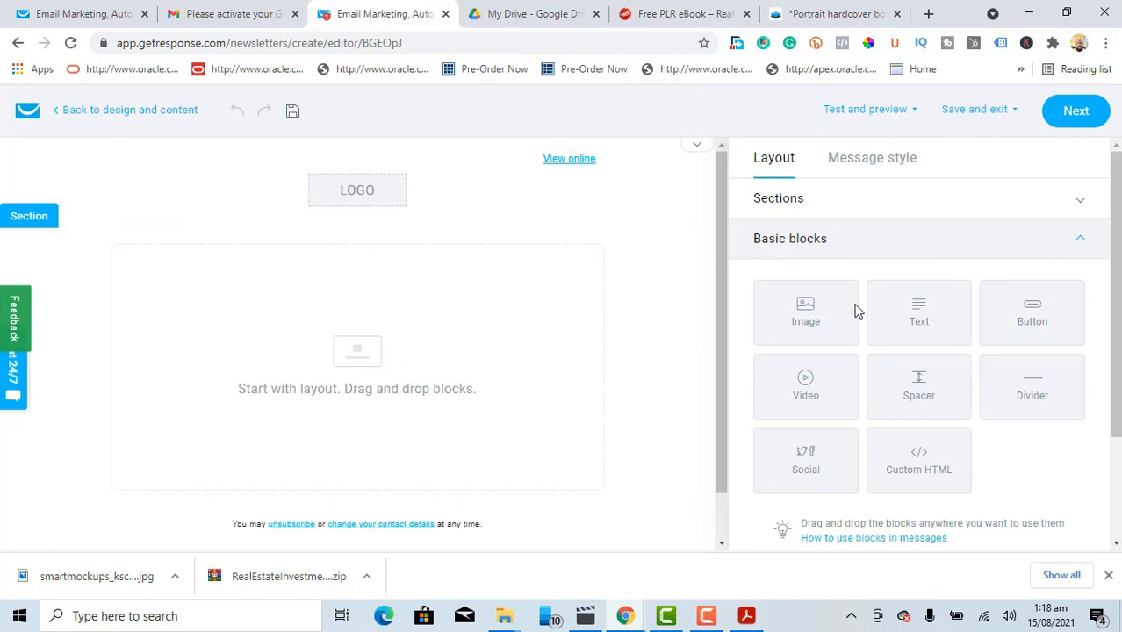
pyautogui.moveTo(826, 301); pyautogui.dragTo(422, 351)
pyautogui.moveTo(836, 321); pyautogui.dragTo(392, 309)
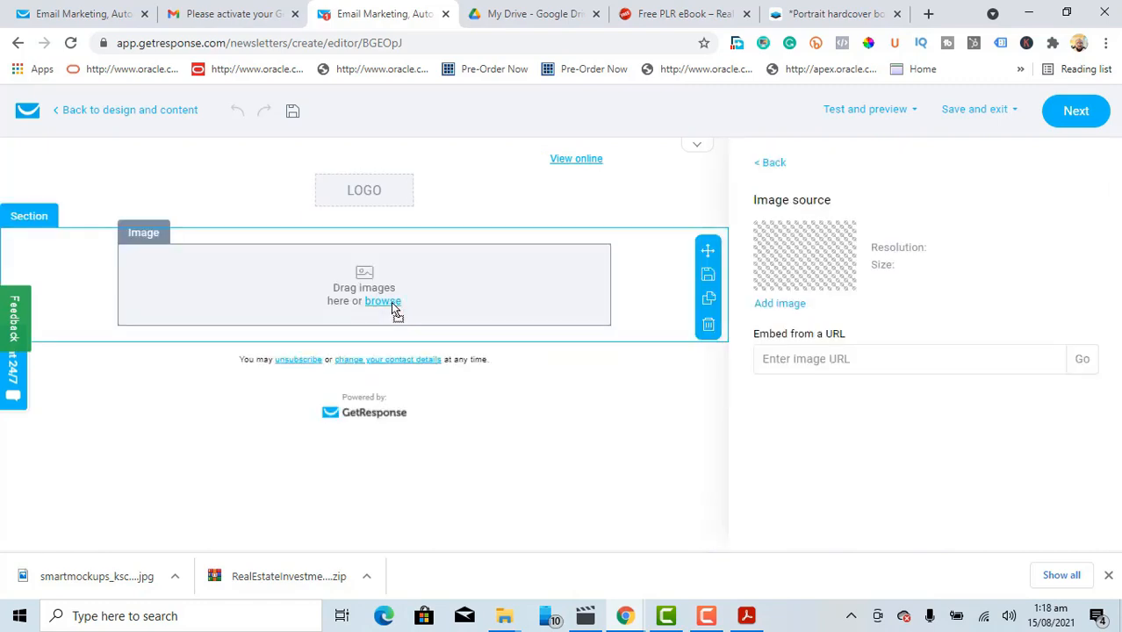
# Step: Upload smartmockups_kscxhiya.jpg from Downloads into the Main folder of My files
pyautogui.click(383, 302)
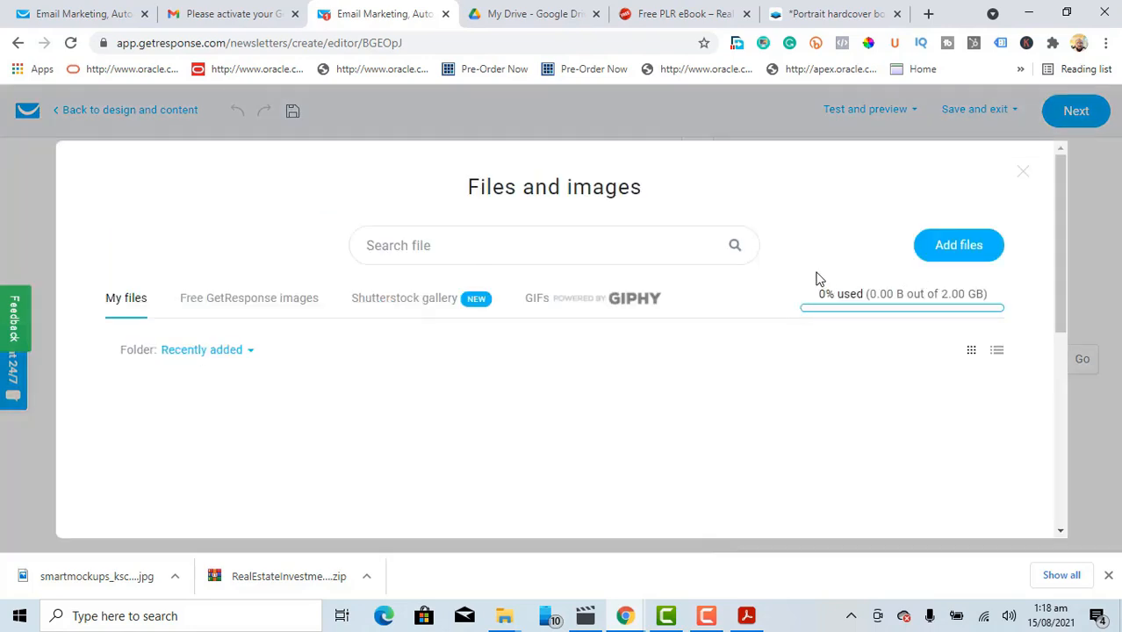
pyautogui.click(954, 247)
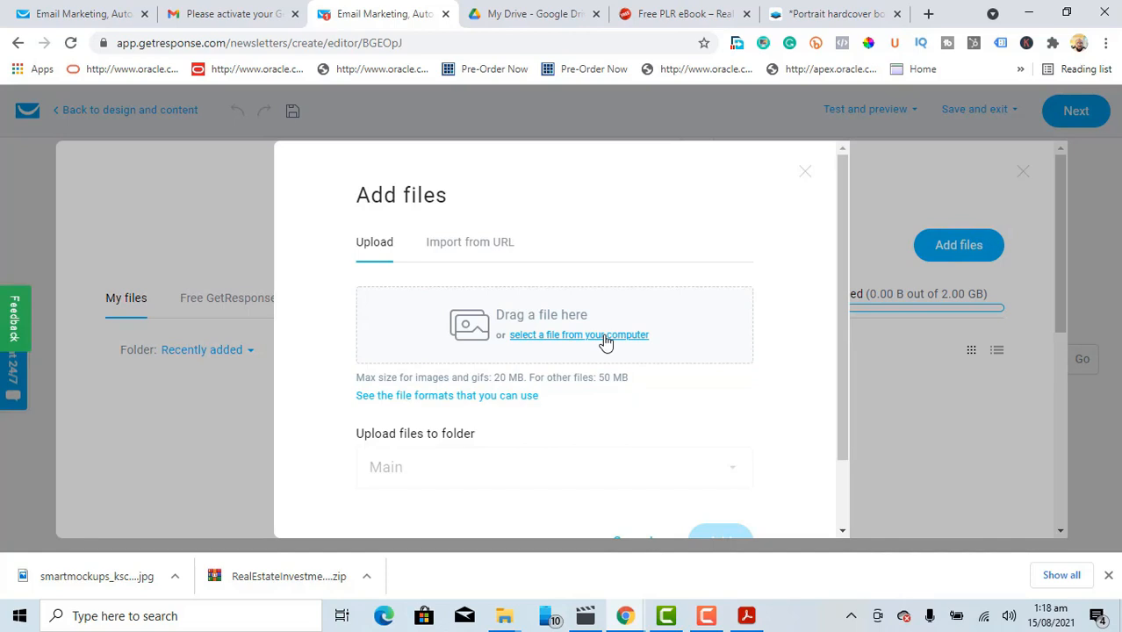
pyautogui.click(605, 343)
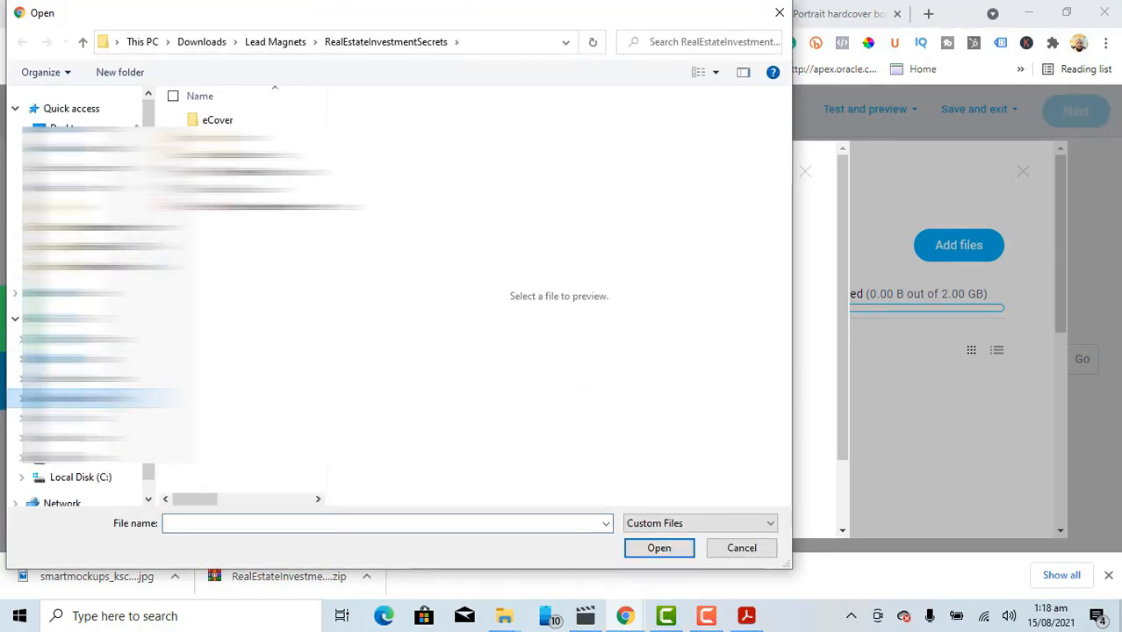
pyautogui.click(81, 398)
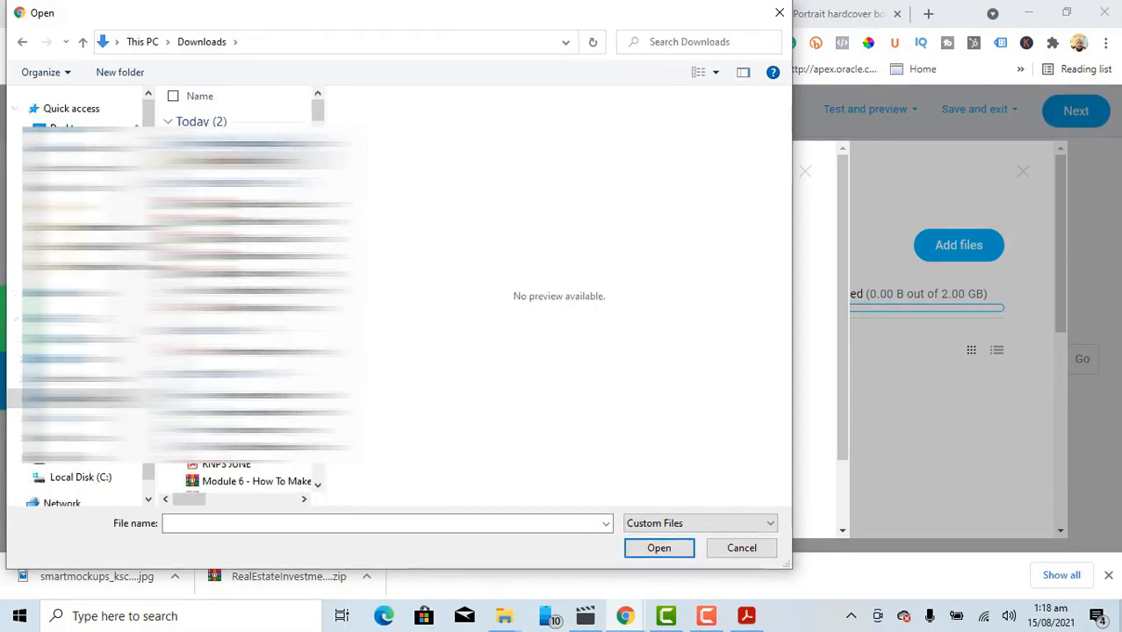
pyautogui.click(250, 144)
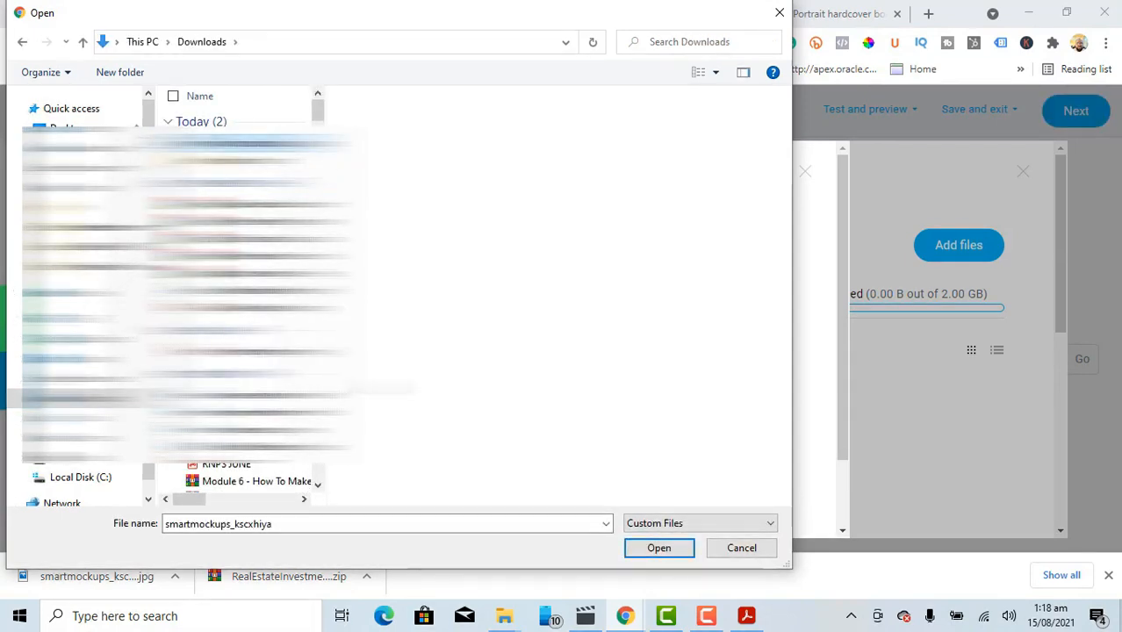
pyautogui.click(659, 548)
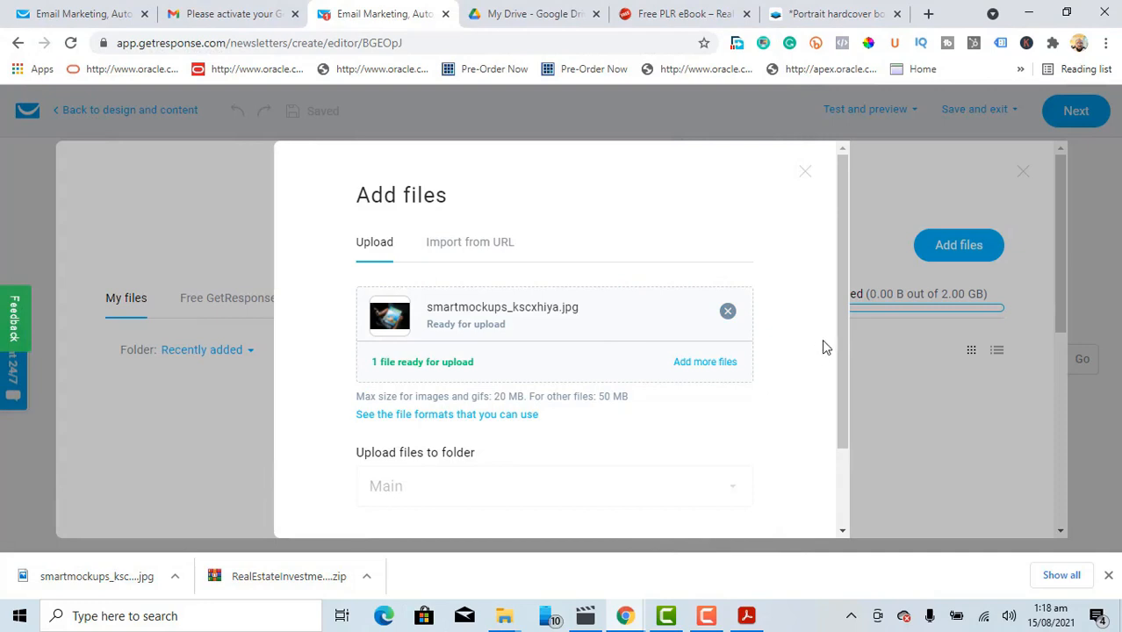
pyautogui.moveTo(844, 324); pyautogui.dragTo(841, 401)
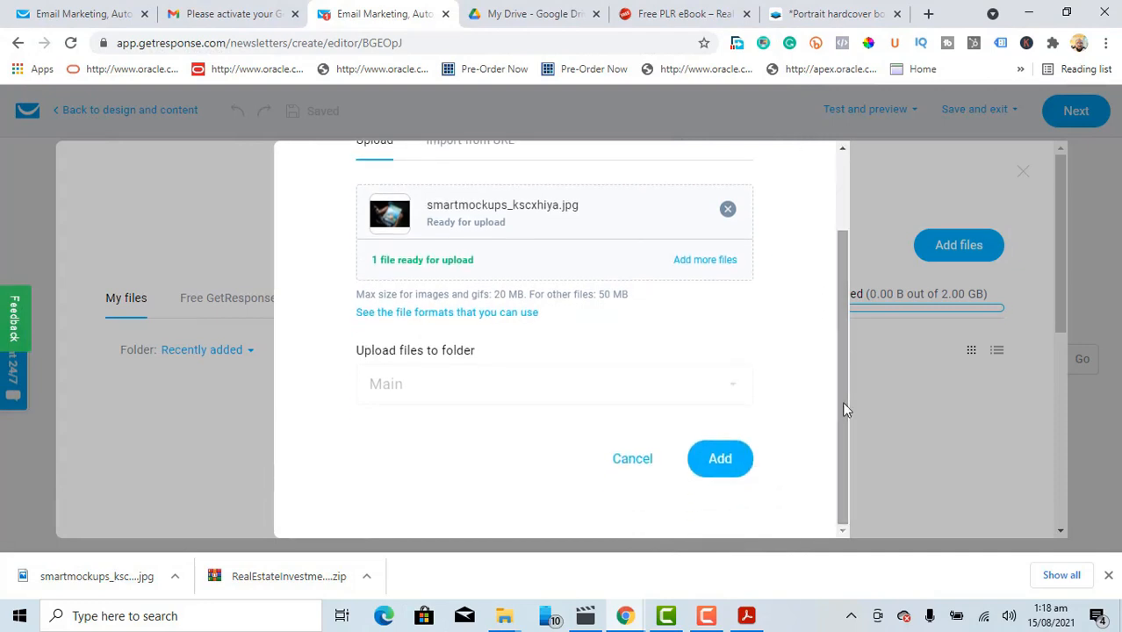
pyautogui.click(722, 462)
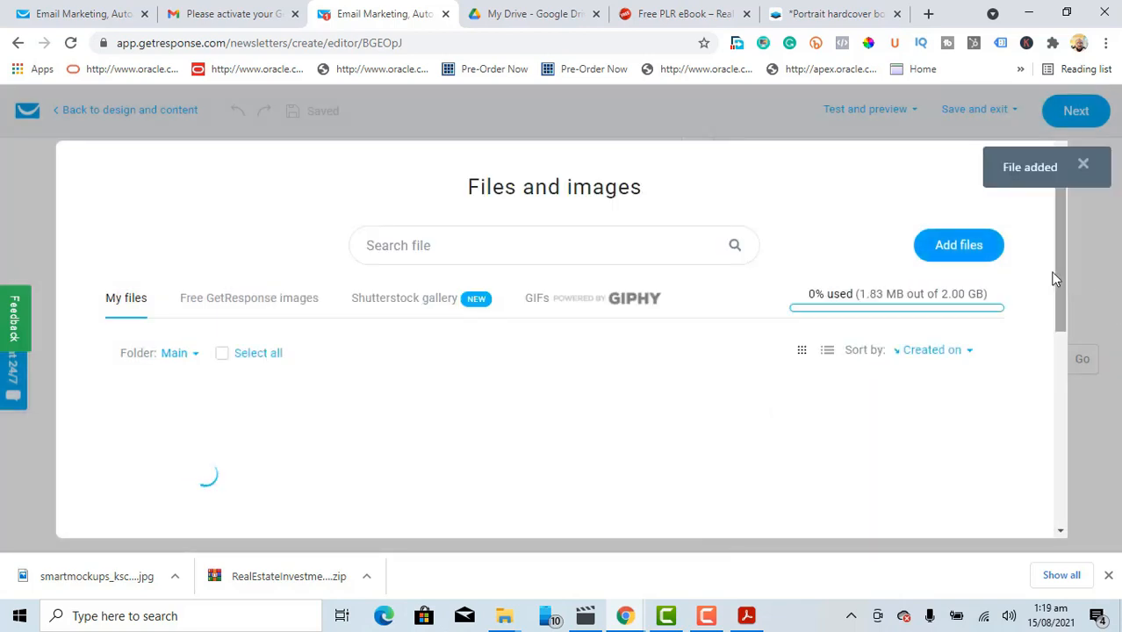
# Step: Place the uploaded book mockup image into the Image block
pyautogui.moveTo(183, 490)
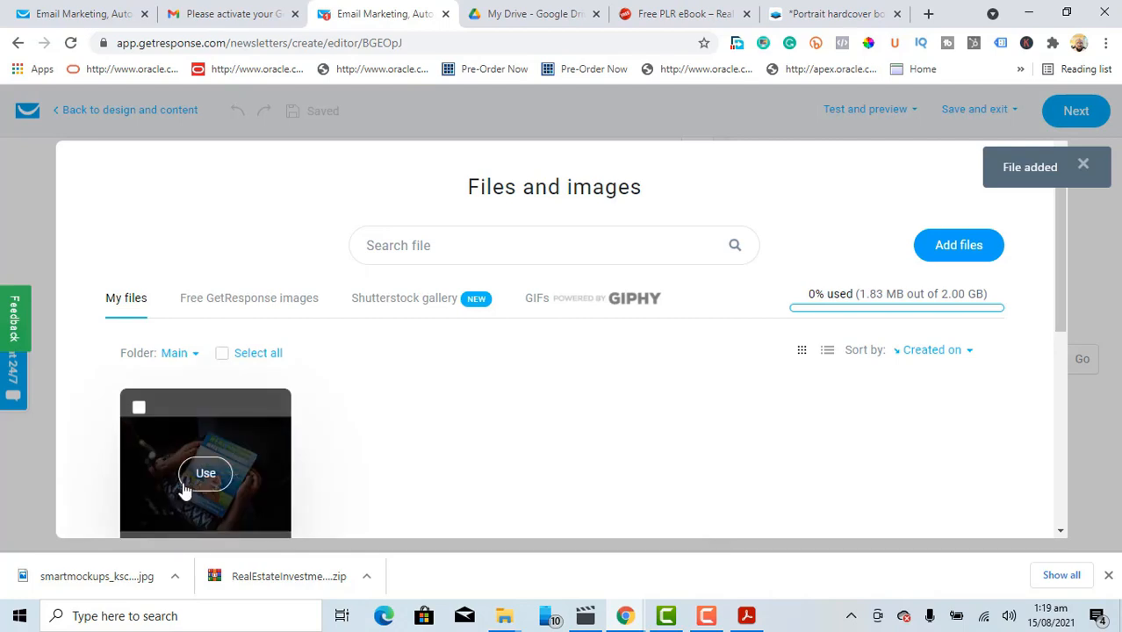
pyautogui.click(205, 475)
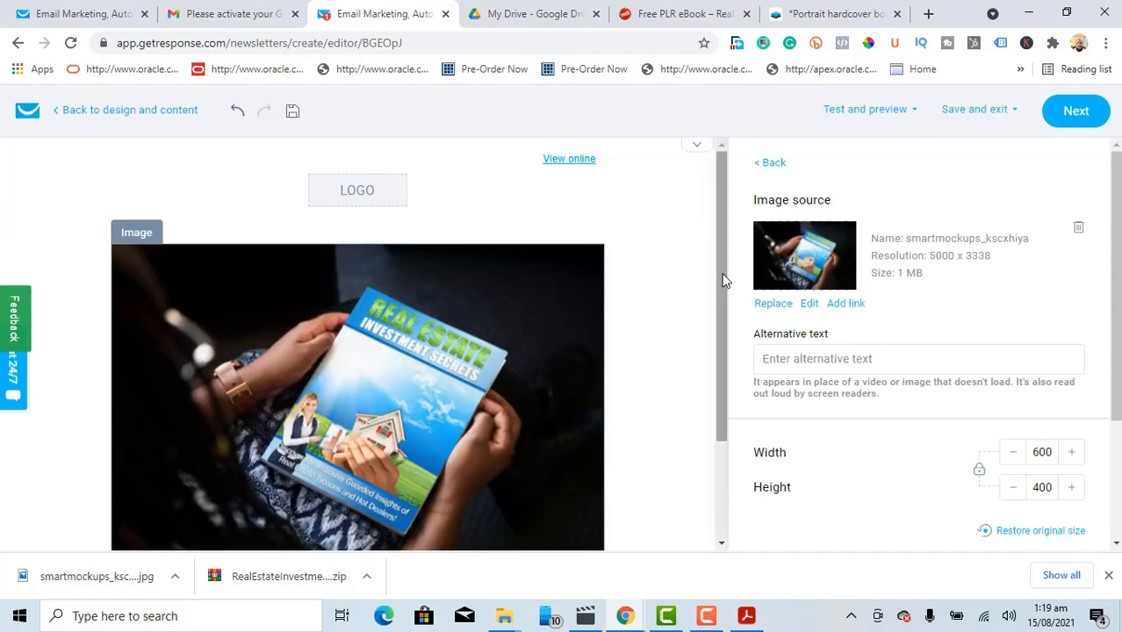
pyautogui.moveTo(725, 304); pyautogui.dragTo(734, 406)
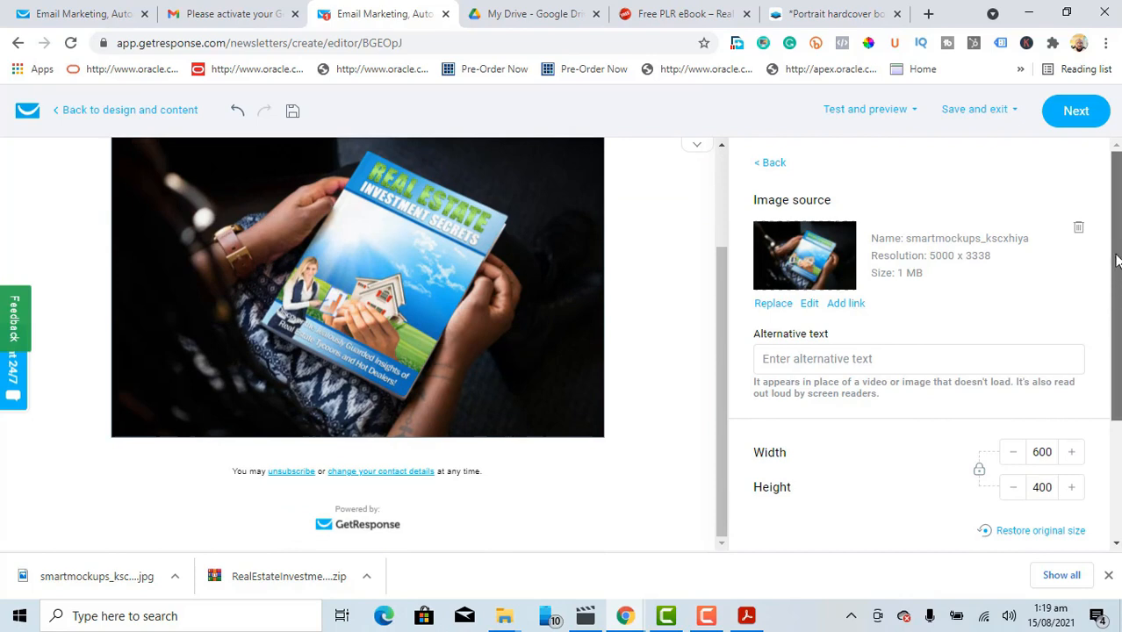
# Step: Add a 20 px Spacer block directly below the guide image
pyautogui.click(770, 163)
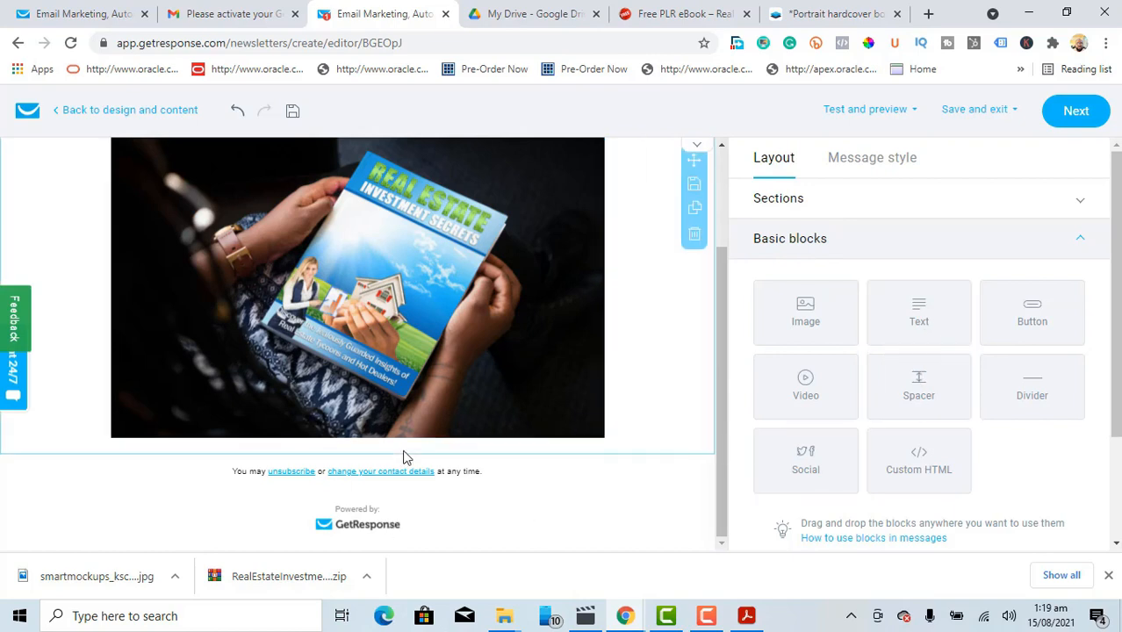
pyautogui.moveTo(953, 387); pyautogui.dragTo(421, 452)
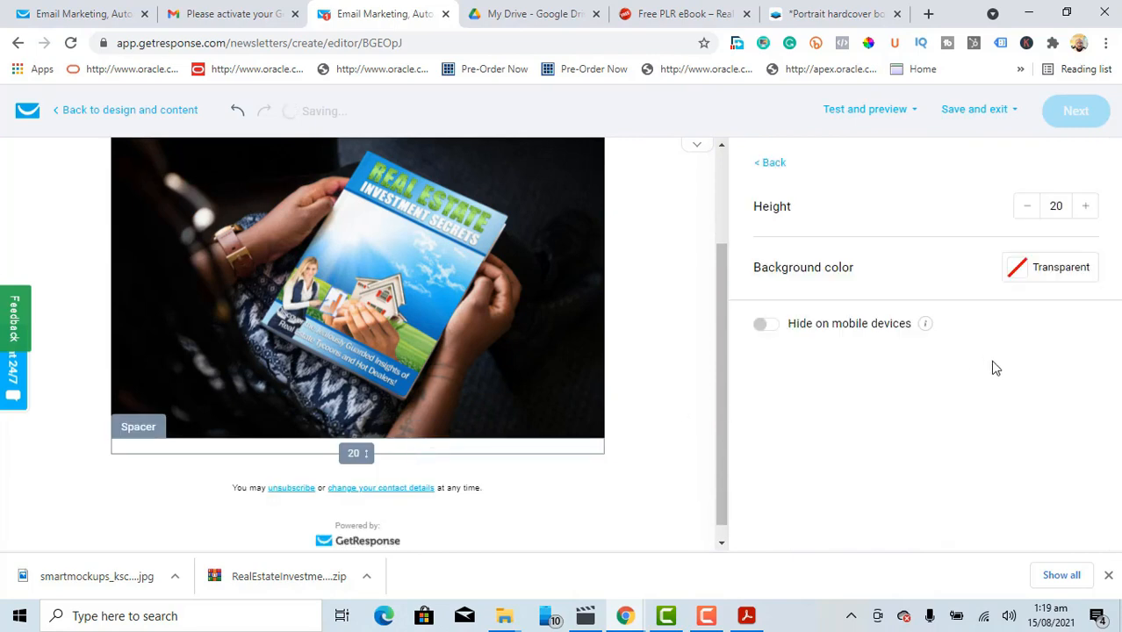
pyautogui.click(769, 167)
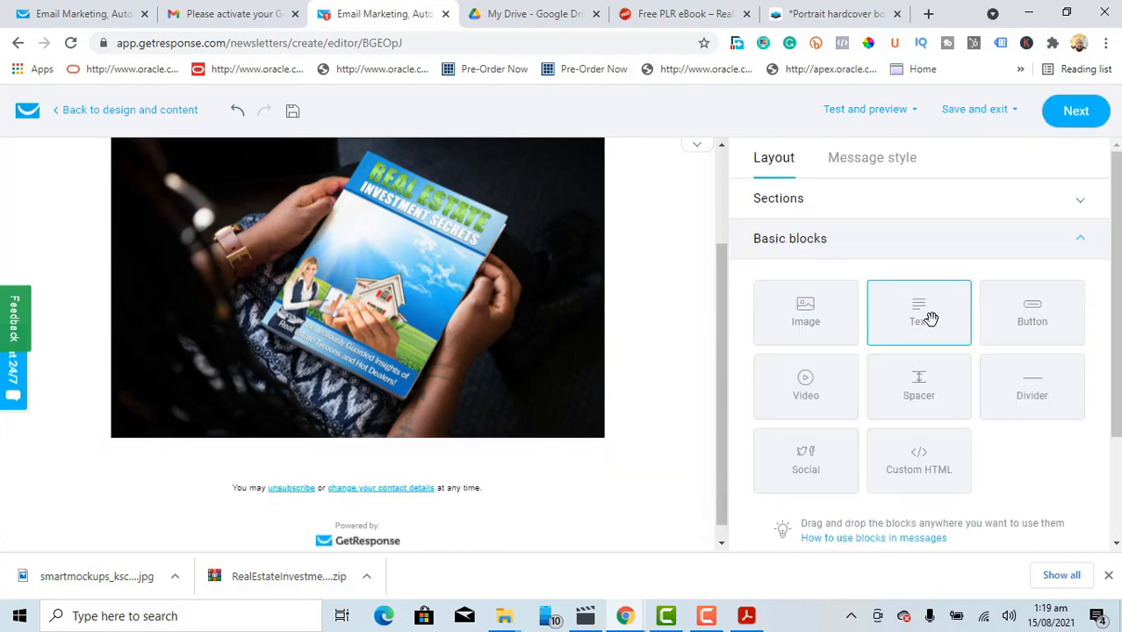
# Step: Add a text block greeting 'Hello' followed by the firstname personalization field, then start a new line
pyautogui.moveTo(926, 316); pyautogui.dragTo(316, 487)
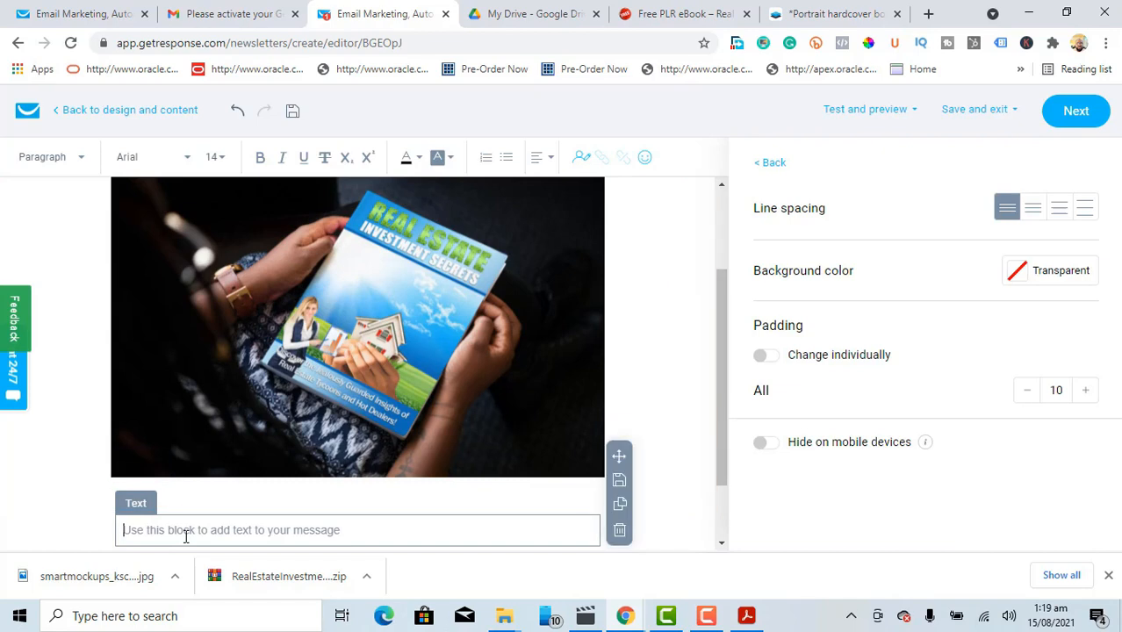
pyautogui.write('Hello')
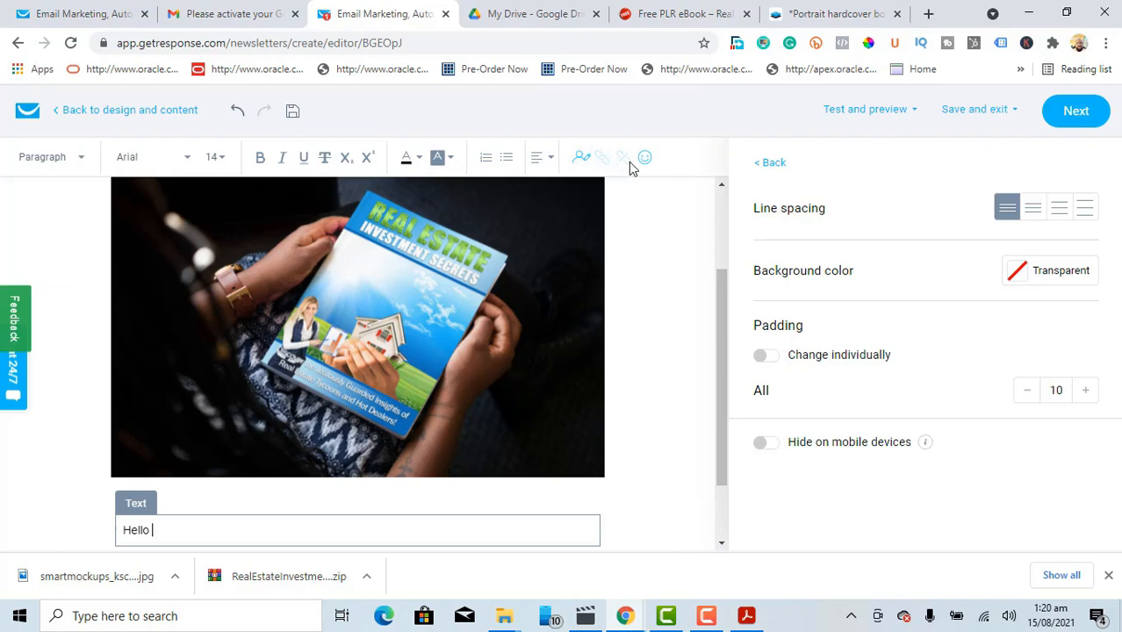
pyautogui.click(583, 159)
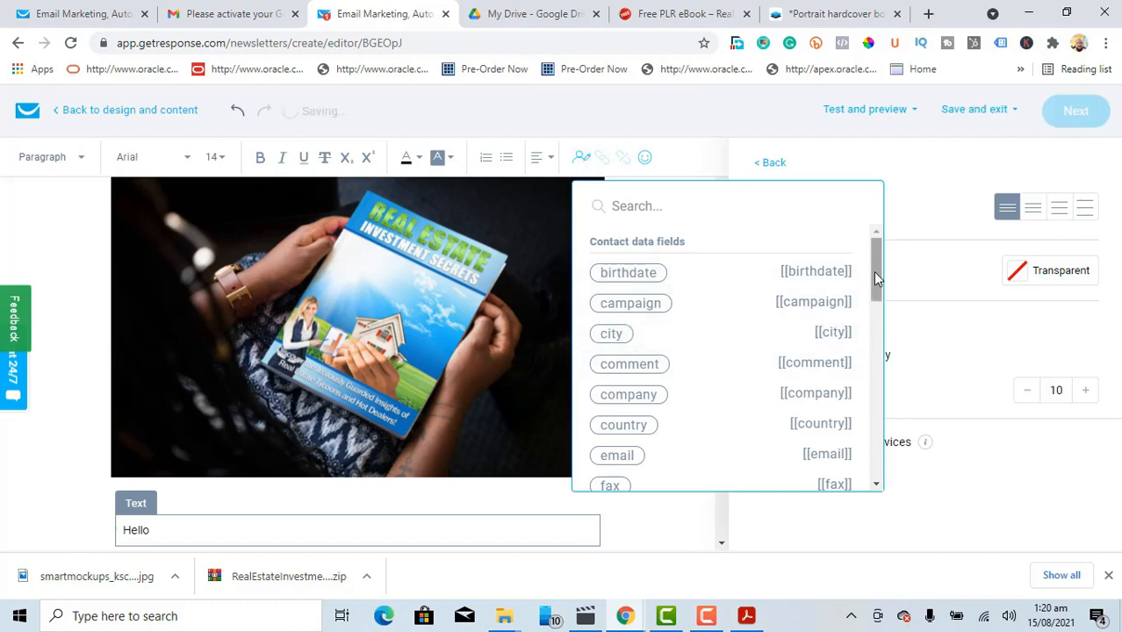
pyautogui.moveTo(875, 273); pyautogui.dragTo(875, 316)
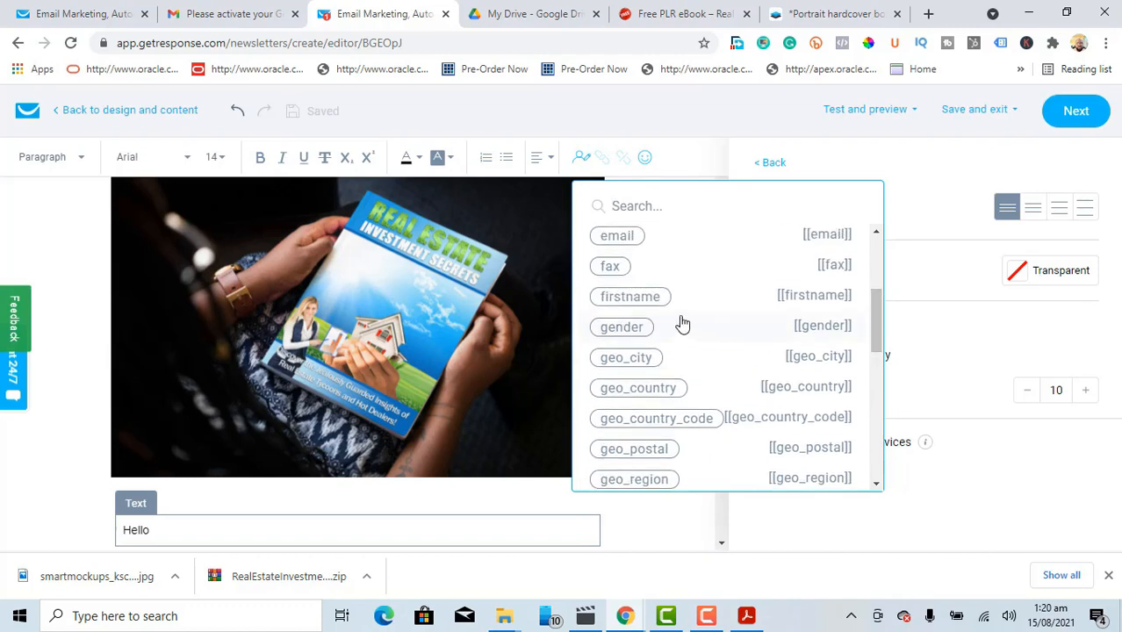
pyautogui.click(629, 296)
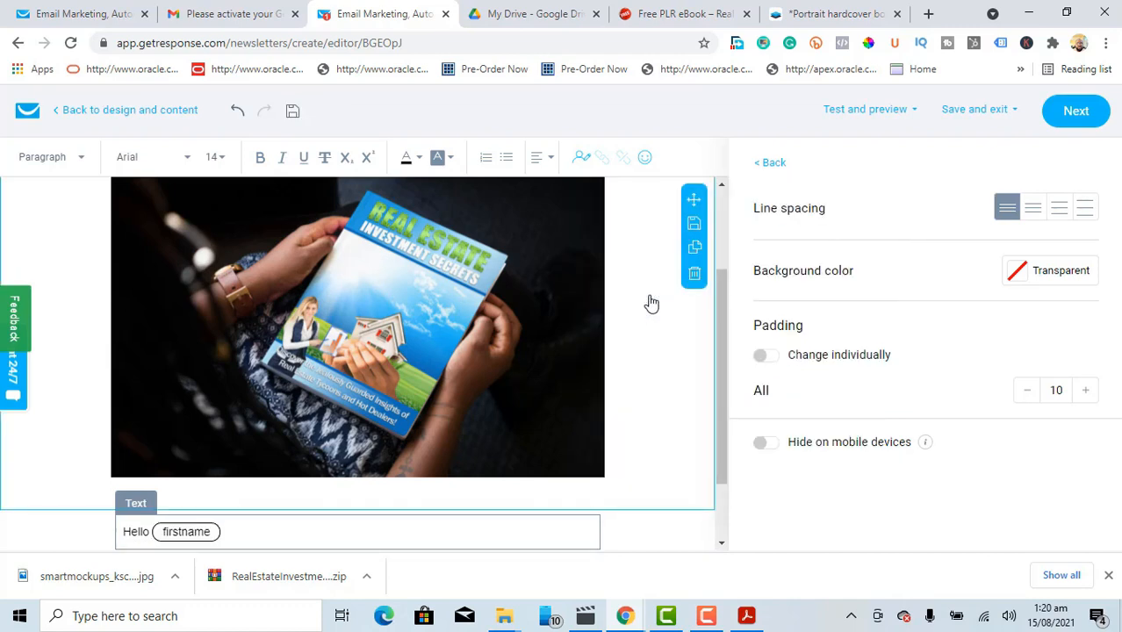
pyautogui.press('Return')
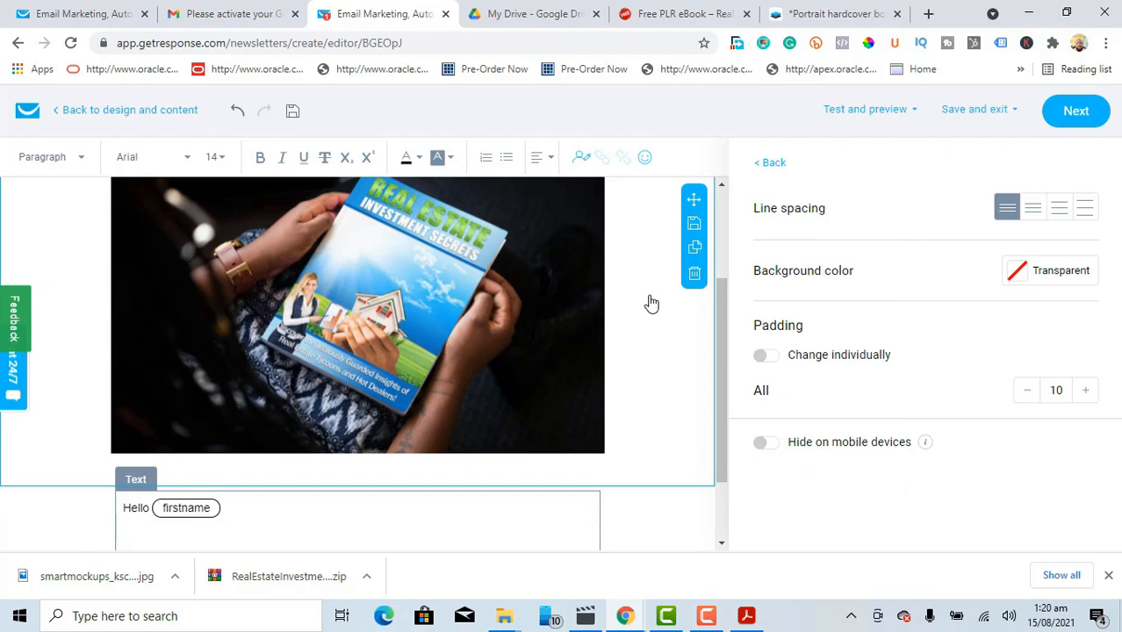
# Step: Write 'Here is the FREE Guide on Real Estate Investment Secrets' and '>>Download Here<<', selecting 'Download Here'
pyautogui.write('Here is the FREE G')
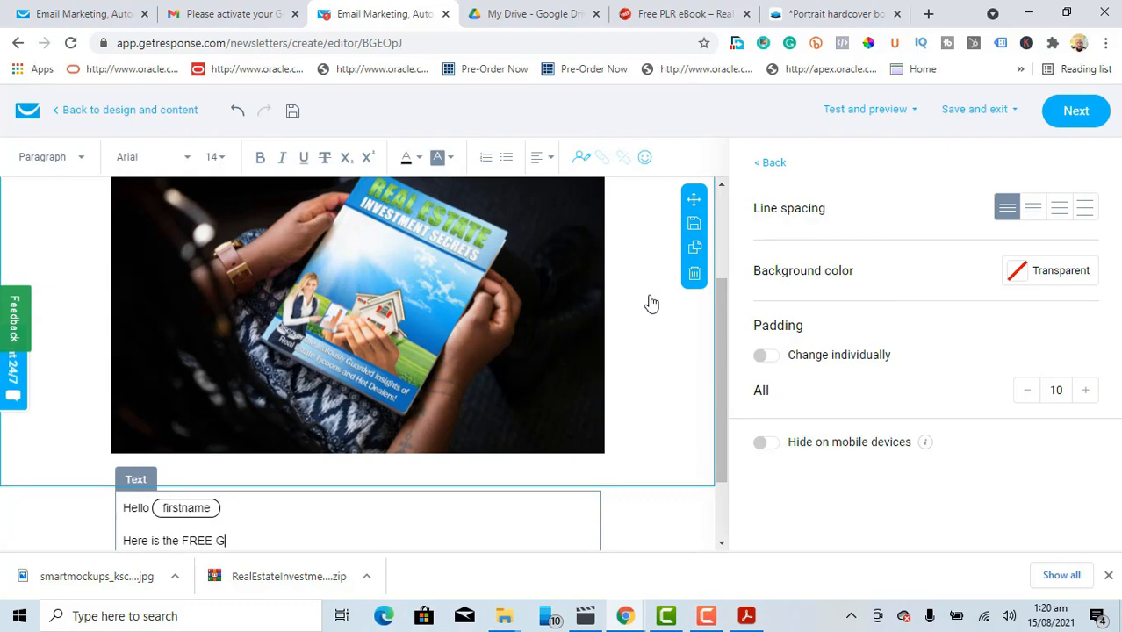
pyautogui.write('uide on Real Estate I')
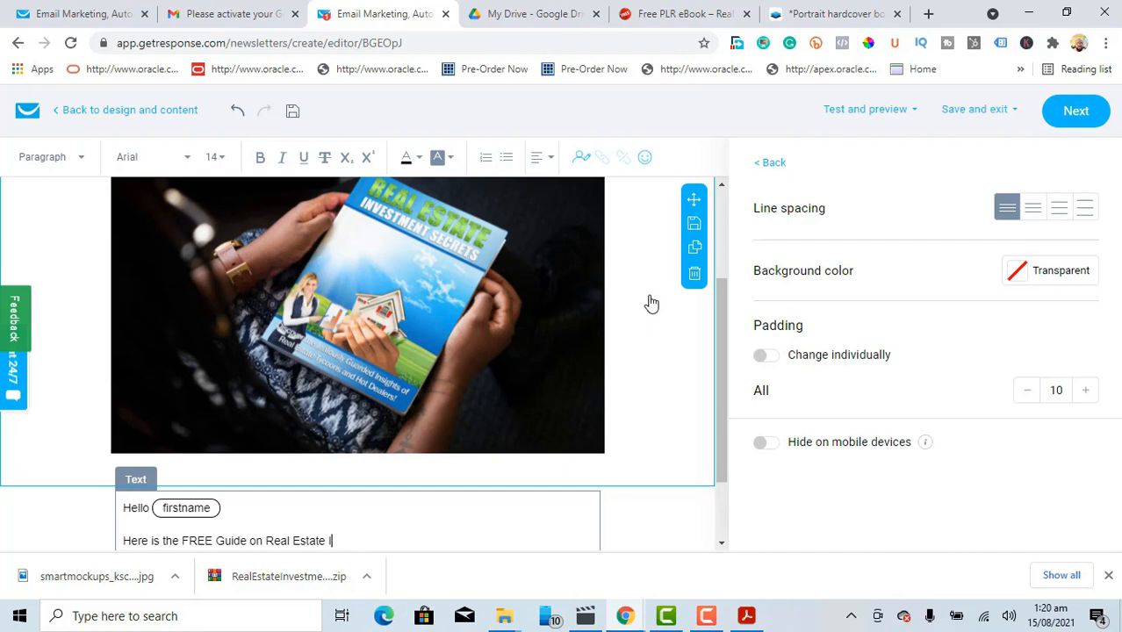
pyautogui.write('nvestment Secret')
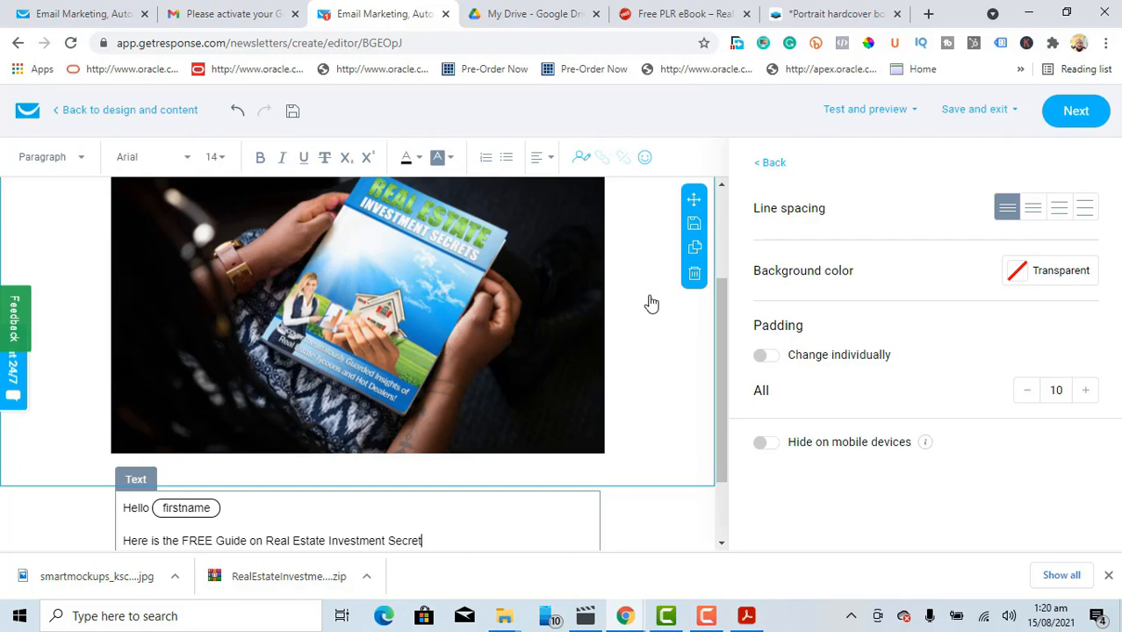
pyautogui.write('s')
pyautogui.press('Return')
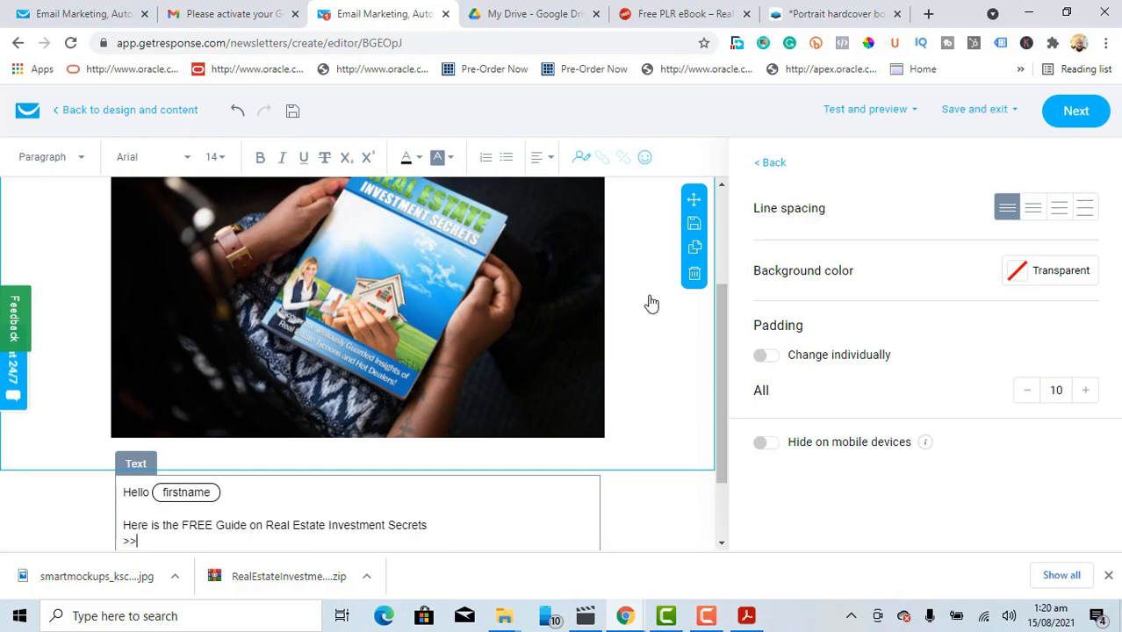
pyautogui.write('>>Download Here<<')
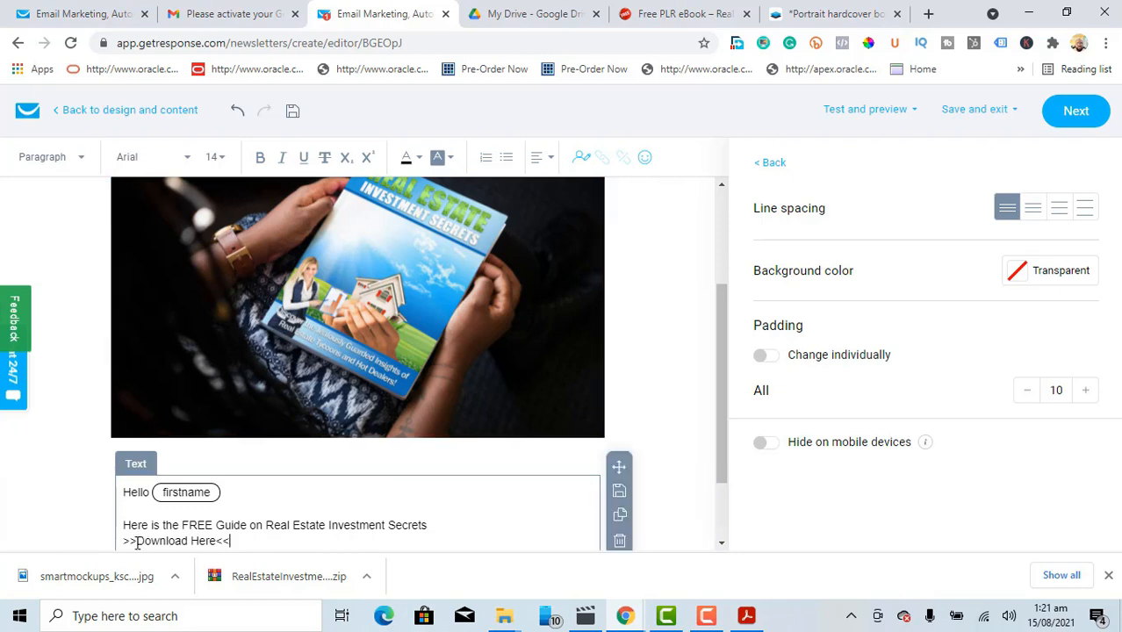
pyautogui.moveTo(137, 542); pyautogui.dragTo(219, 500)
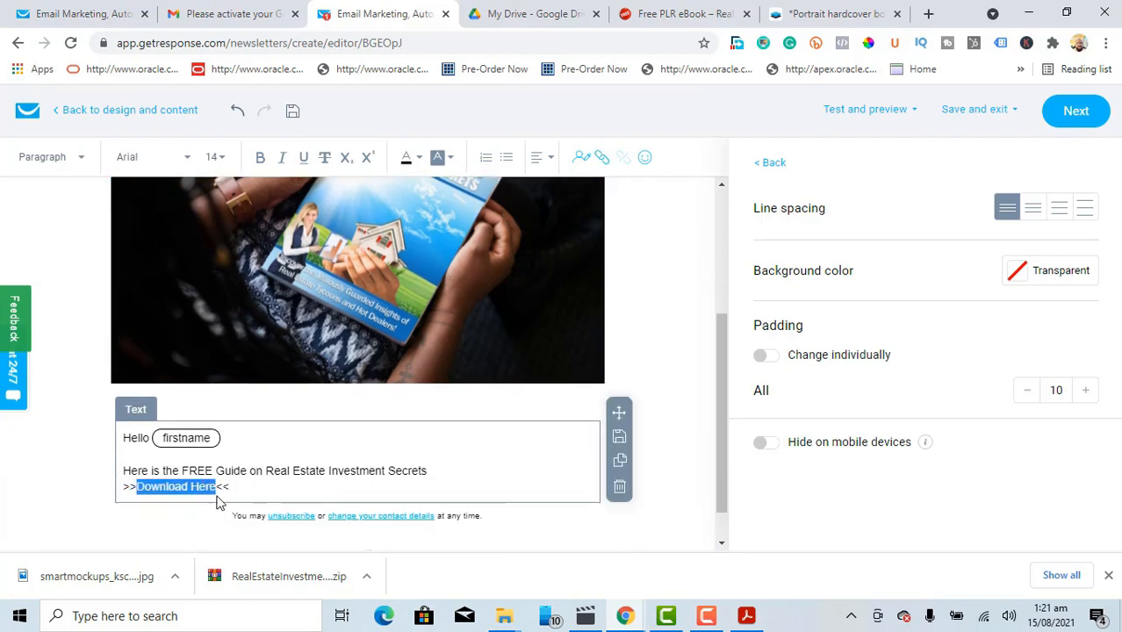
# Step: Link 'Download Here' to the guide's Google Drive file URL
pyautogui.click(602, 160)
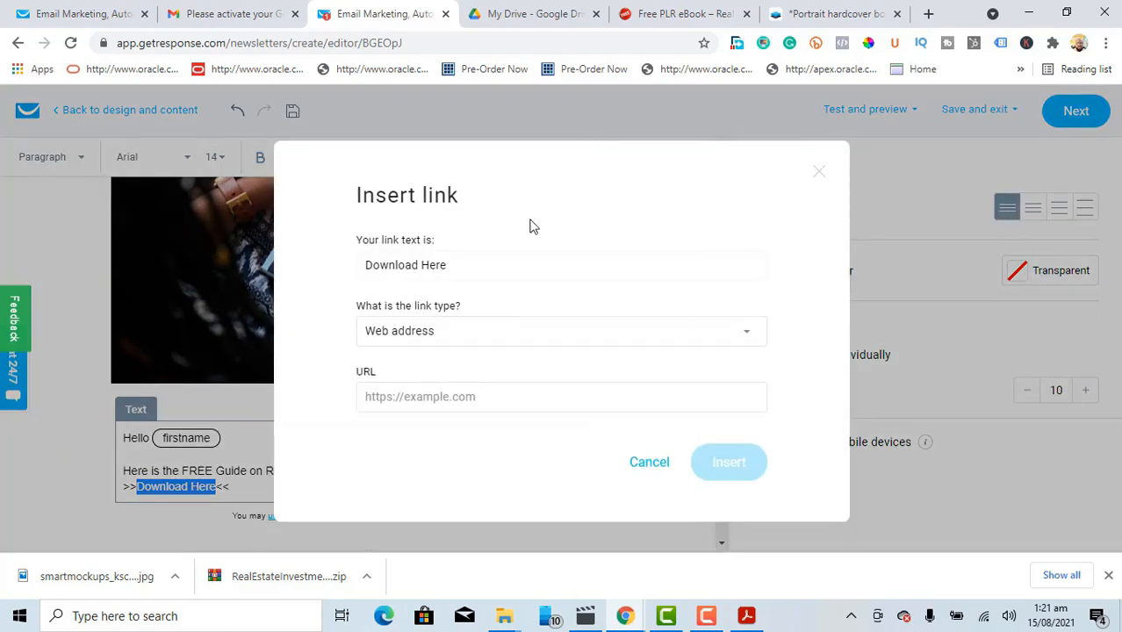
pyautogui.click(413, 397)
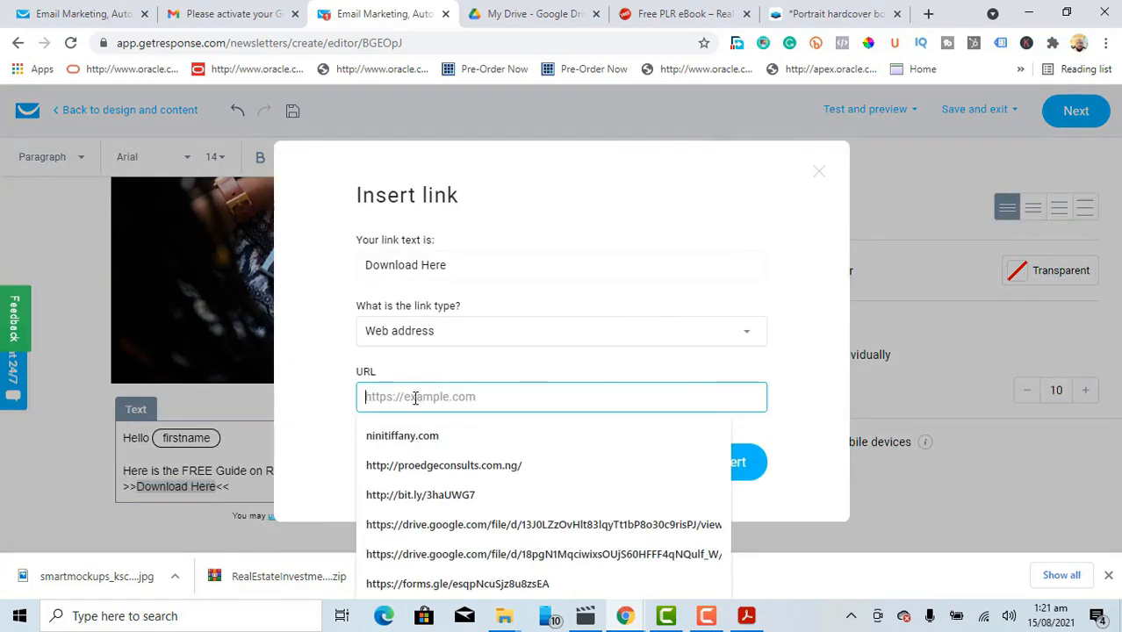
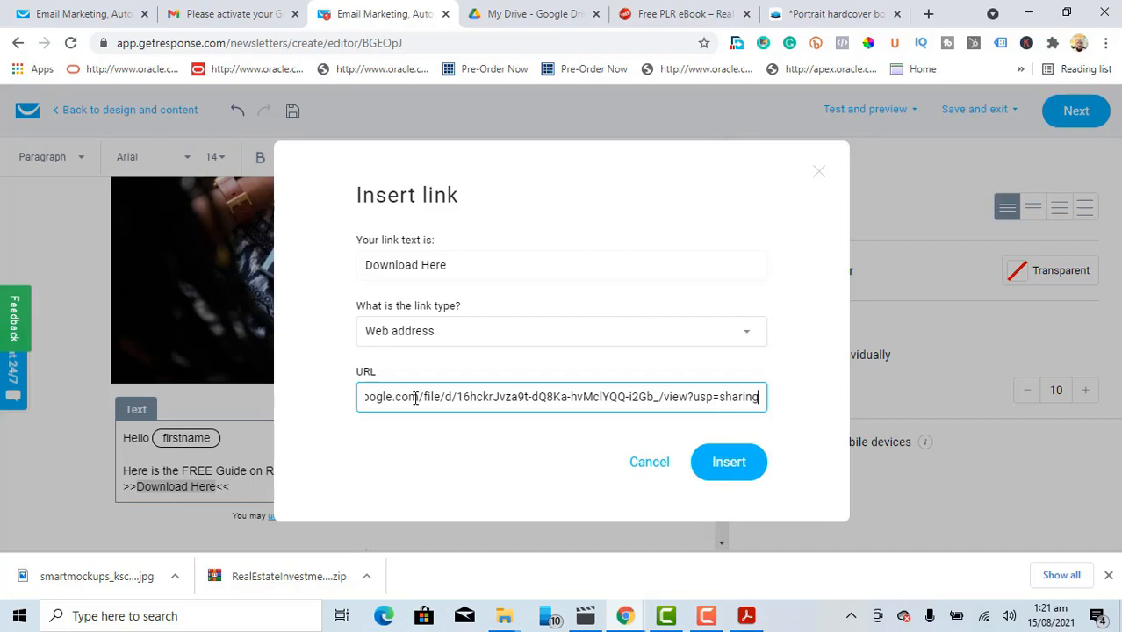
pyautogui.click(729, 463)
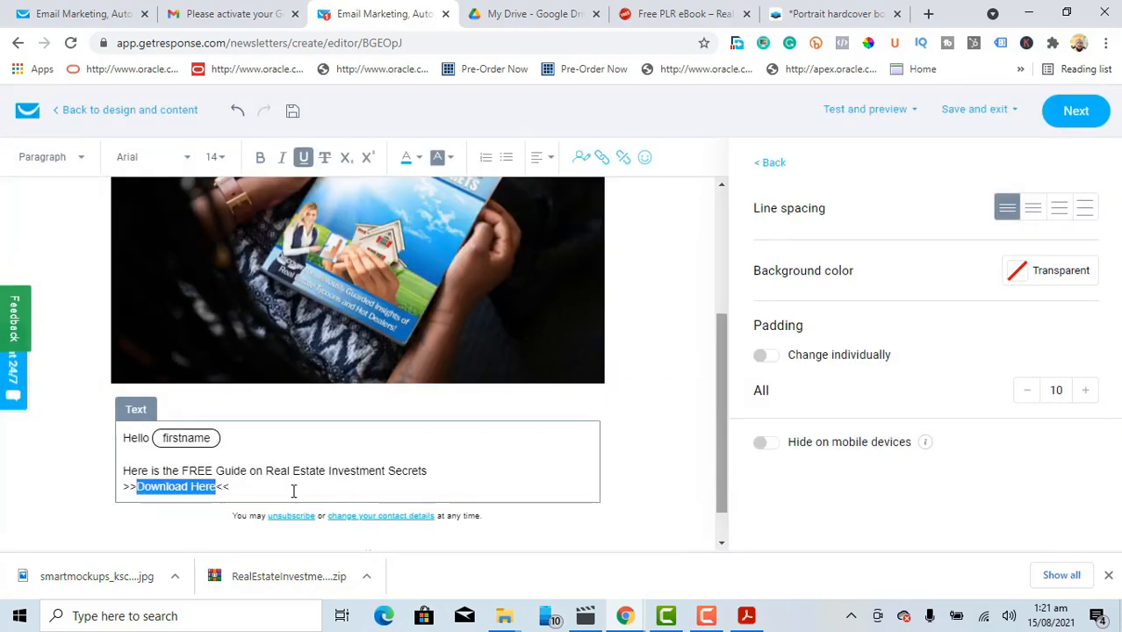
pyautogui.click(286, 491)
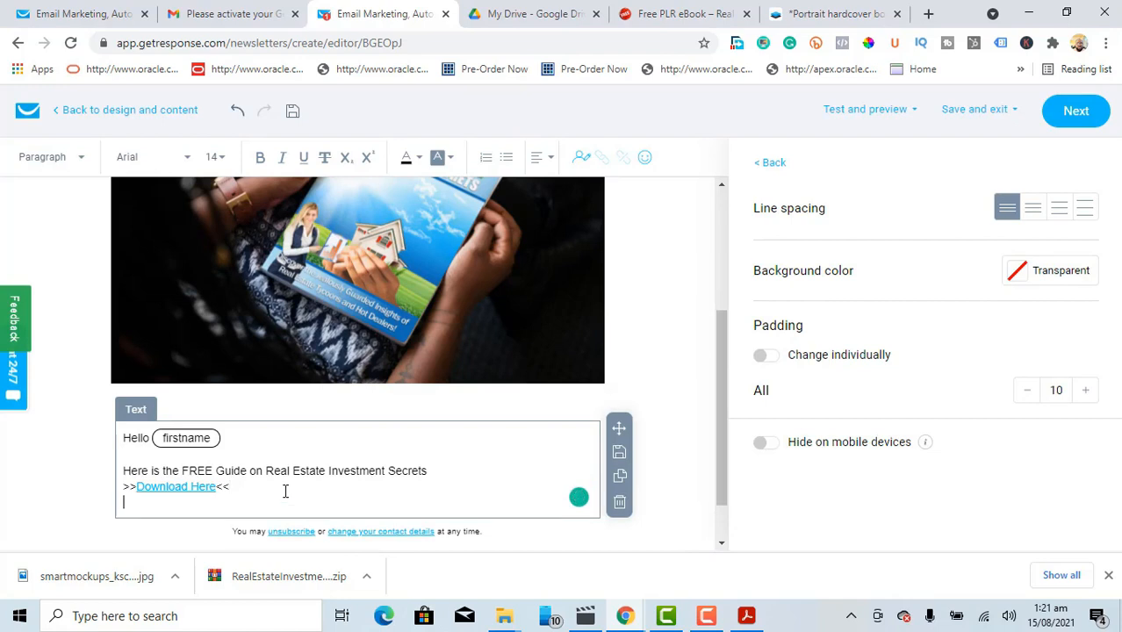
# Step: Replace a draft 'Kindly go through' line below the download link with 'We believe this guide will help you in your real estate journey'
pyautogui.press('Return')
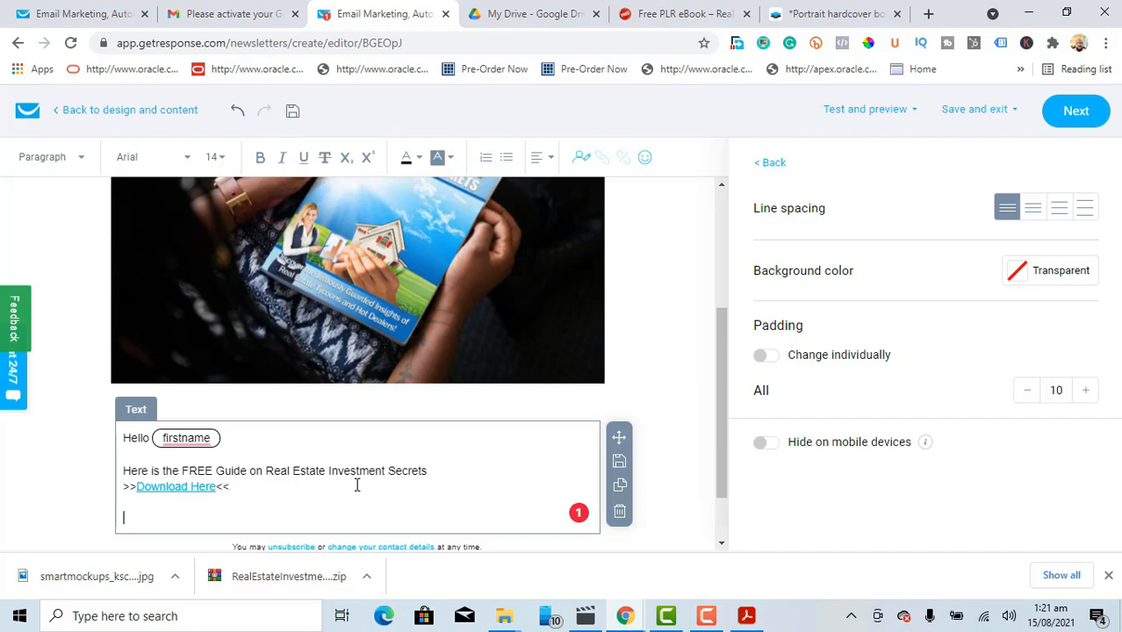
pyautogui.write('Kindly go ')
pyautogui.write('a')
pyautogui.write('tge')
pyautogui.write('hrough and')
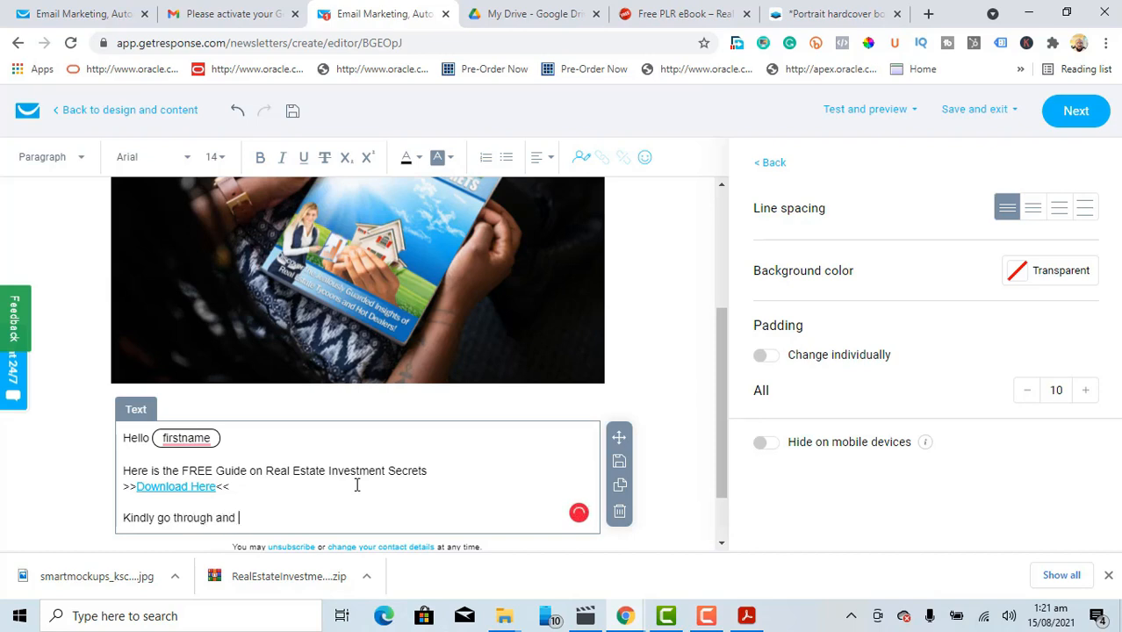
pyautogui.write(' should yp')
pyautogui.write('u')
pyautogui.write('ou h')
pyautogui.write('e a')
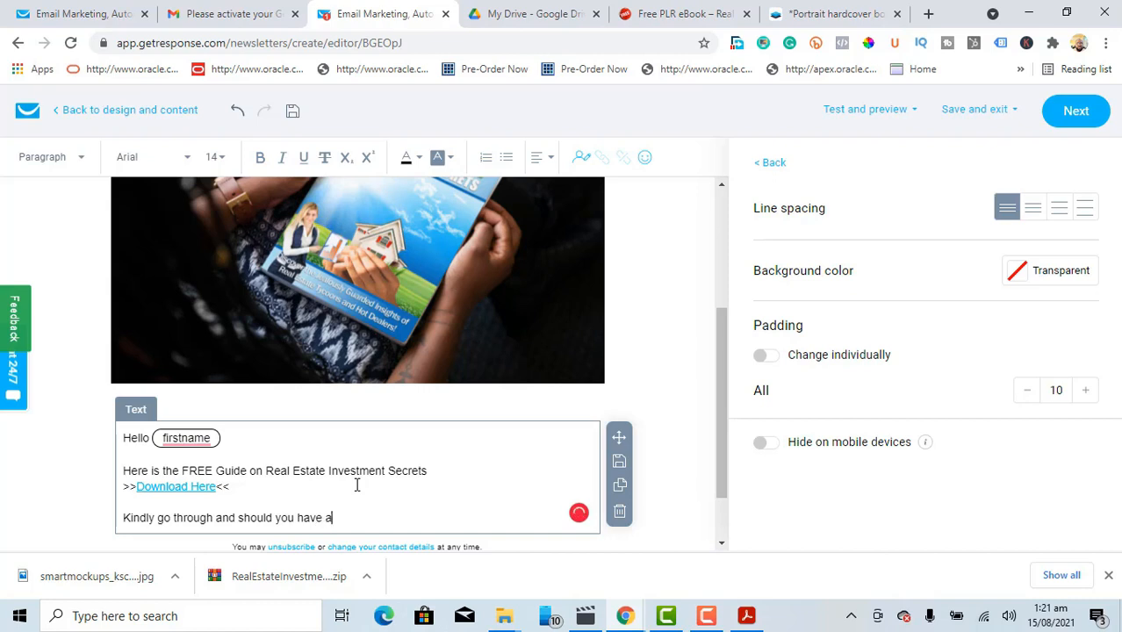
pyautogui.write('ny ussissue')
pyautogui.press('BackSpace')
pyautogui.press('BackSpace')
pyautogui.press('BackSpace')
pyautogui.press('BackSpace')
pyautogui.press('BackSpace')
pyautogui.press('BackSpace')
pyautogui.press('BackSpace')
pyautogui.press('BackSpace')
pyautogui.press('BackSpace')
pyautogui.press('BackSpace')
pyautogui.press('BackSpace')
pyautogui.press('BackSpace')
pyautogui.press('BackSpace')
pyautogui.press('BackSpace')
pyautogui.press('BackSpace')
pyautogui.press('BackSpace')
pyautogui.press('BackSpace')
pyautogui.press('BackSpace')
pyautogui.press('BackSpace')
pyautogui.press('BackSpace')
pyautogui.press('BackSpace')
pyautogui.press('BackSpace')
pyautogui.press('BackSpace')
pyautogui.press('BackSpace')
pyautogui.press('BackSpace')
pyautogui.press('BackSpace')
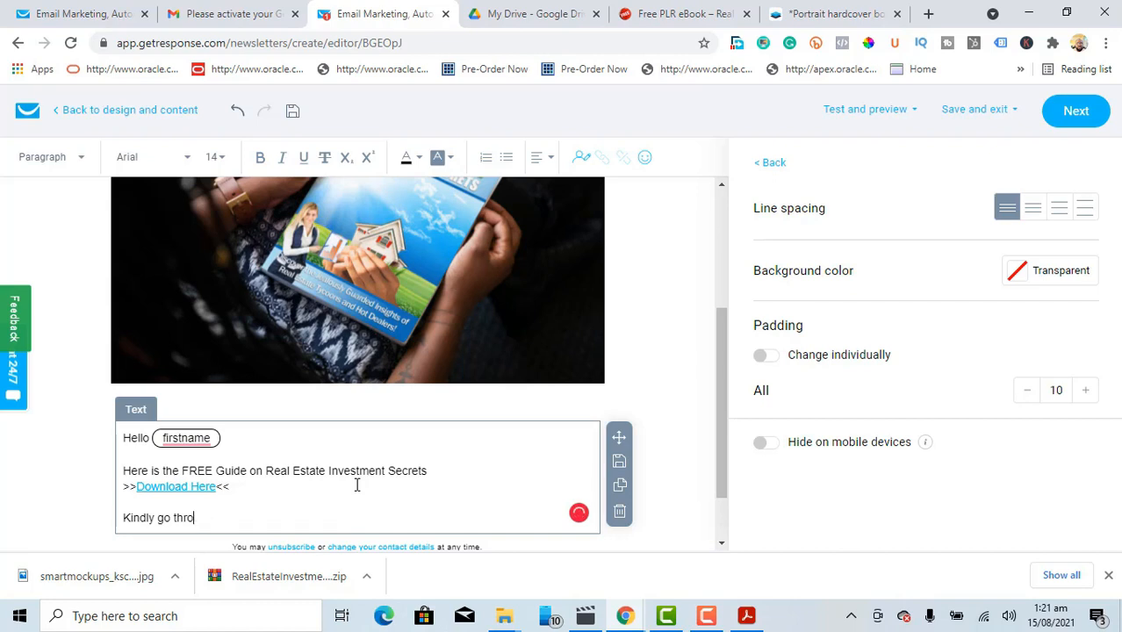
pyautogui.press('BackSpace')
pyautogui.press('BackSpace')
pyautogui.press('BackSpace')
pyautogui.press('BackSpace')
pyautogui.write('We believe this w')
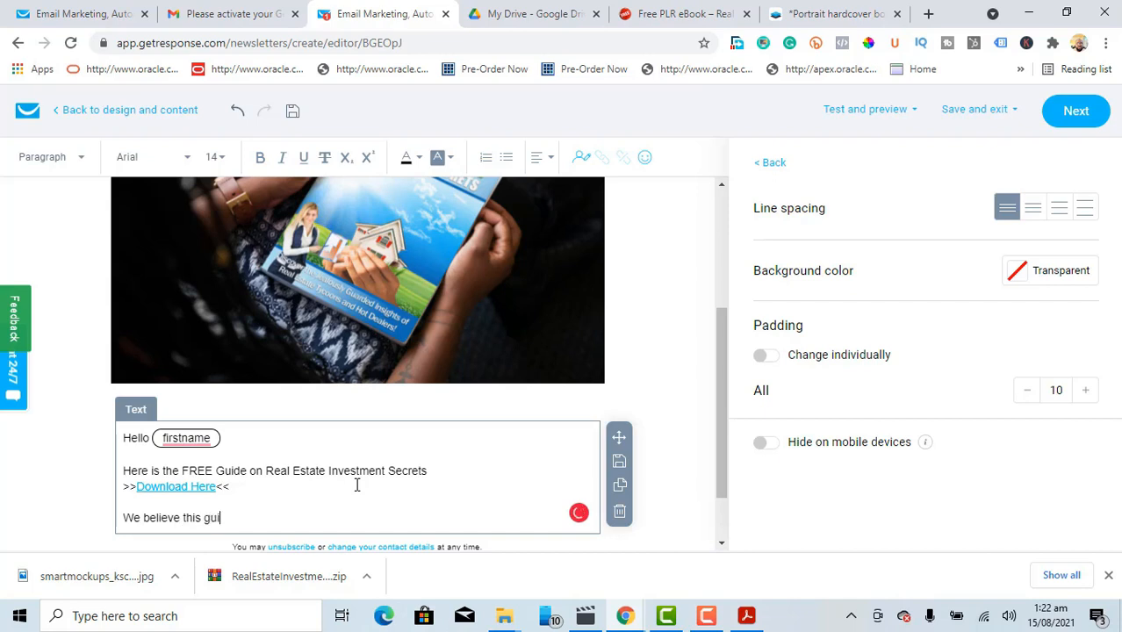
pyautogui.write('will help ypou')
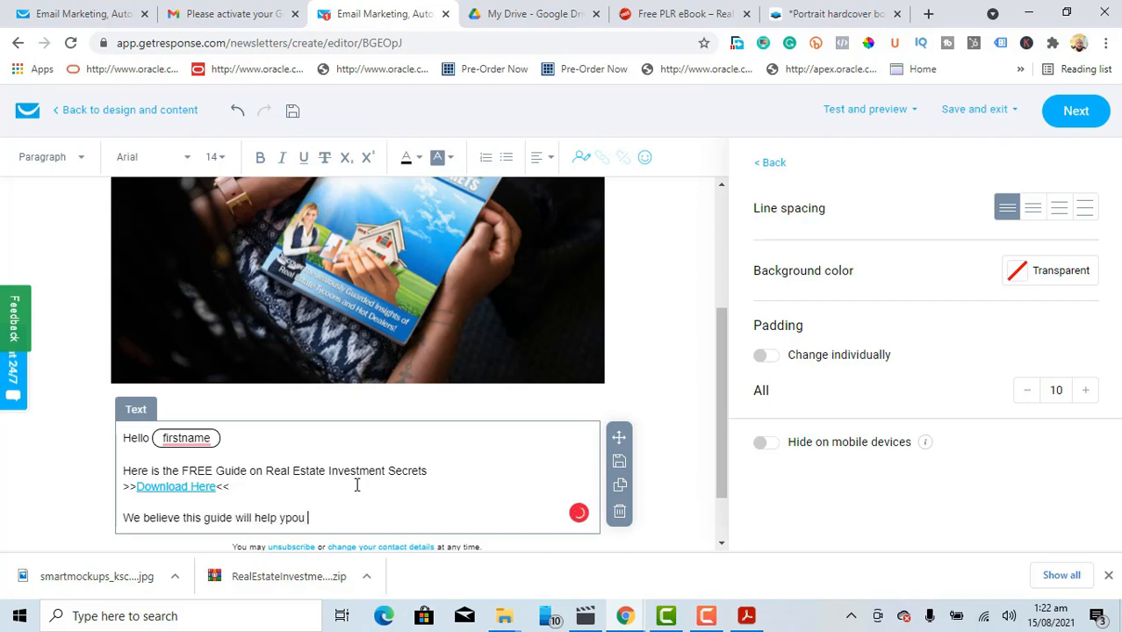
pyautogui.press('BackSpace')
pyautogui.press('BackSpace')
pyautogui.write('ou in your real estate journey')
pyautogui.press('Return')
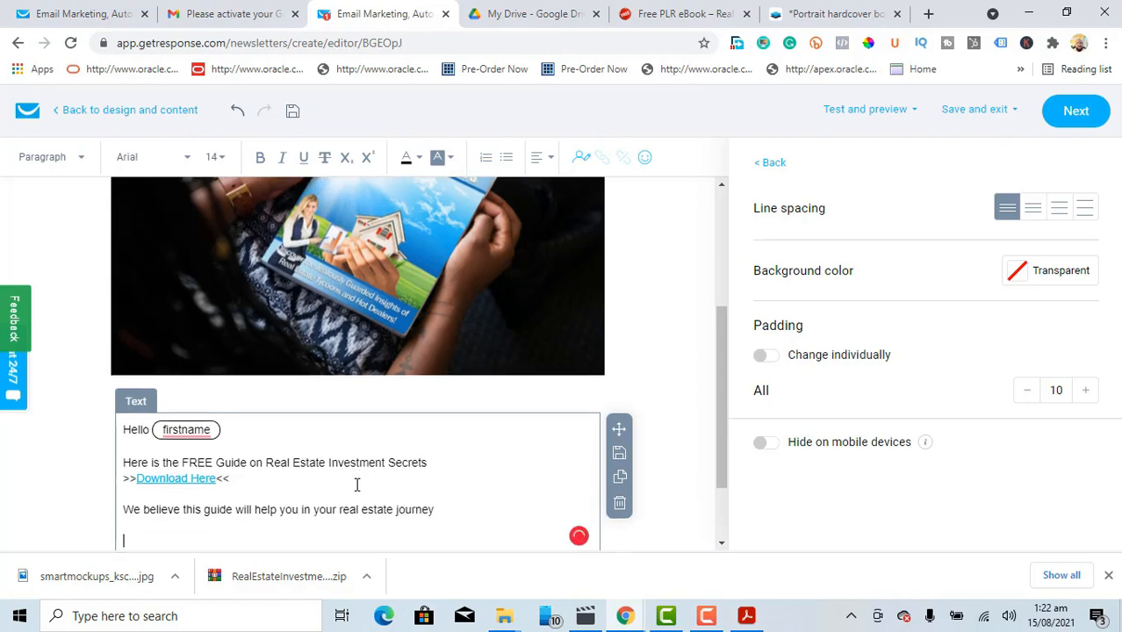
# Step: Type the closing line 'Many thanks' in the email text
pyautogui.write('Many thanks')
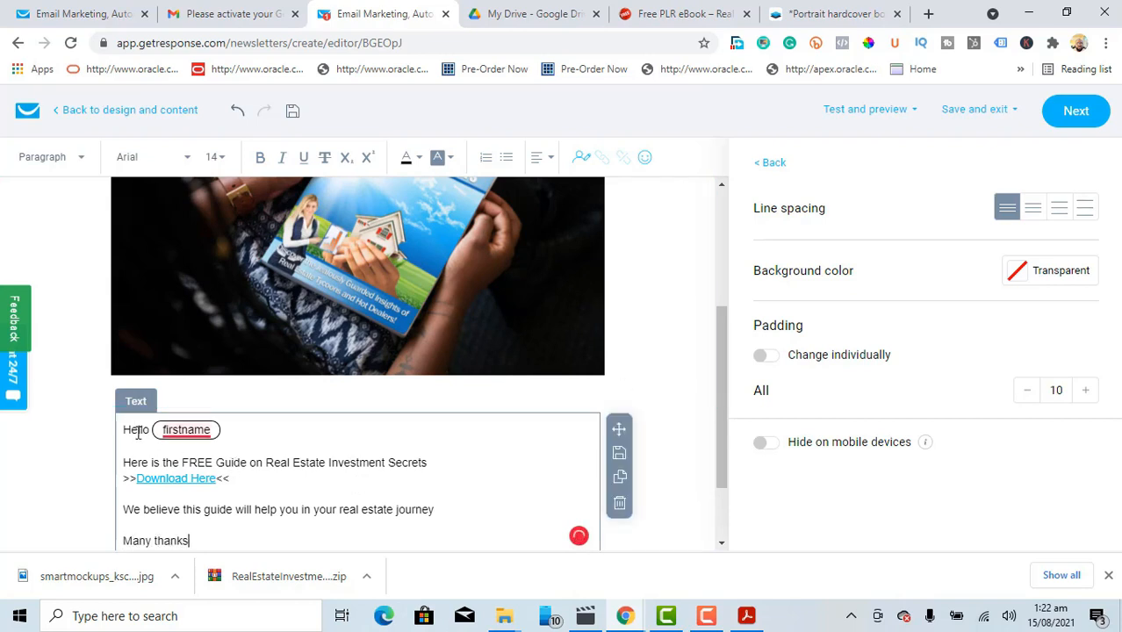
pyautogui.moveTo(186, 430)
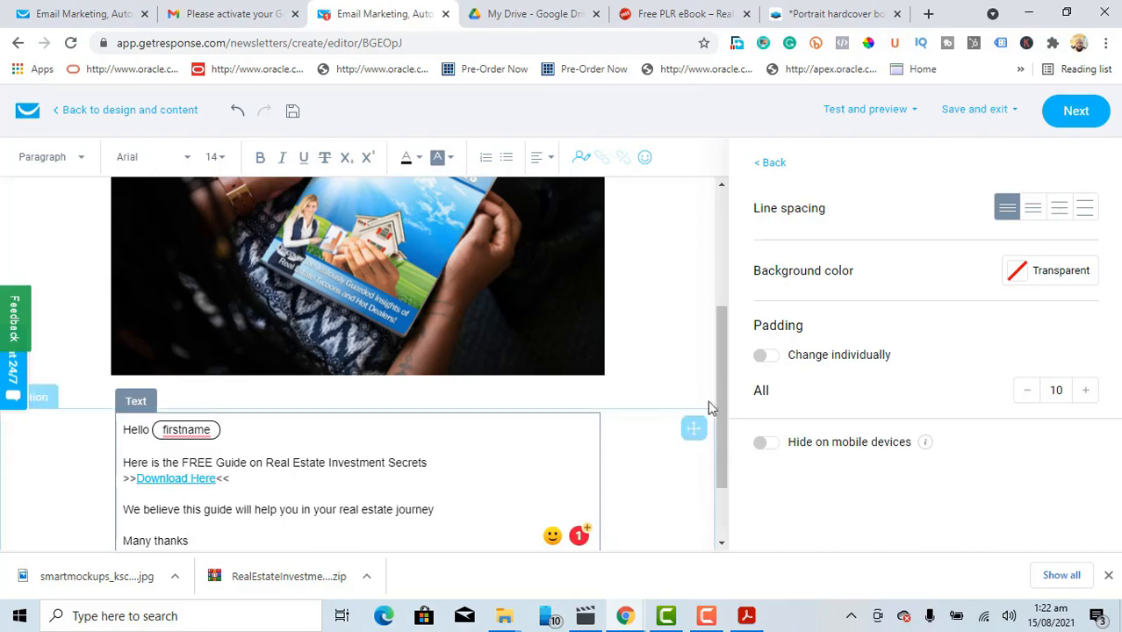
pyautogui.moveTo(719, 361); pyautogui.dragTo(720, 411)
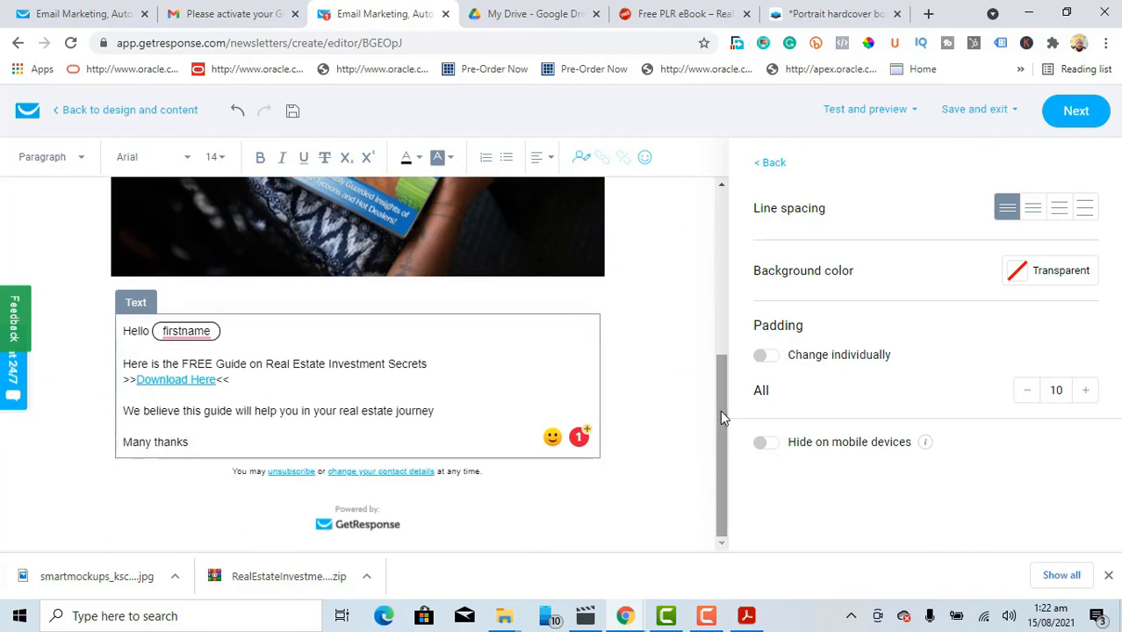
# Step: Add the sign-off name TechReview and a contact phone number on the line below
pyautogui.press('Return')
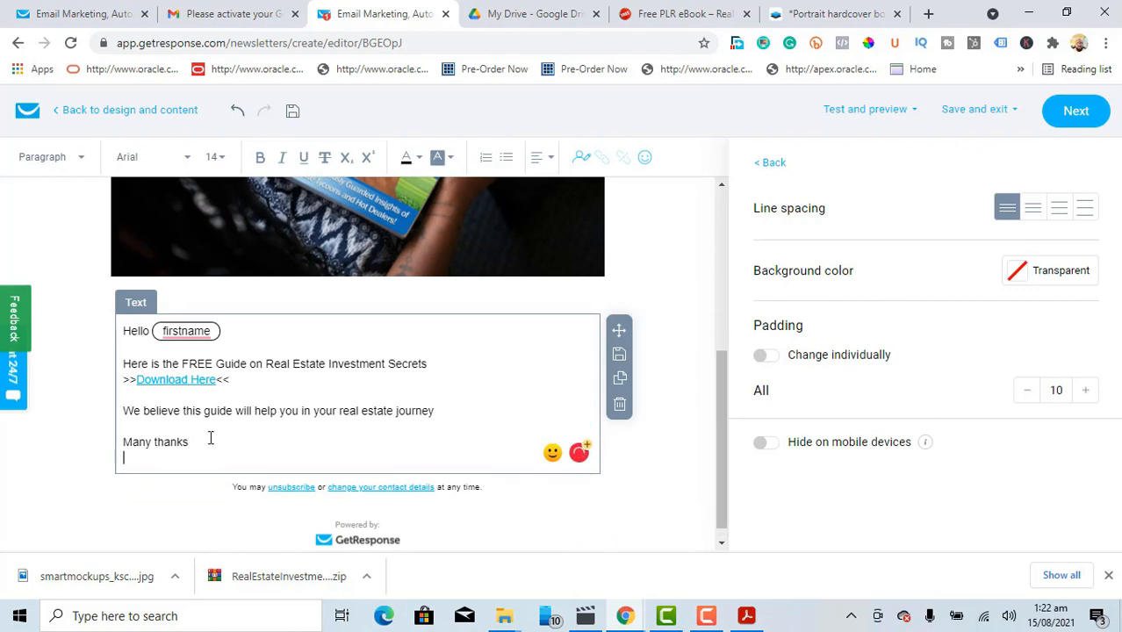
pyautogui.write('TechReview')
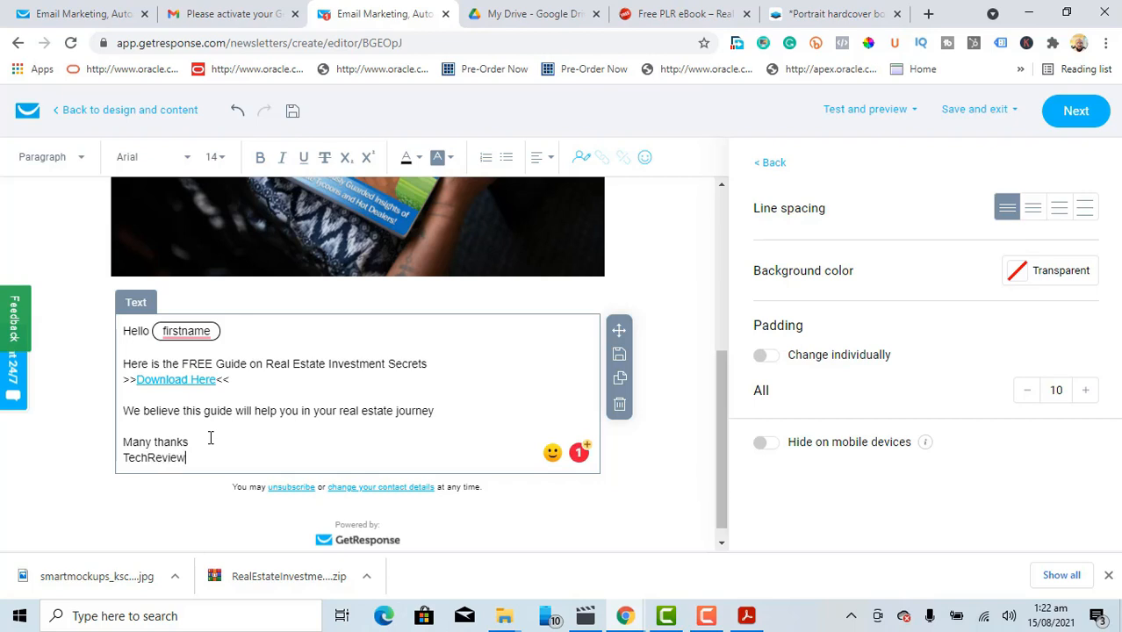
pyautogui.press('Return')
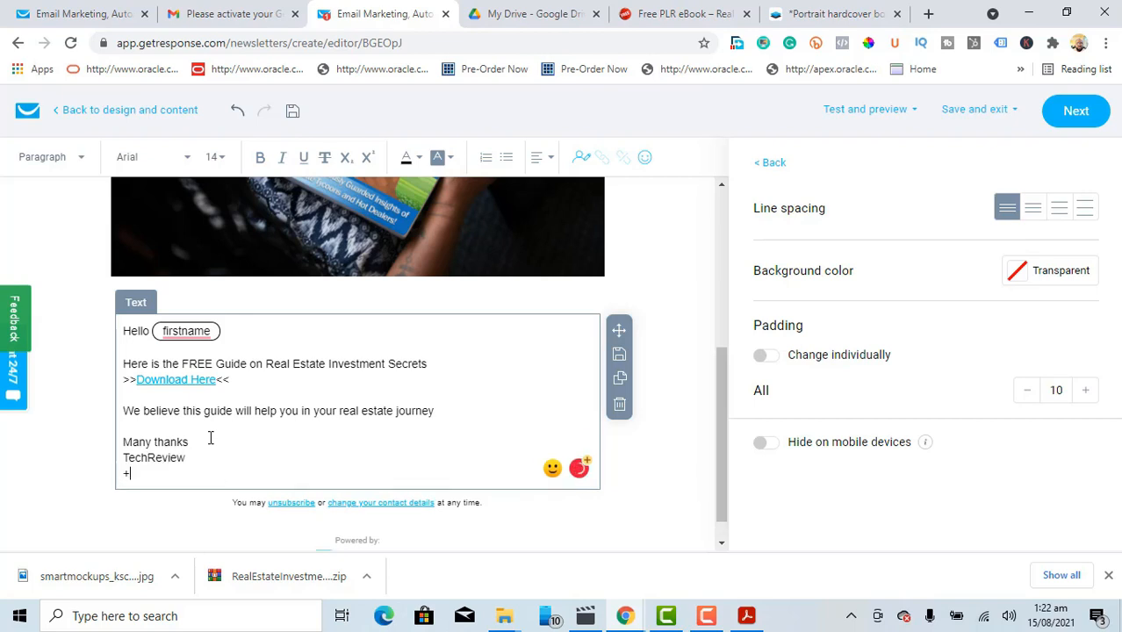
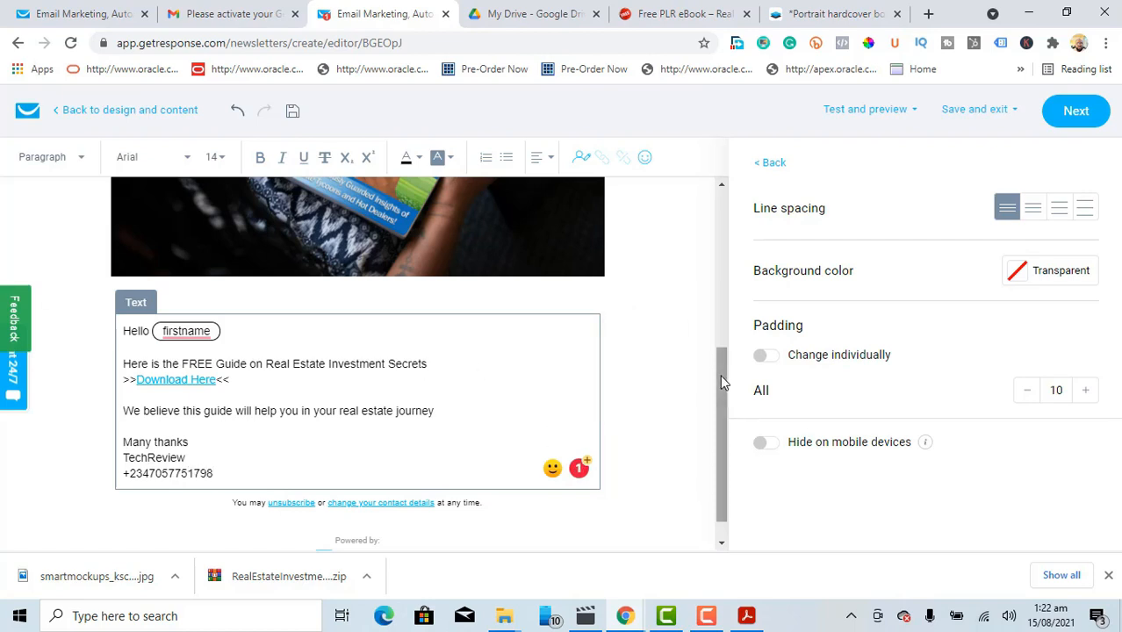
pyautogui.moveTo(720, 374); pyautogui.dragTo(718, 199)
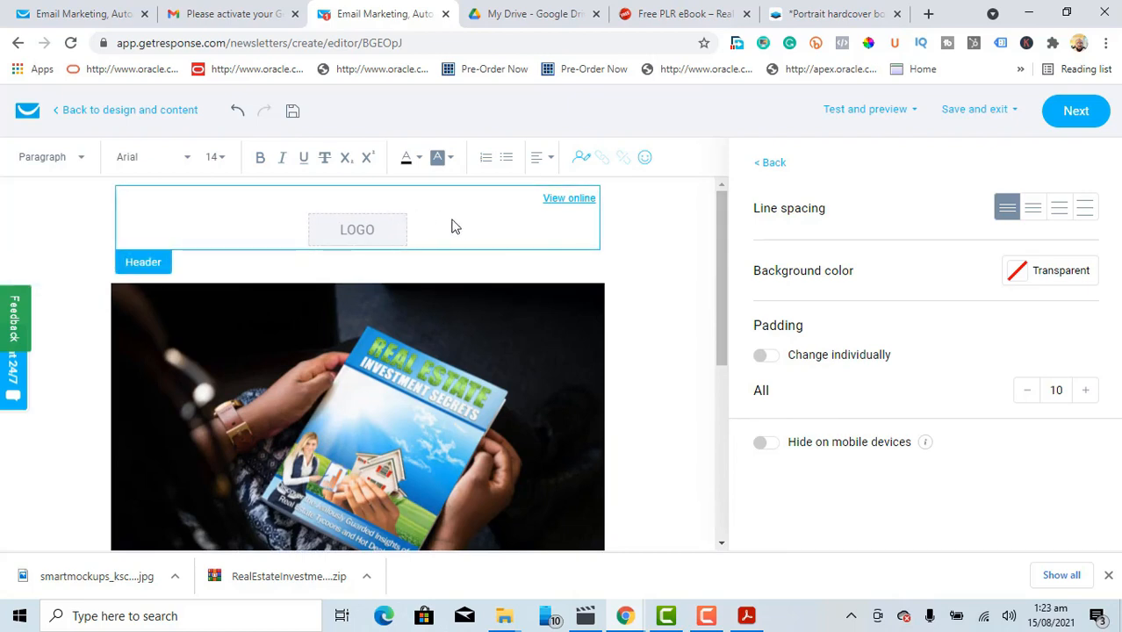
# Step: Switch off 'Show View online link' and 'Show logo' in the Message style header settings
pyautogui.click(505, 240)
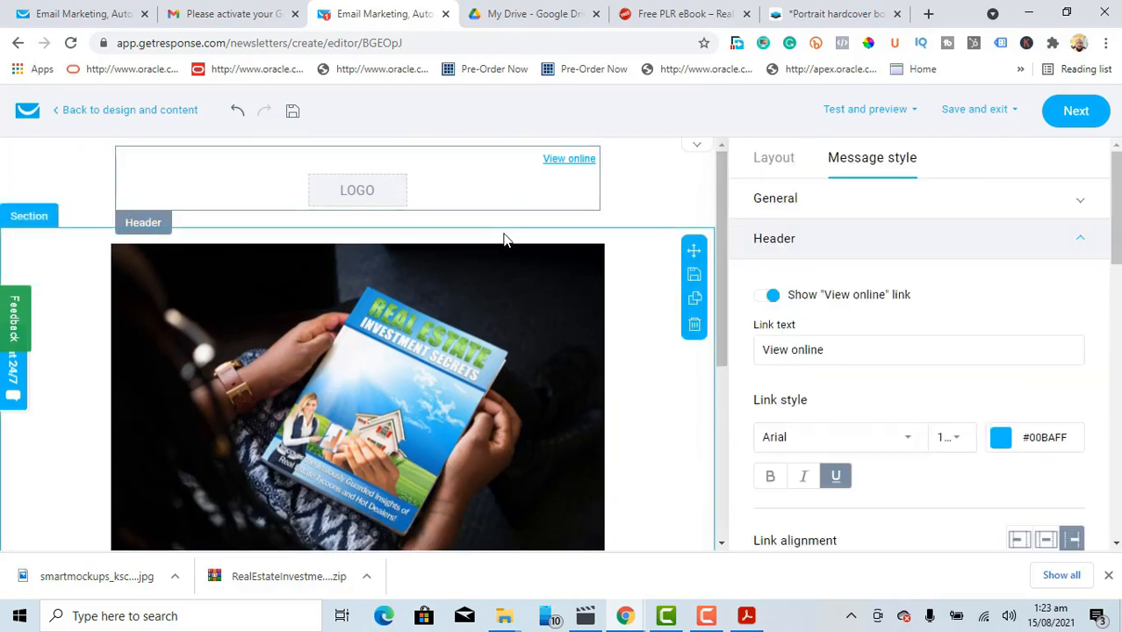
pyautogui.click(760, 298)
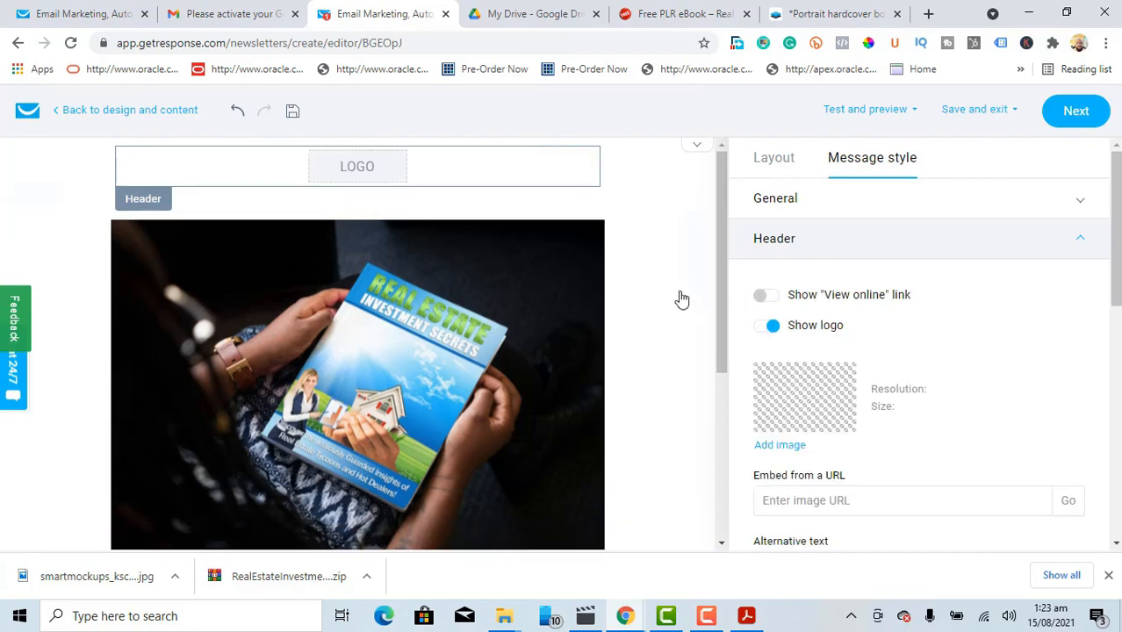
pyautogui.click(763, 326)
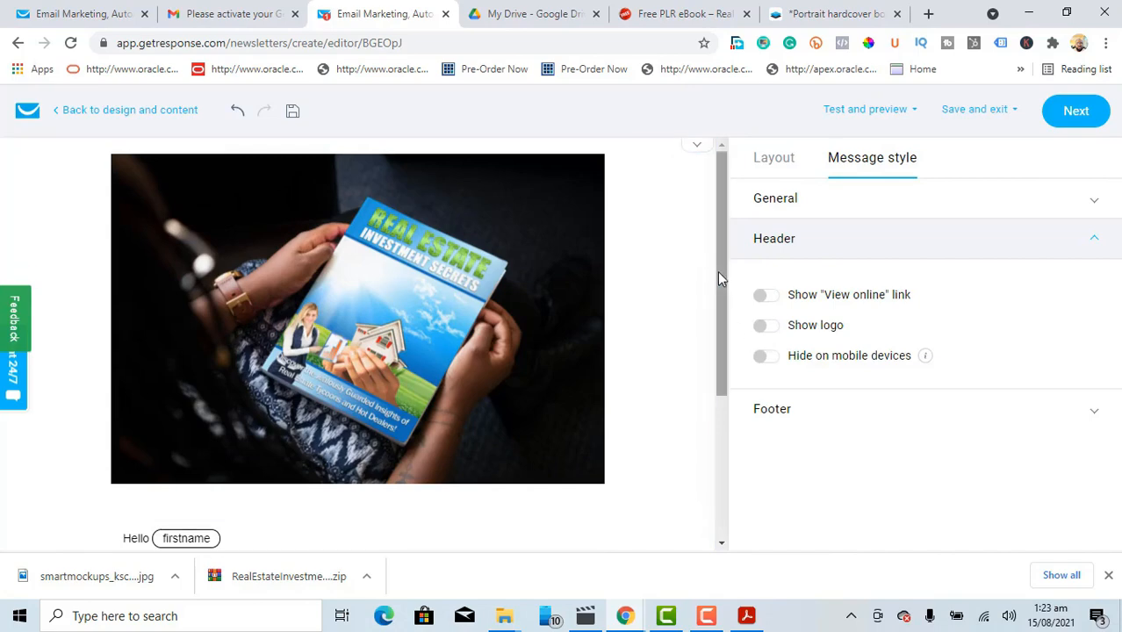
pyautogui.scroll(-2, 716, 236)
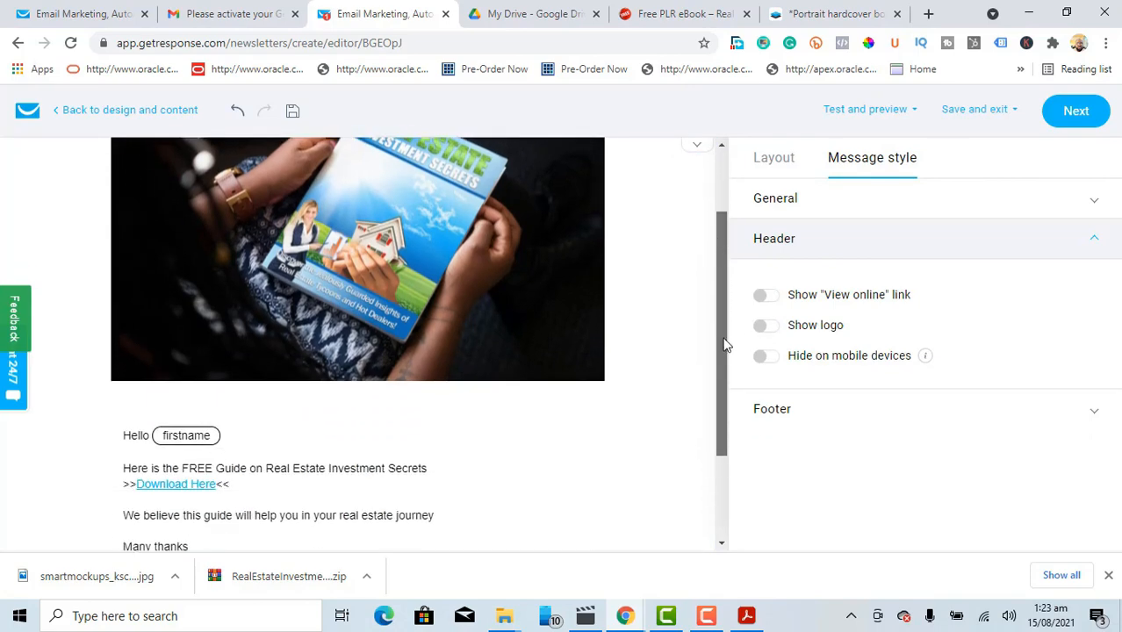
pyautogui.scroll(1, 726, 304)
pyautogui.moveTo(726, 303); pyautogui.dragTo(716, 230)
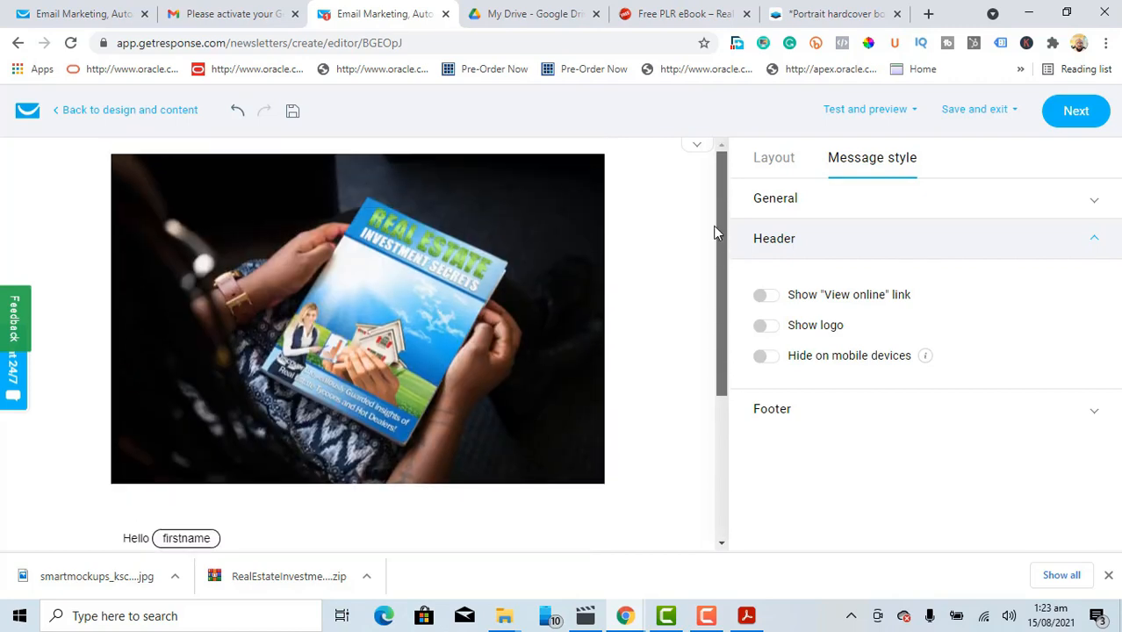
# Step: Leave the editor and save the Email1 message as a draft
pyautogui.click(1076, 112)
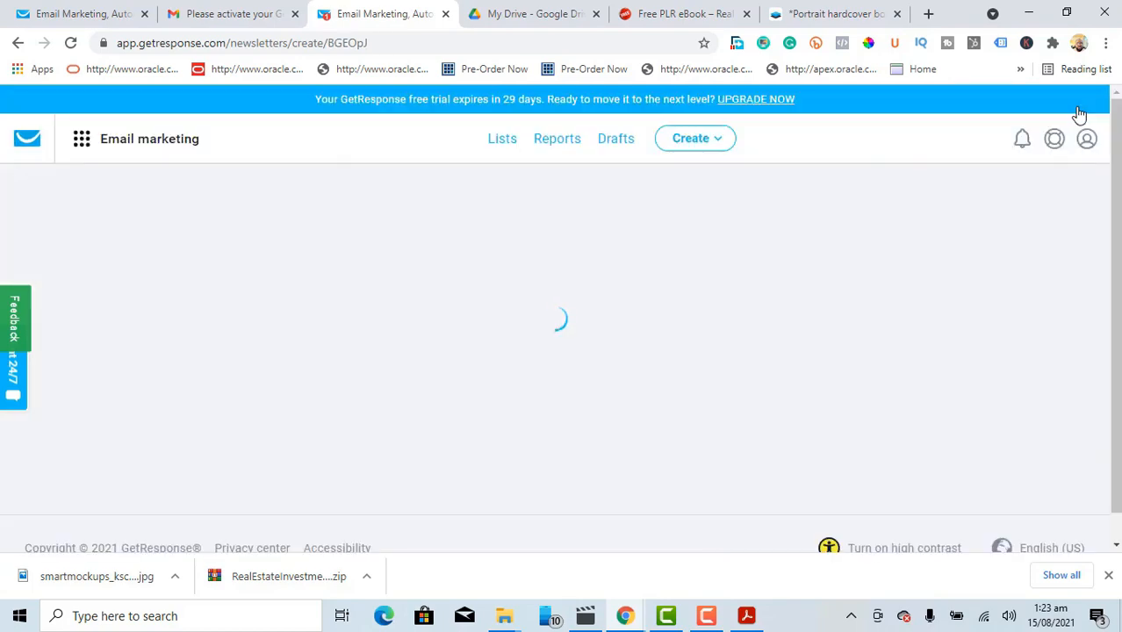
pyautogui.scroll(-15, 1093, 167)
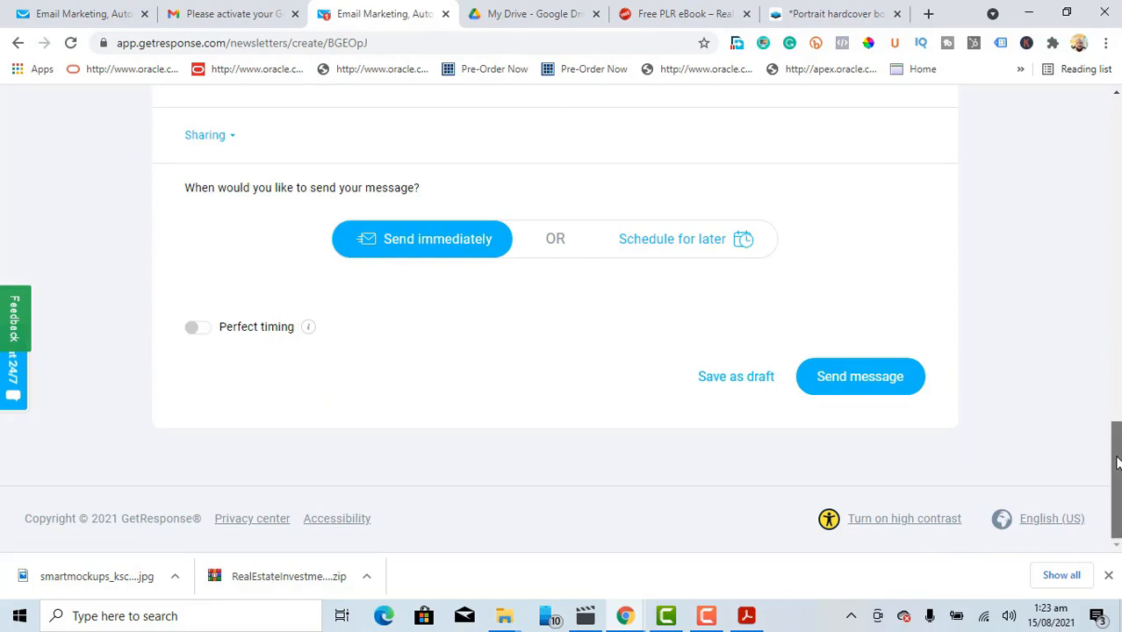
pyautogui.moveTo(1119, 451)
pyautogui.mouseDown()
pyautogui.moveTo(1118, 391)
pyautogui.moveTo(1119, 465)
pyautogui.mouseUp()
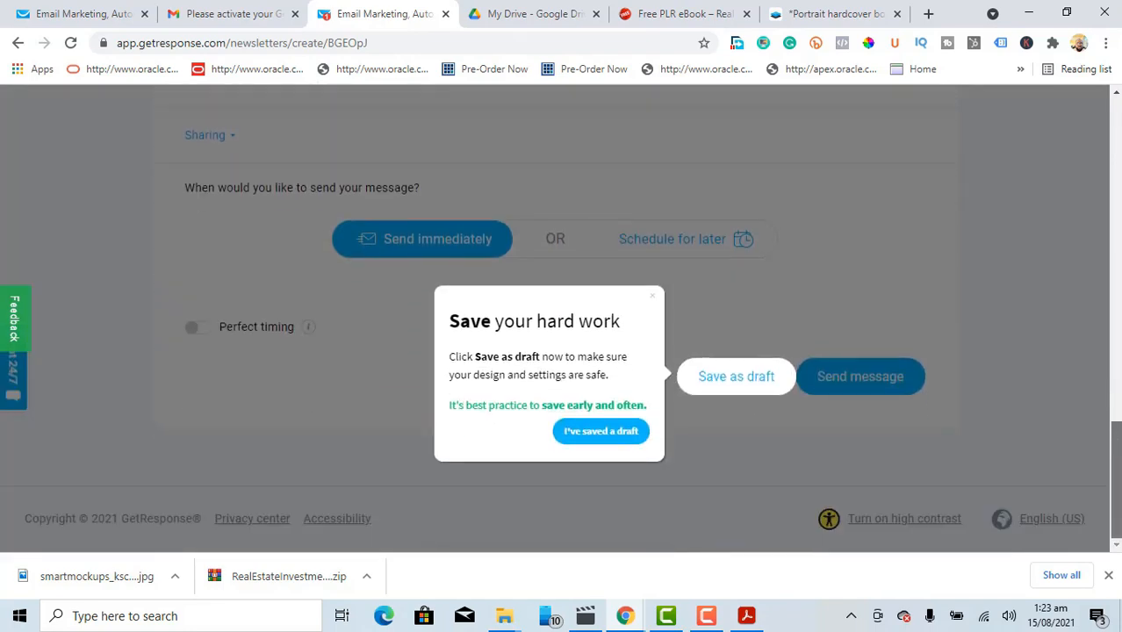
pyautogui.click(730, 378)
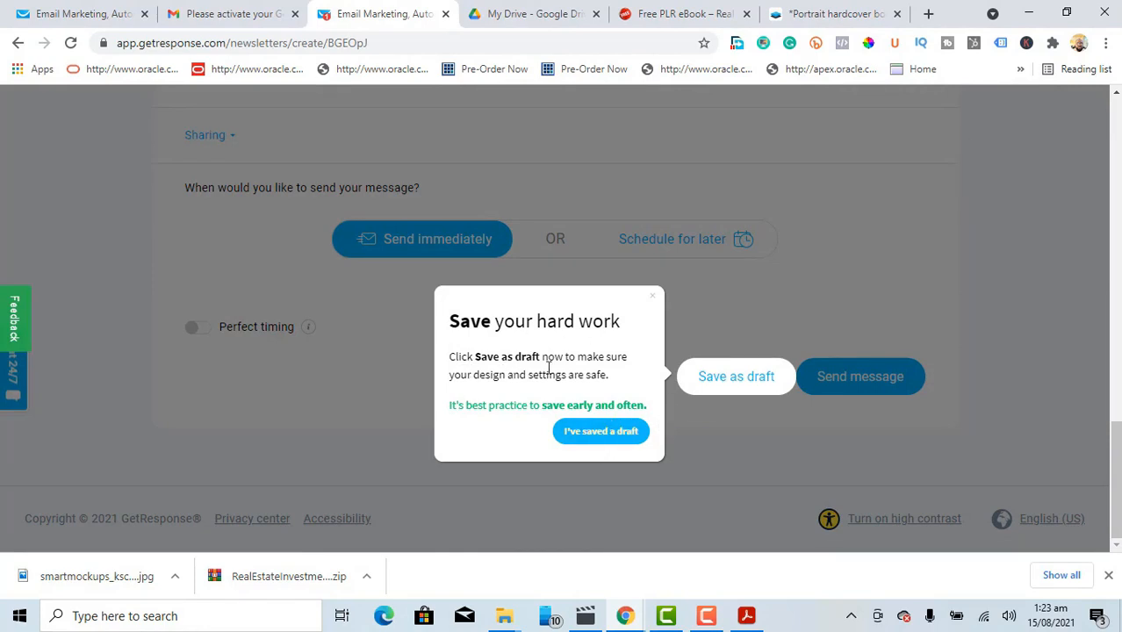
# Step: Dismiss the 'Save your hard work' and 'Sending your email' tour popups
pyautogui.click(608, 437)
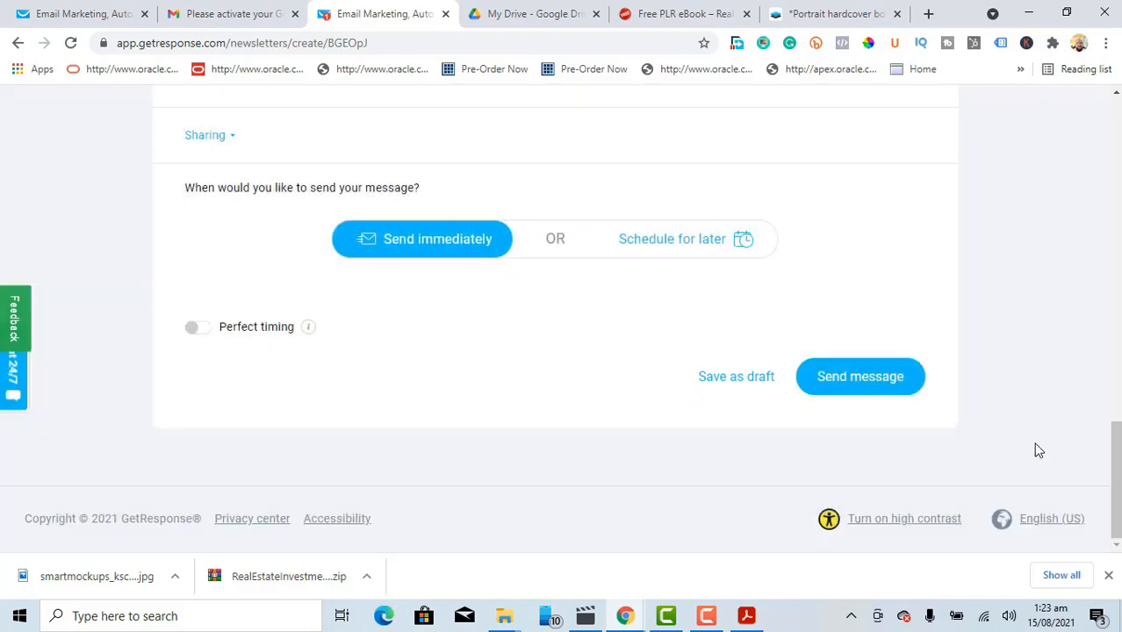
pyautogui.moveTo(1114, 457); pyautogui.dragTo(1118, 432)
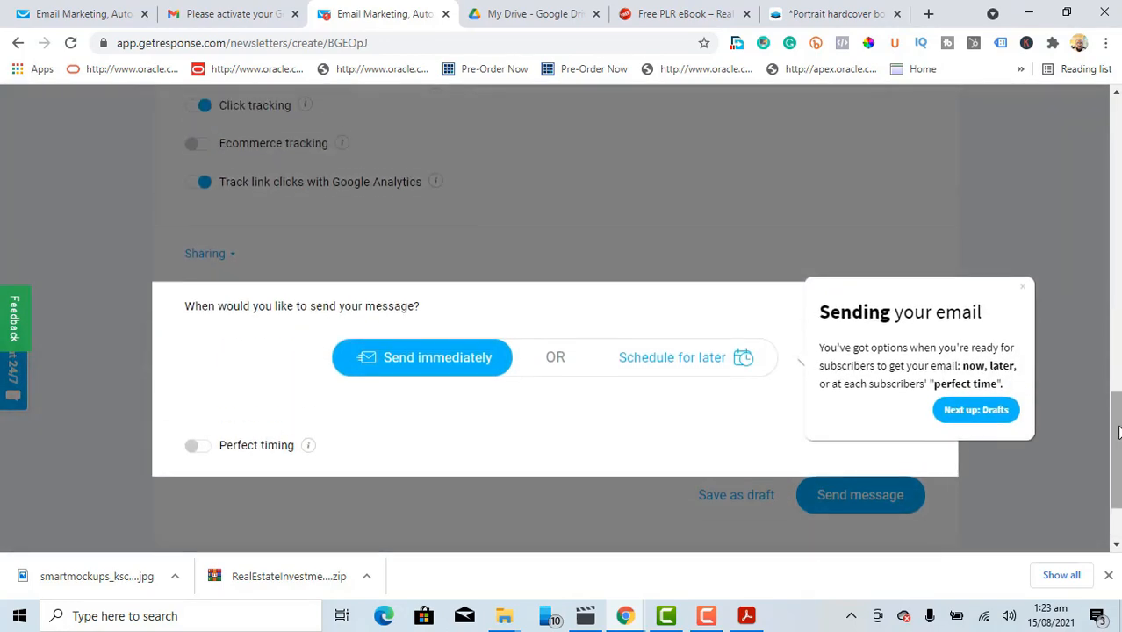
pyautogui.click(1025, 292)
pyautogui.moveTo(1117, 434); pyautogui.dragTo(1117, 286)
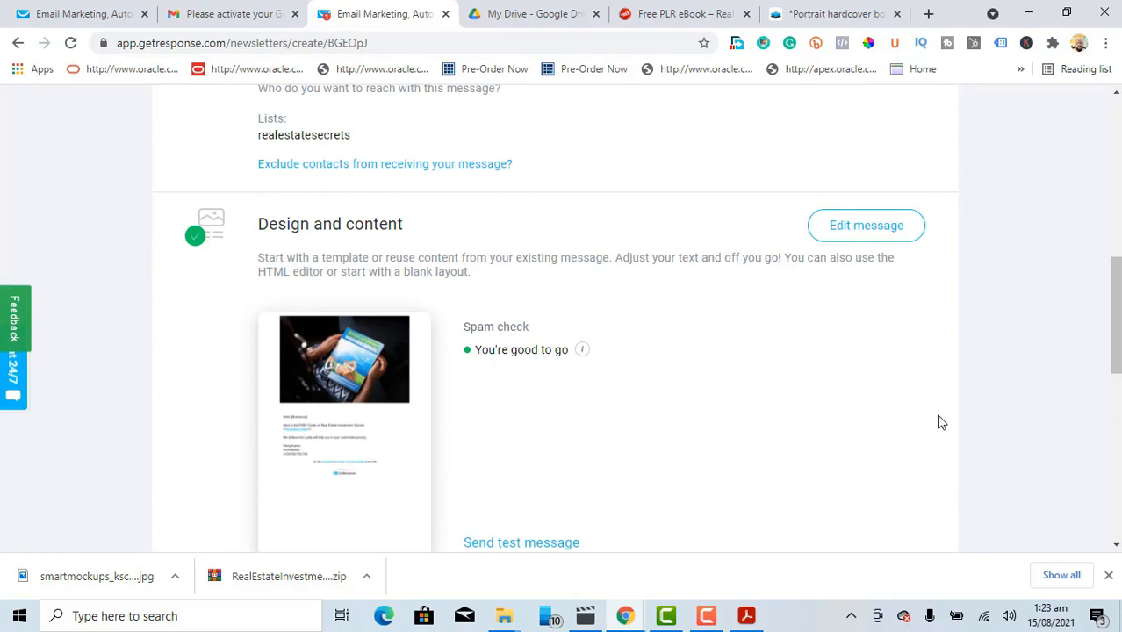
pyautogui.moveTo(1117, 314); pyautogui.dragTo(1117, 156)
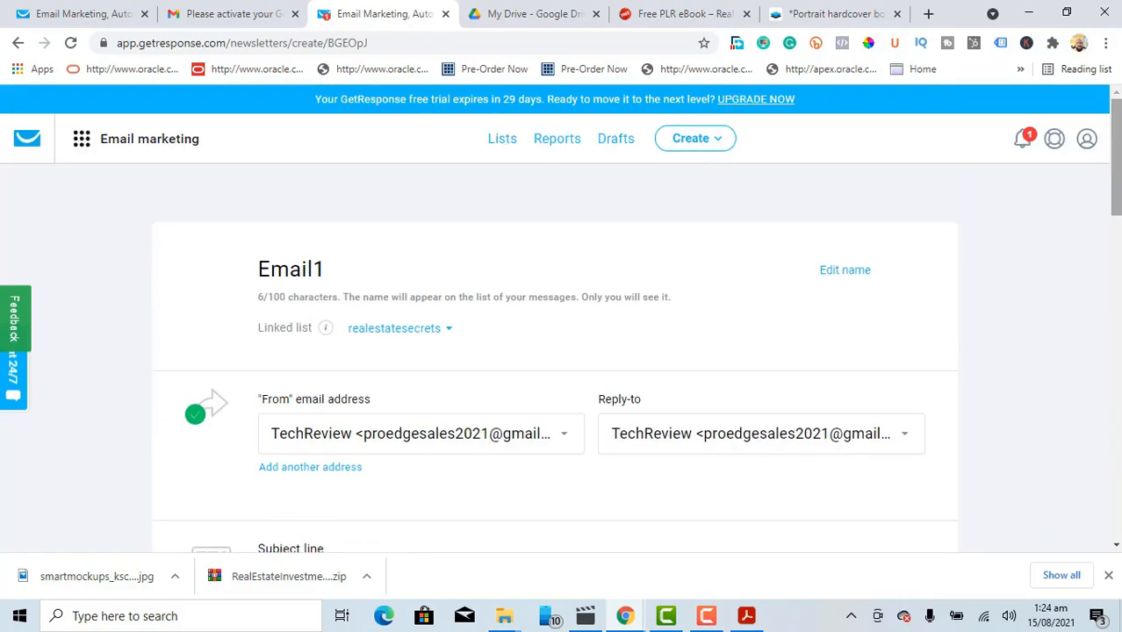
# Step: Create a newsletter named Email2 and change its linked list from proedgesales2021 to realestatesecrets
pyautogui.click(718, 145)
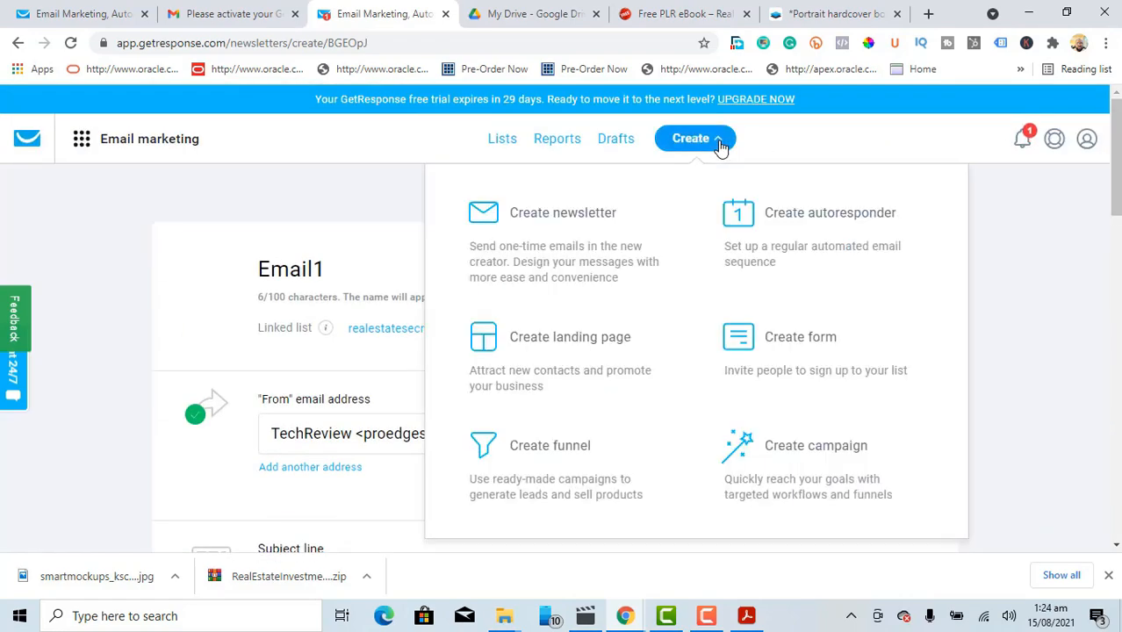
pyautogui.click(563, 220)
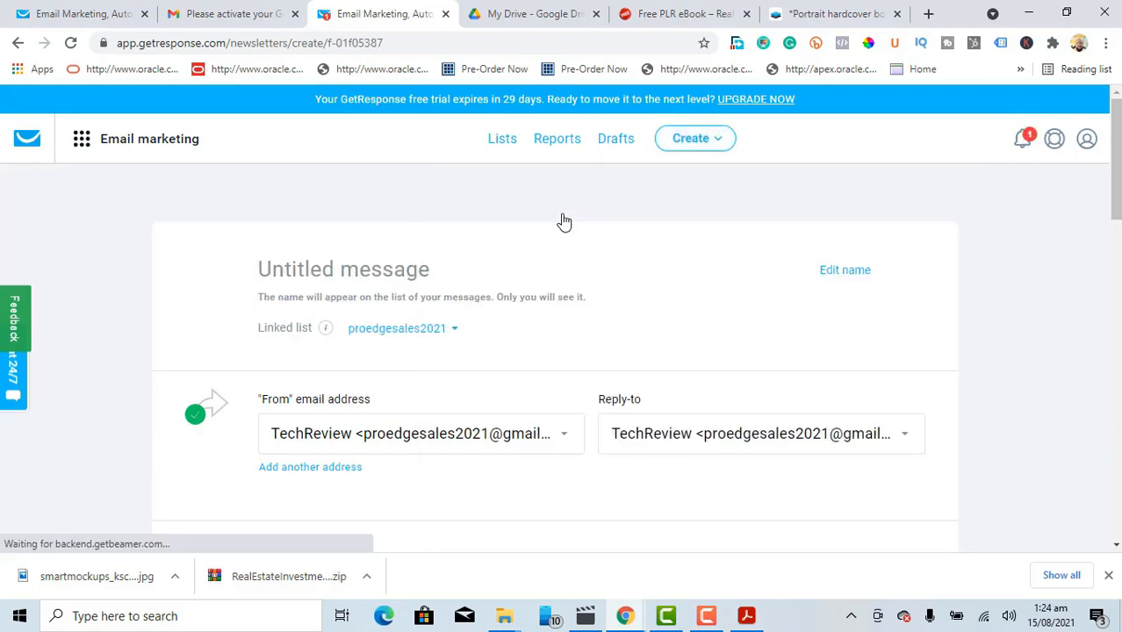
pyautogui.write('Em')
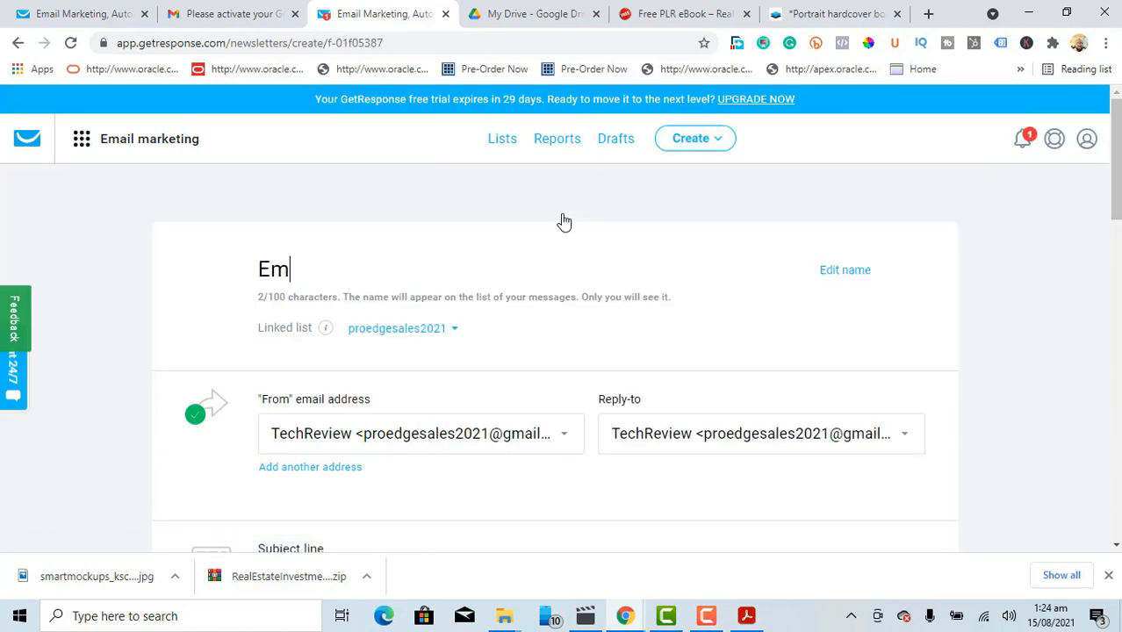
pyautogui.write('ail2')
pyautogui.click(454, 330)
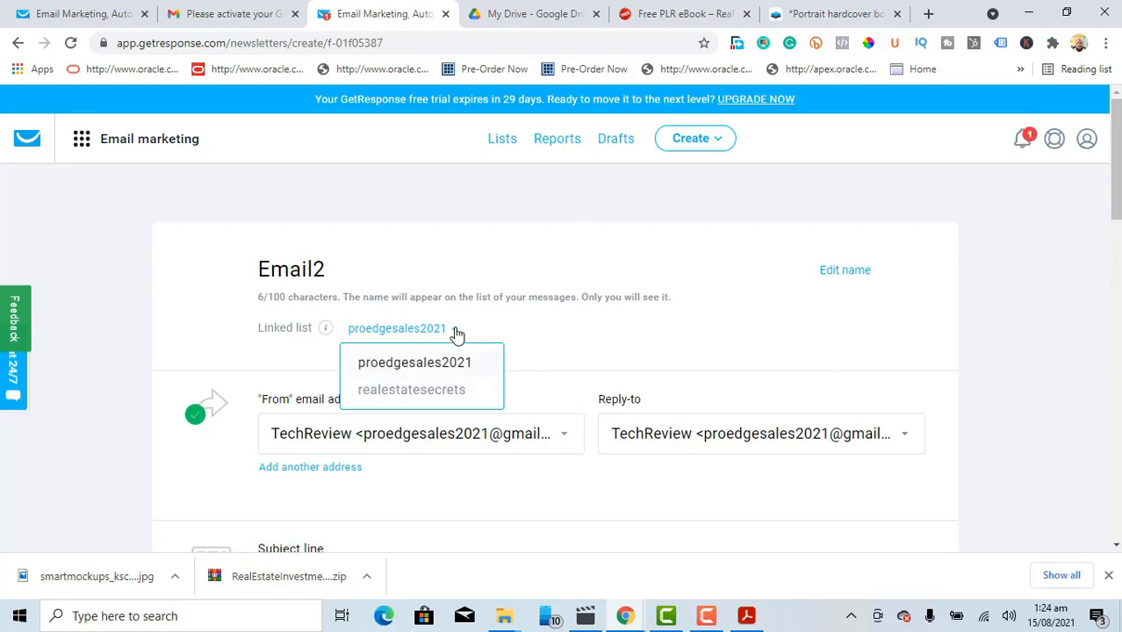
pyautogui.click(438, 391)
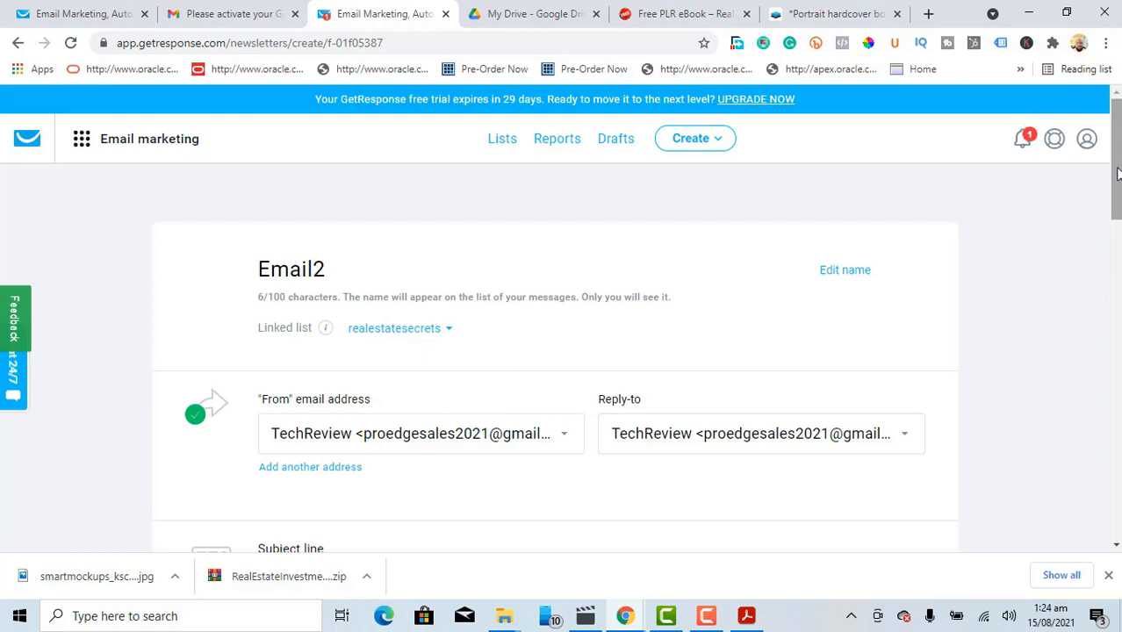
pyautogui.moveTo(1117, 173); pyautogui.dragTo(1117, 251)
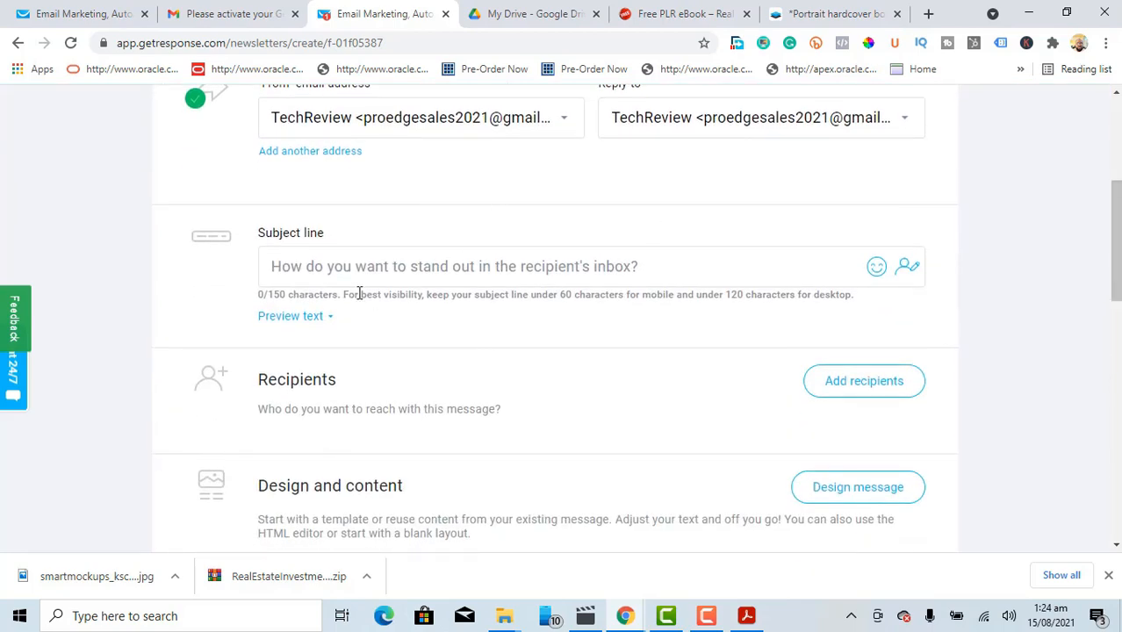
# Step: Enter the subject 'Good day - Have you had time to read up our FREE Guide?' and tick realestatesecrets as recipients
pyautogui.click(339, 269)
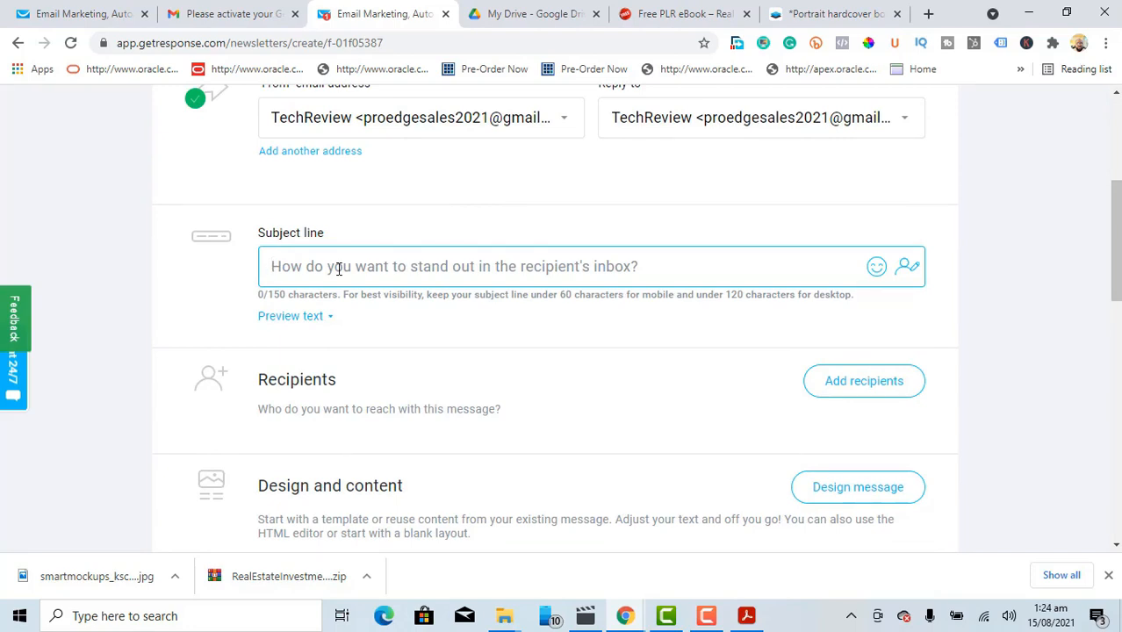
pyautogui.write('Good ')
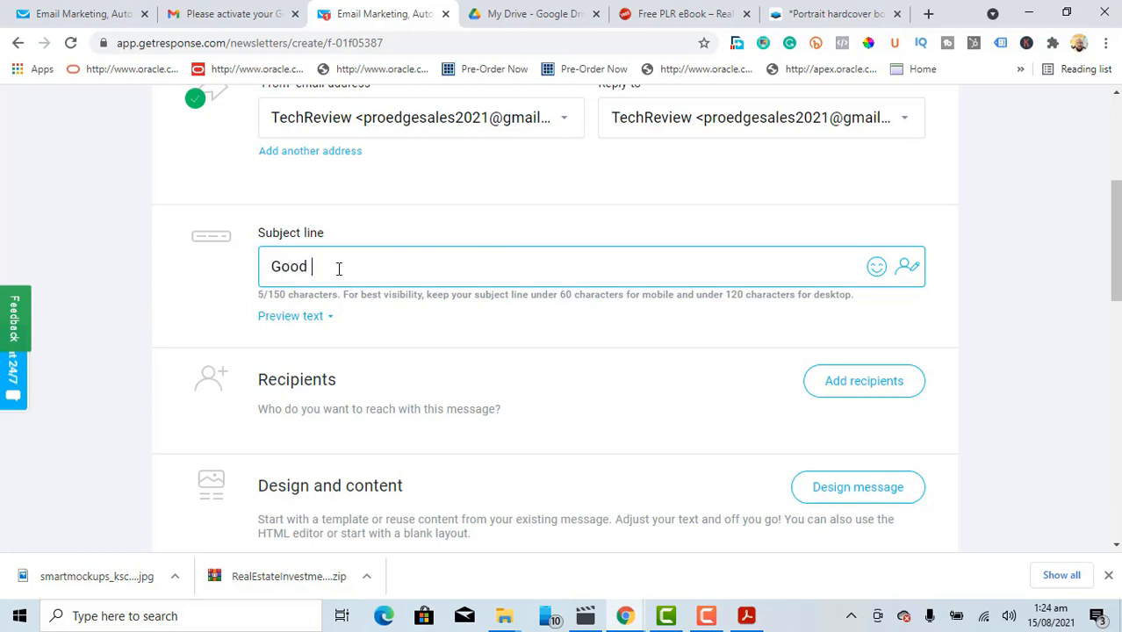
pyautogui.write('aday')
pyautogui.write(' - H')
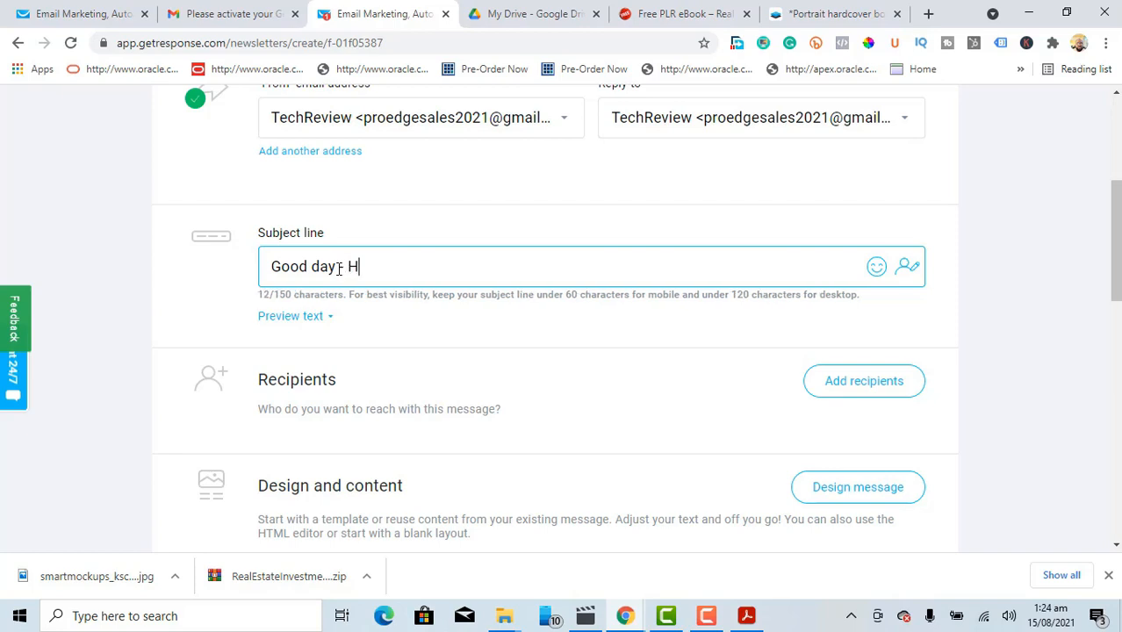
pyautogui.write('ave you ha')
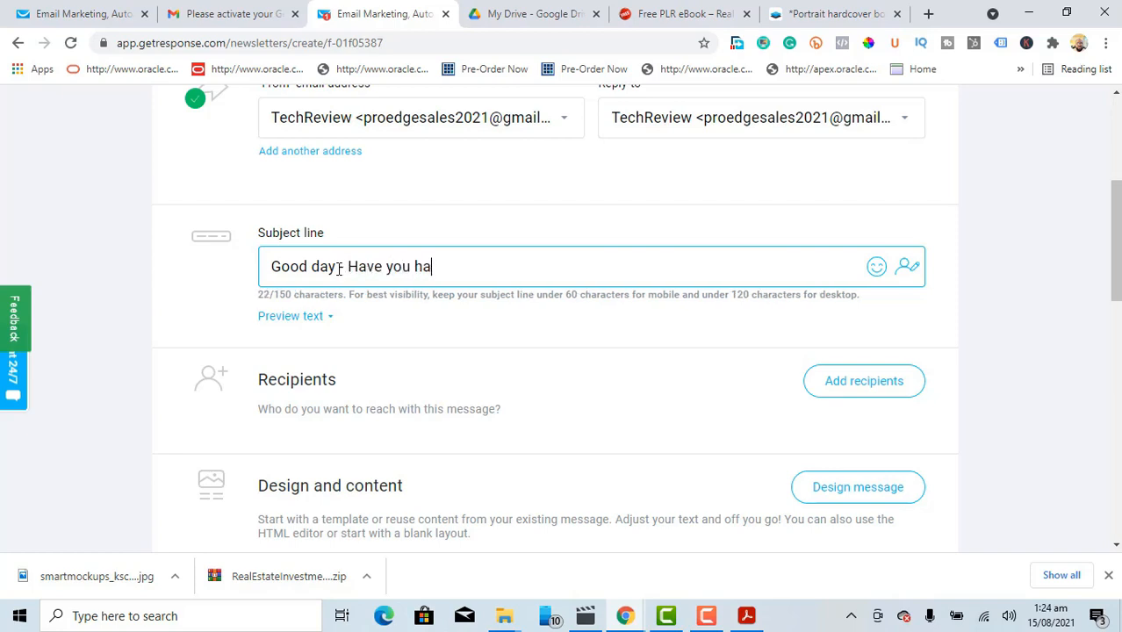
pyautogui.write('d time to read u')
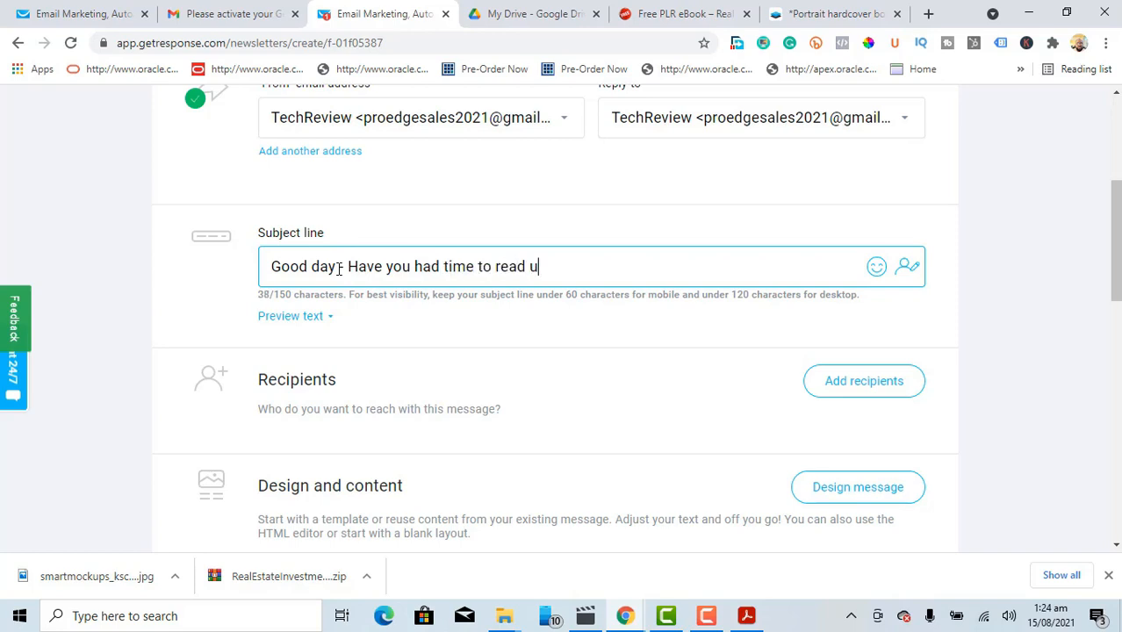
pyautogui.write('p our FREE')
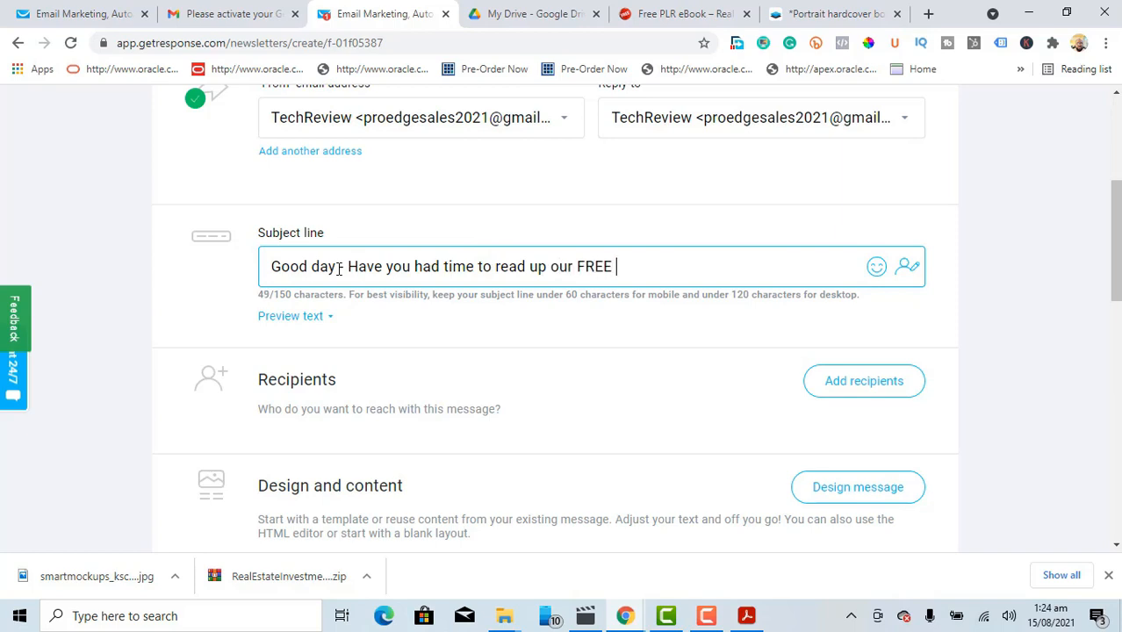
pyautogui.write(' Guide?')
pyautogui.moveTo(1116, 224); pyautogui.dragTo(1116, 253)
pyautogui.click(866, 268)
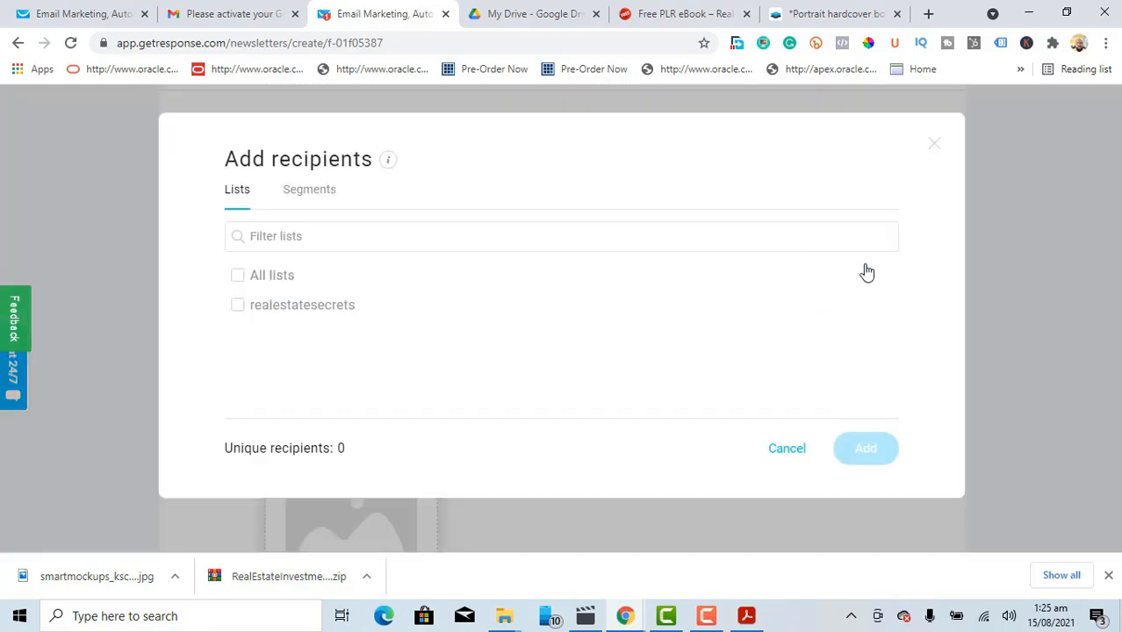
pyautogui.click(237, 307)
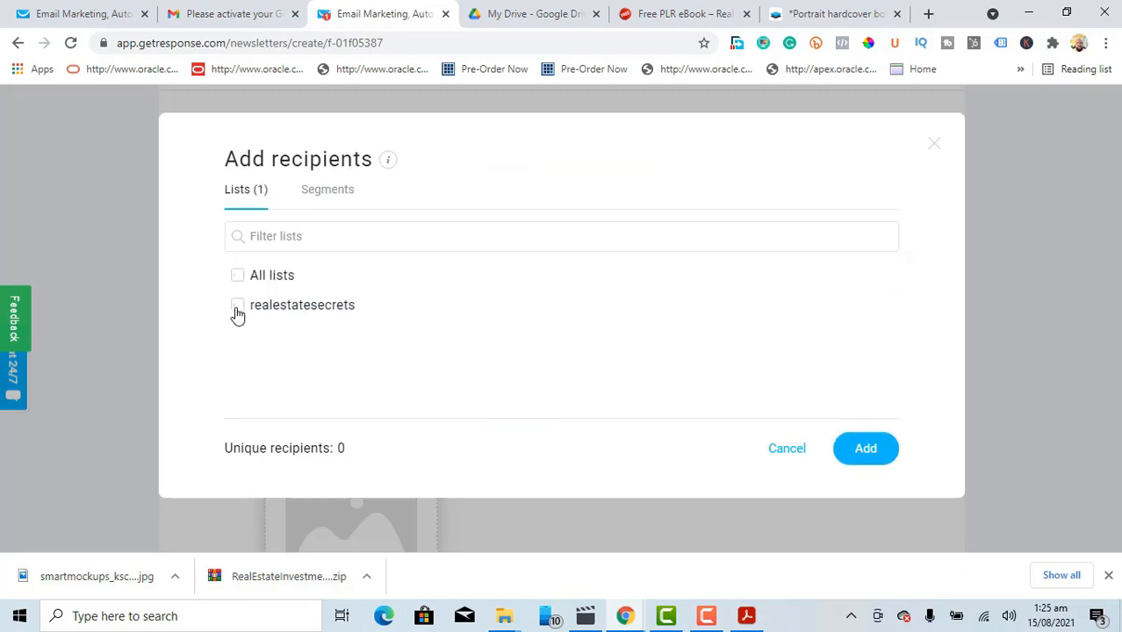
# Step: Add realestatesecrets as recipients and start designing Email2 from the 1 column blank template
pyautogui.click(864, 448)
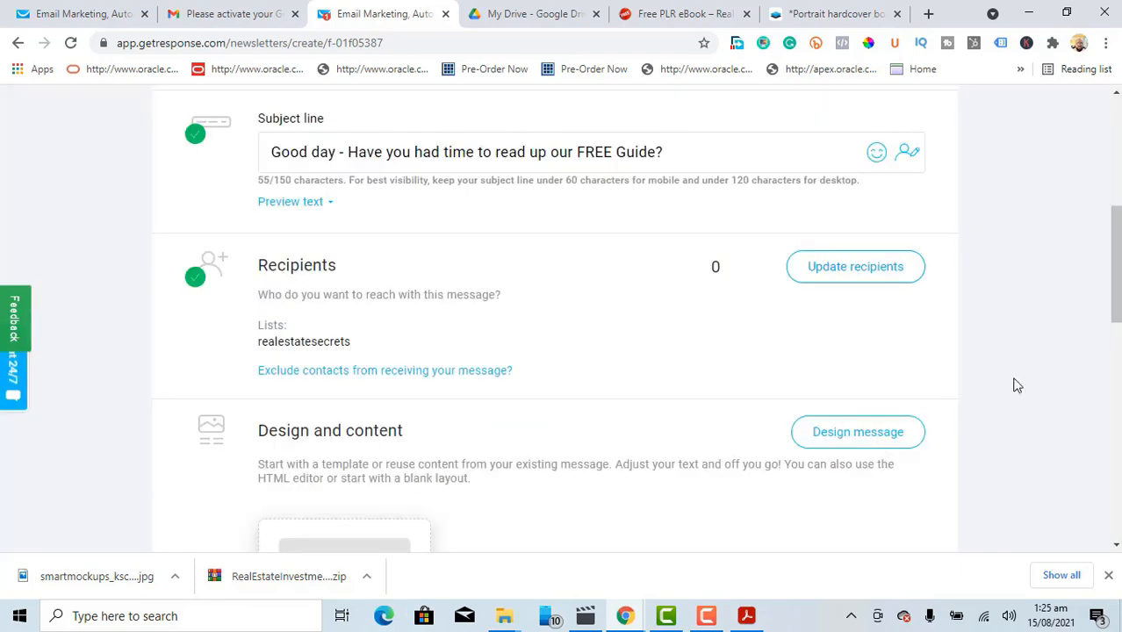
pyautogui.moveTo(1118, 287); pyautogui.dragTo(1117, 333)
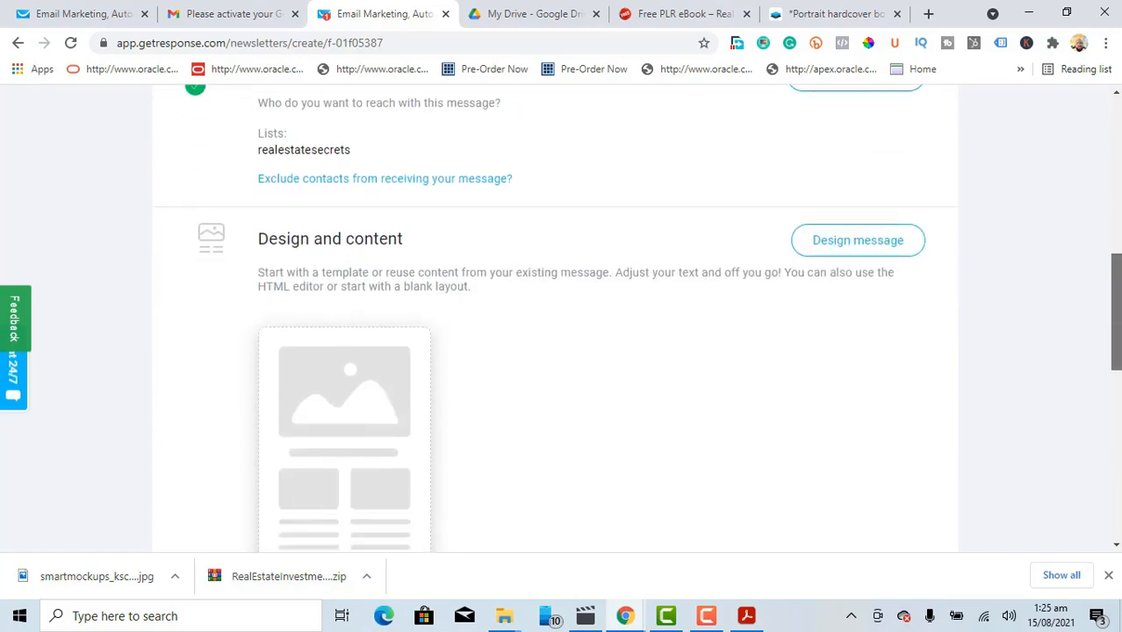
pyautogui.click(895, 230)
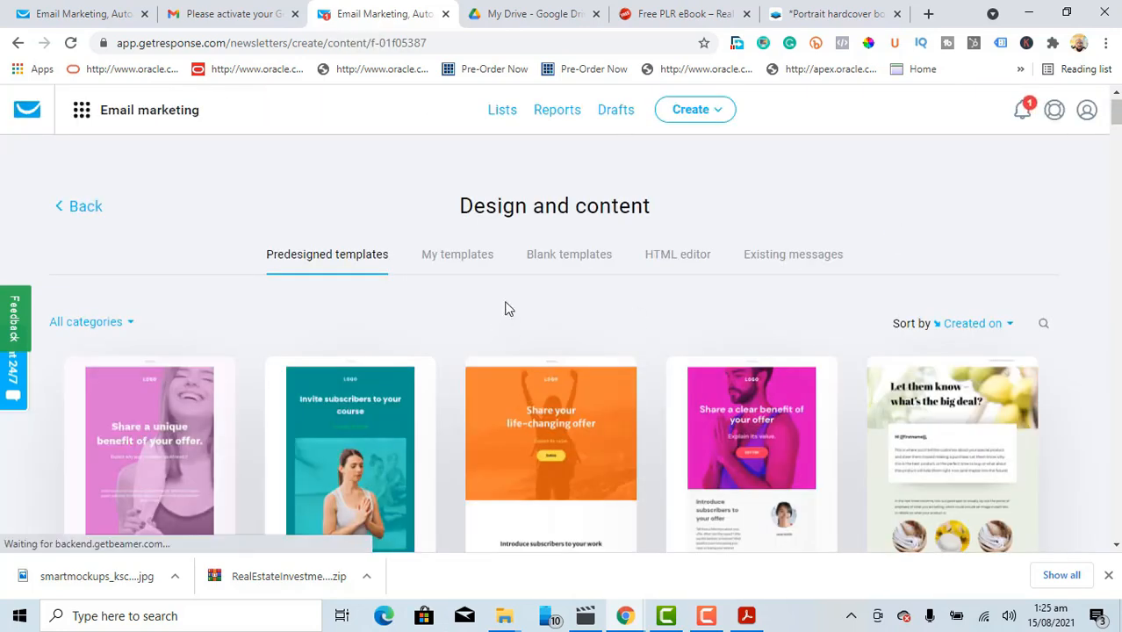
pyautogui.click(555, 260)
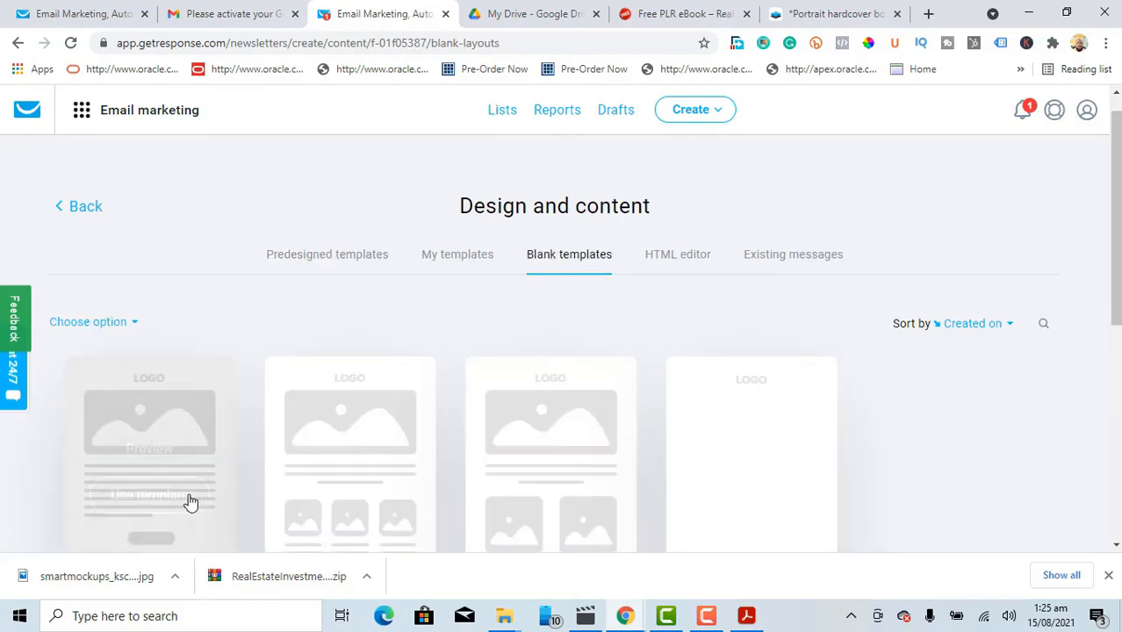
pyautogui.moveTo(147, 514)
pyautogui.click(149, 495)
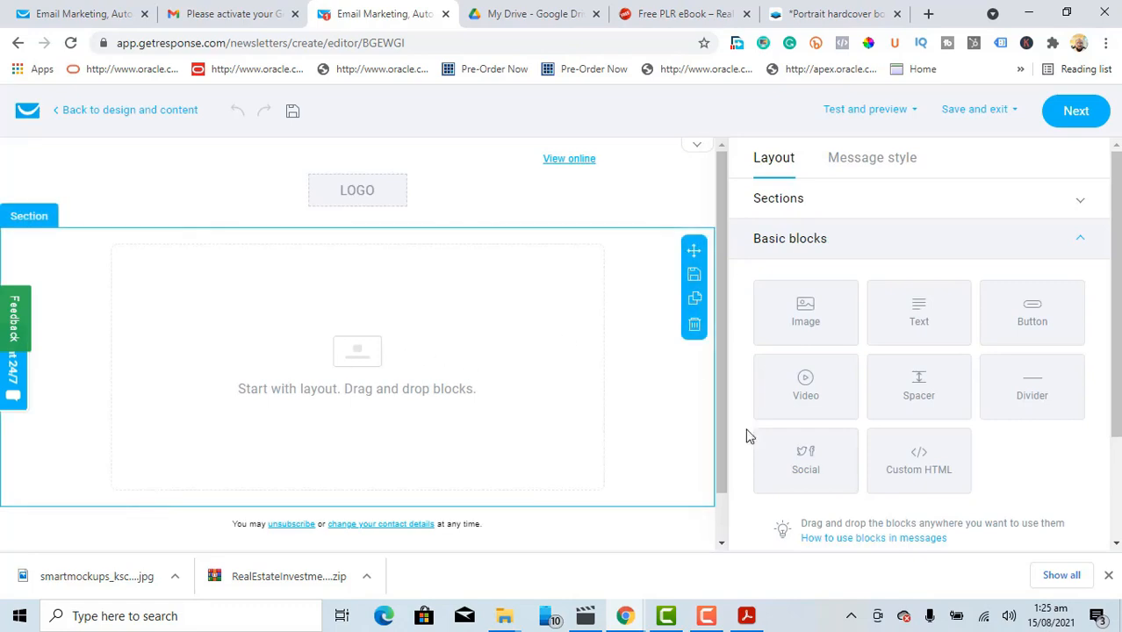
# Step: Insert the smartmockups book mockup photo into a new 600×400 Image block
pyautogui.moveTo(829, 318); pyautogui.dragTo(376, 314)
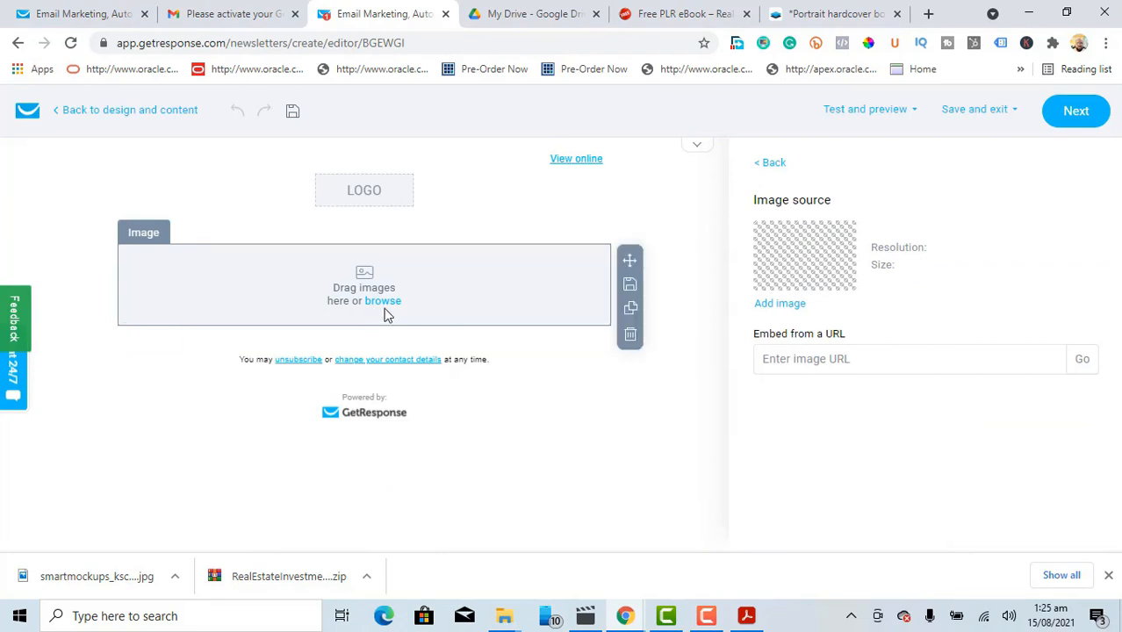
pyautogui.click(384, 303)
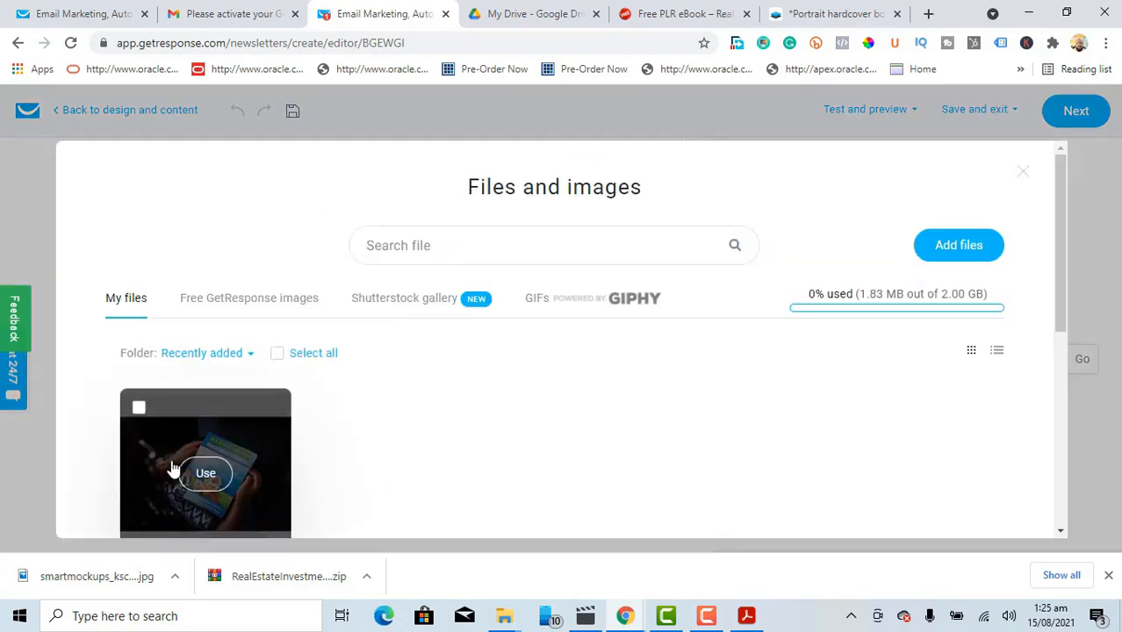
pyautogui.click(204, 472)
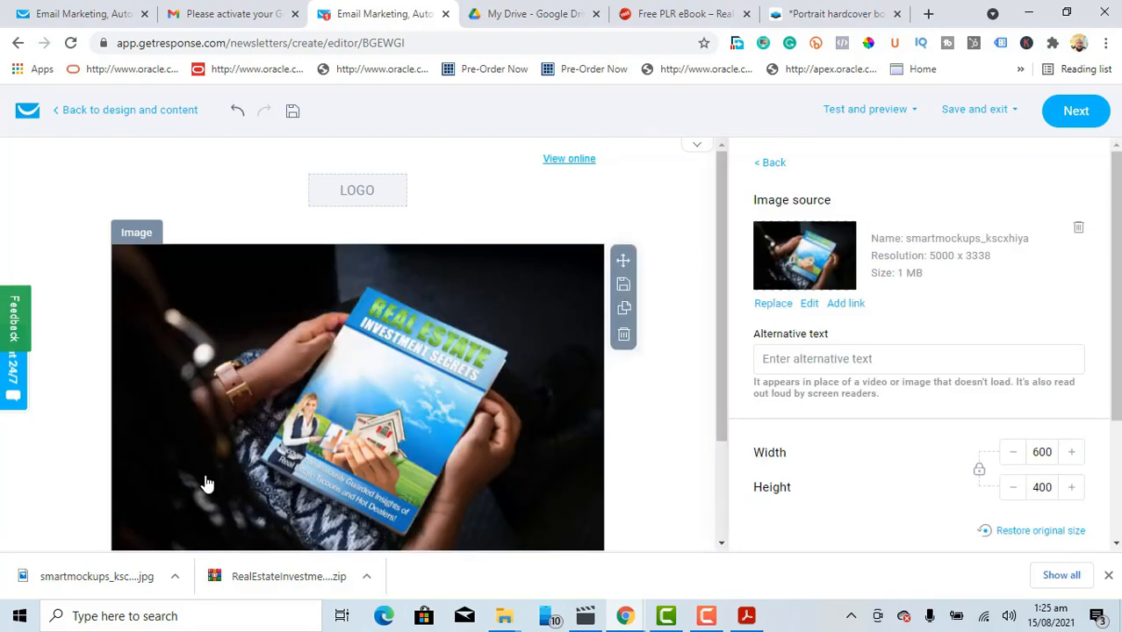
# Step: Hide the View online link and logo in the Message style header settings
pyautogui.click(505, 202)
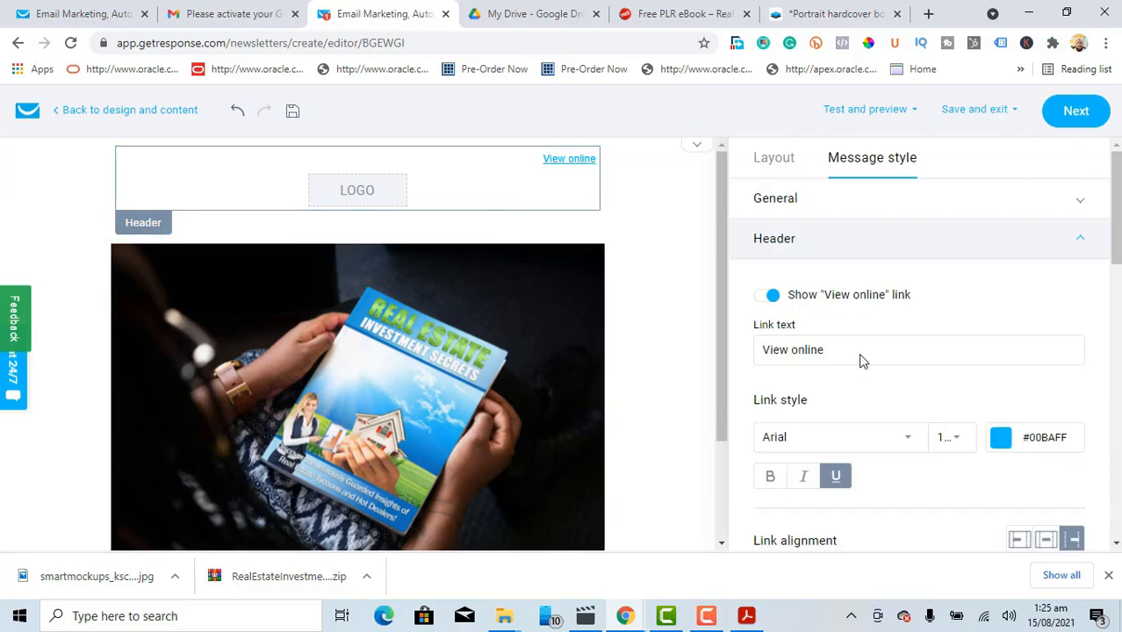
pyautogui.click(761, 296)
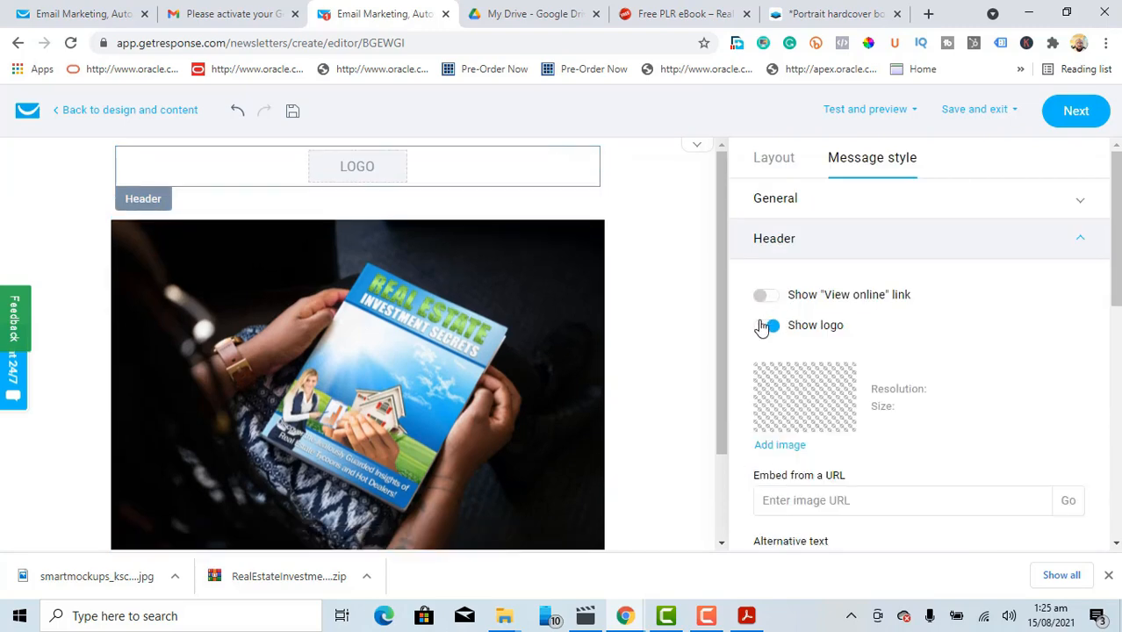
pyautogui.click(762, 326)
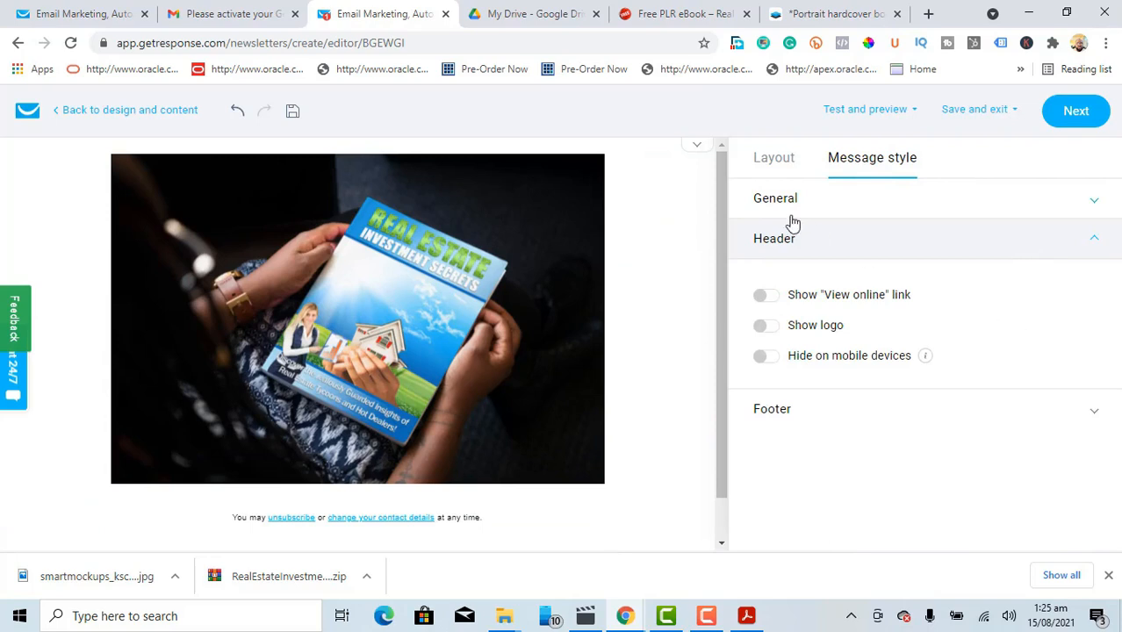
# Step: Add a 20 px Spacer block and a Text block below the image
pyautogui.click(767, 163)
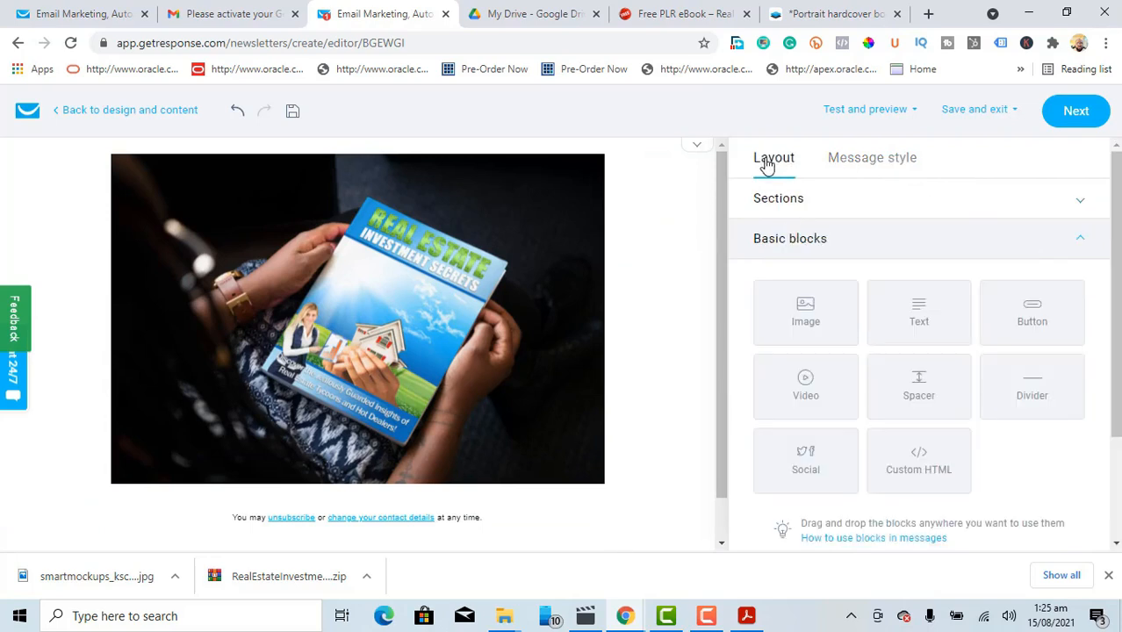
pyautogui.moveTo(922, 381); pyautogui.dragTo(338, 514)
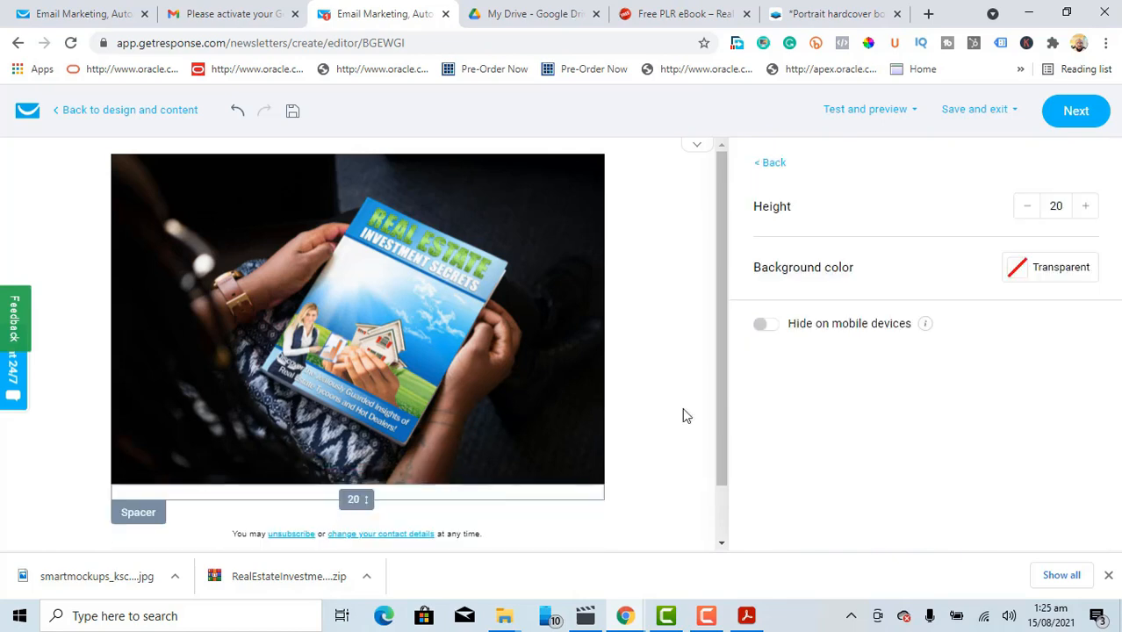
pyautogui.click(769, 165)
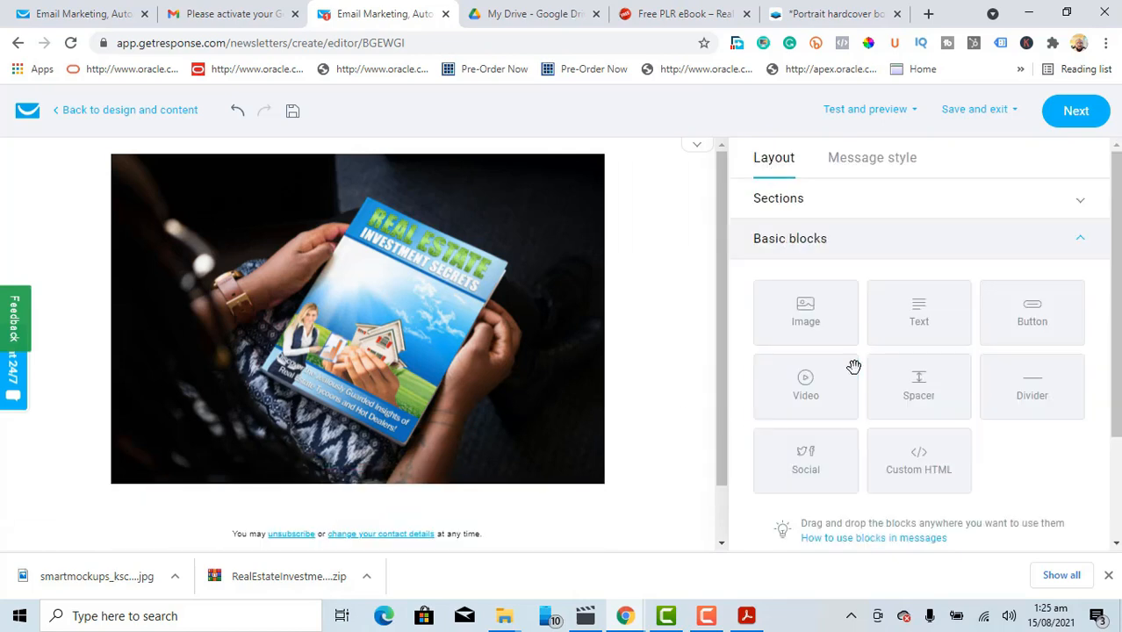
pyautogui.moveTo(919, 321); pyautogui.dragTo(299, 532)
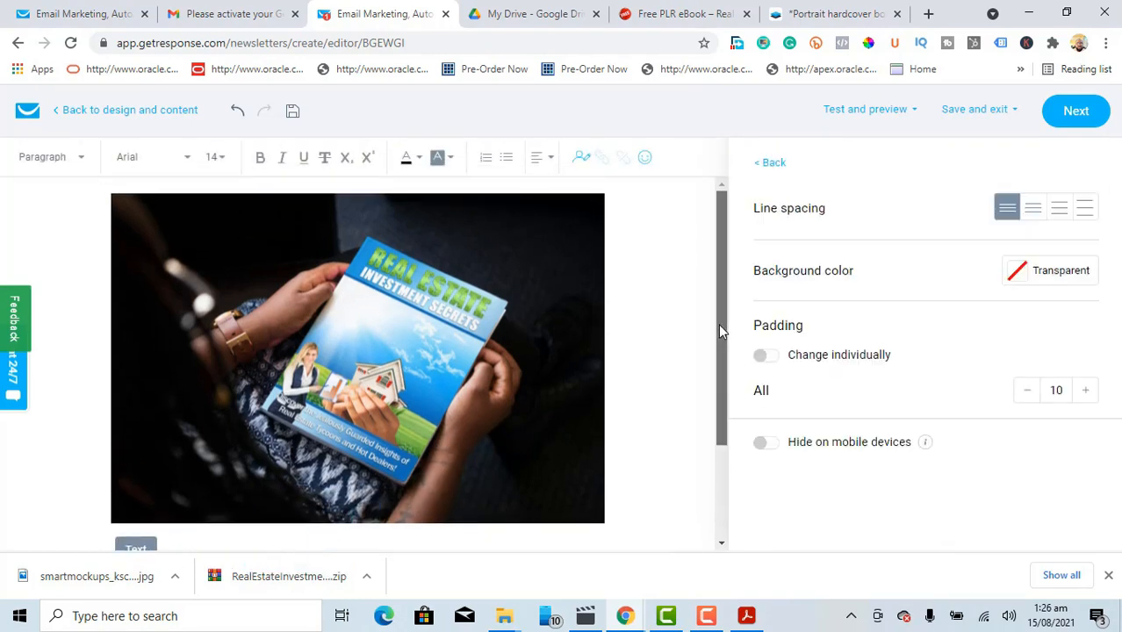
# Step: Greet the reader with 'Hi' followed by the firstname personalization field
pyautogui.moveTo(720, 323); pyautogui.dragTo(734, 435)
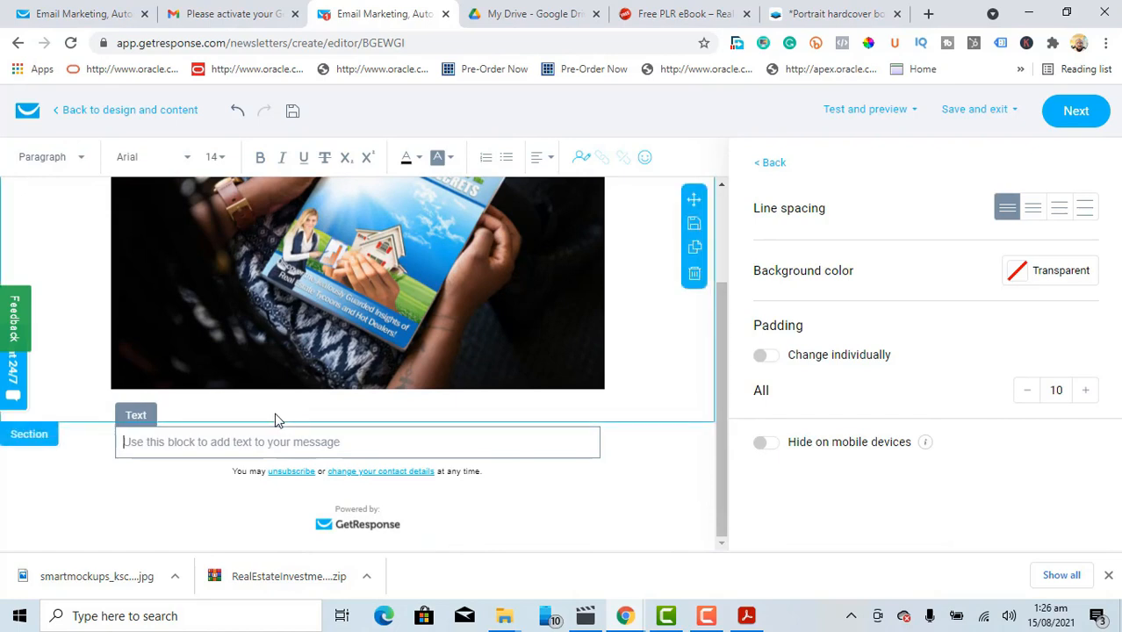
pyautogui.write('Hi')
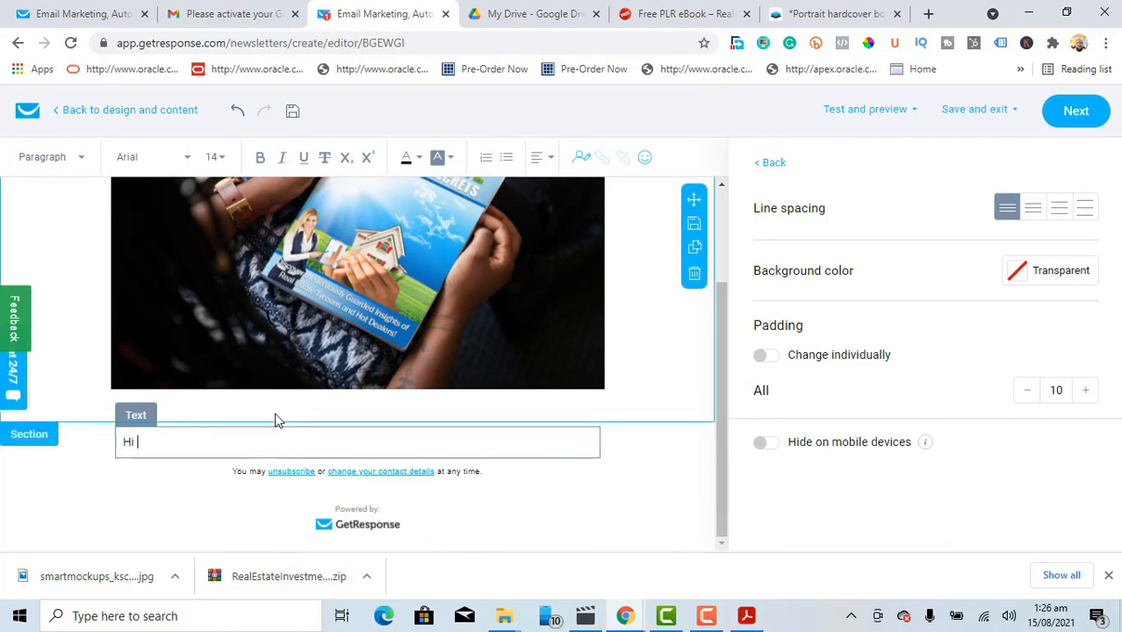
pyautogui.click(581, 158)
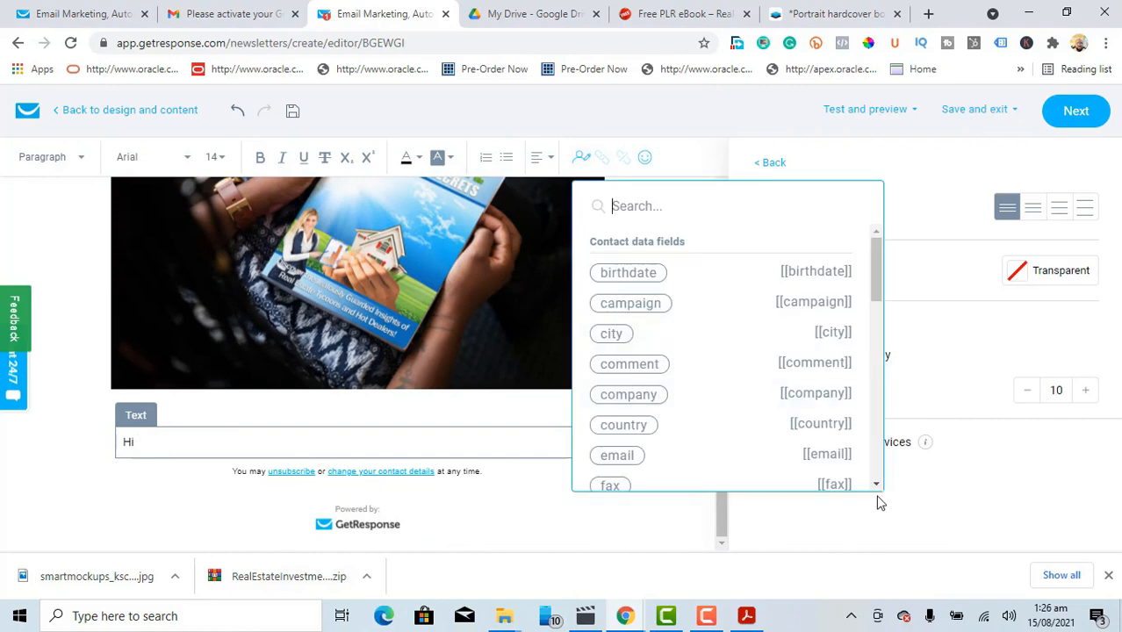
pyautogui.scroll(-3, 878, 487)
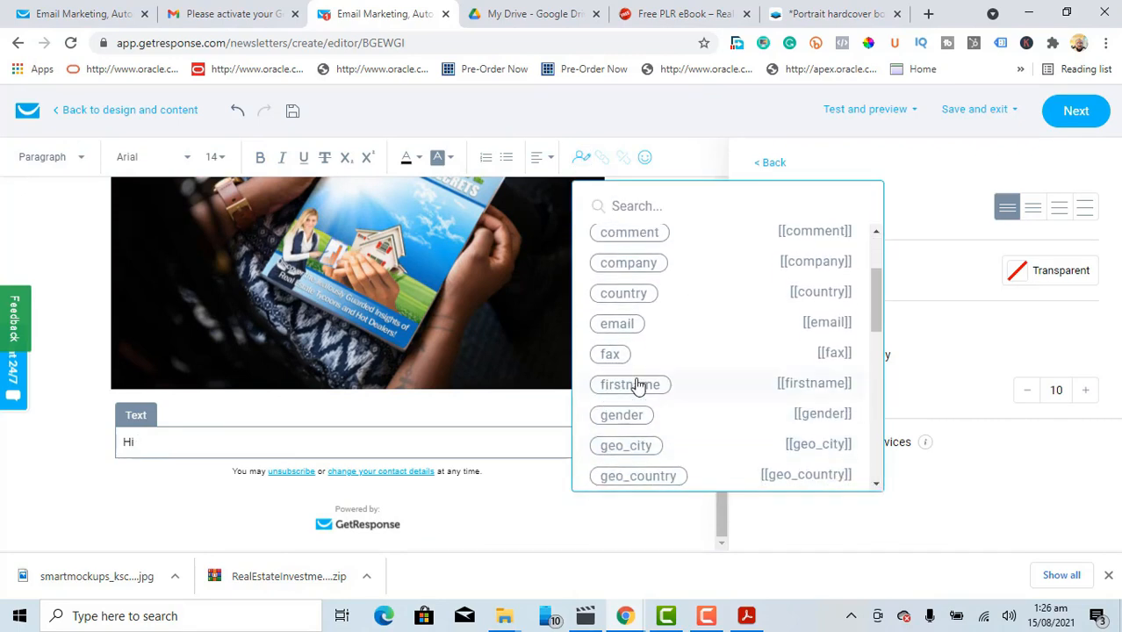
pyautogui.click(643, 392)
pyautogui.press('Return')
pyautogui.press('Return')
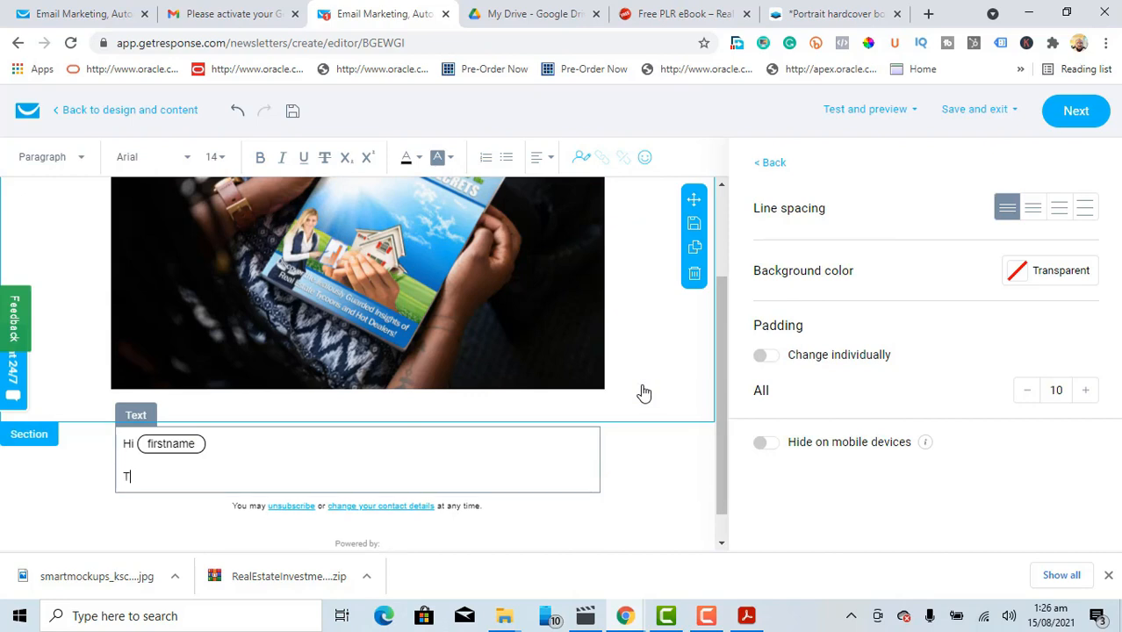
# Step: Write the reminder to confirm their take on the FREE Guide, quoting "Real Estate Investment Secrets"
pyautogui.write('This is a gentle reminder')
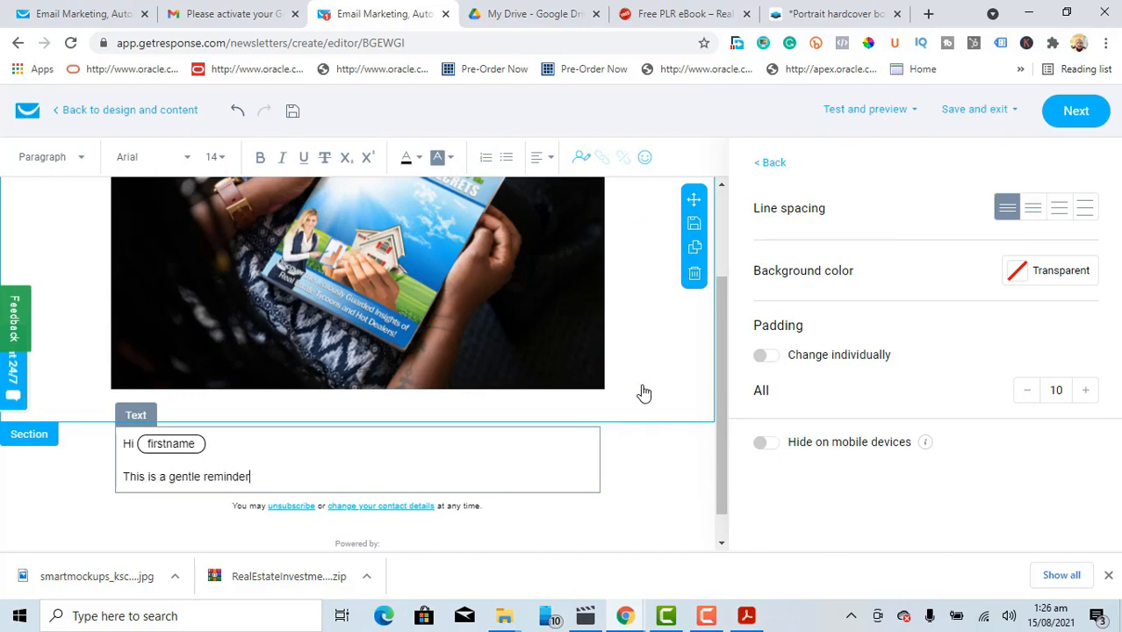
pyautogui.write(' for you to confirm your t')
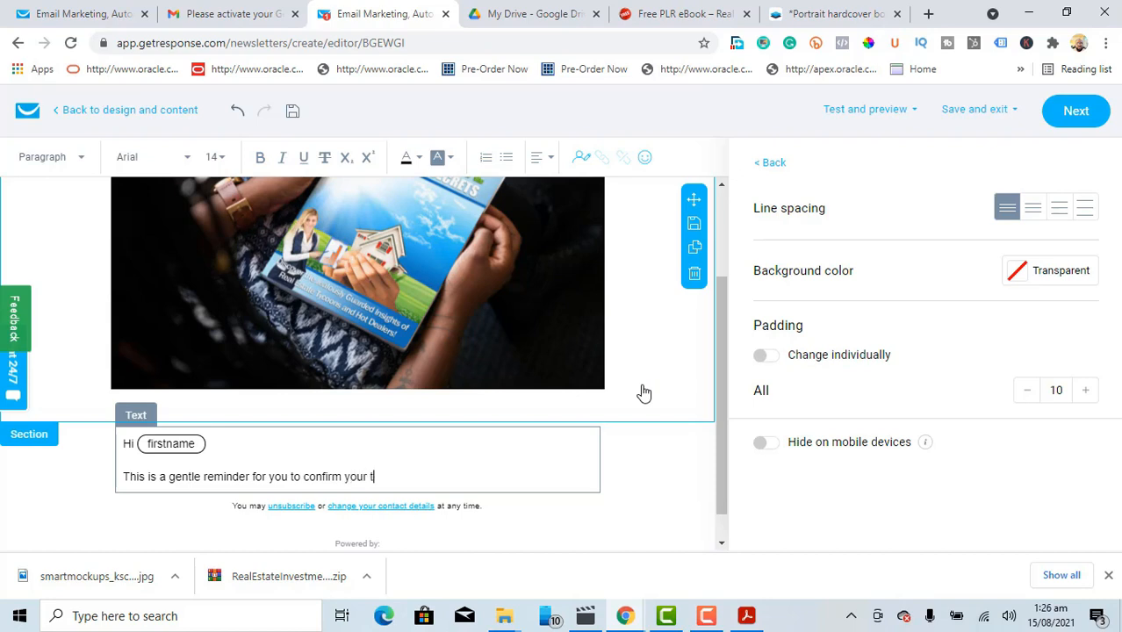
pyautogui.write('ake on the FREE Guide')
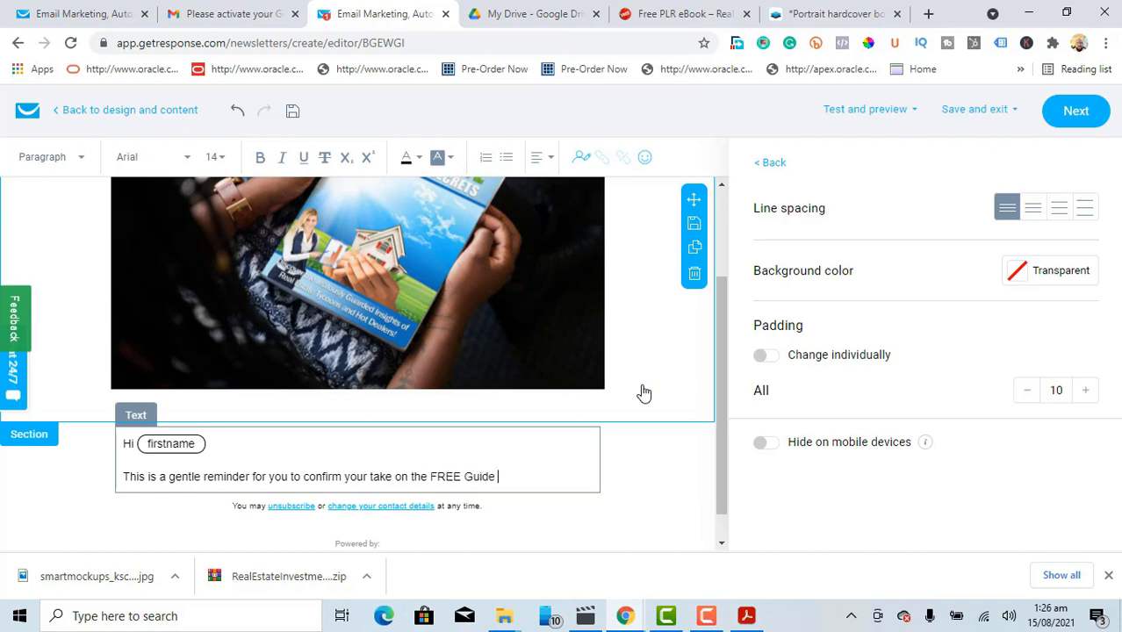
pyautogui.write('- Real Estate Inv')
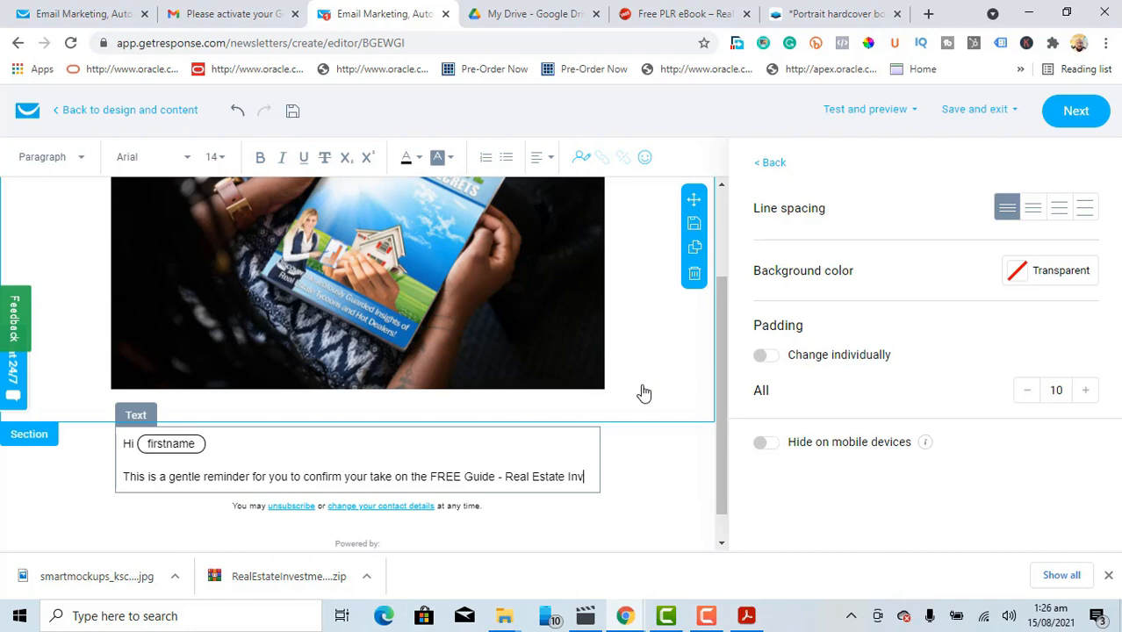
pyautogui.write('estment')
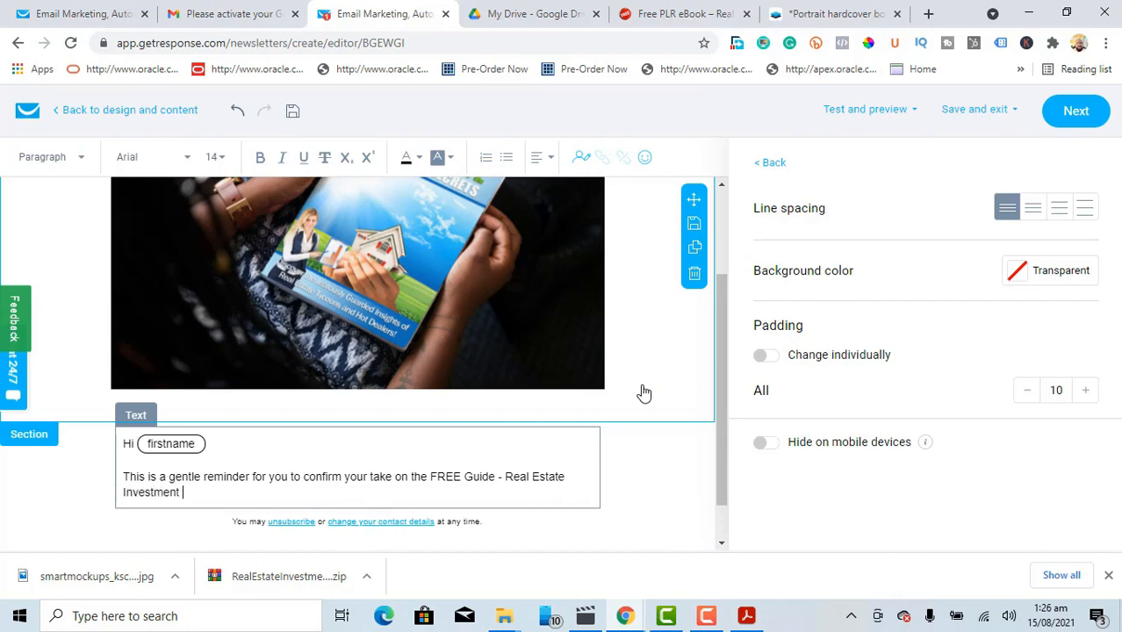
pyautogui.write(' Secrets')
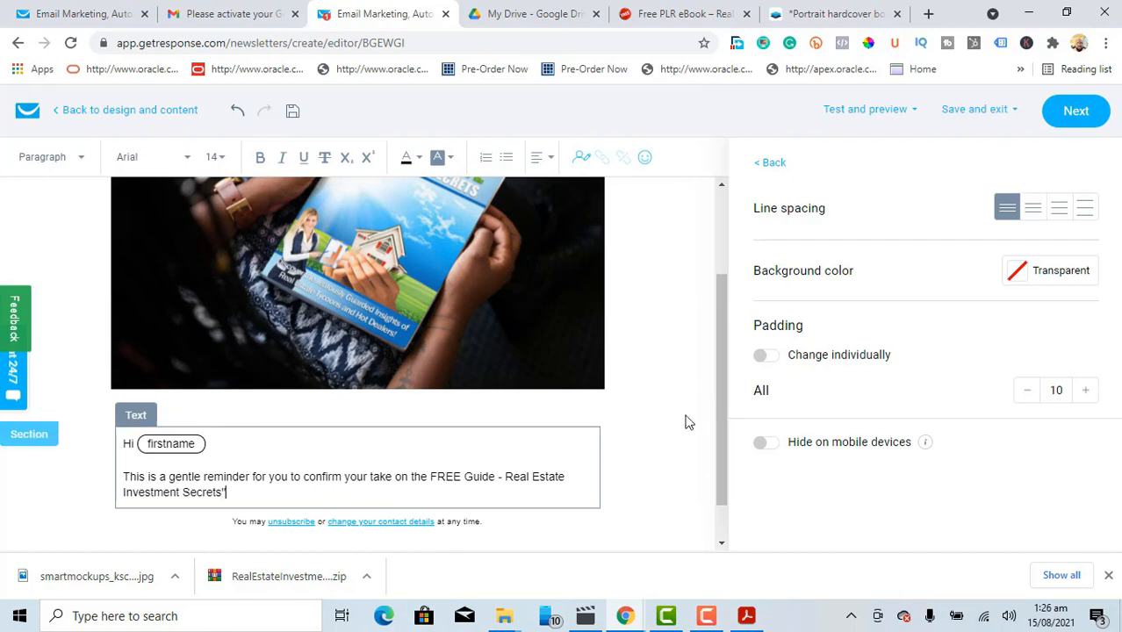
pyautogui.click(506, 477)
pyautogui.write('"')
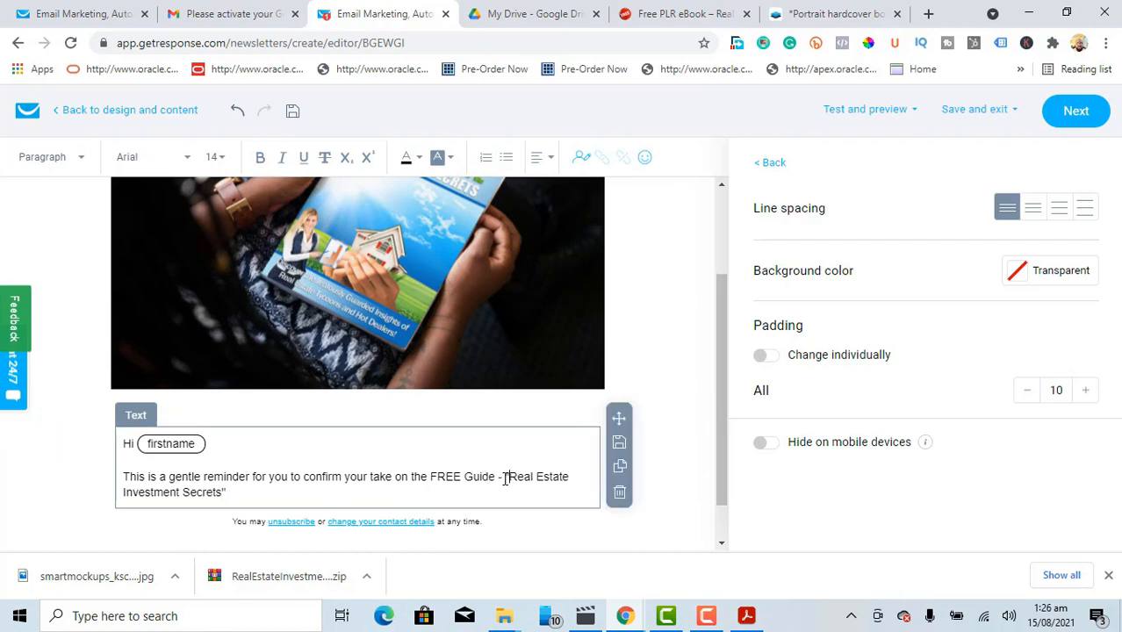
# Step: Bold the quoted guide title and add the line 'We look forward to your feedback' below it
pyautogui.moveTo(506, 476); pyautogui.dragTo(347, 497)
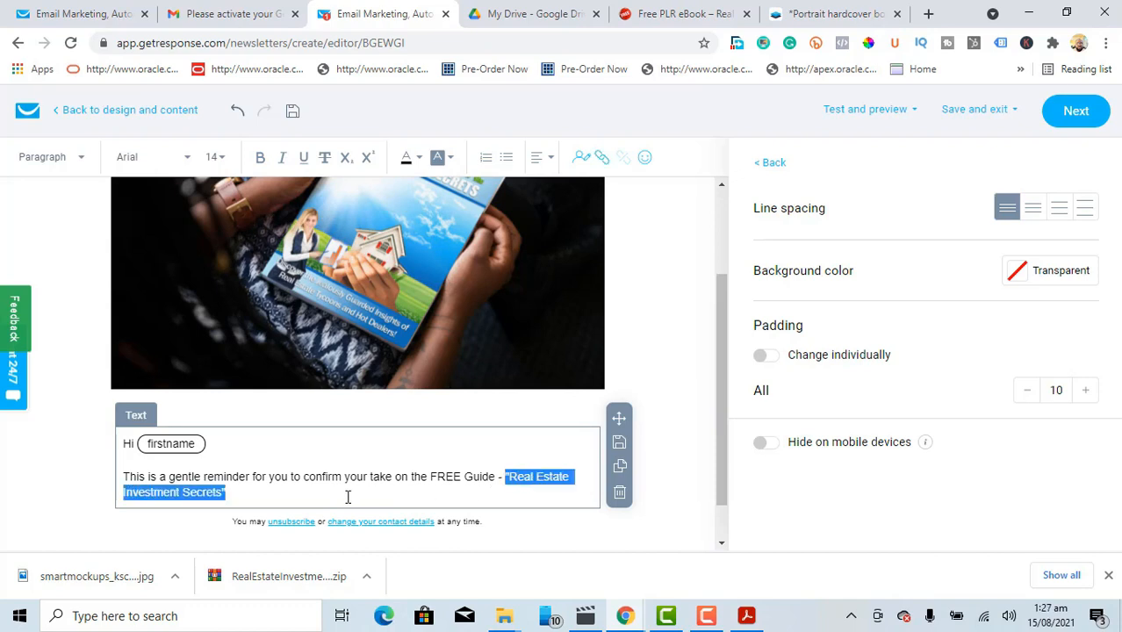
pyautogui.click(260, 157)
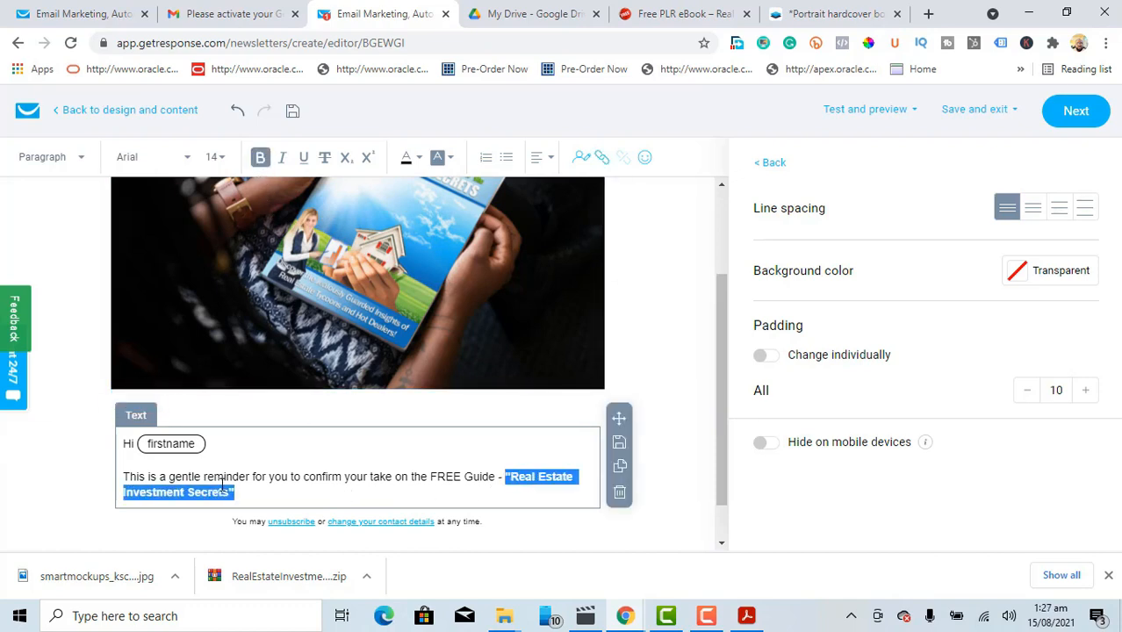
pyautogui.click(245, 492)
pyautogui.press('Return')
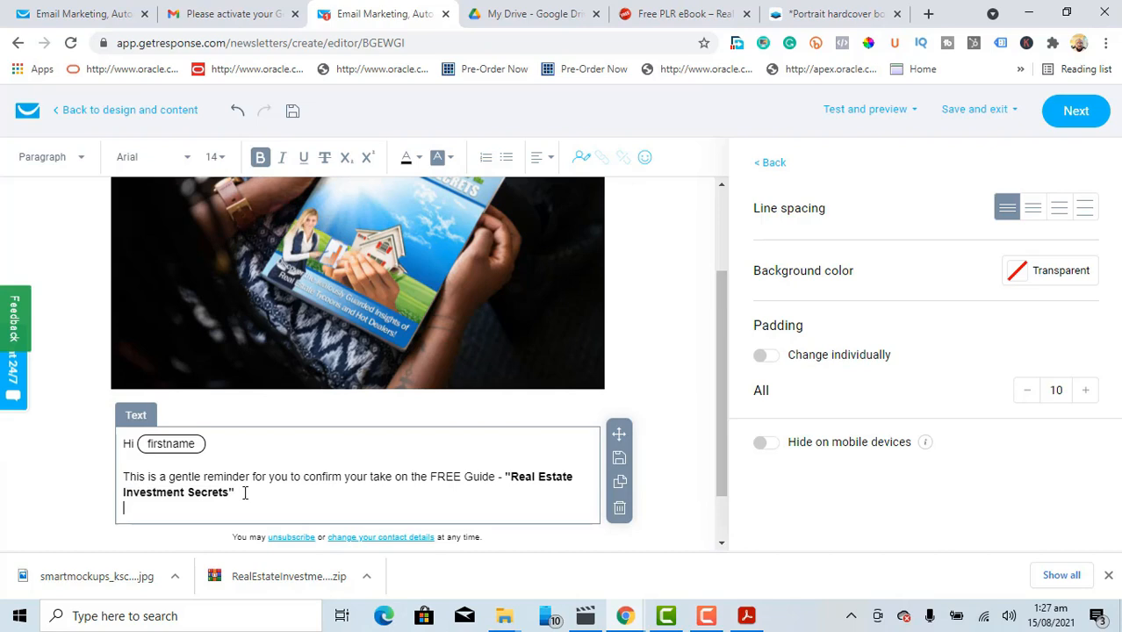
pyautogui.press('Return')
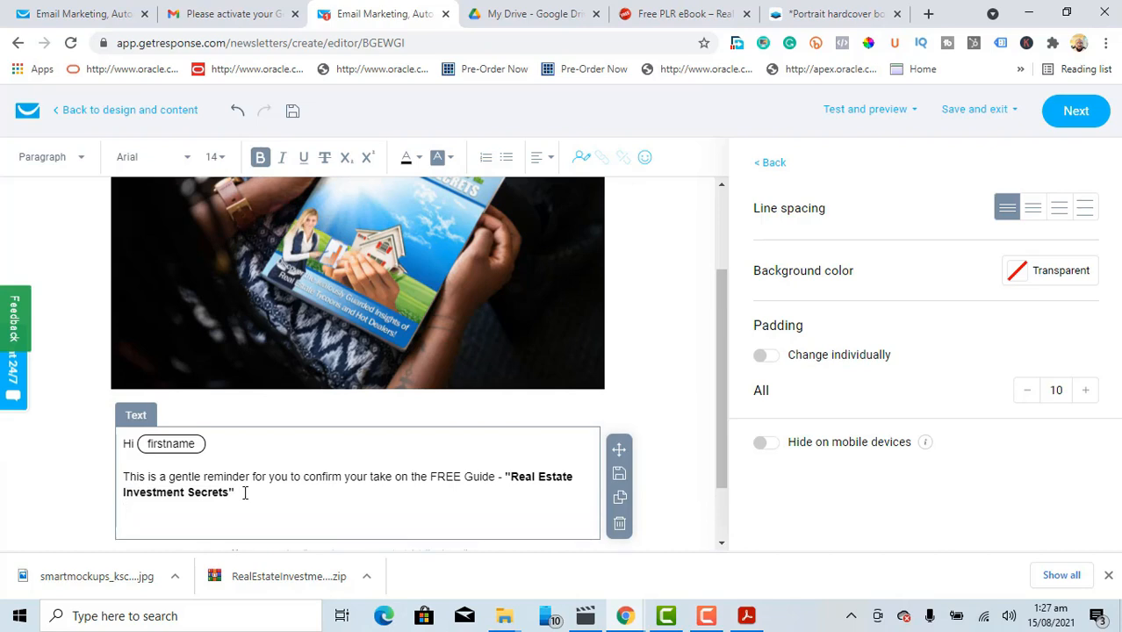
pyautogui.write('We look forward t')
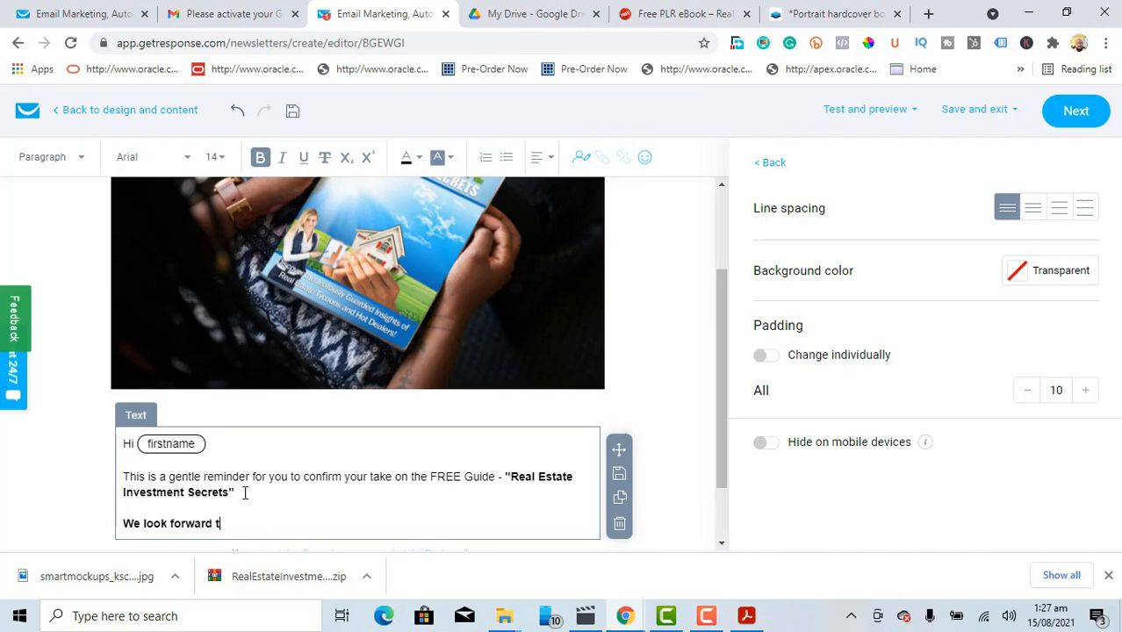
pyautogui.write('o your feedback')
# Step: Add the sign-off 'Many thanls', the sender name, and a contact phone number on separate lines
pyautogui.press('Return')
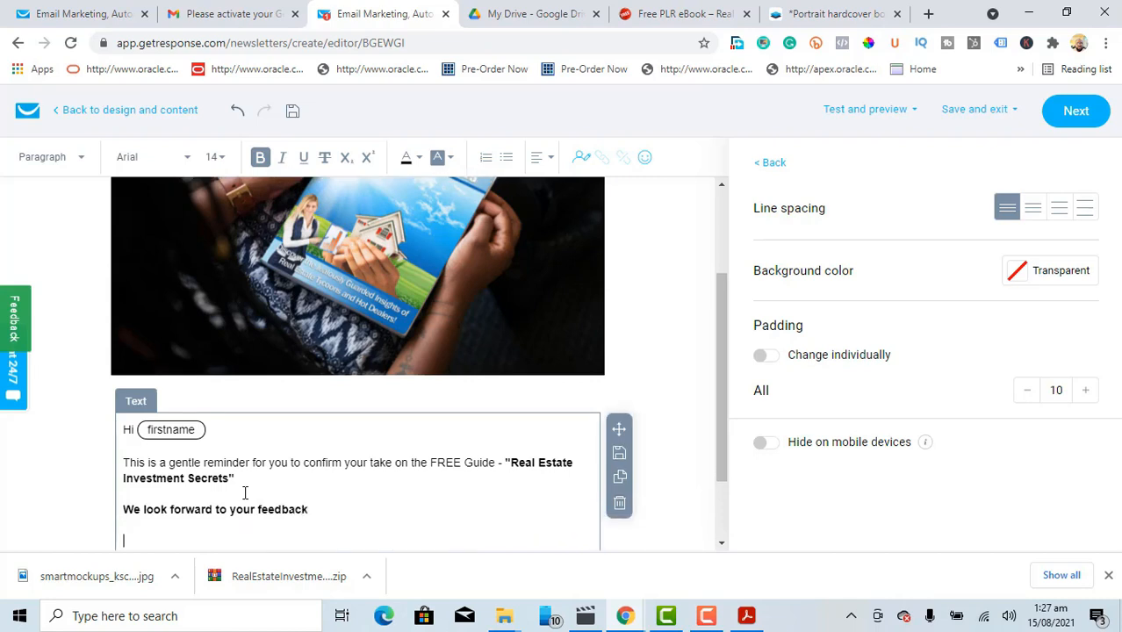
pyautogui.write('Many thanls')
pyautogui.press('Return')
pyautogui.write('TechRev')
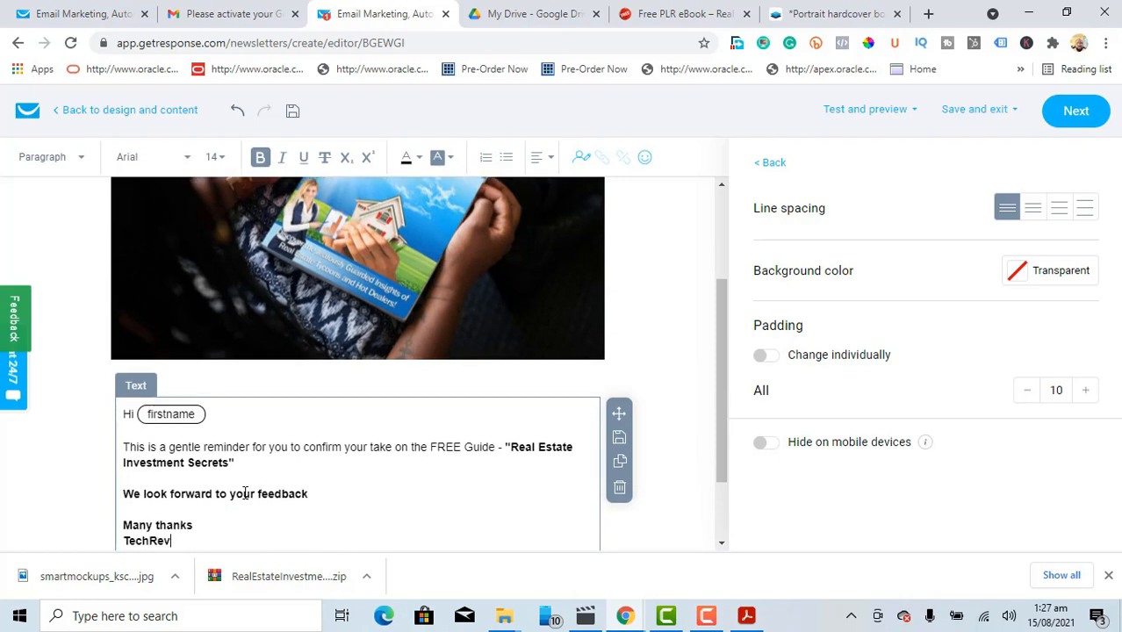
pyautogui.write('iew')
pyautogui.press('Return')
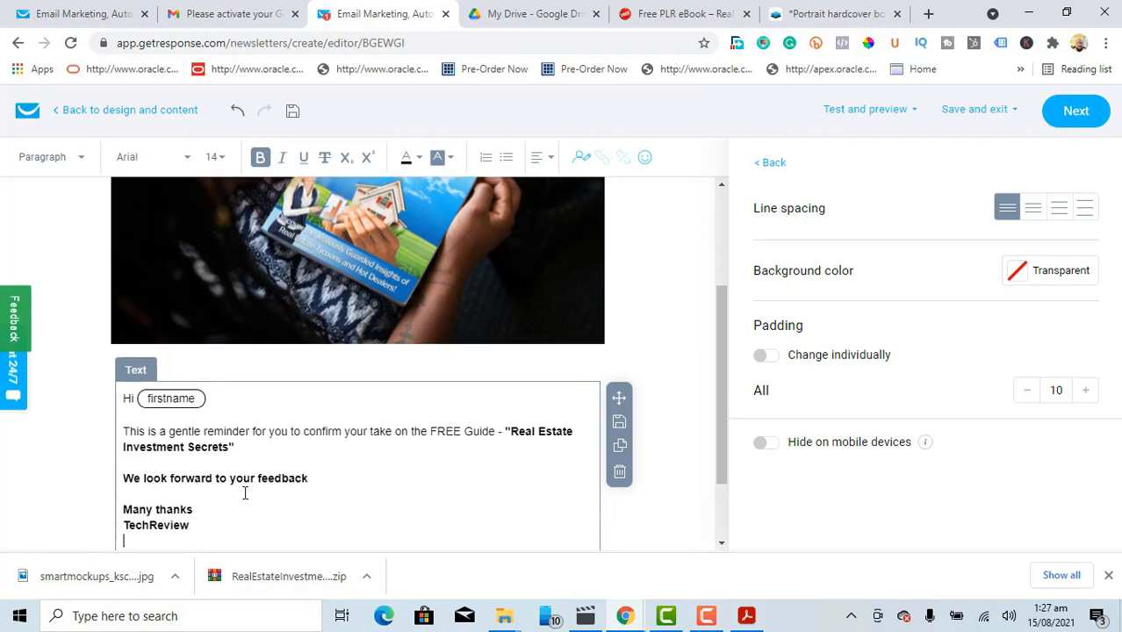
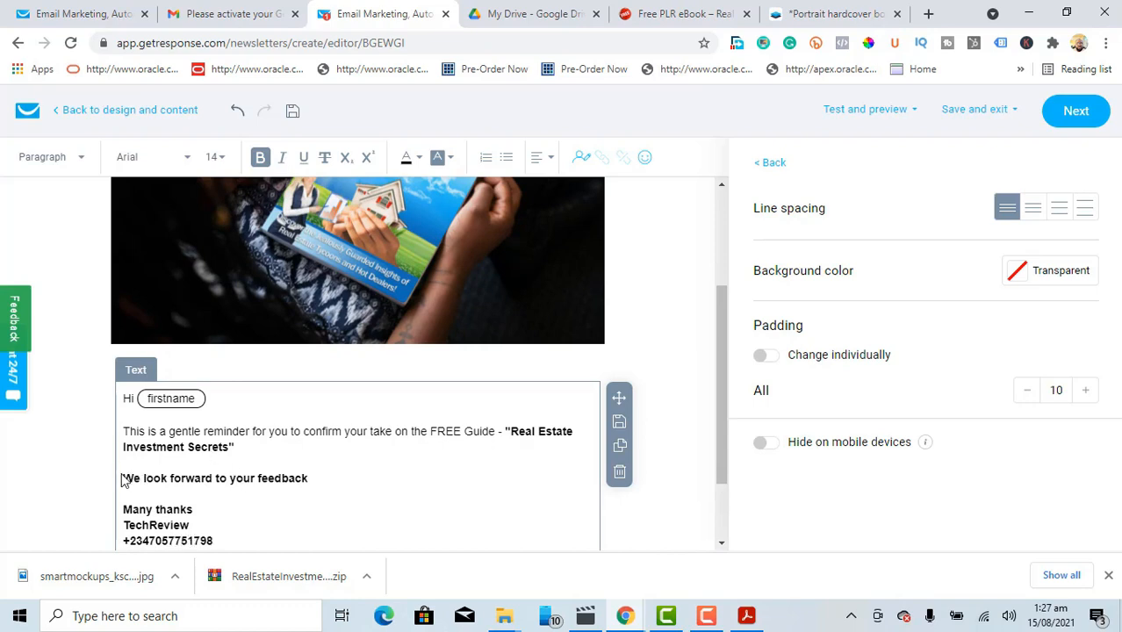
# Step: Unbold the closing lines through the phone number and continue to the Email2 settings
pyautogui.moveTo(121, 478); pyautogui.dragTo(221, 544)
pyautogui.scroll(-1, 221, 544)
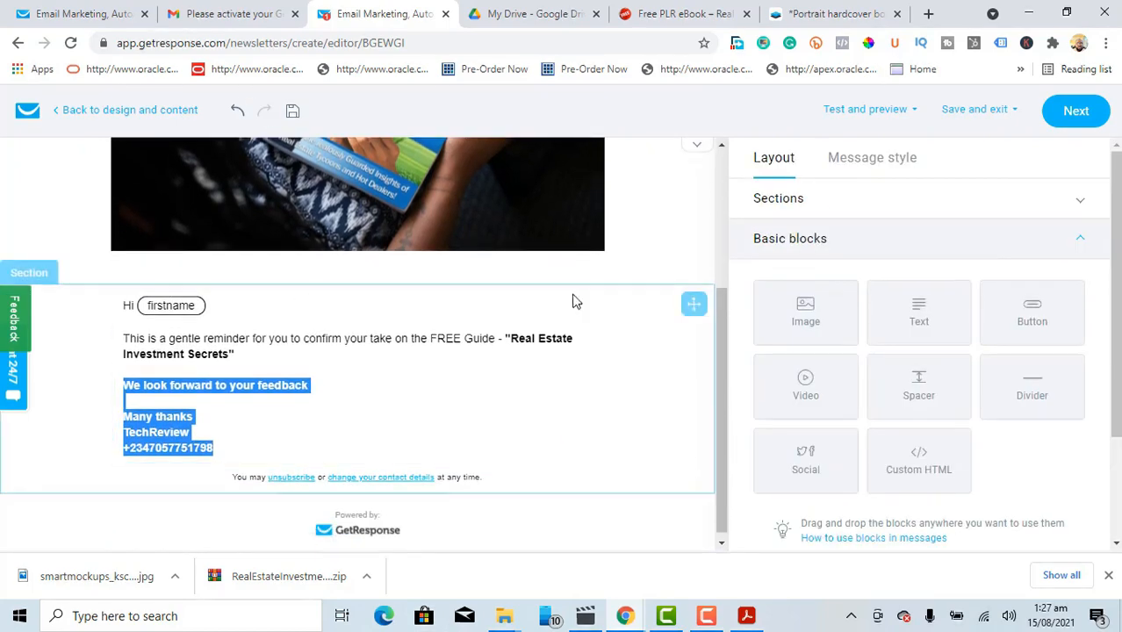
pyautogui.moveTo(725, 363); pyautogui.dragTo(727, 225)
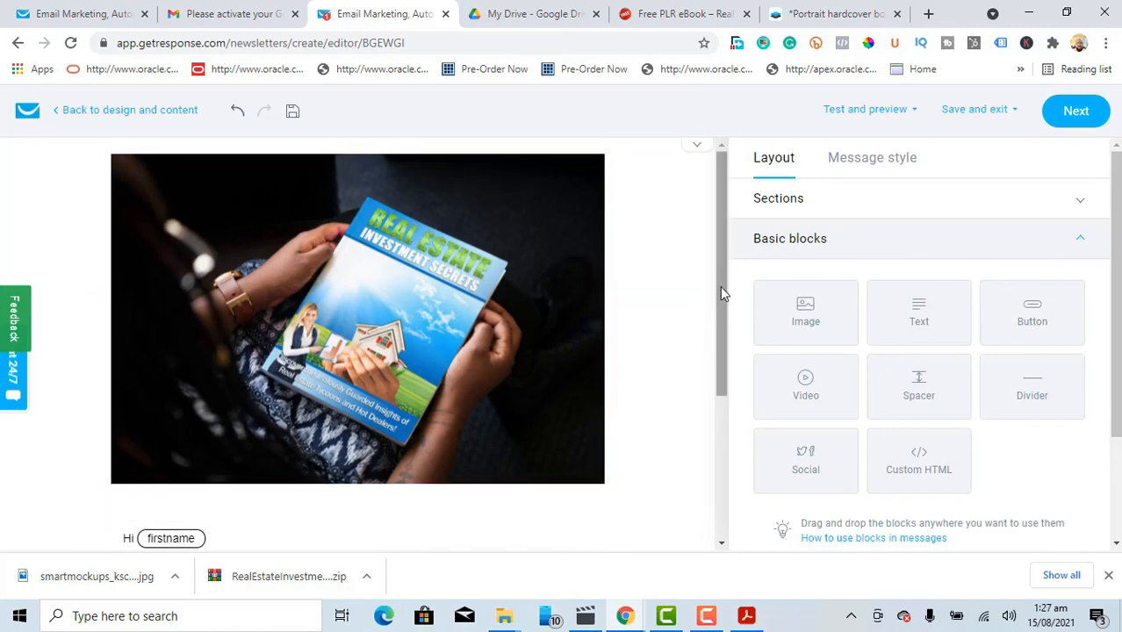
pyautogui.moveTo(721, 293); pyautogui.dragTo(663, 406)
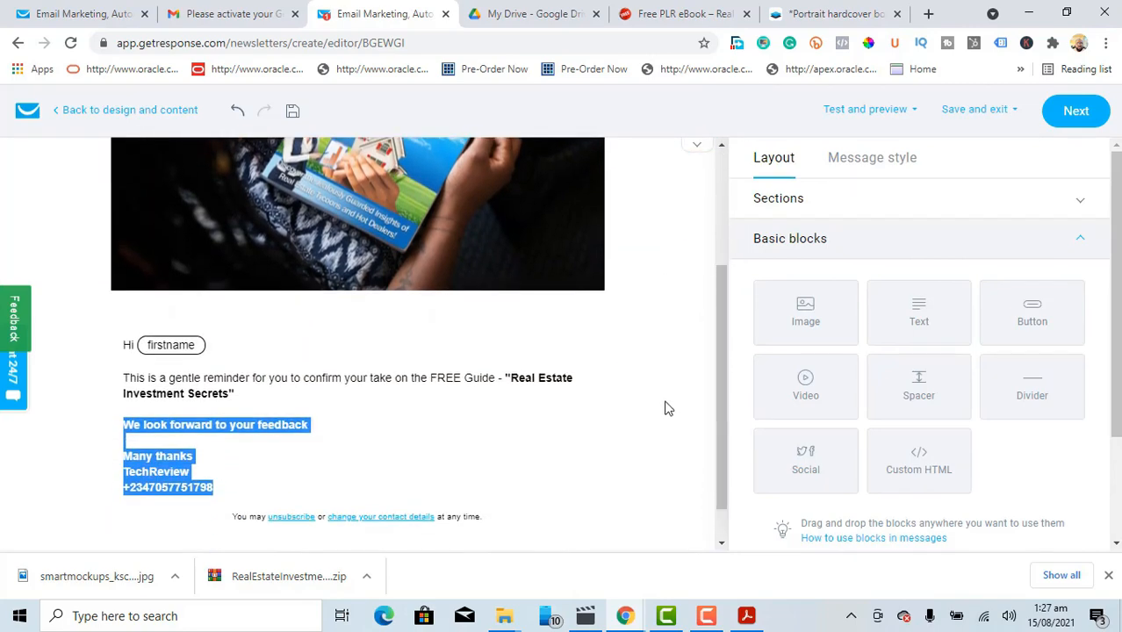
pyautogui.click(250, 451)
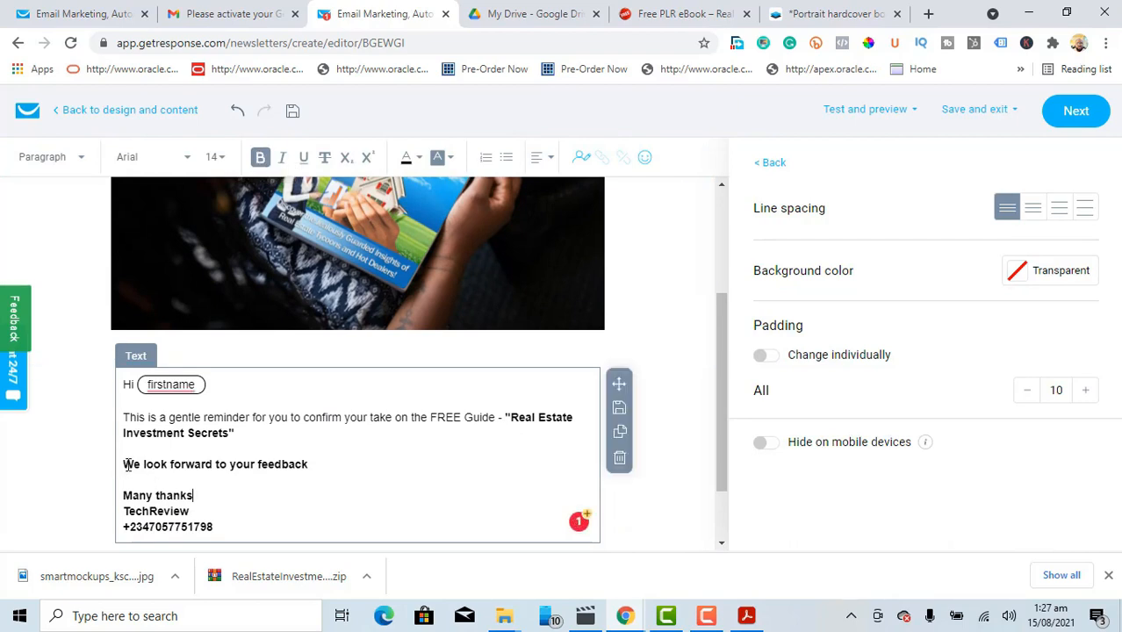
pyautogui.moveTo(169, 486); pyautogui.dragTo(216, 527)
pyautogui.click(260, 158)
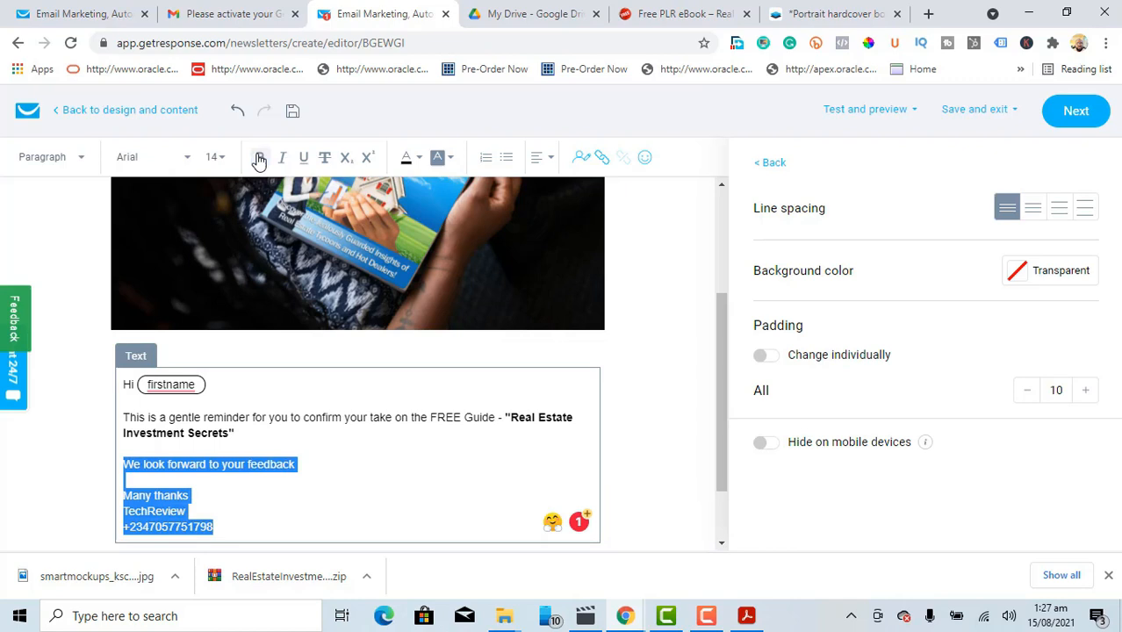
pyautogui.click(262, 507)
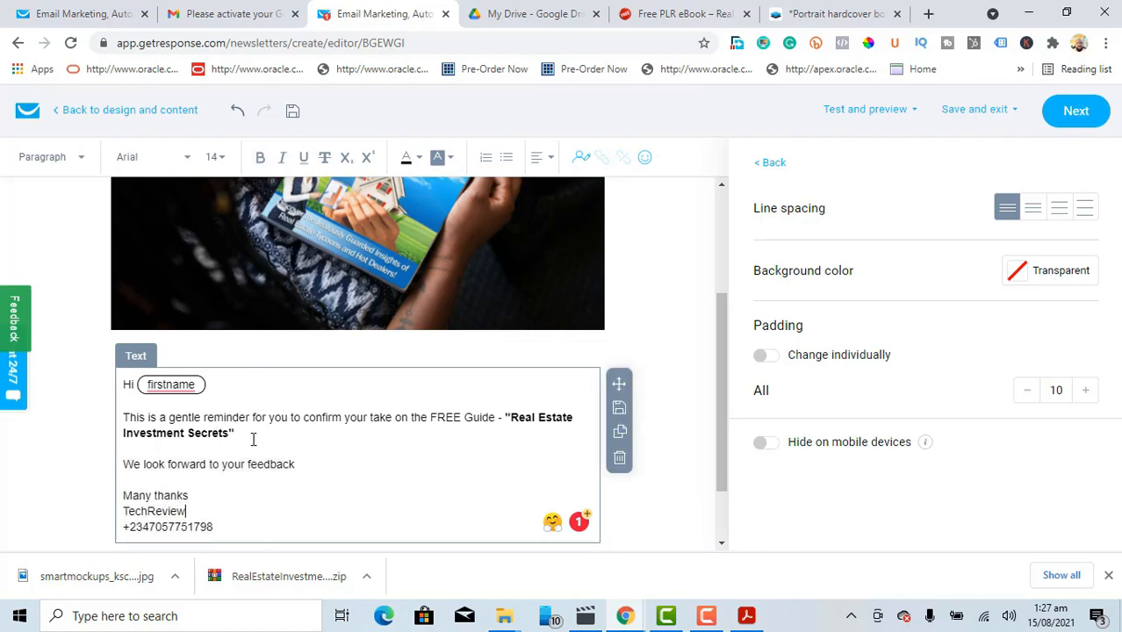
pyautogui.click(1078, 112)
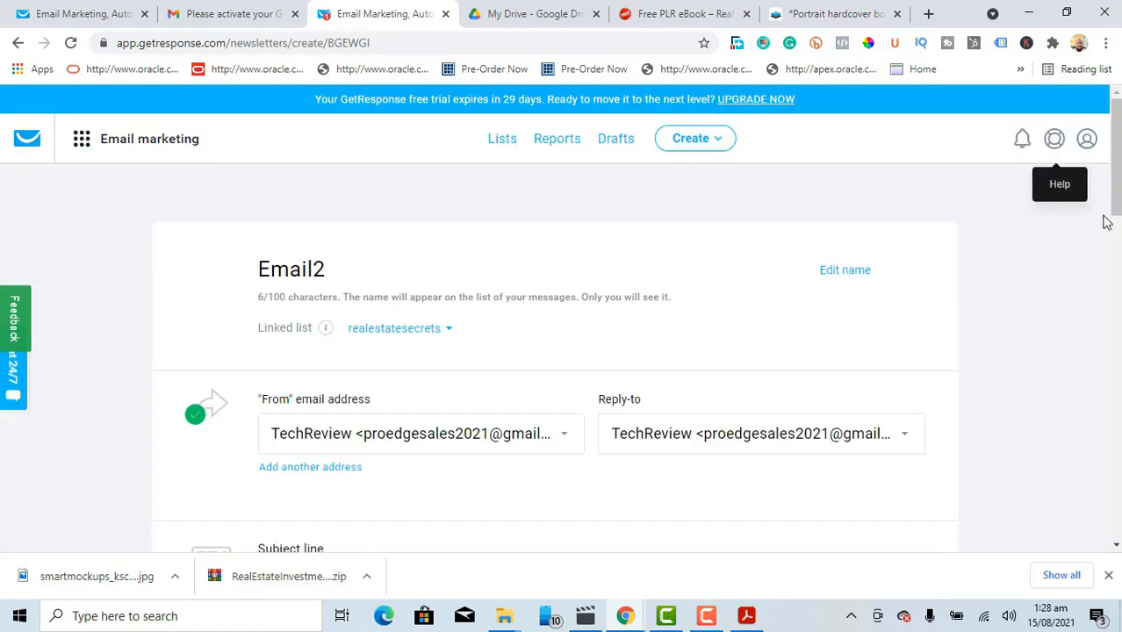
pyautogui.scroll(-4, 1116, 202)
pyautogui.scroll(-5, 689, 309)
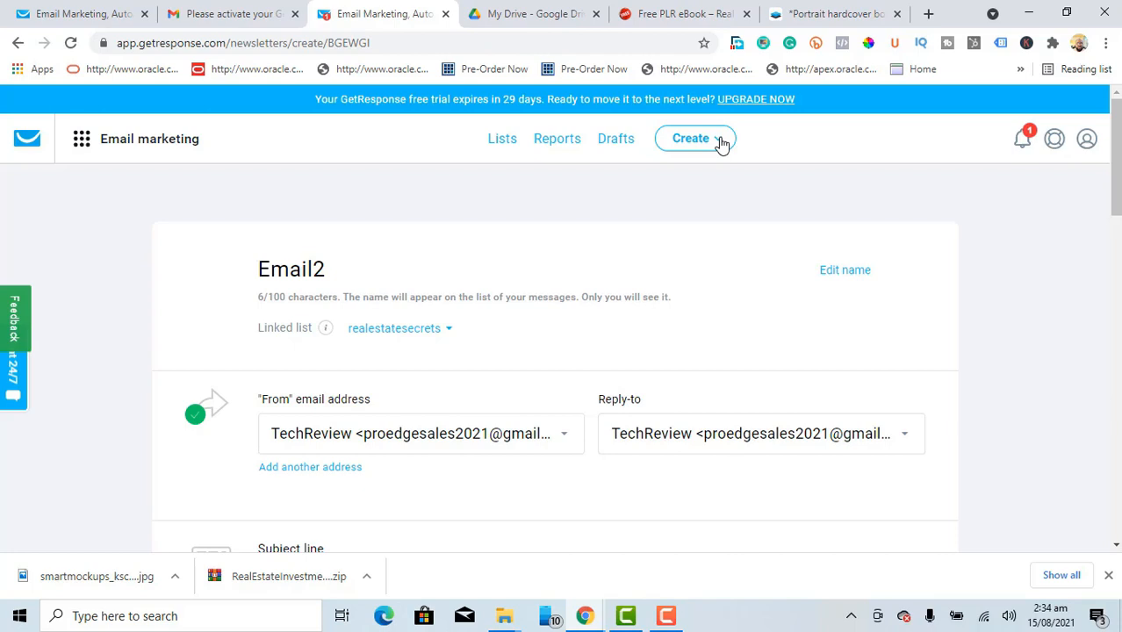
# Step: Start creating a new landing page and begin scrolling the template gallery
pyautogui.click(721, 143)
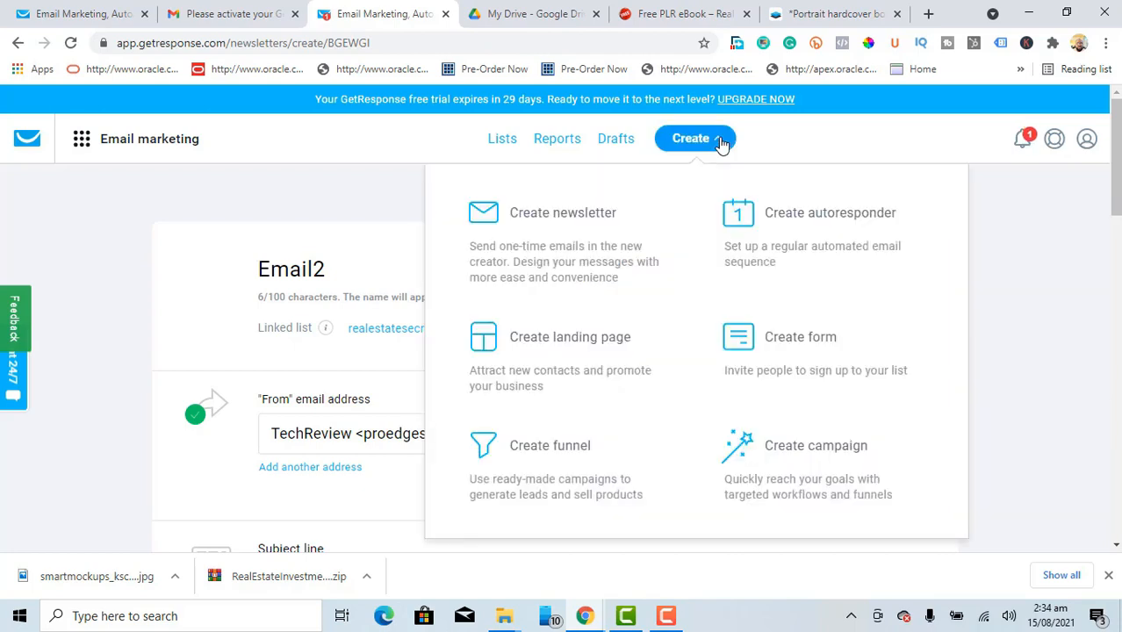
pyautogui.click(585, 350)
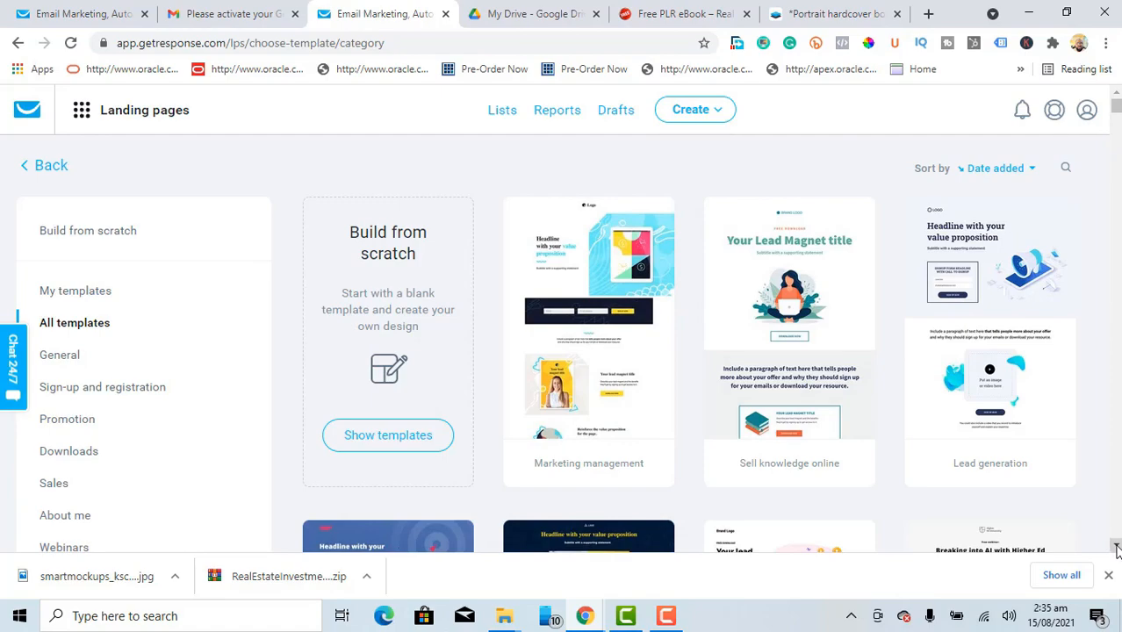
pyautogui.click(1117, 549)
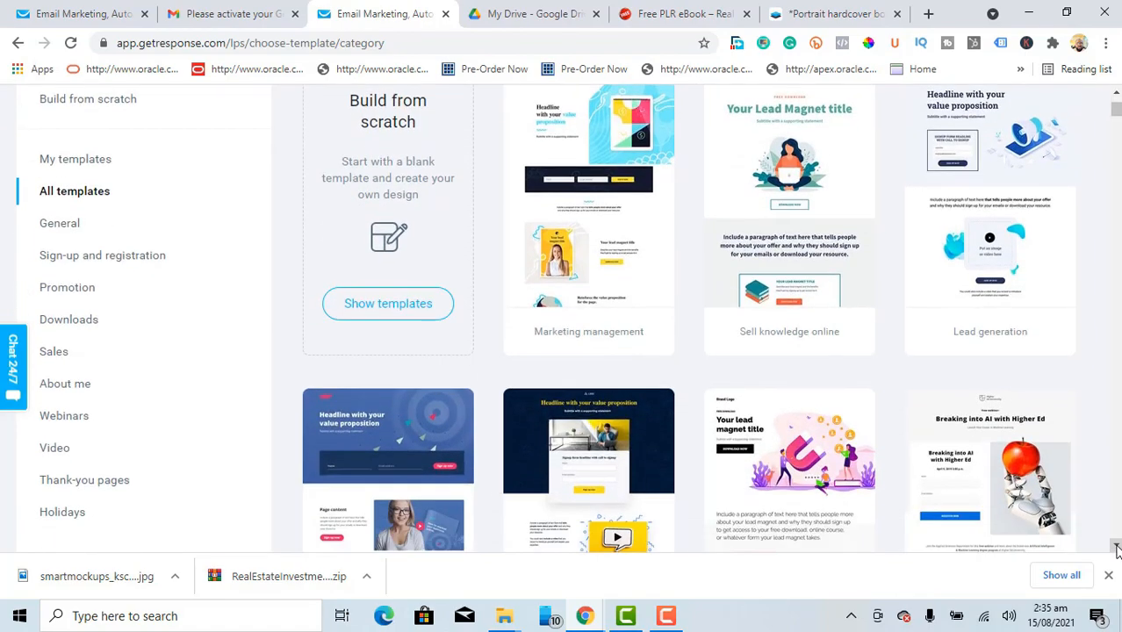
pyautogui.click(1117, 549)
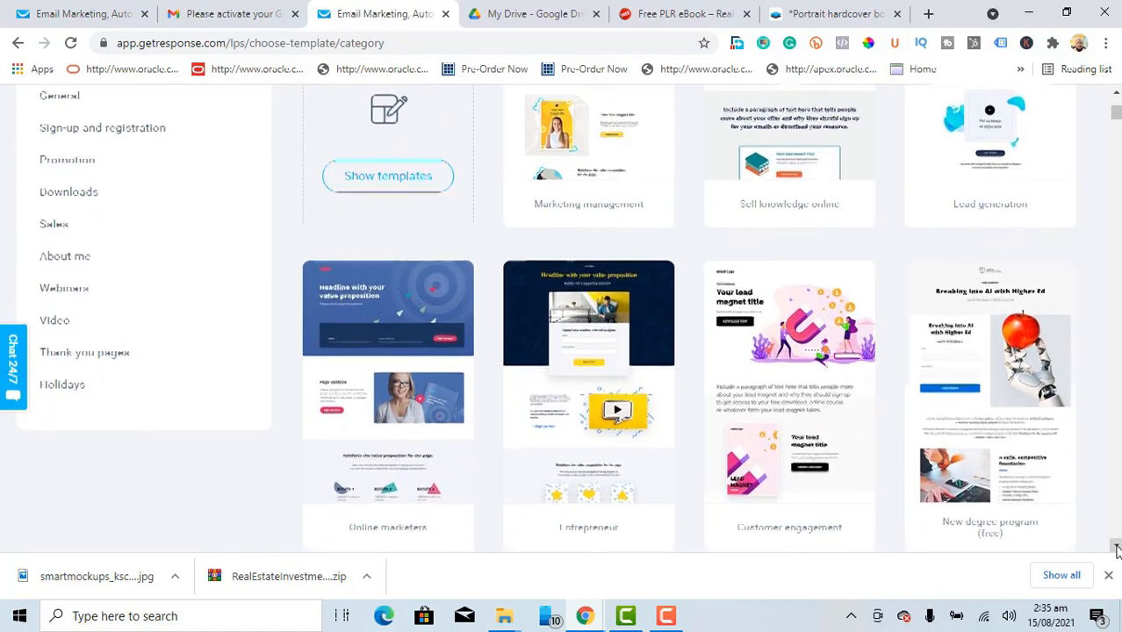
pyautogui.click(1117, 549)
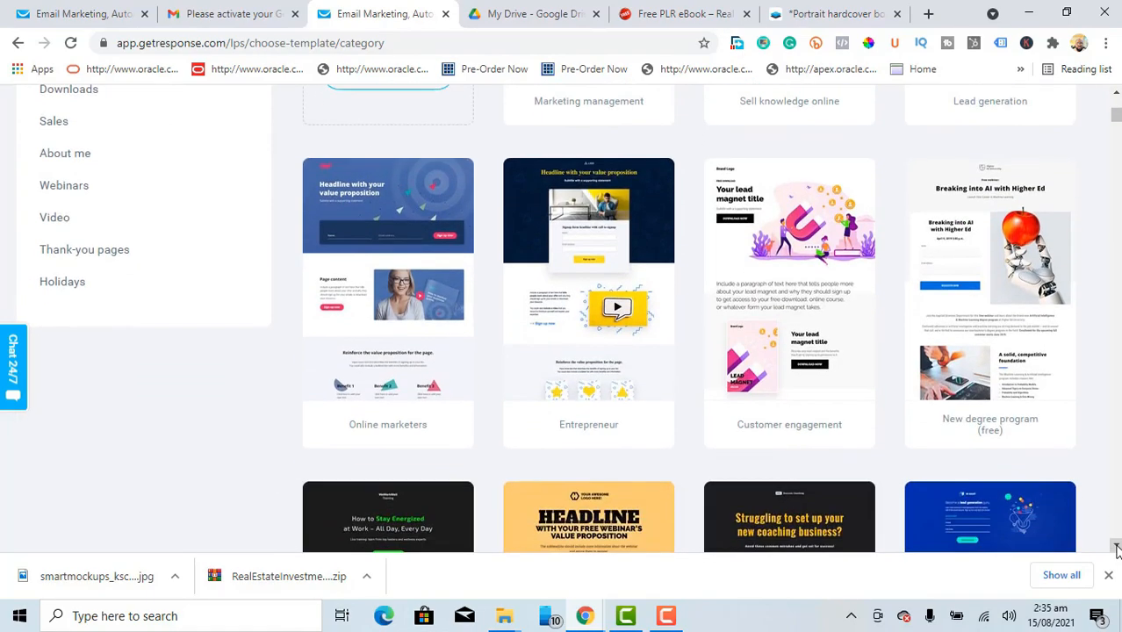
pyautogui.click(1117, 548)
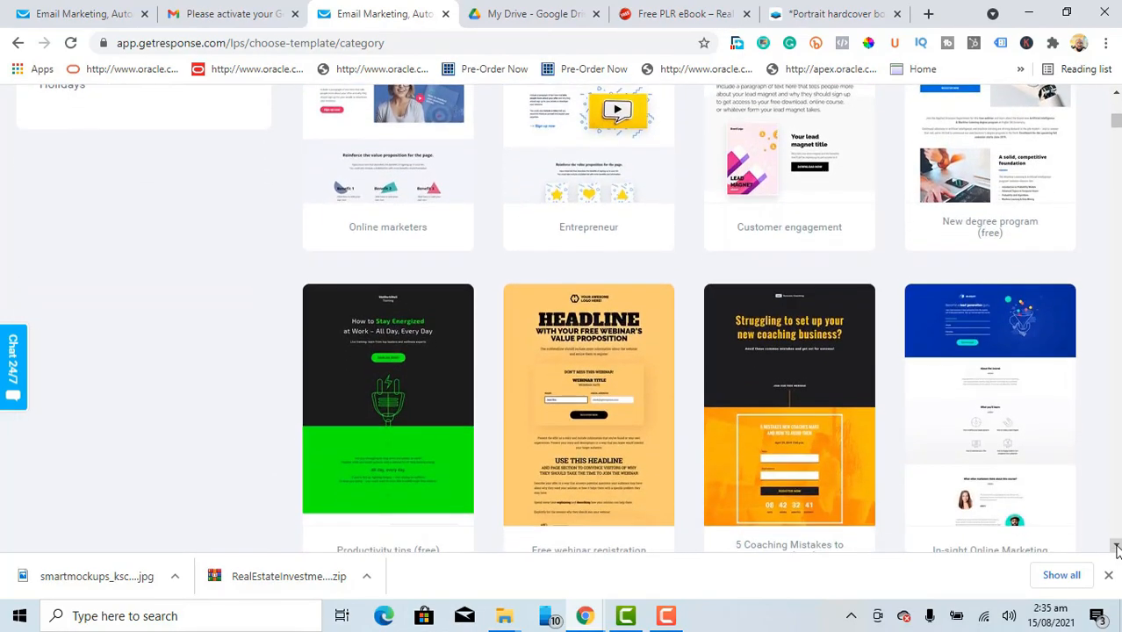
# Step: Scroll down the template gallery until the Blue Lagoon Estates template is in view
pyautogui.click(1117, 548)
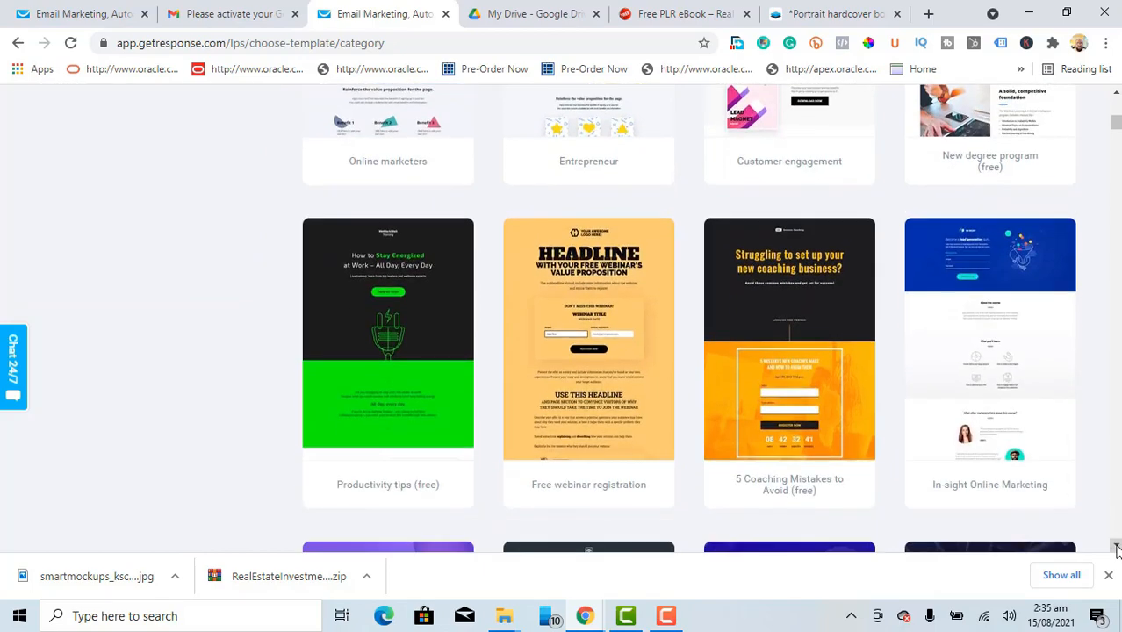
pyautogui.click(1116, 548)
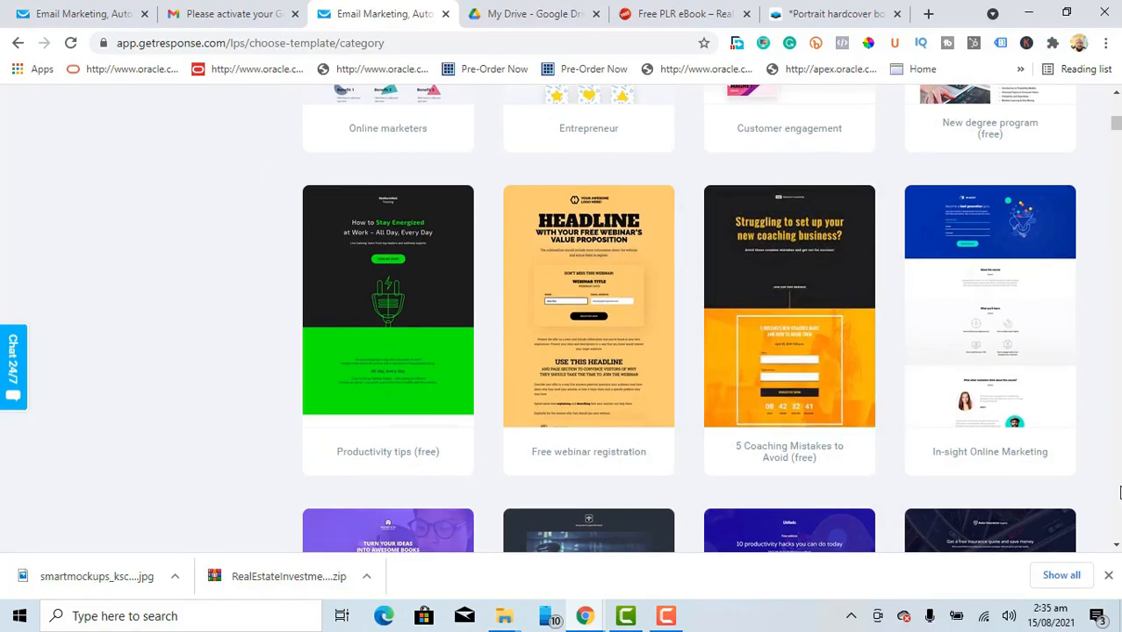
pyautogui.click(1116, 549)
pyautogui.click(1117, 549)
pyautogui.click(1116, 549)
pyautogui.click(1117, 549)
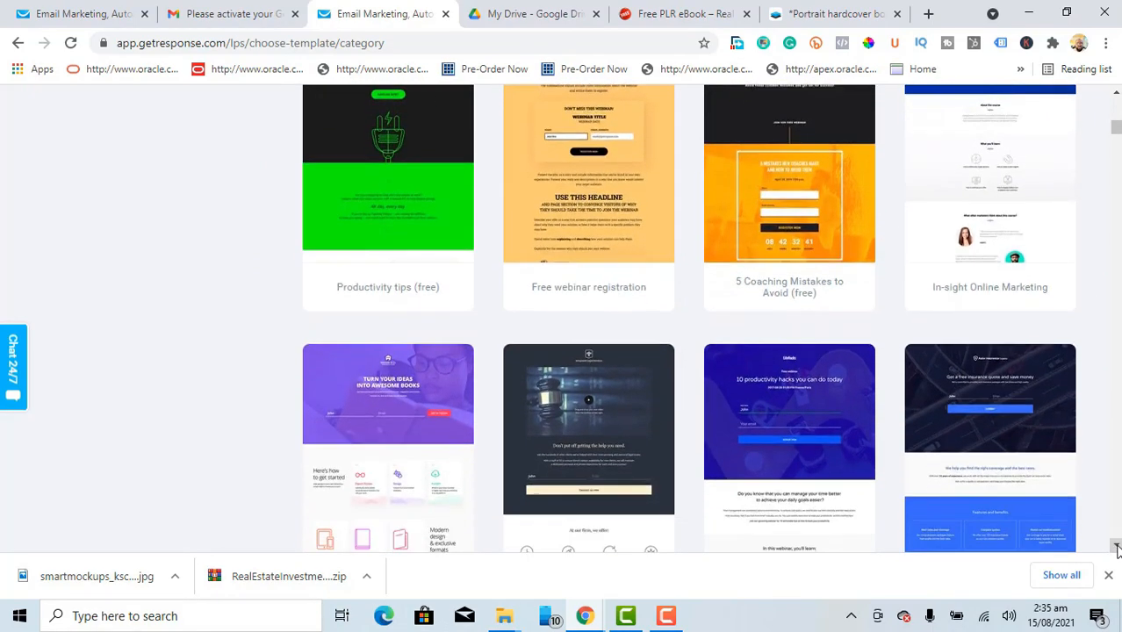
pyautogui.click(1116, 548)
pyautogui.click(1117, 548)
pyautogui.click(1117, 549)
pyautogui.click(1117, 548)
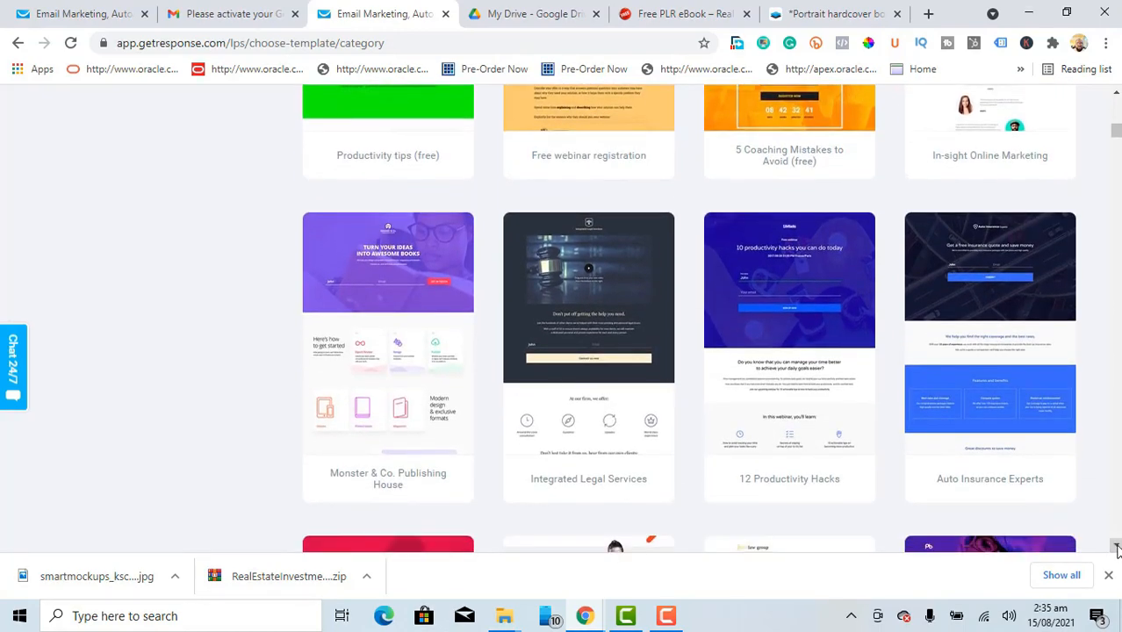
pyautogui.click(1117, 548)
pyautogui.click(1117, 549)
pyautogui.click(1116, 548)
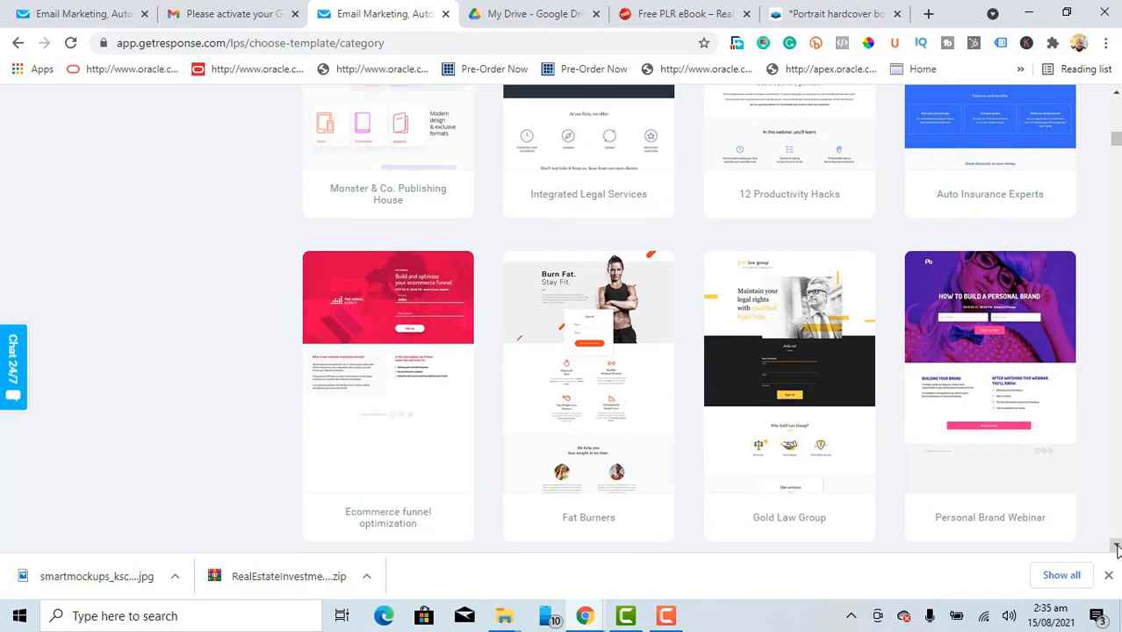
pyautogui.click(1116, 549)
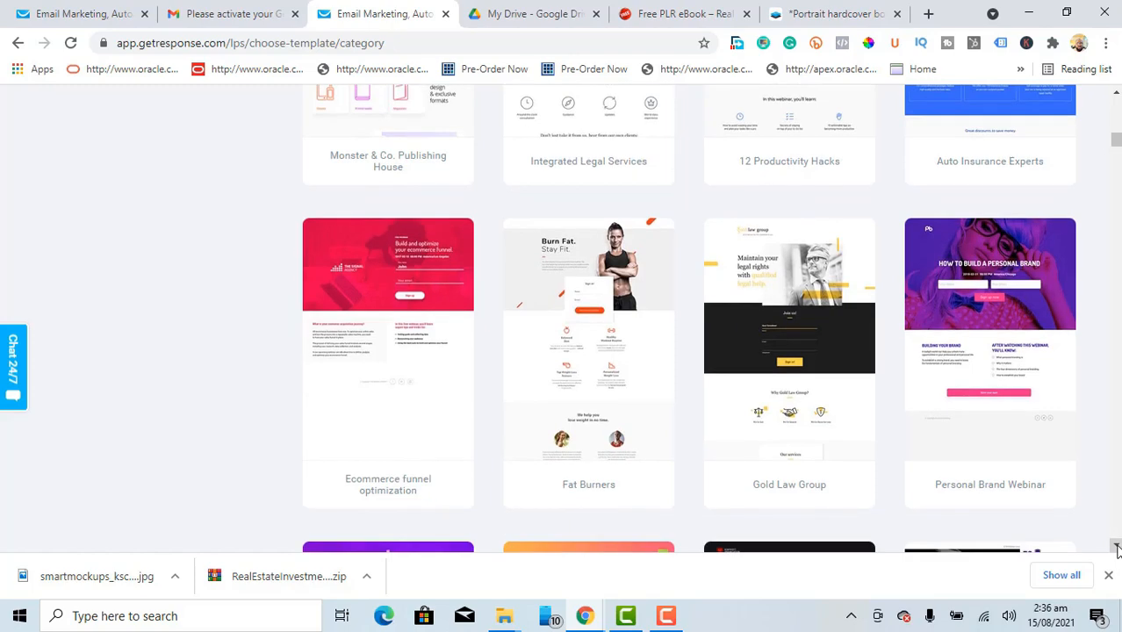
pyautogui.click(1116, 549)
pyautogui.click(1116, 549)
pyautogui.click(1116, 549)
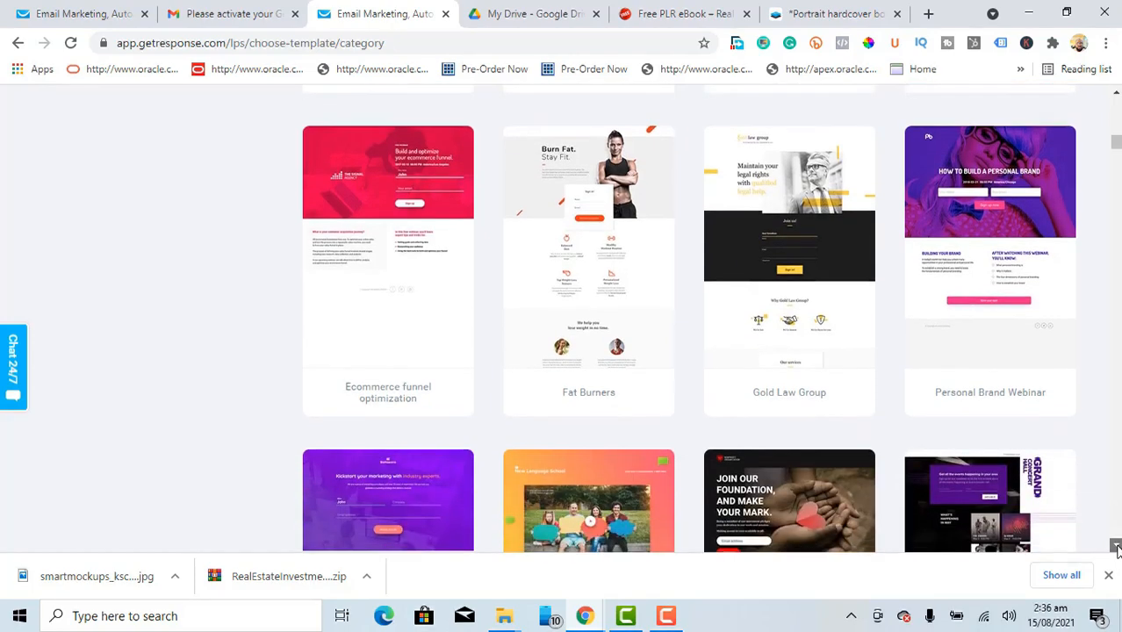
pyautogui.click(1116, 549)
pyautogui.click(1116, 549)
pyautogui.click(1116, 548)
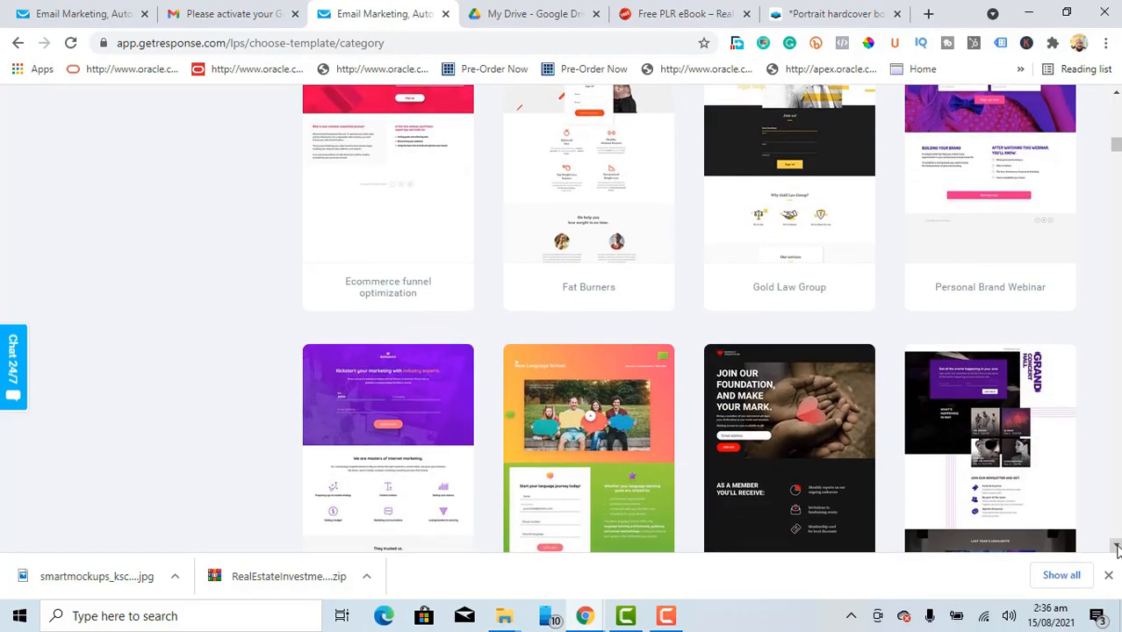
pyautogui.click(1117, 549)
pyautogui.click(1116, 548)
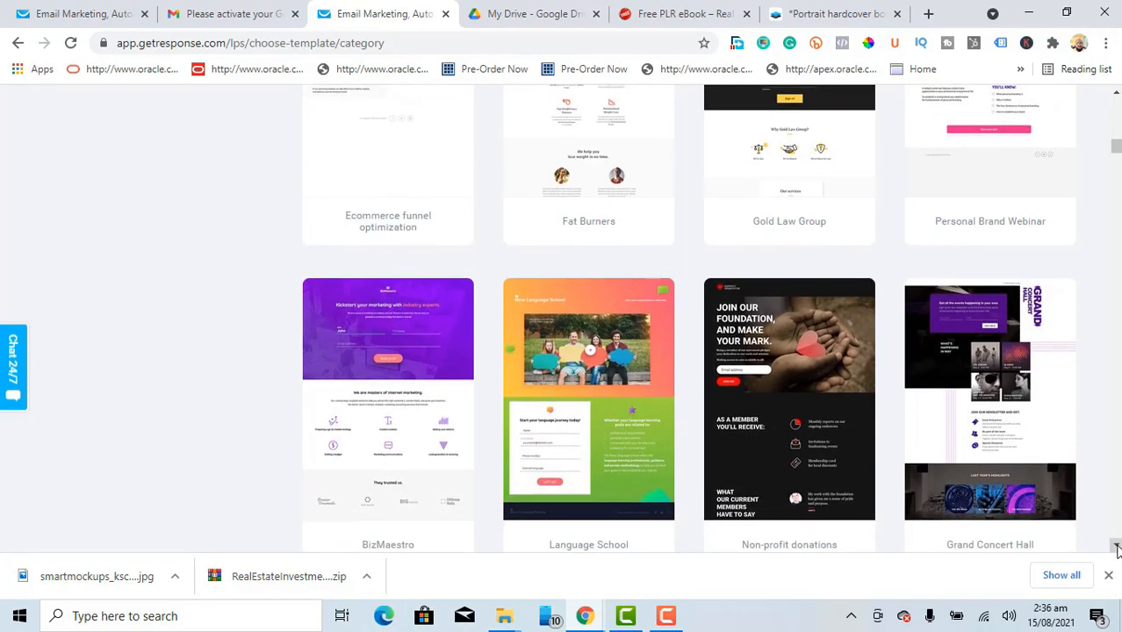
pyautogui.click(1117, 549)
pyautogui.click(1117, 548)
pyautogui.click(1116, 549)
pyautogui.click(1116, 548)
pyautogui.click(1116, 548)
pyautogui.click(1117, 549)
pyautogui.click(1117, 548)
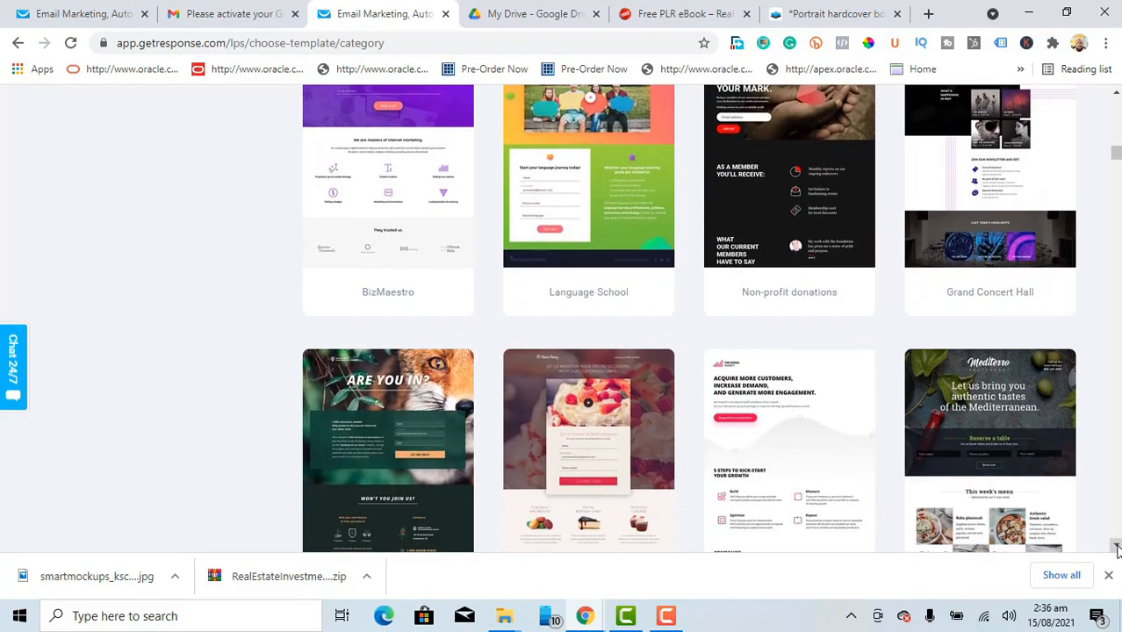
pyautogui.click(1117, 549)
pyautogui.click(1116, 549)
pyautogui.click(1116, 549)
pyautogui.click(1117, 549)
pyautogui.click(1116, 548)
pyautogui.click(1116, 548)
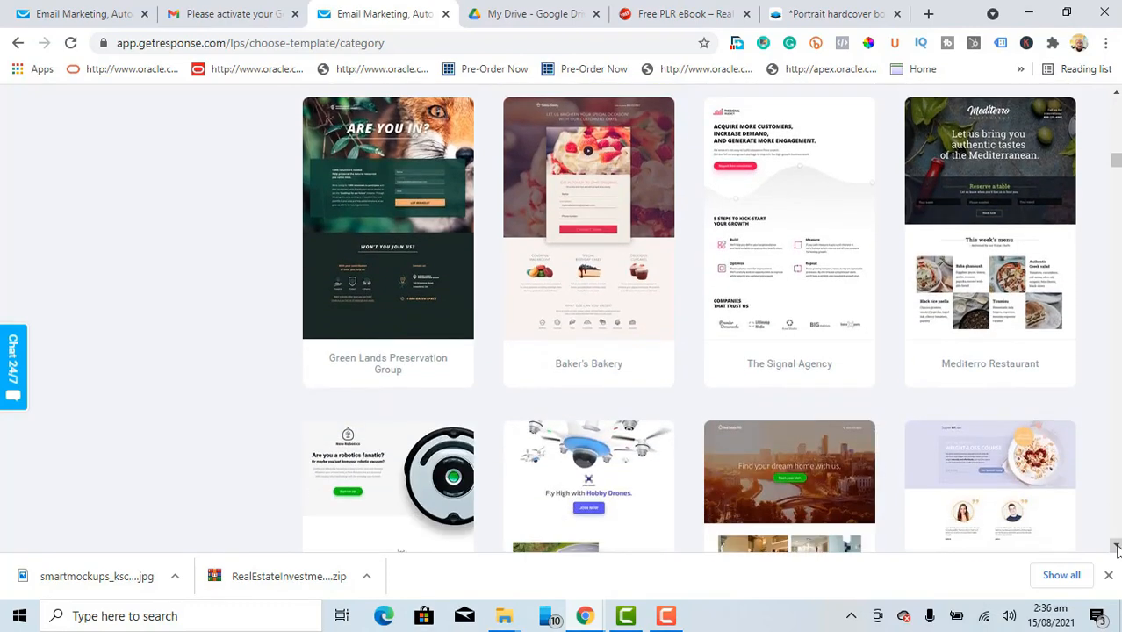
pyautogui.click(1116, 549)
pyautogui.click(1116, 548)
pyautogui.click(1116, 548)
pyautogui.click(1116, 549)
pyautogui.click(1117, 549)
pyautogui.click(1117, 548)
pyautogui.click(1117, 548)
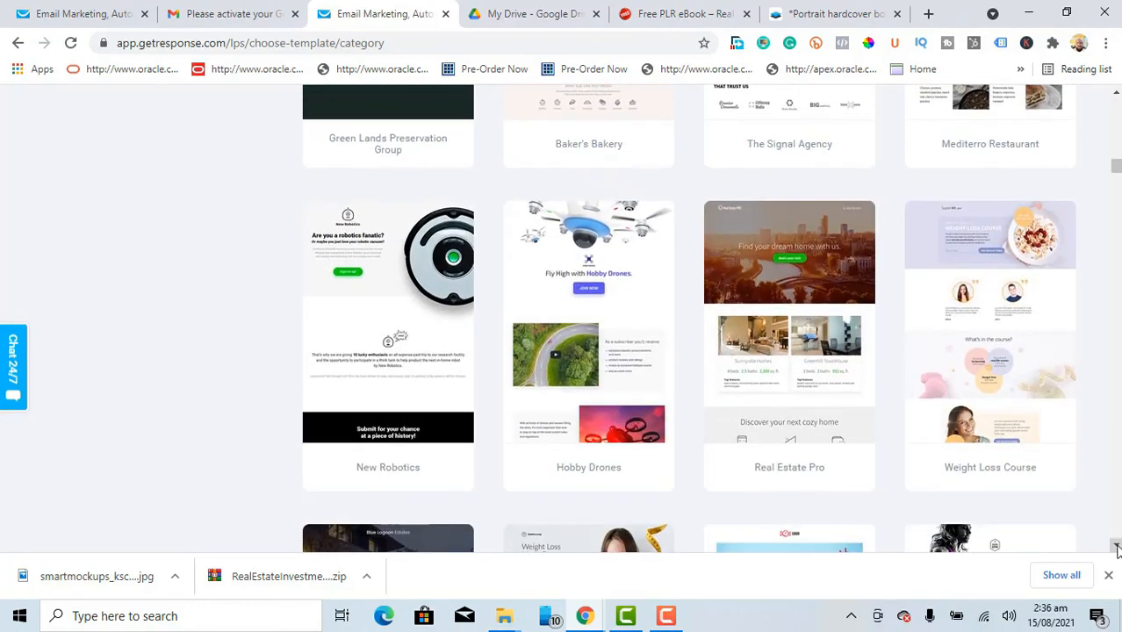
pyautogui.click(1117, 549)
pyautogui.click(1116, 549)
pyautogui.click(1116, 548)
pyautogui.click(1117, 549)
pyautogui.click(1117, 549)
pyautogui.click(1117, 549)
pyautogui.click(1117, 548)
pyautogui.click(1116, 548)
pyautogui.click(1116, 549)
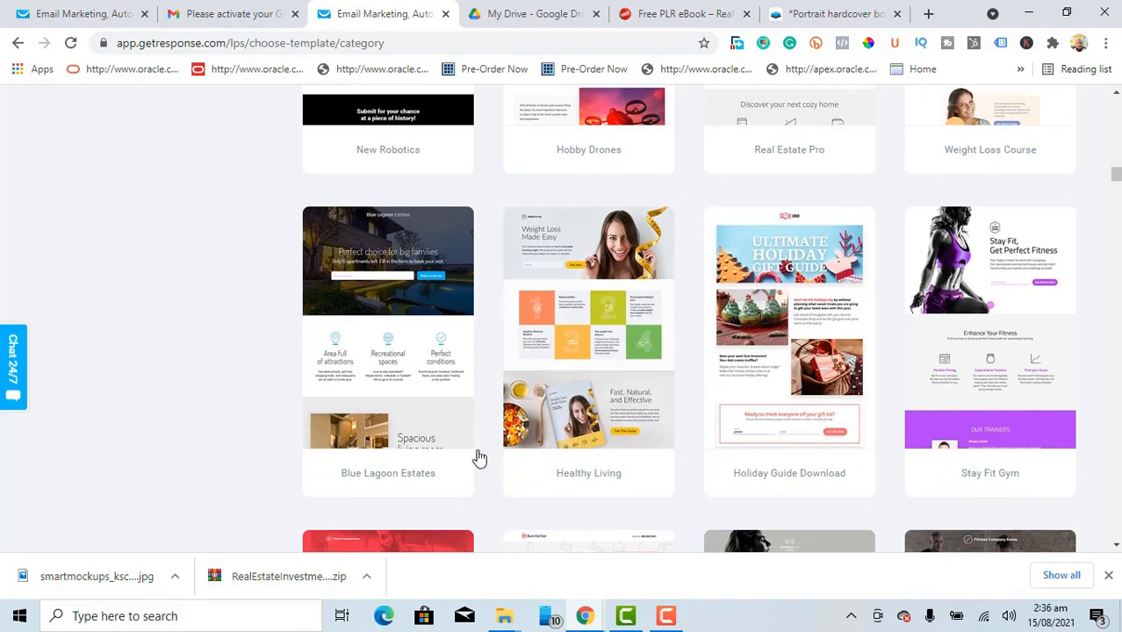
pyautogui.moveTo(320, 364)
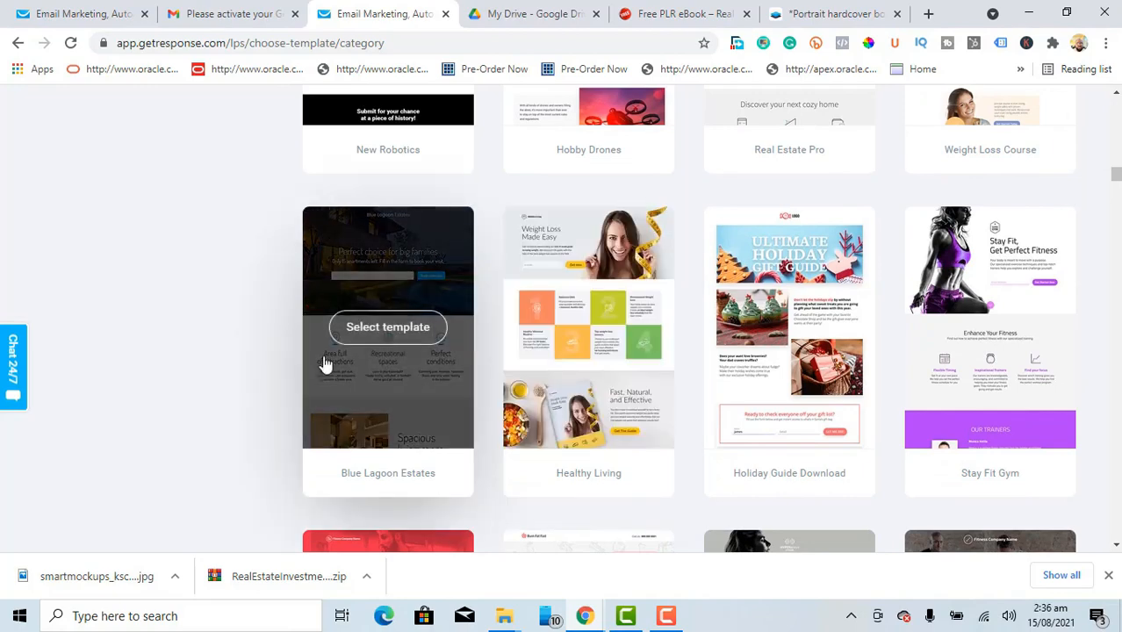
# Step: Choose the Blue Lagoon Estates template and name the landing page RealEstateSecretsLP
pyautogui.click(387, 328)
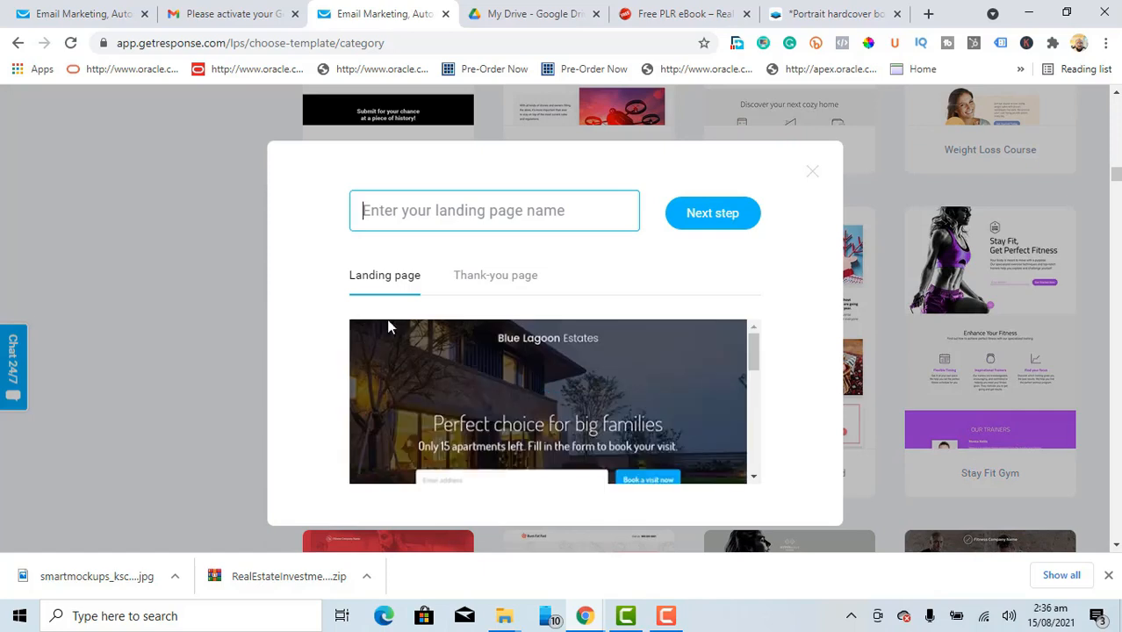
pyautogui.click(409, 212)
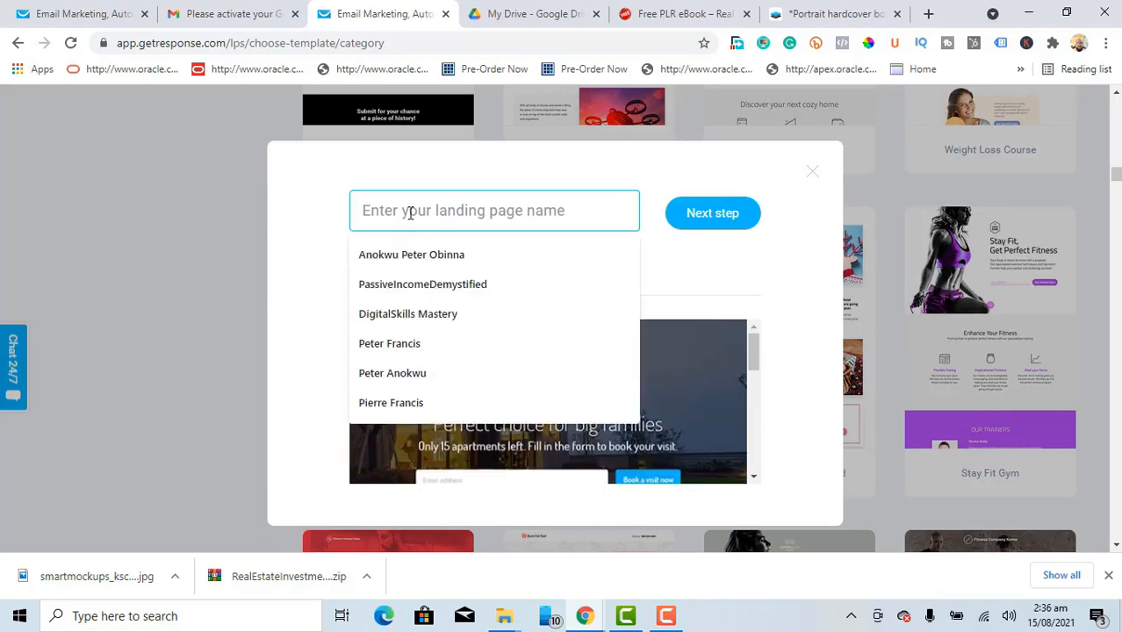
pyautogui.write('Real')
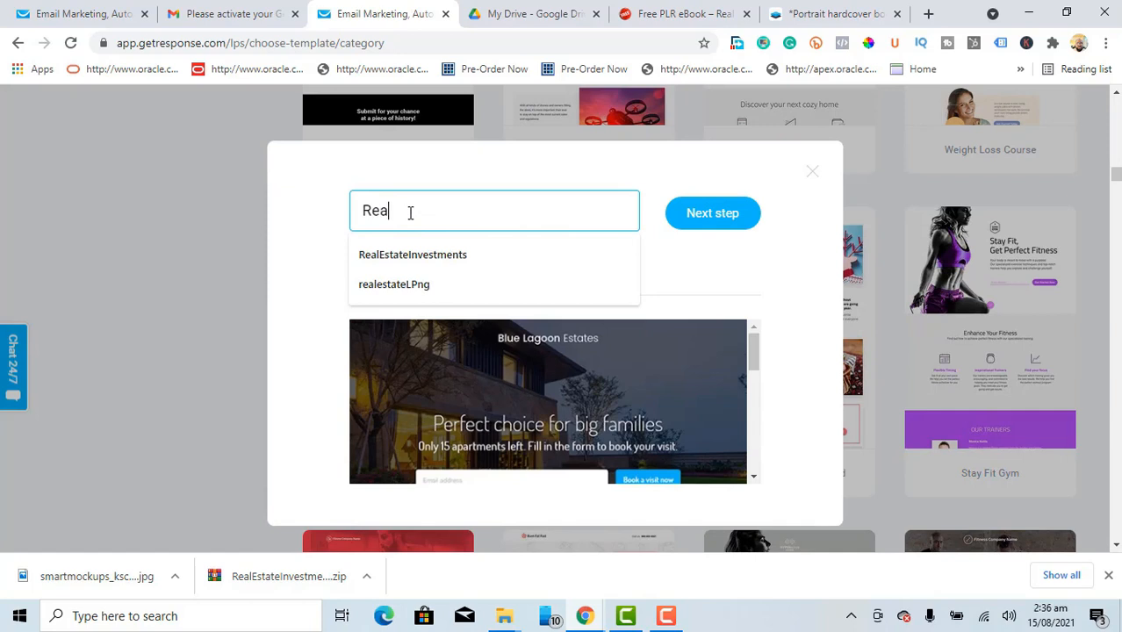
pyautogui.write('EstateLP')
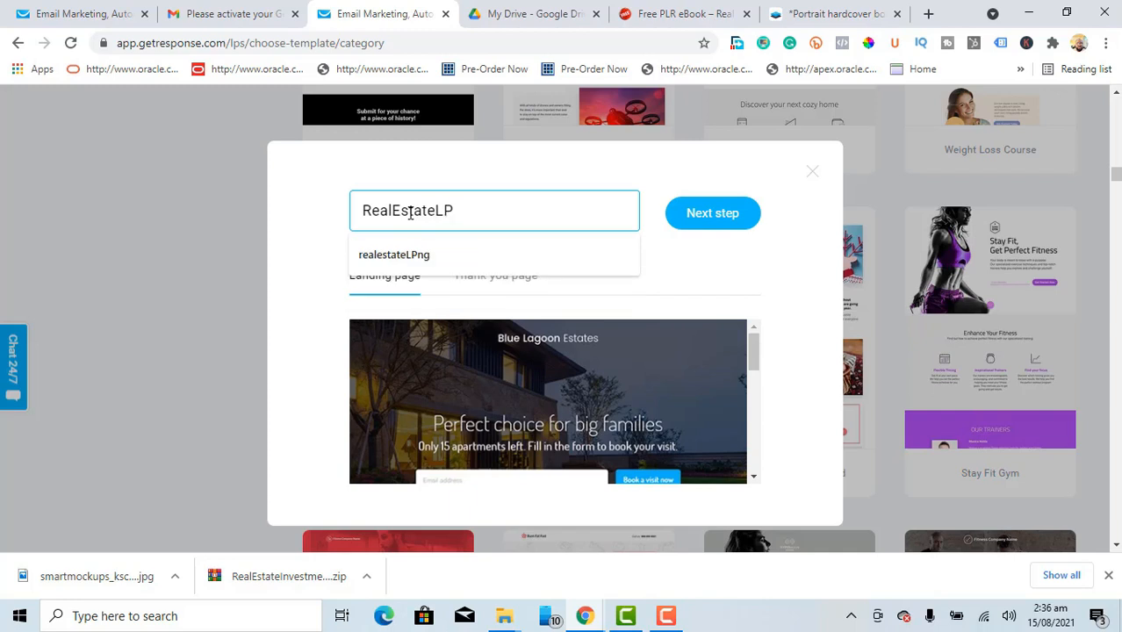
pyautogui.press('Left')
pyautogui.press('Left')
pyautogui.press('Left')
pyautogui.press('Right')
pyautogui.write('Secrets')
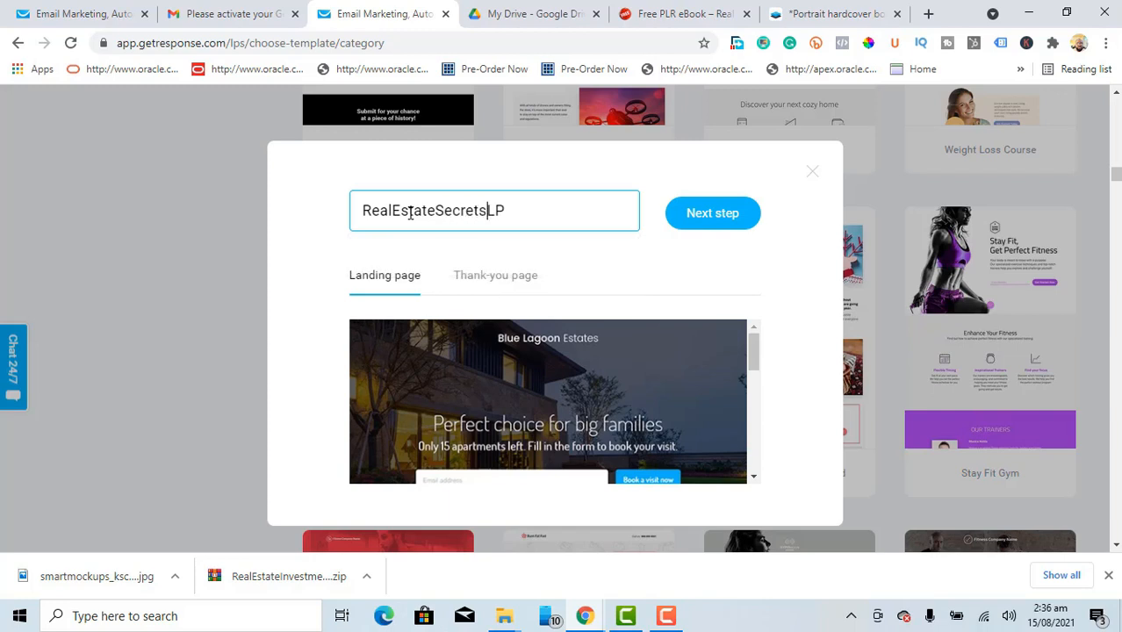
pyautogui.click(707, 220)
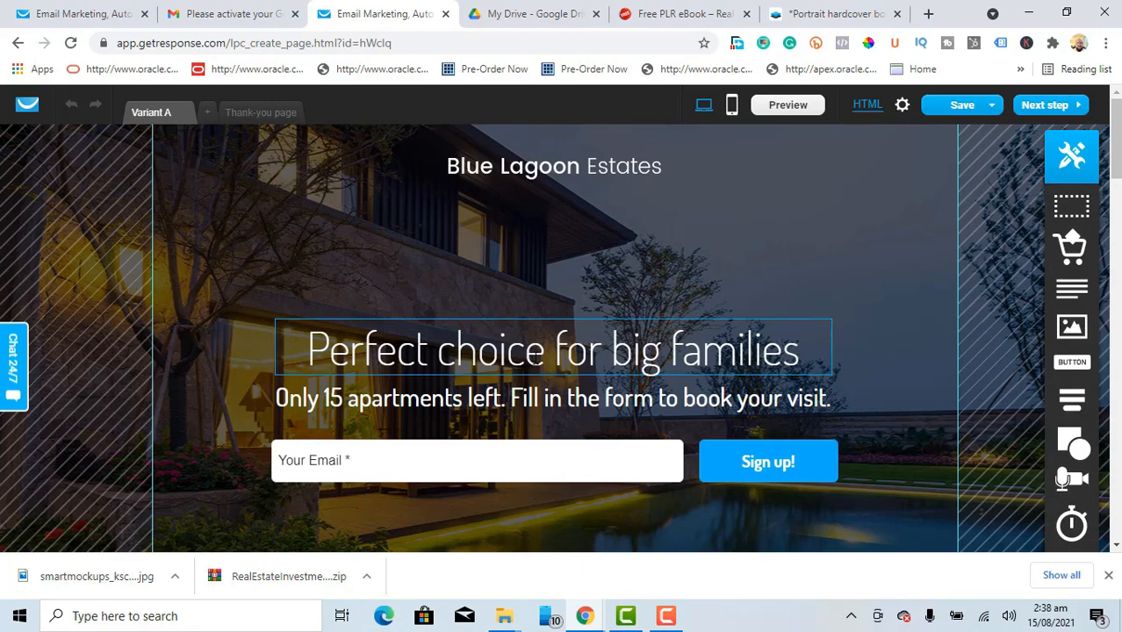
# Step: Replace the 'Perfect choice for big families' headline with 'Real Estate Investments Secrets'
pyautogui.doubleClick(535, 352)
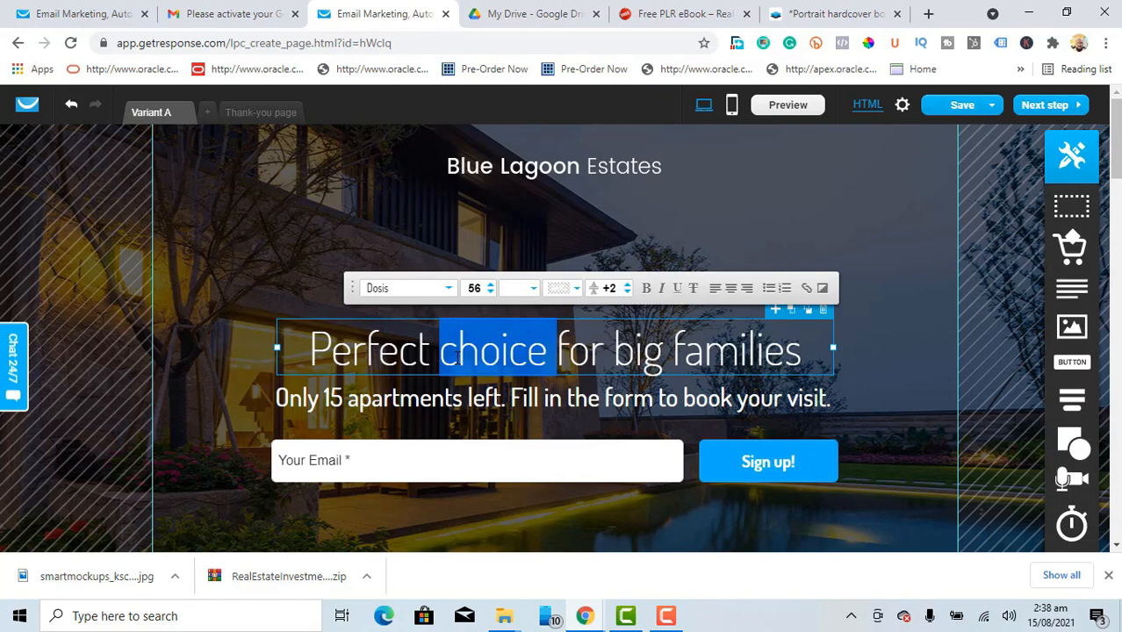
pyautogui.press('BackSpace')
pyautogui.write('R')
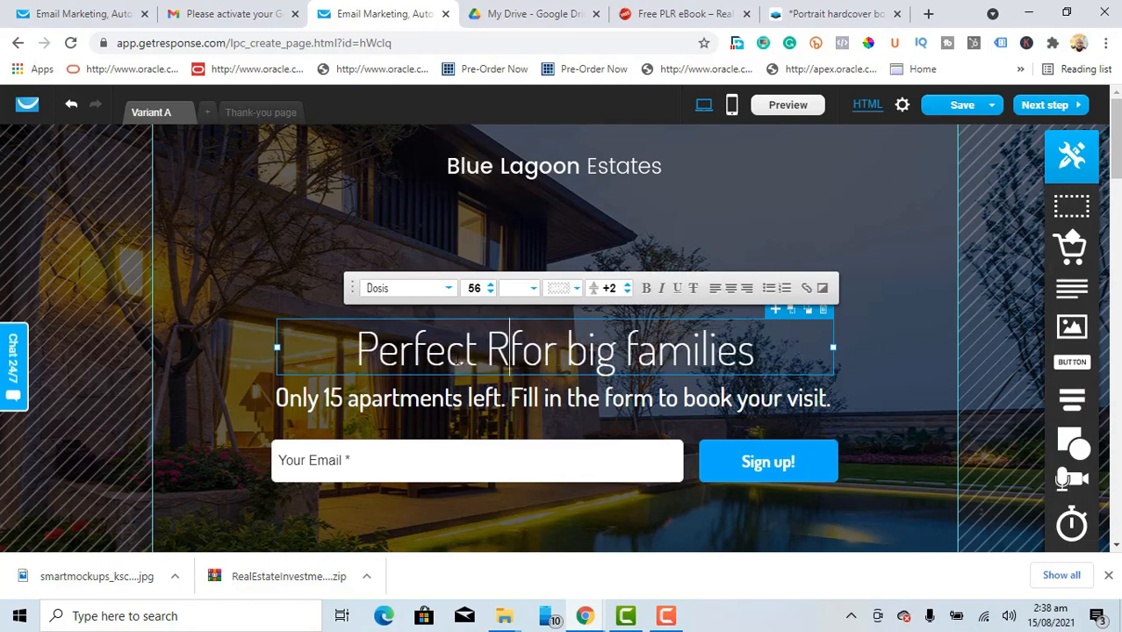
pyautogui.write('eal Es')
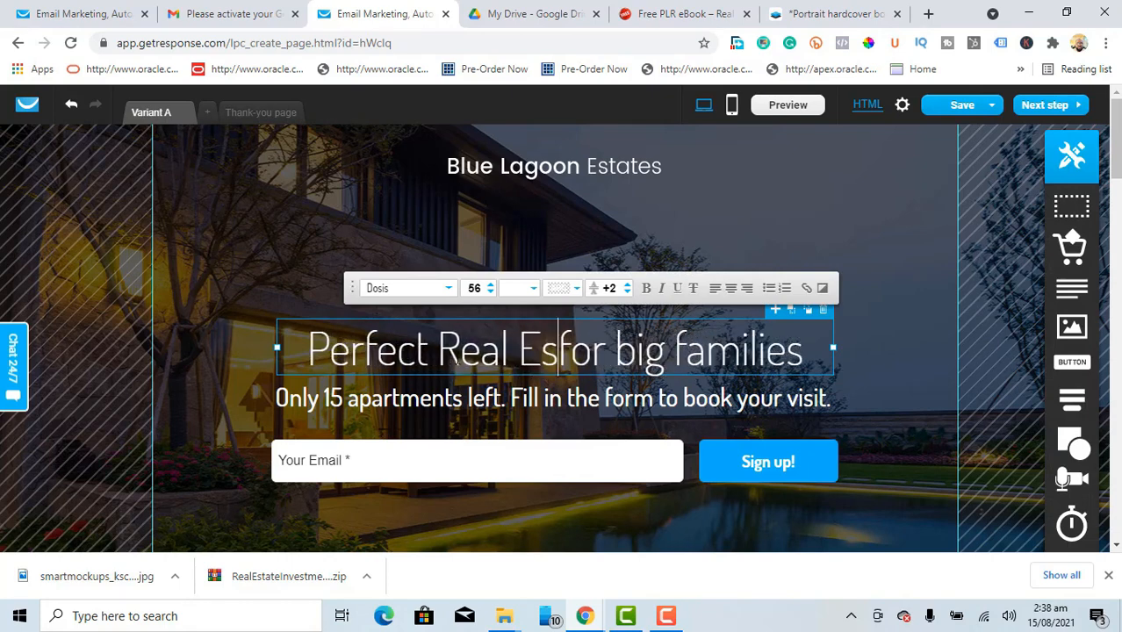
pyautogui.write('tate I')
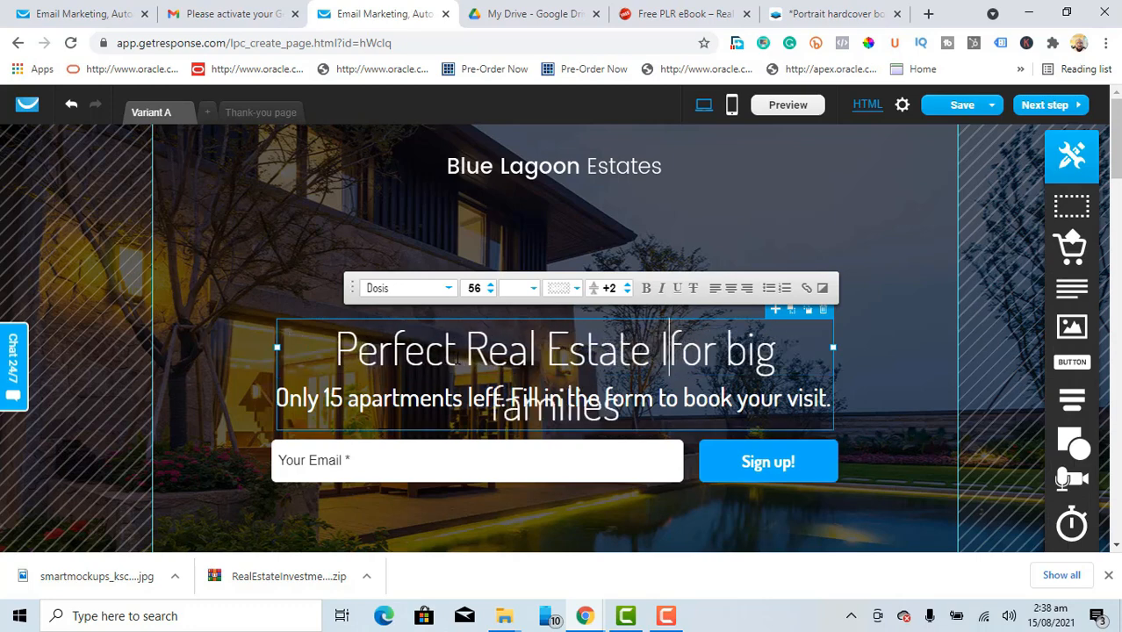
pyautogui.write('nvestmen')
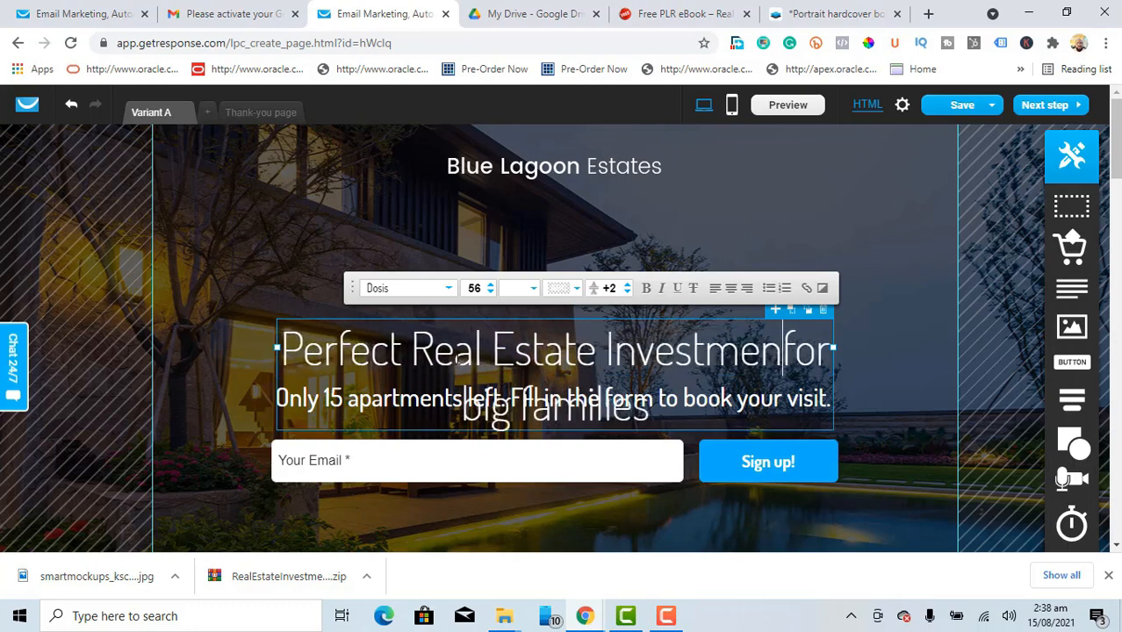
pyautogui.write('ts')
pyautogui.write(' Secre')
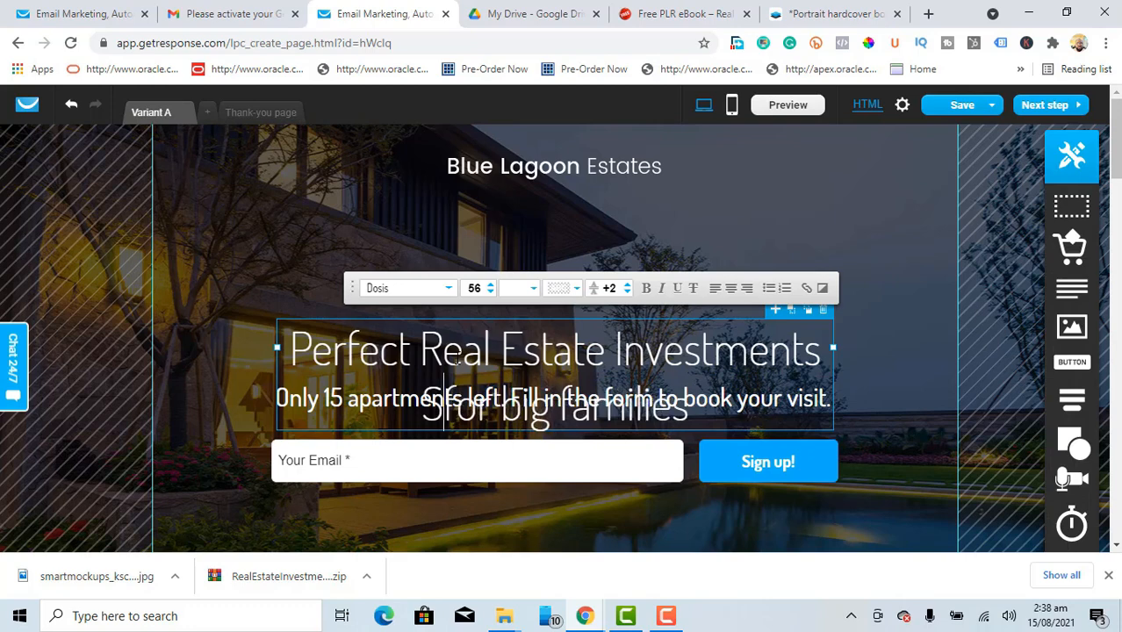
pyautogui.write('ts')
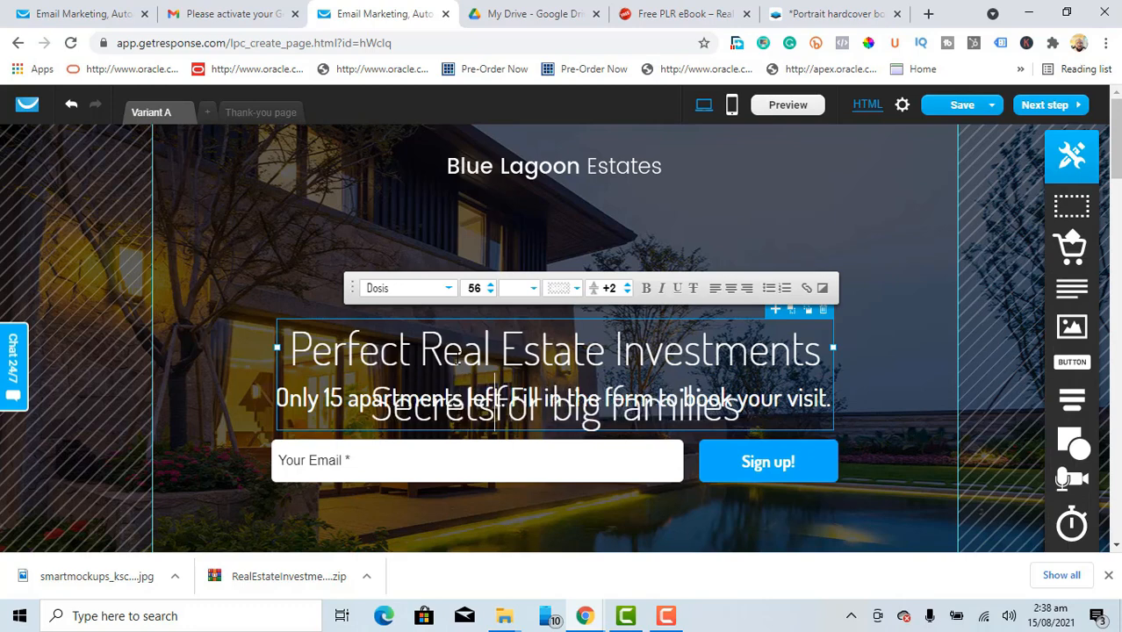
pyautogui.hotkey('shift', 'Right')
pyautogui.hotkey('shift', 'Right')
pyautogui.hotkey('shift', 'Right')
pyautogui.hotkey('shift', 'Right')
pyautogui.hotkey('shift', 'Right')
pyautogui.hotkey('shift', 'Right')
pyautogui.hotkey('shift', 'Right')
pyautogui.hotkey('shift', 'Right')
pyautogui.hotkey('shift', 'Right')
pyautogui.hotkey('shift', 'Right')
pyautogui.hotkey('shift', 'Right')
pyautogui.hotkey('shift', 'Right')
pyautogui.hotkey('shift', 'Right')
pyautogui.hotkey('shift', 'Right')
pyautogui.hotkey('shift', 'Right')
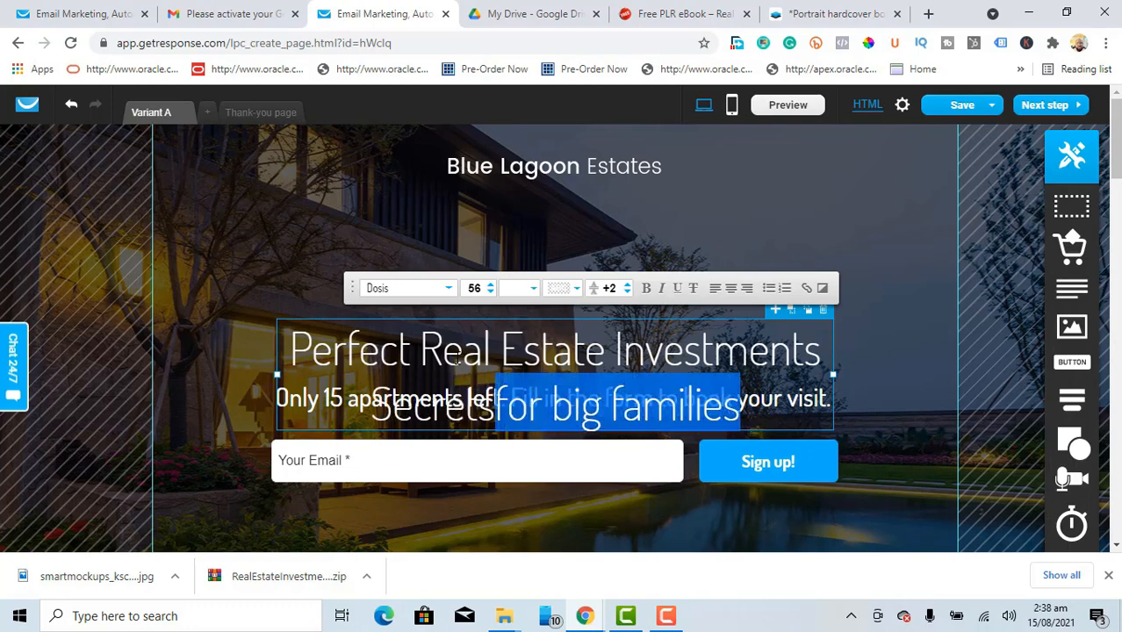
pyautogui.press('Delete')
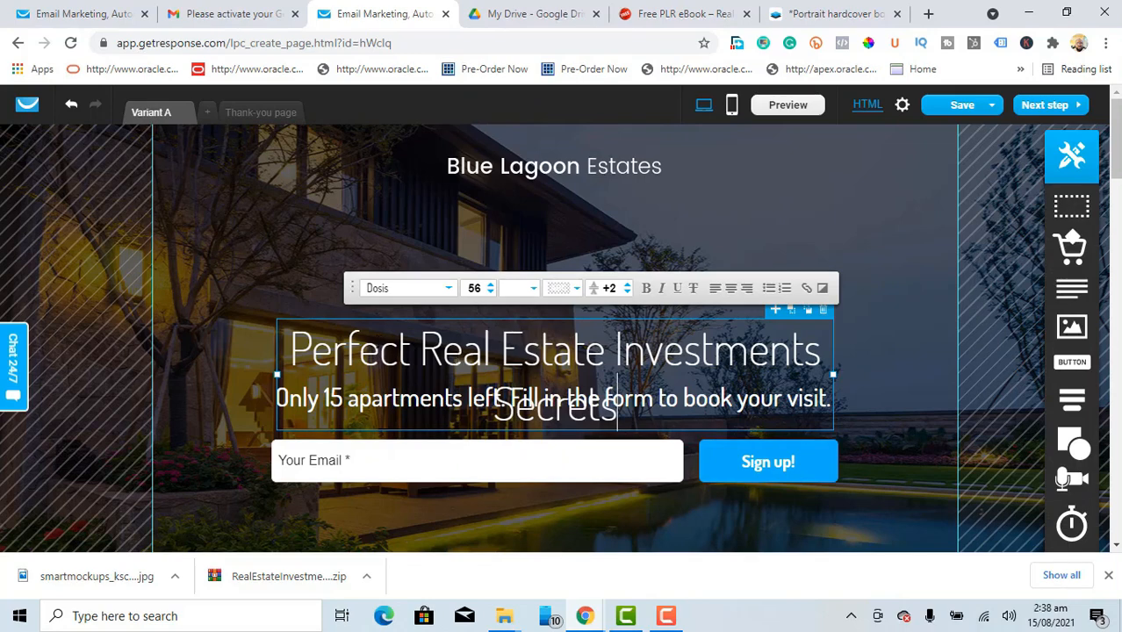
pyautogui.click(422, 351)
pyautogui.press('BackSpace')
pyautogui.press('BackSpace')
pyautogui.press('BackSpace')
pyautogui.press('BackSpace')
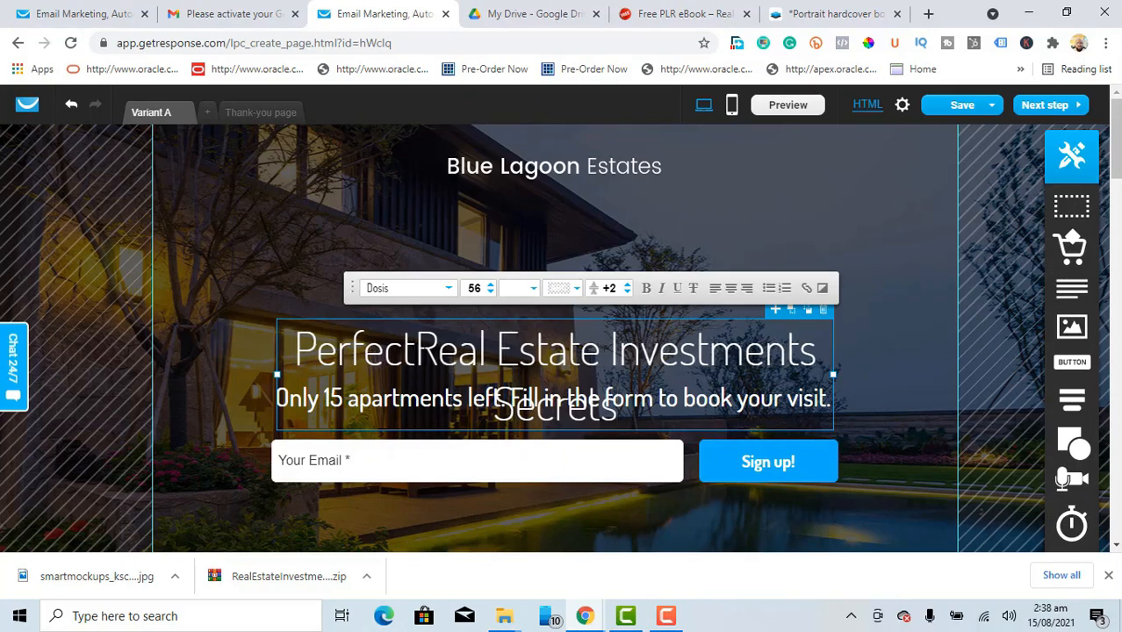
pyautogui.press('BackSpace')
pyautogui.press('BackSpace')
pyautogui.press('BackSpace')
pyautogui.press('BackSpace')
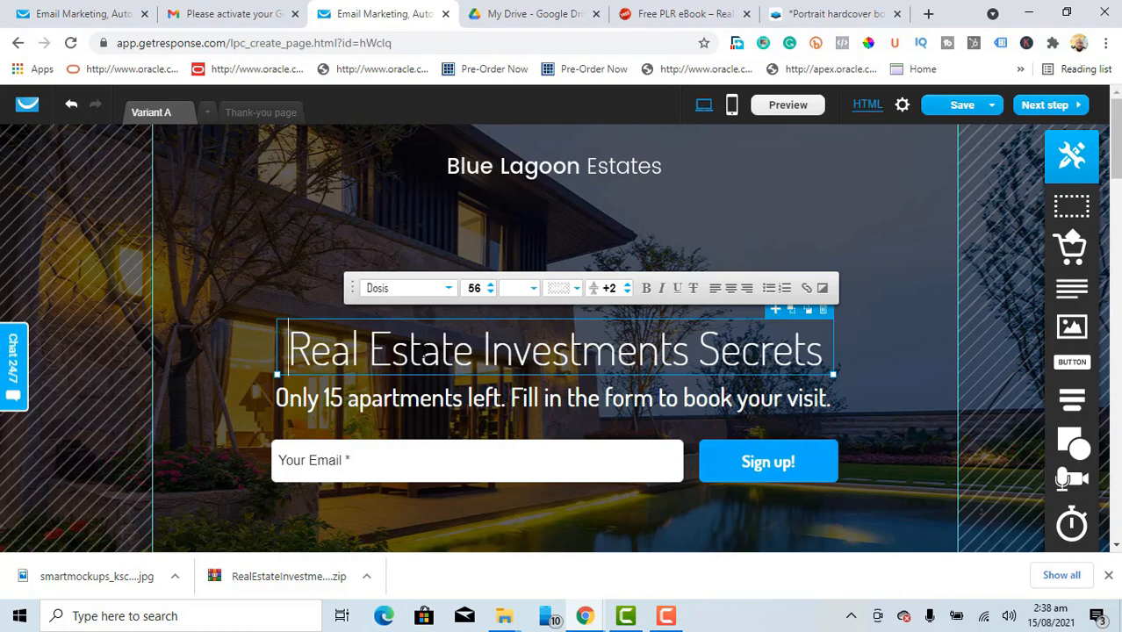
pyautogui.click(329, 397)
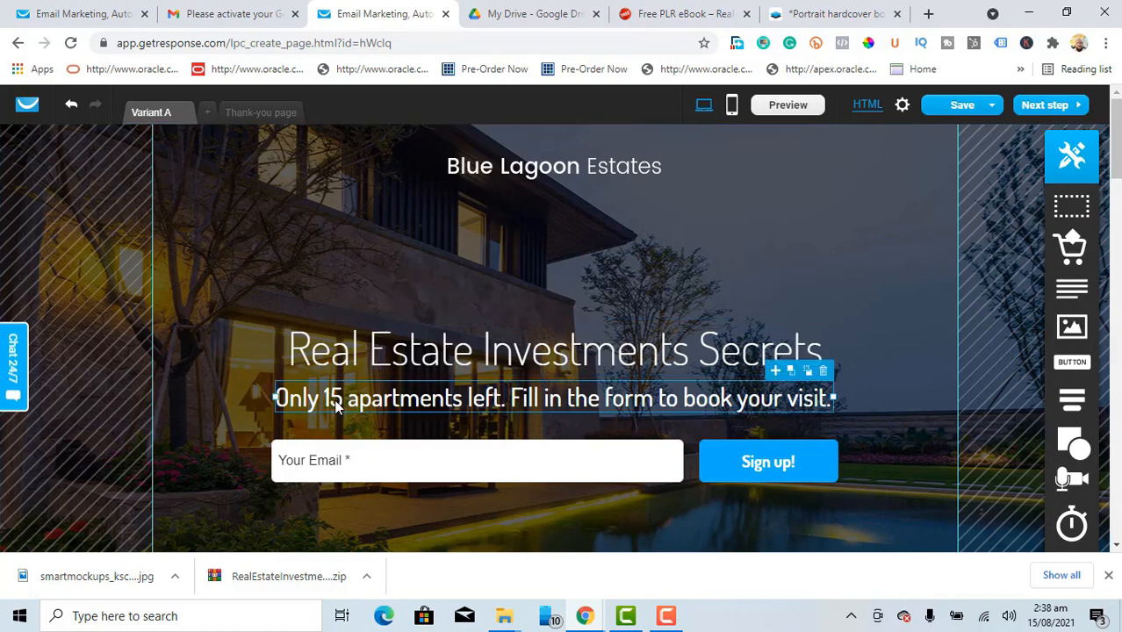
# Step: Change the subtitle to 'Industry-Secrets gurus dont wont you to know' and centre it
pyautogui.tripleClick(336, 402)
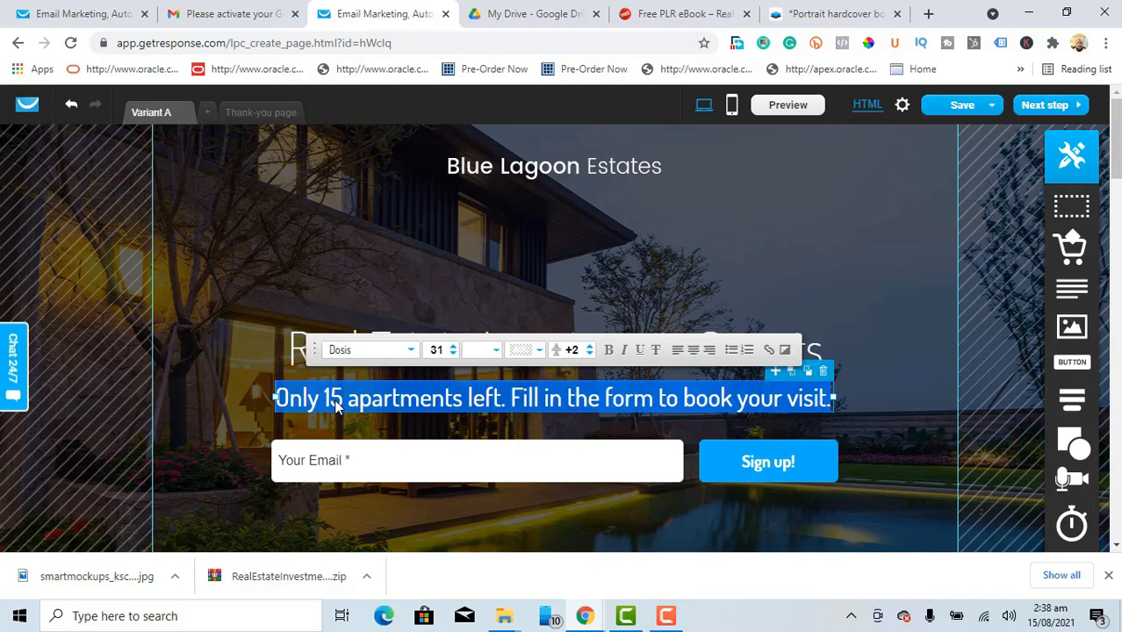
pyautogui.write('Industry')
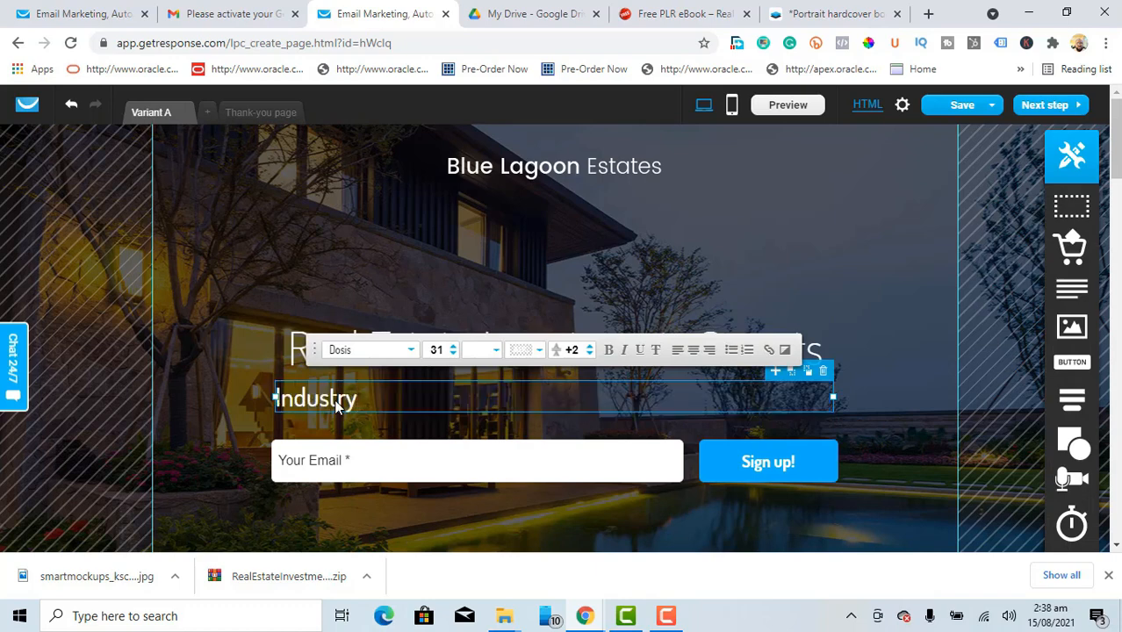
pyautogui.write('-Secret')
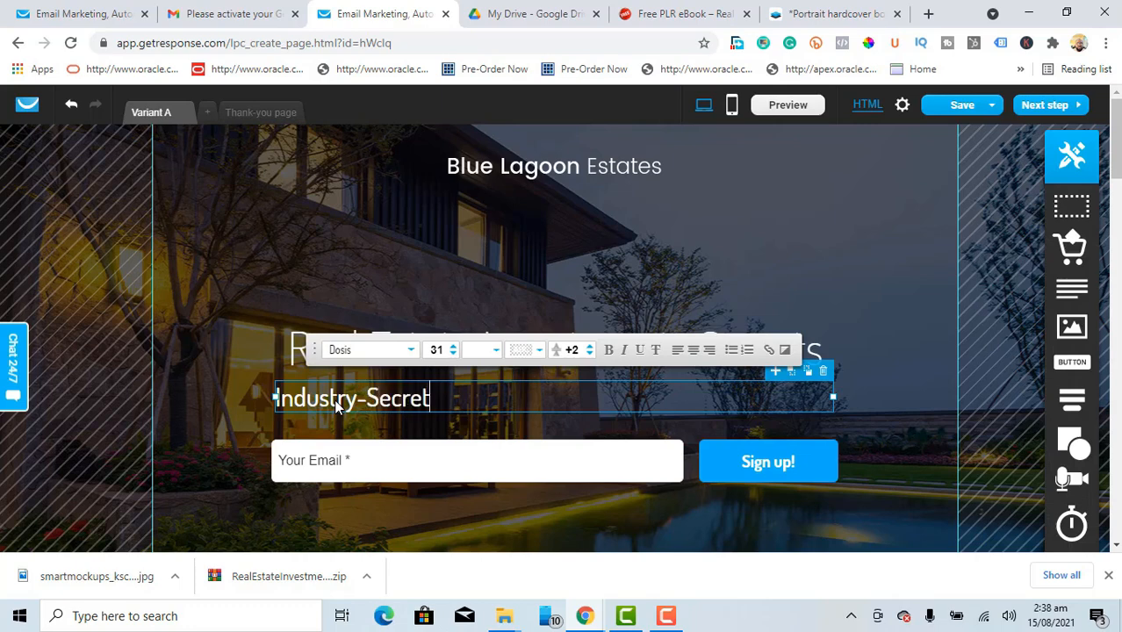
pyautogui.write('s gurus')
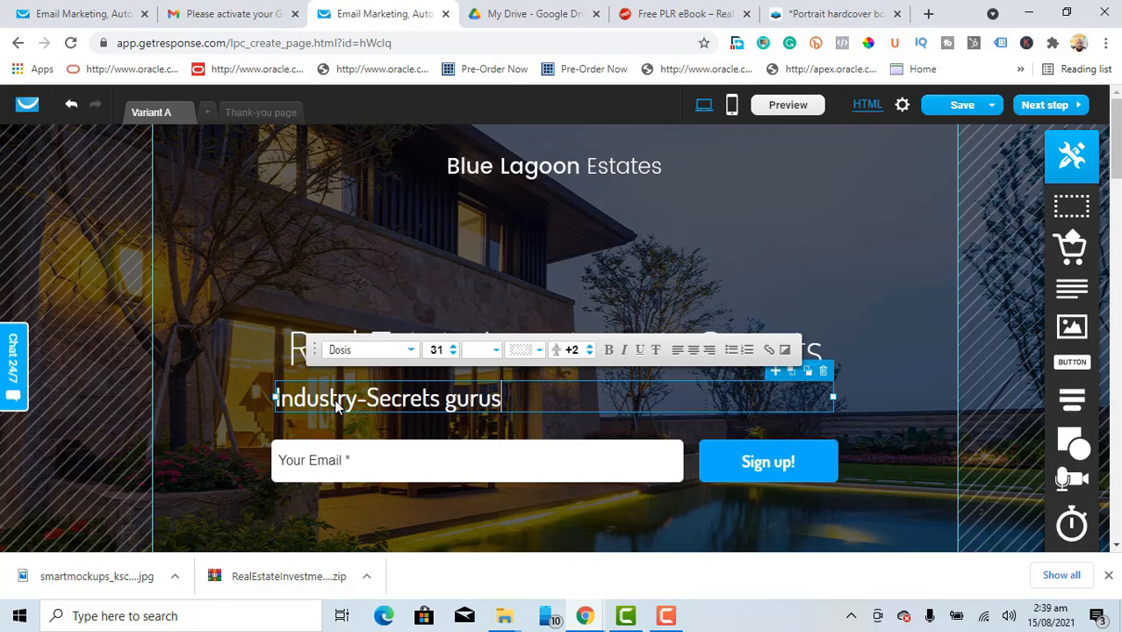
pyautogui.write(' dont wint')
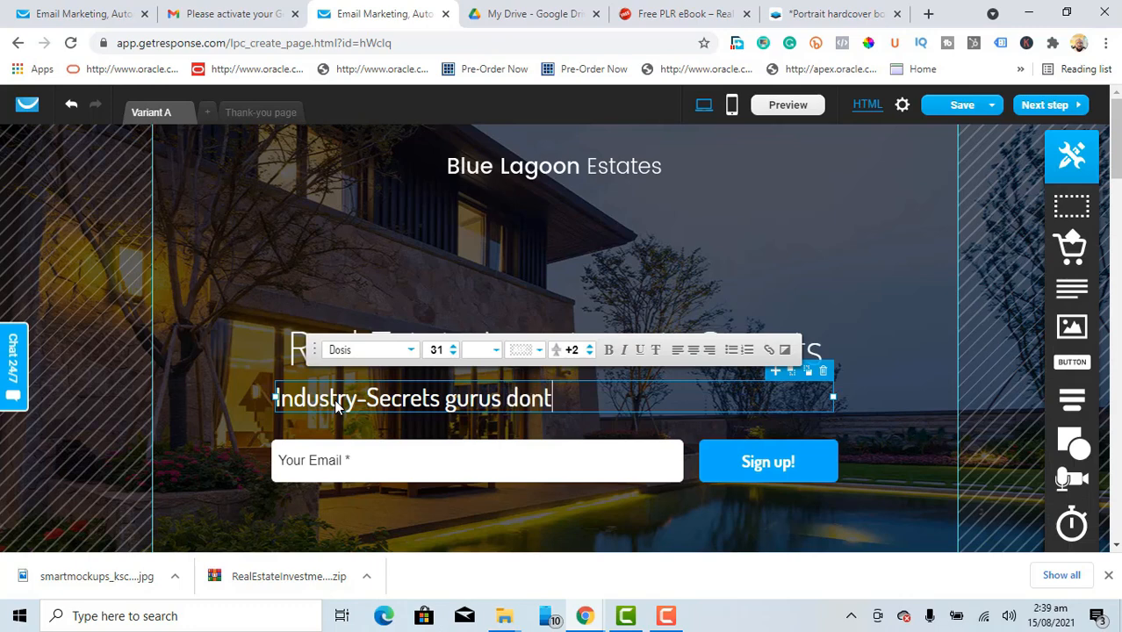
pyautogui.press('BackSpace')
pyautogui.press('BackSpace')
pyautogui.press('BackSpace')
pyautogui.write('ont you to')
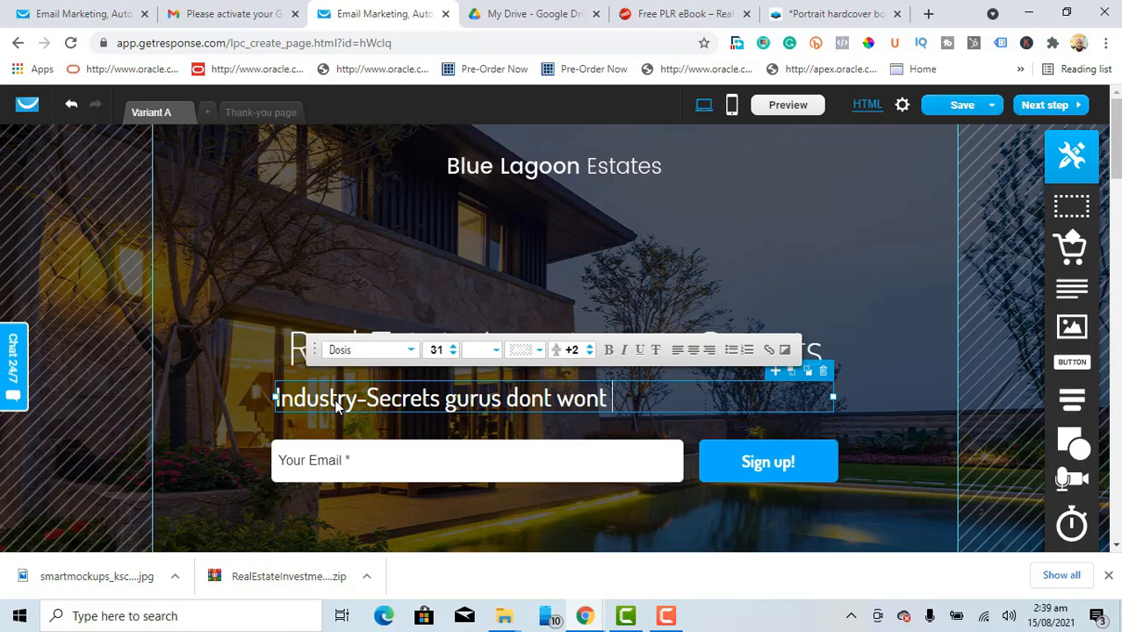
pyautogui.write(' know')
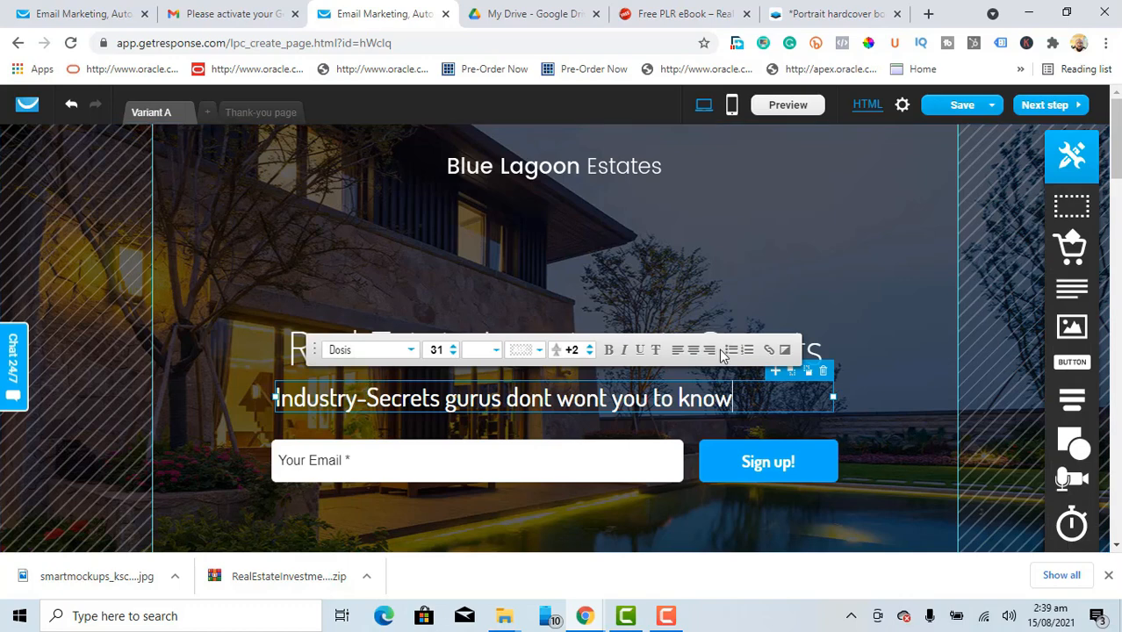
pyautogui.click(692, 351)
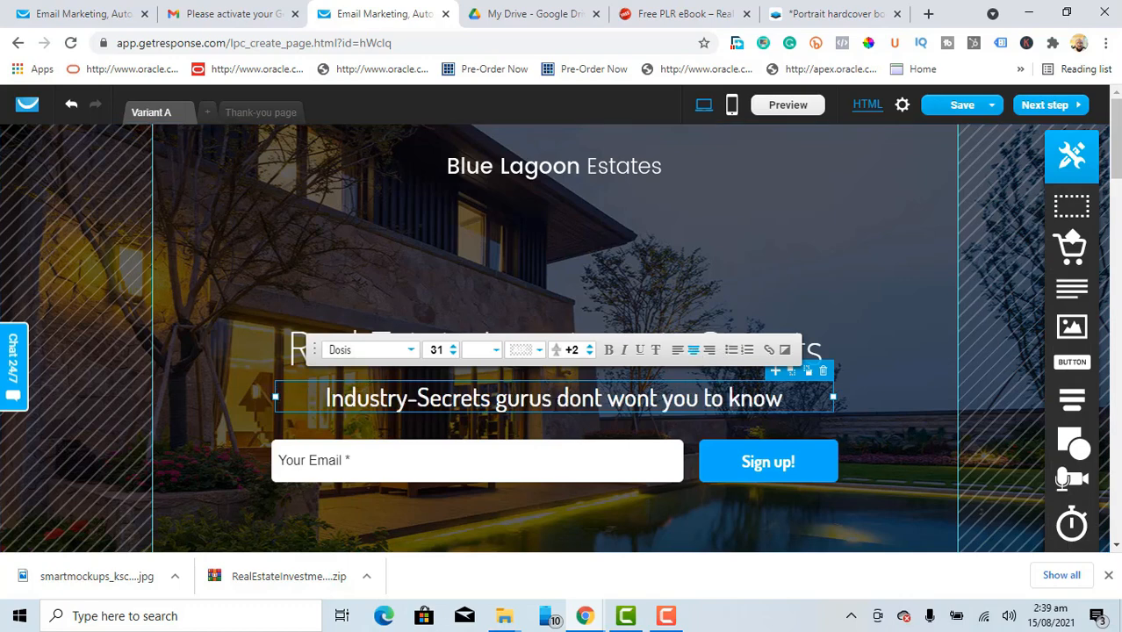
pyautogui.click(889, 342)
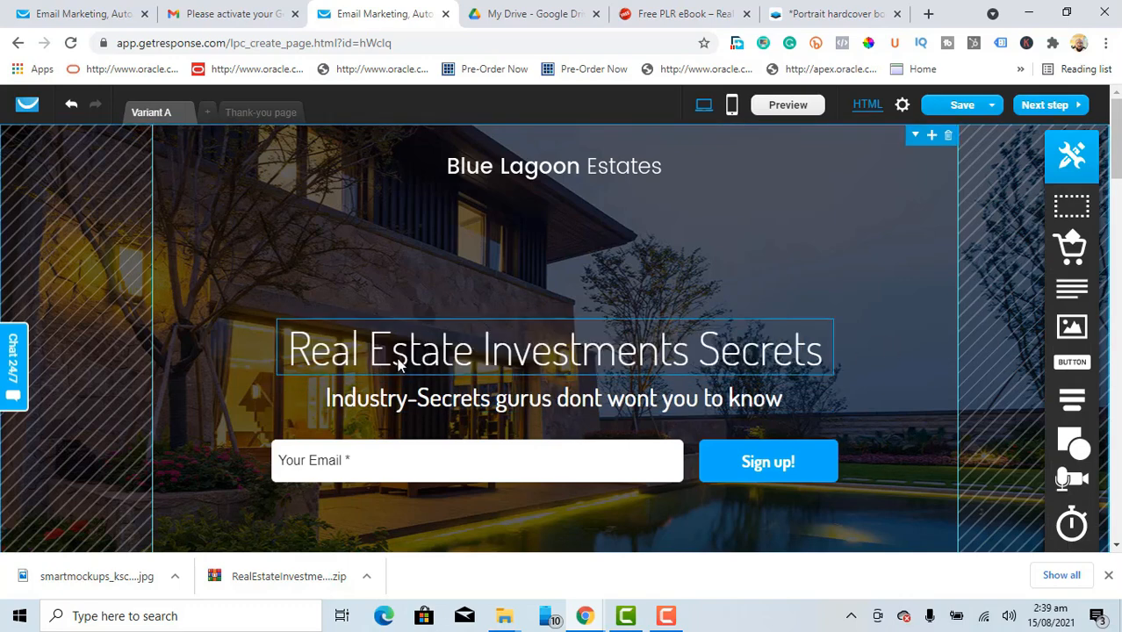
# Step: Bold the headline and widen its box so it fits on one line
pyautogui.click(462, 356)
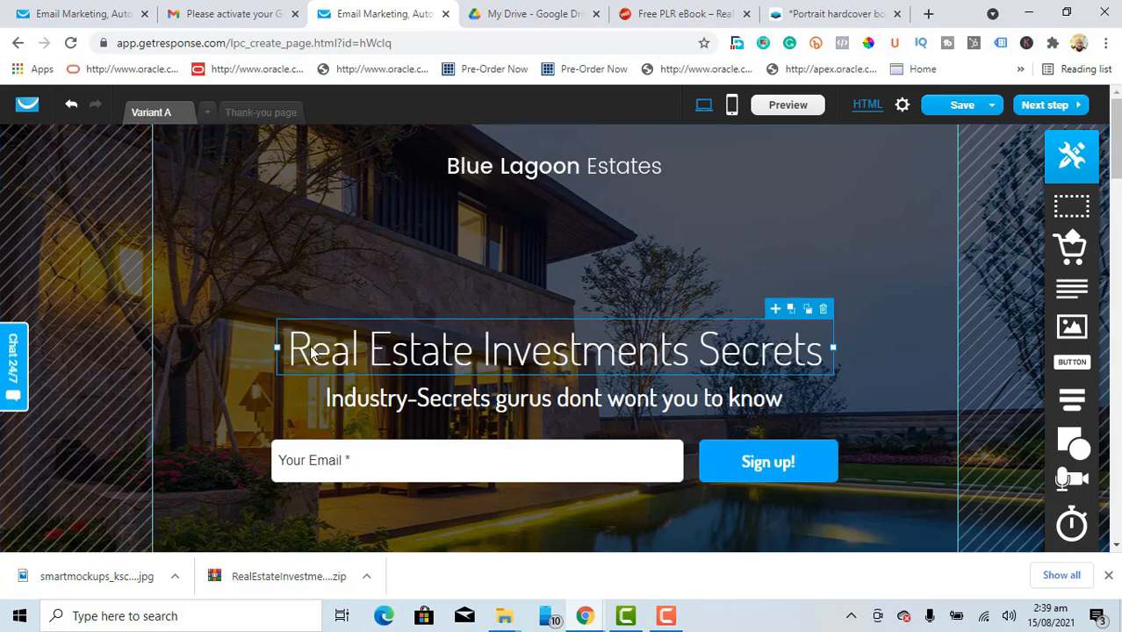
pyautogui.doubleClick(432, 360)
pyautogui.click(612, 289)
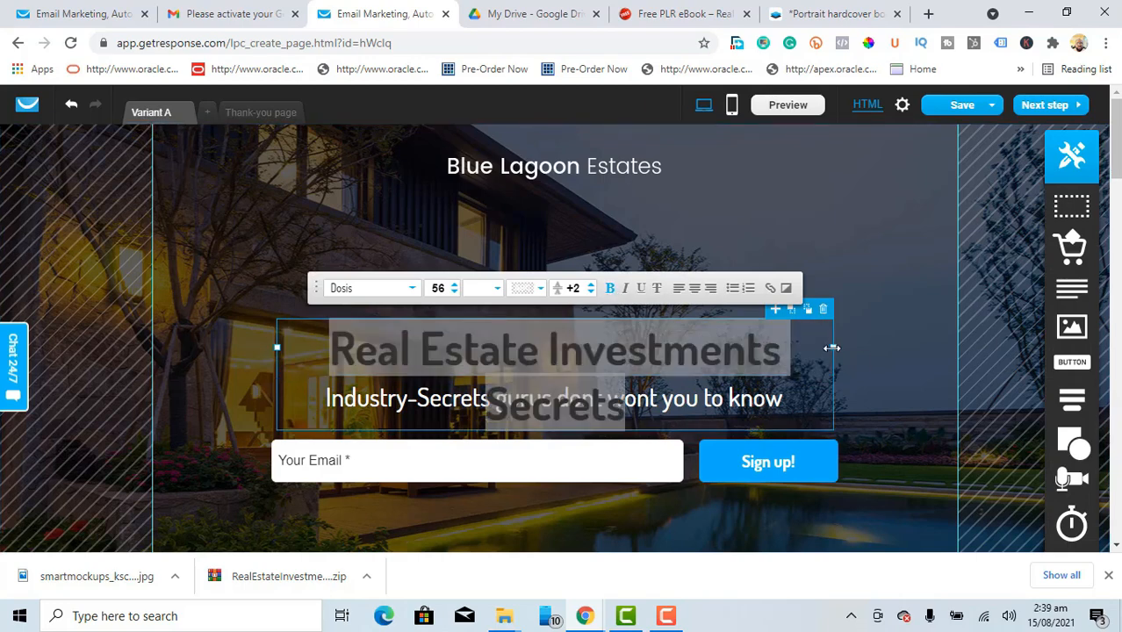
pyautogui.moveTo(831, 347); pyautogui.dragTo(884, 345)
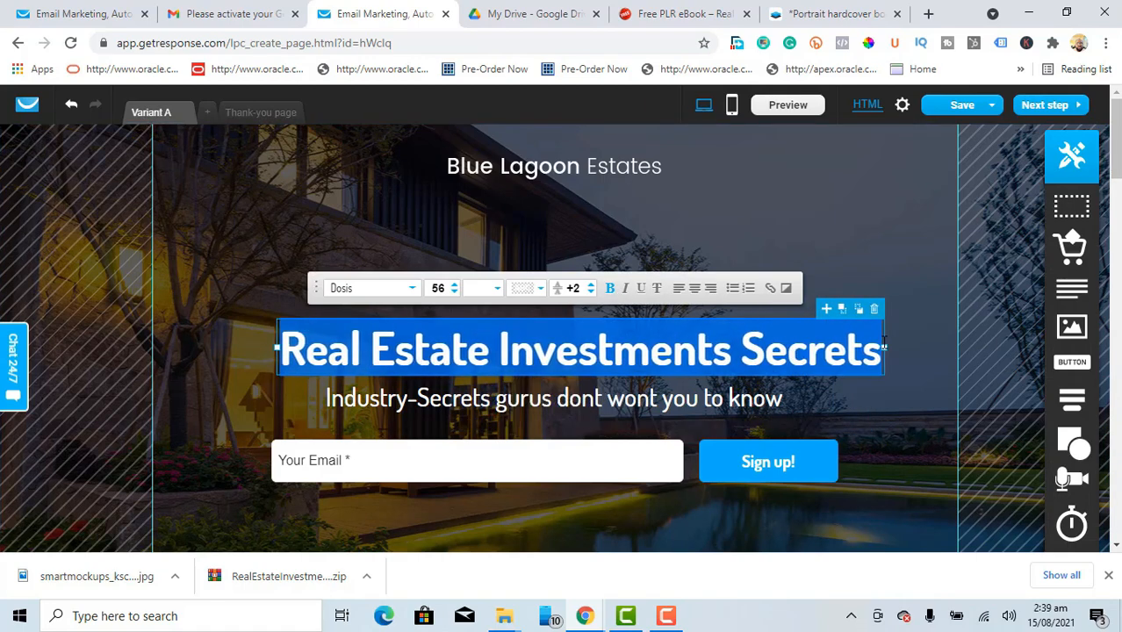
pyautogui.click(893, 398)
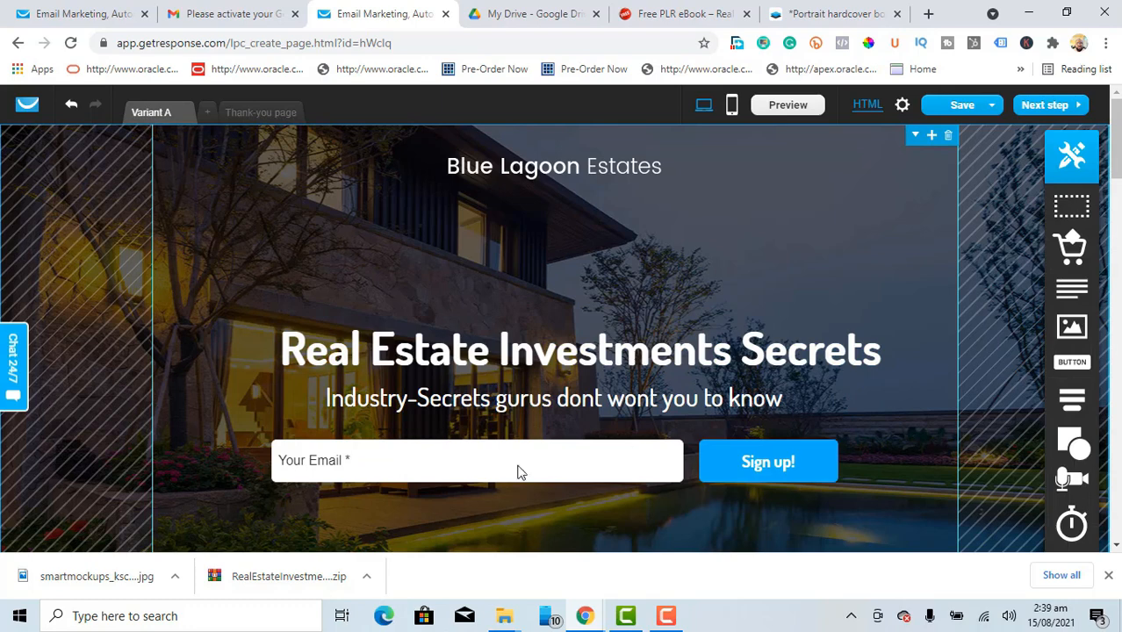
# Step: Move Your Name above Your Email, lift the form under the subheadline, and widen it
pyautogui.click(414, 467)
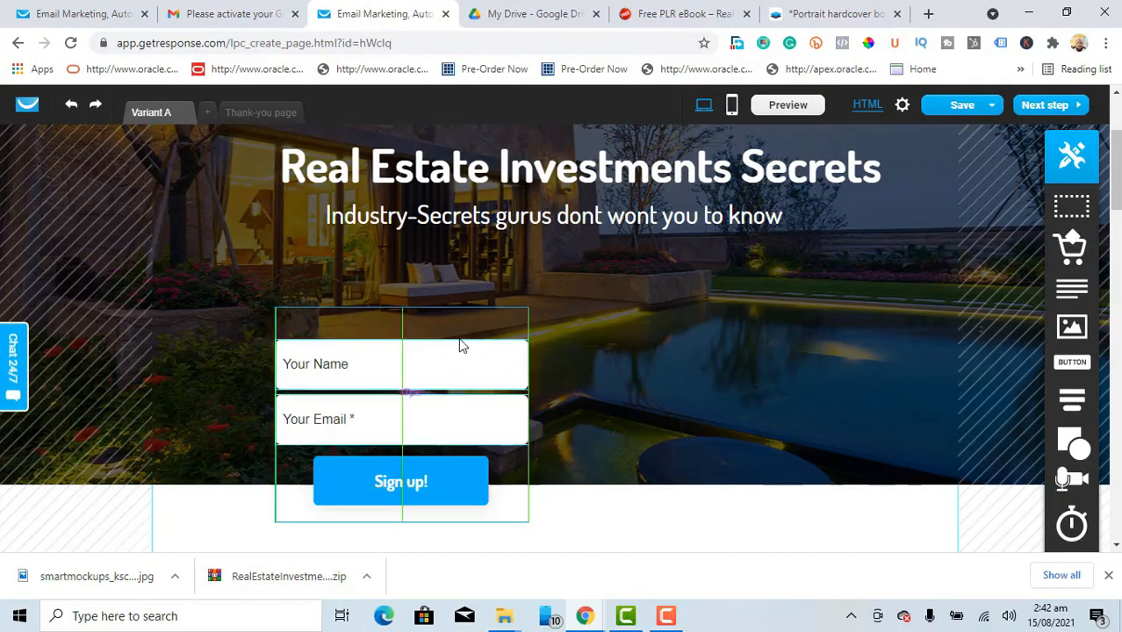
pyautogui.moveTo(459, 345); pyautogui.dragTo(465, 281)
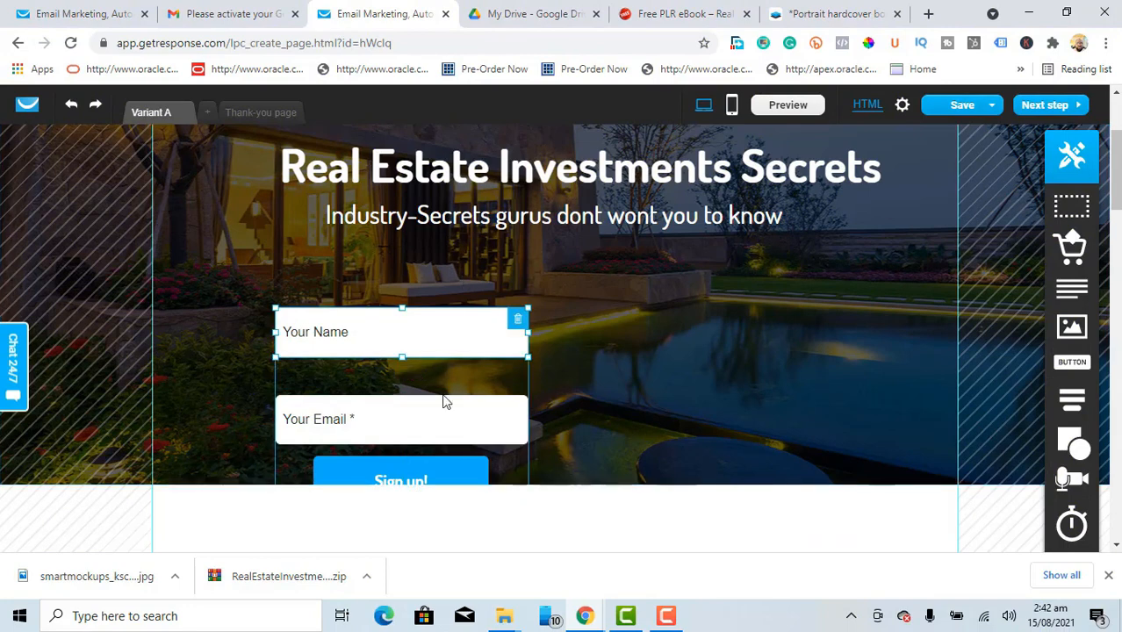
pyautogui.moveTo(472, 376); pyautogui.dragTo(500, 314)
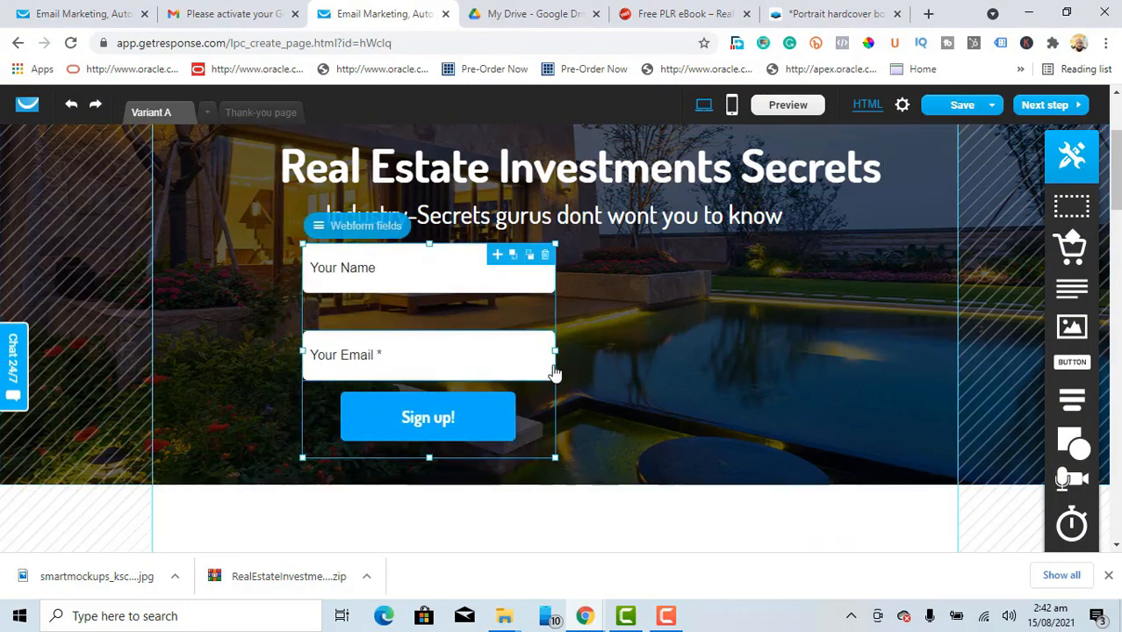
pyautogui.moveTo(557, 349); pyautogui.dragTo(670, 333)
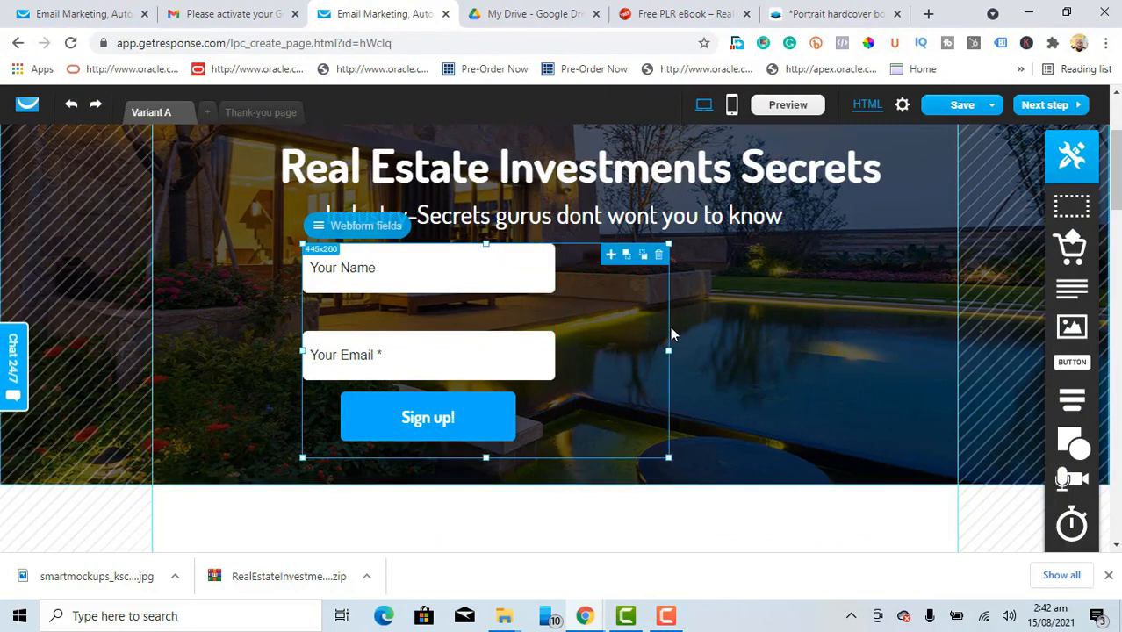
# Step: Widen the Your Name and Your Email fields and the Sign up! button
pyautogui.click(540, 281)
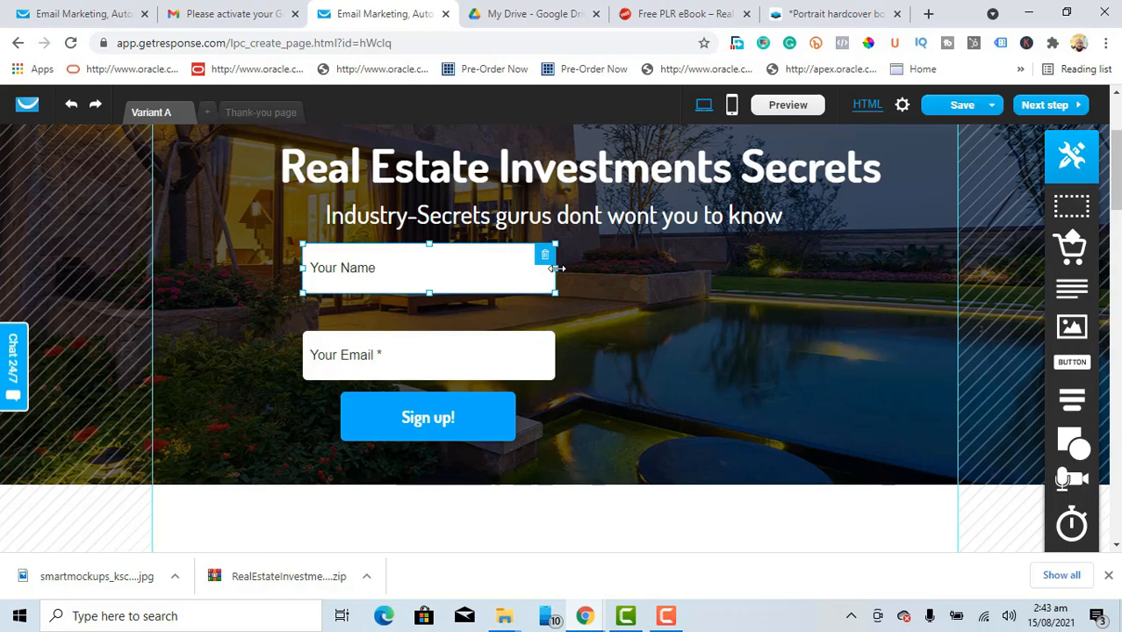
pyautogui.moveTo(555, 267); pyautogui.dragTo(786, 268)
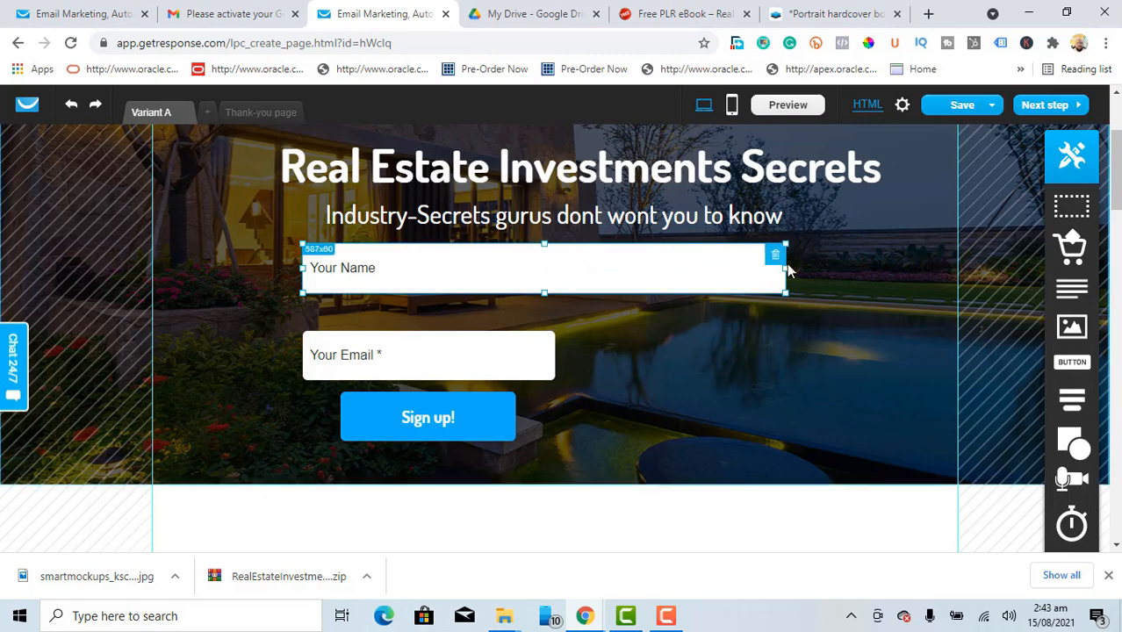
pyautogui.click(521, 366)
pyautogui.moveTo(556, 354); pyautogui.dragTo(784, 327)
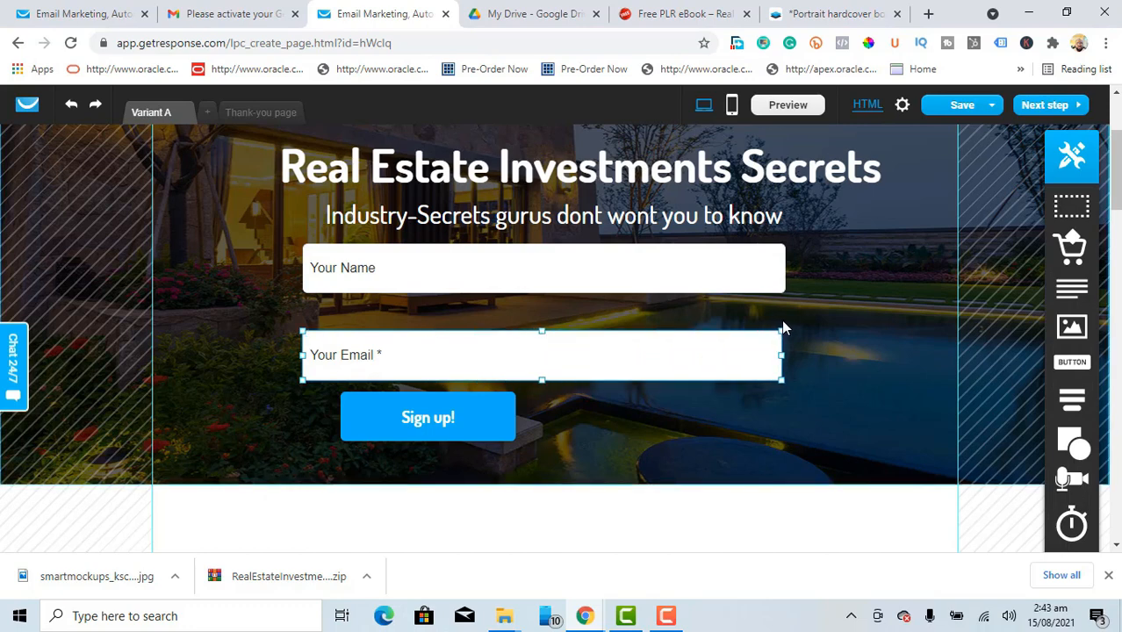
pyautogui.click(507, 416)
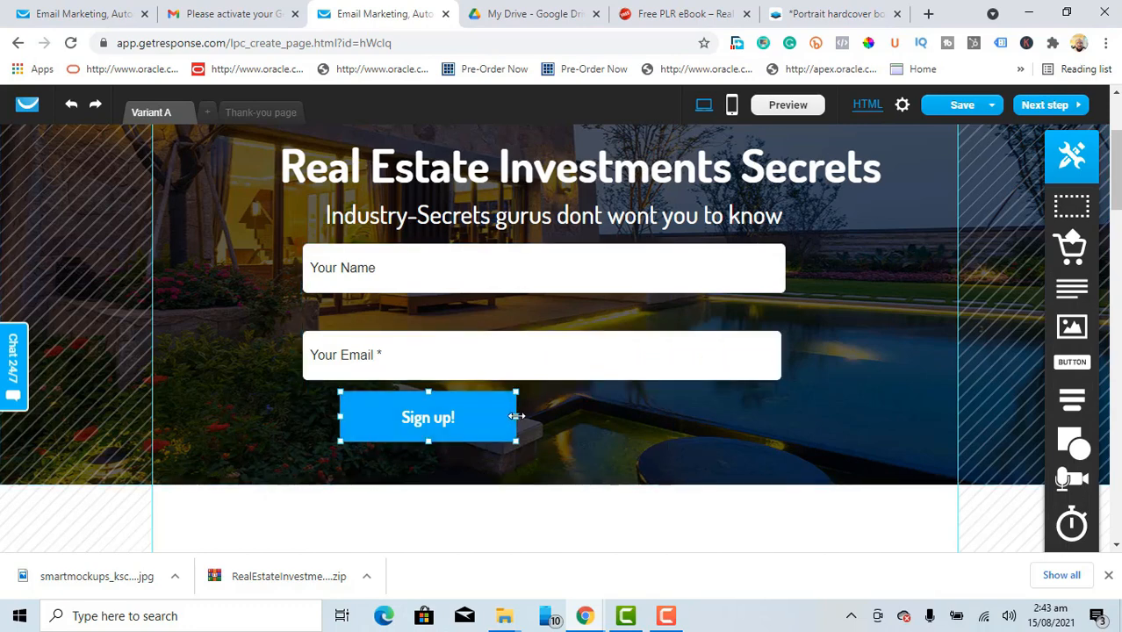
pyautogui.moveTo(517, 416); pyautogui.dragTo(660, 417)
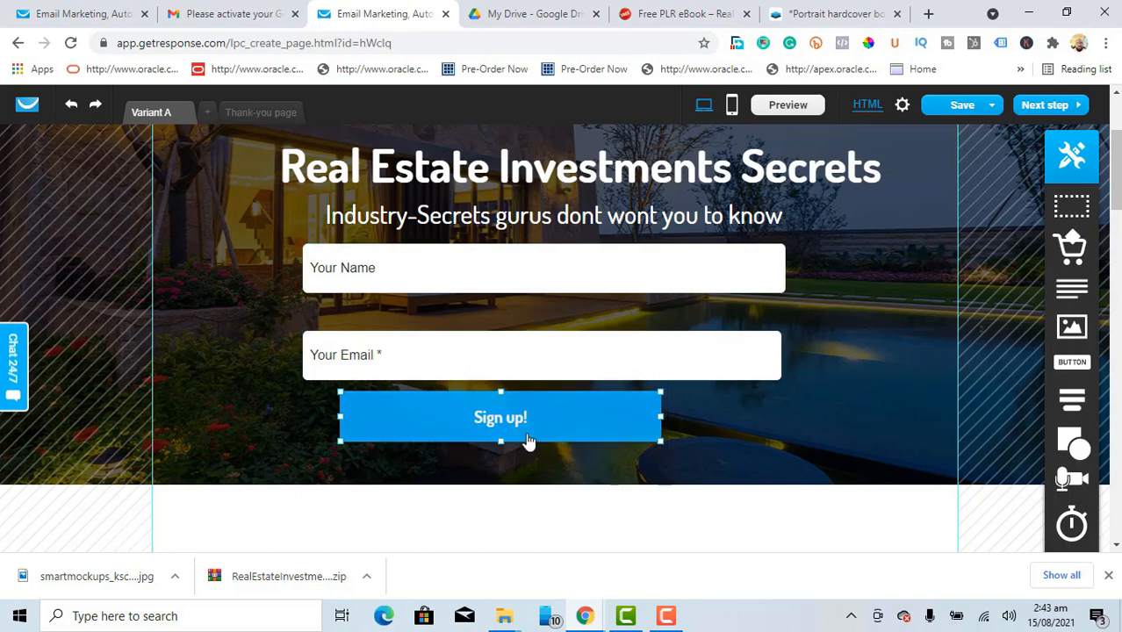
pyautogui.moveTo(512, 417); pyautogui.dragTo(606, 409)
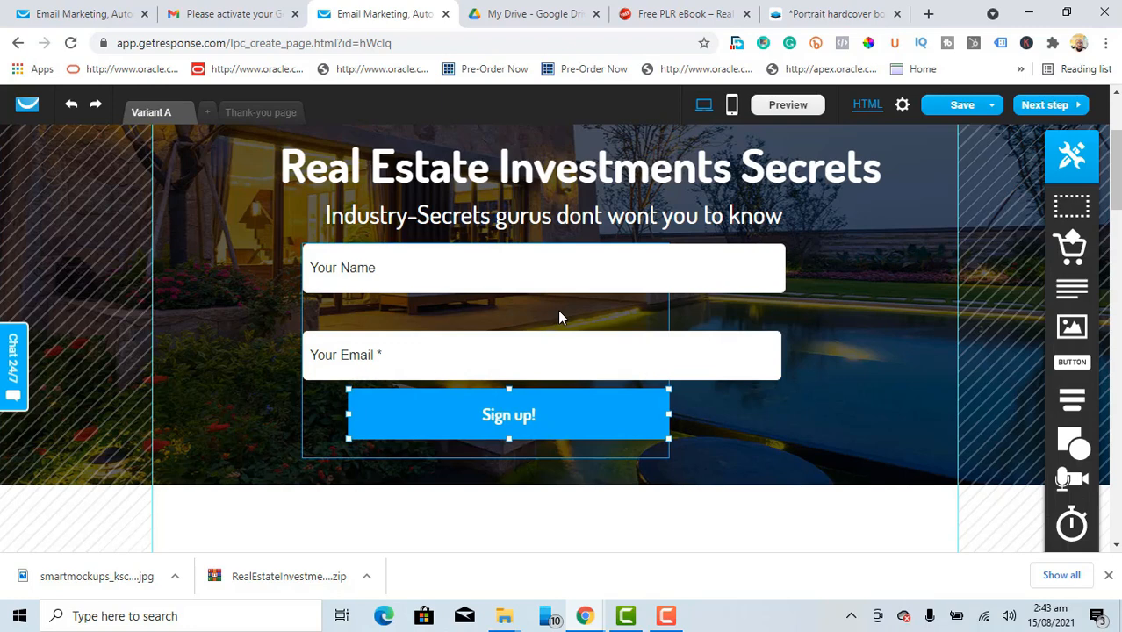
# Step: Narrow both fields to a matching 522 px width and move Your Email closer to Your Name
pyautogui.click(540, 364)
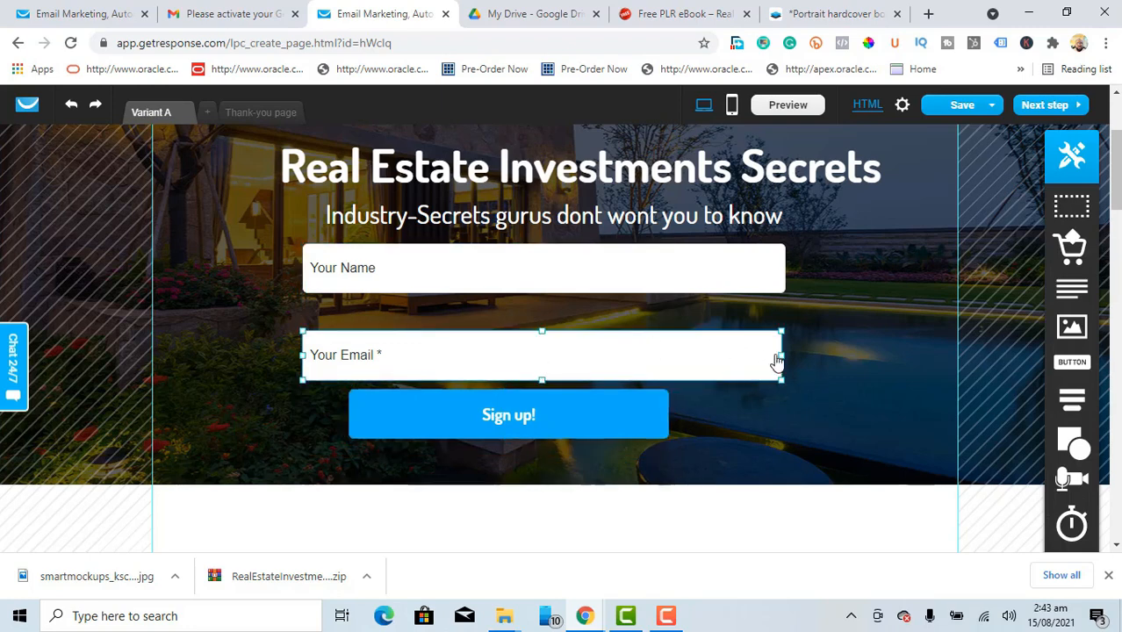
pyautogui.moveTo(780, 356); pyautogui.dragTo(729, 352)
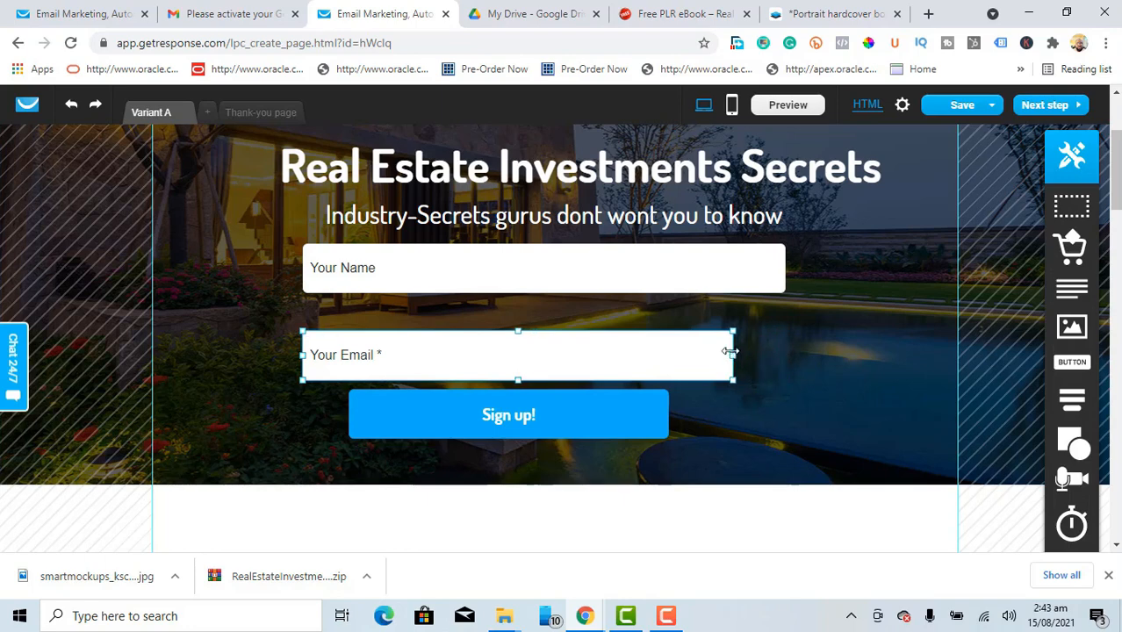
pyautogui.click(738, 288)
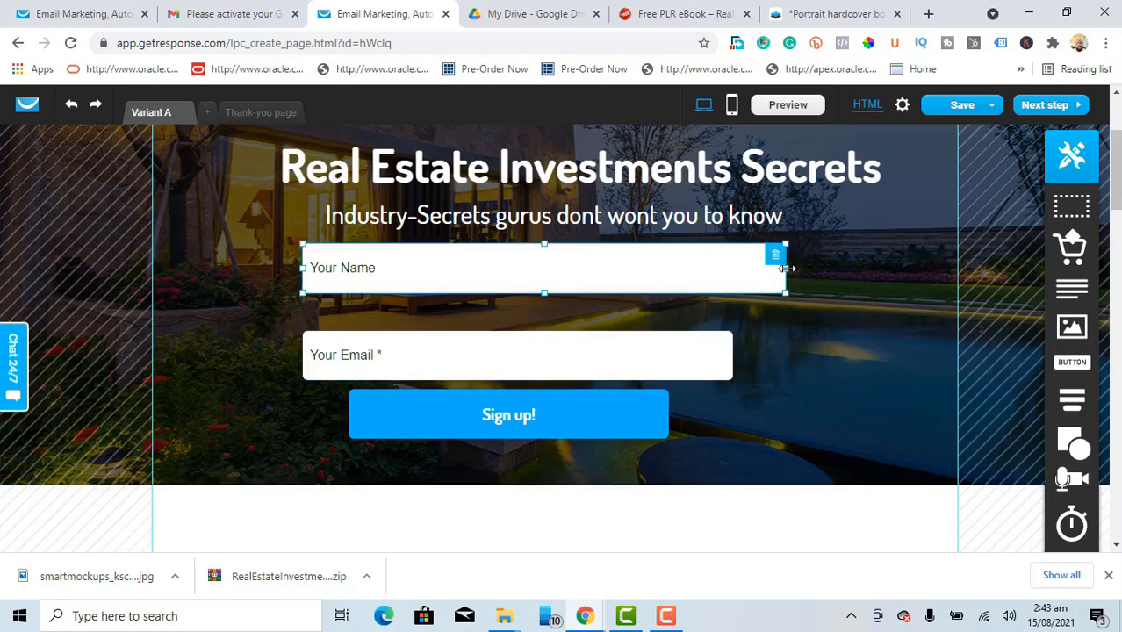
pyautogui.moveTo(787, 268); pyautogui.dragTo(733, 269)
pyautogui.click(838, 303)
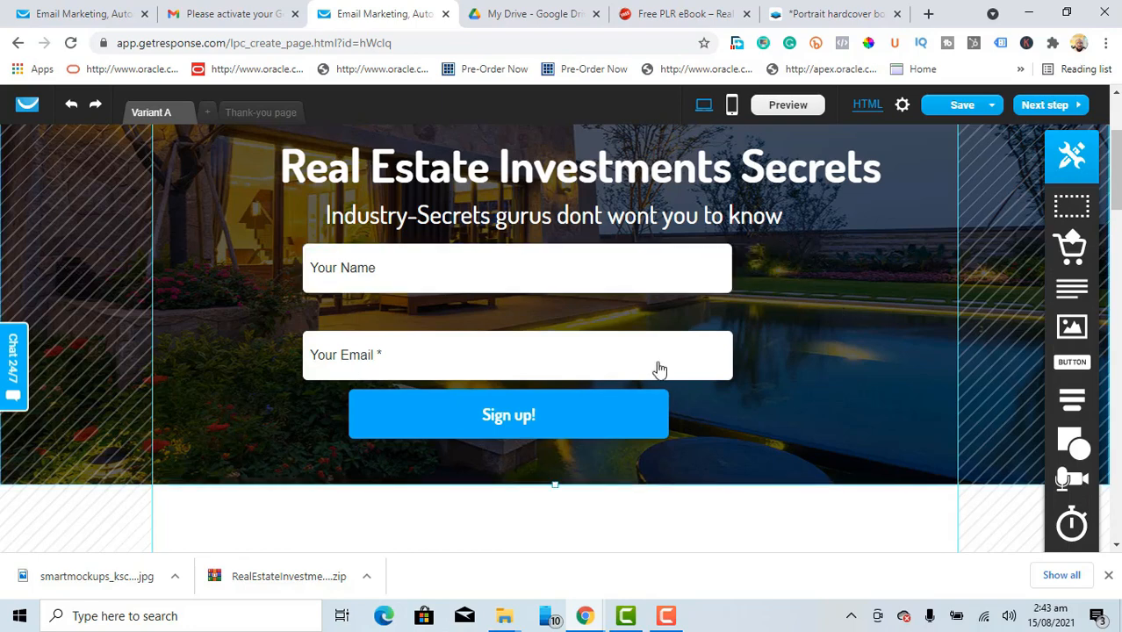
pyautogui.moveTo(617, 363); pyautogui.dragTo(620, 348)
pyautogui.click(753, 370)
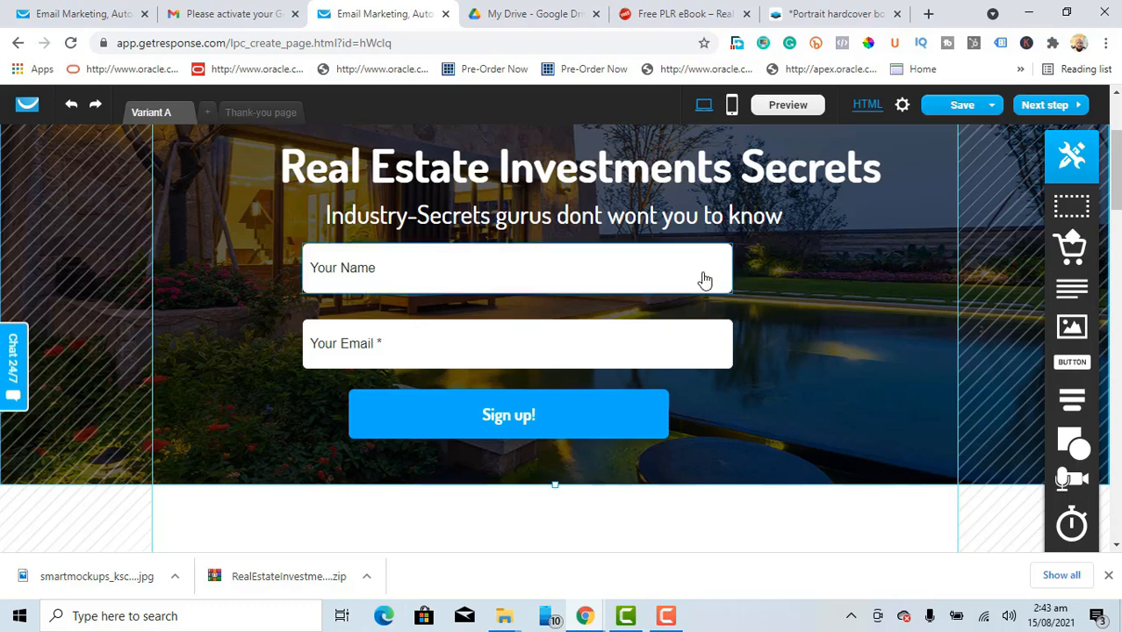
# Step: Align Your Name with Your Email and shift the whole form right to centre it
pyautogui.moveTo(694, 281); pyautogui.dragTo(734, 279)
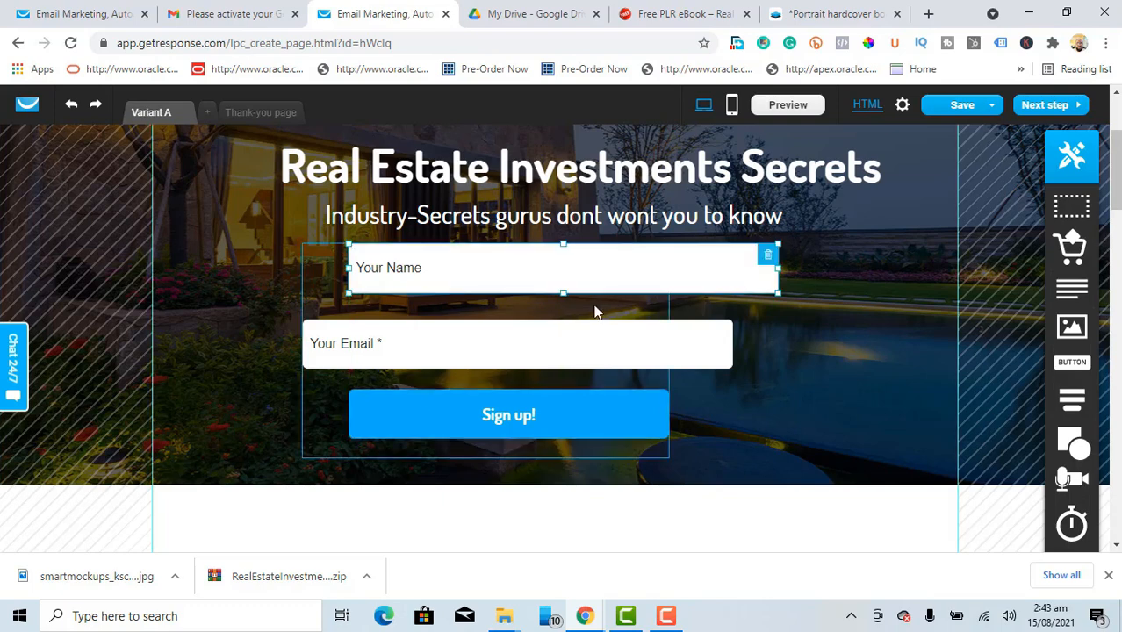
pyautogui.moveTo(593, 311); pyautogui.dragTo(602, 280)
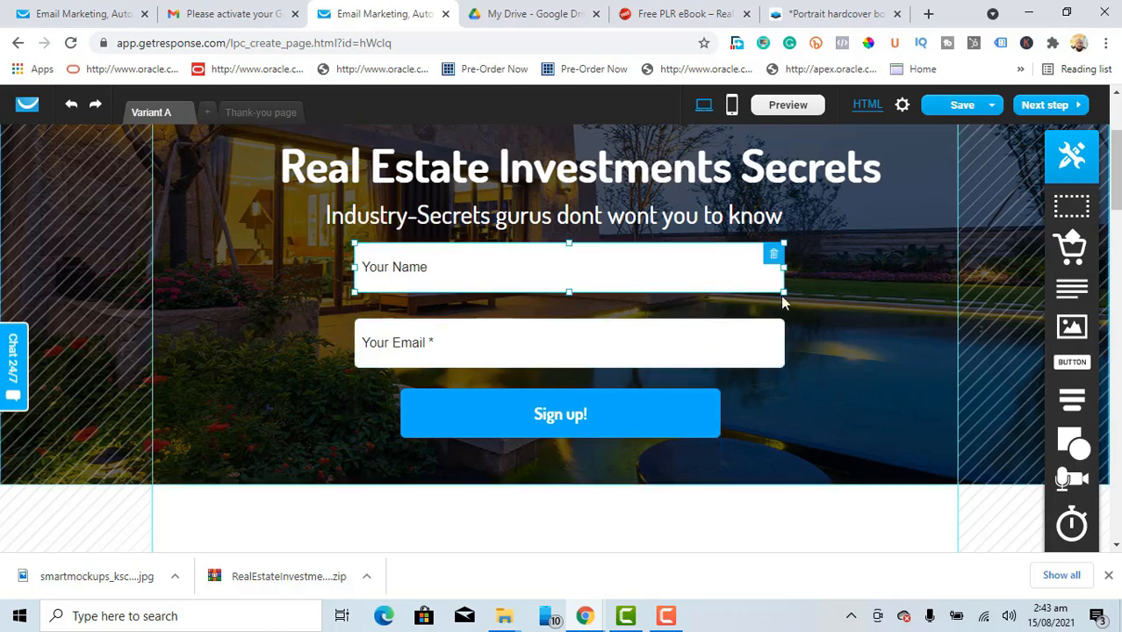
pyautogui.click(865, 338)
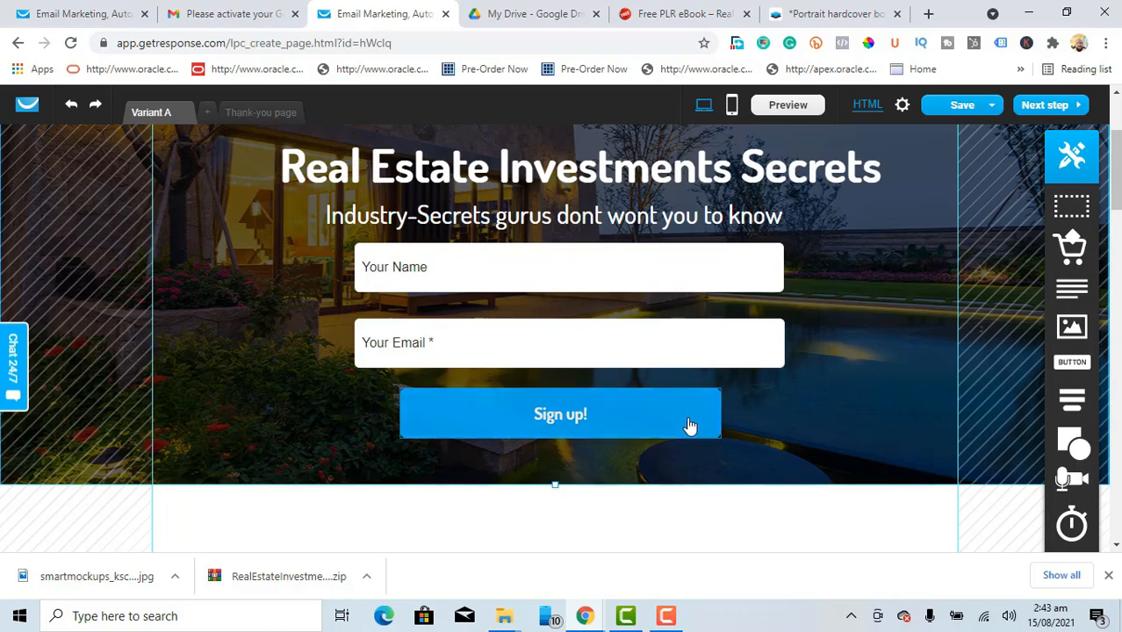
pyautogui.click(569, 279)
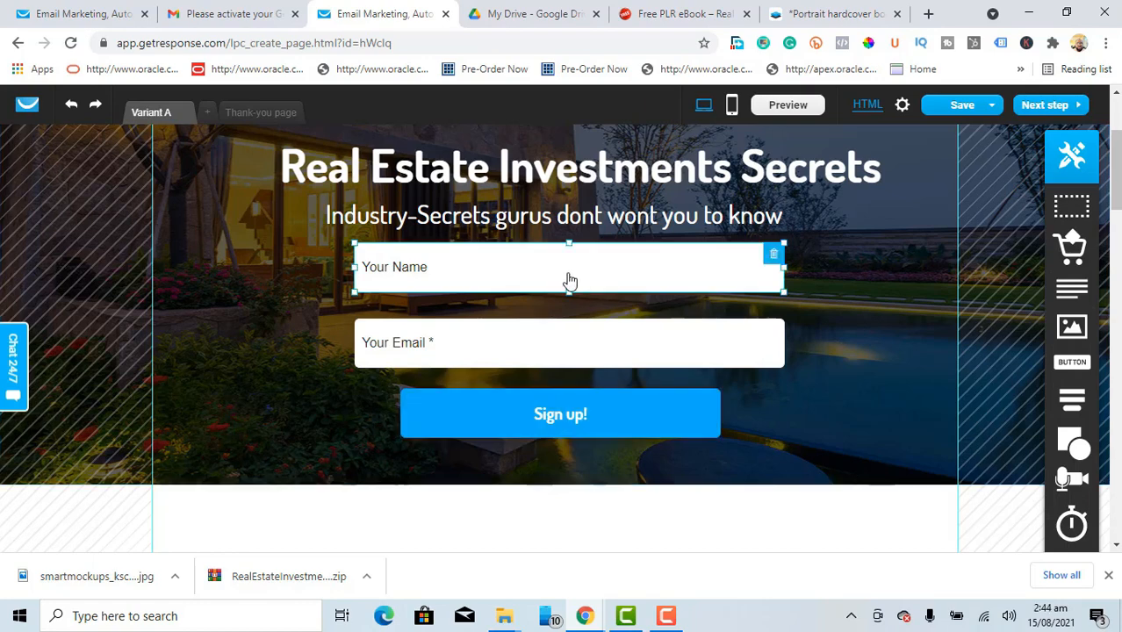
pyautogui.click(519, 352)
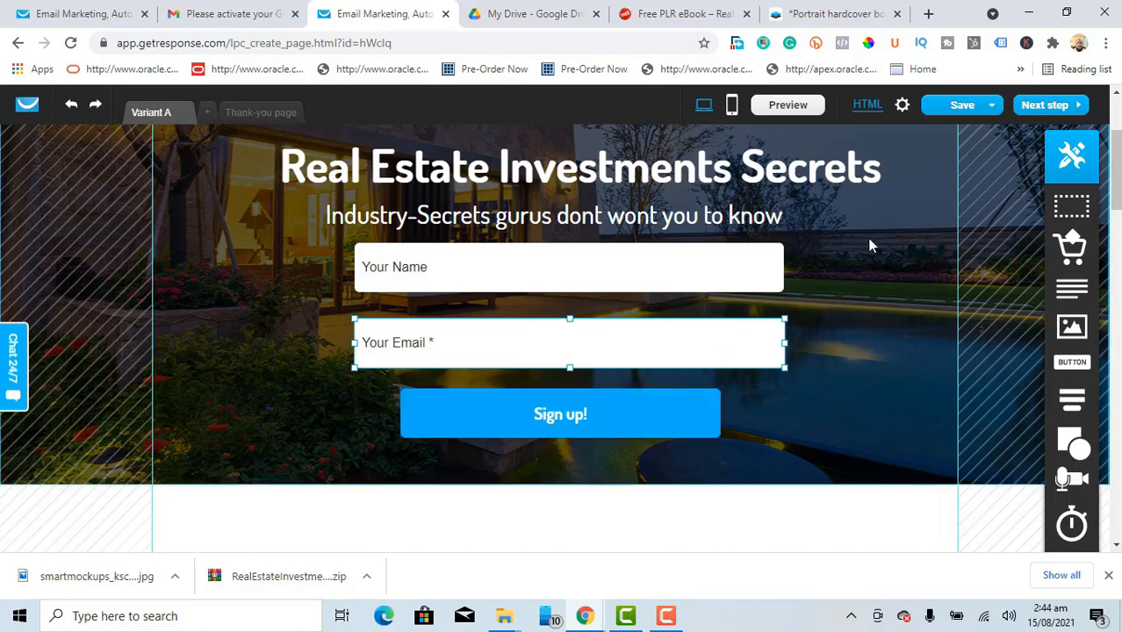
pyautogui.moveTo(1119, 180); pyautogui.dragTo(1118, 134)
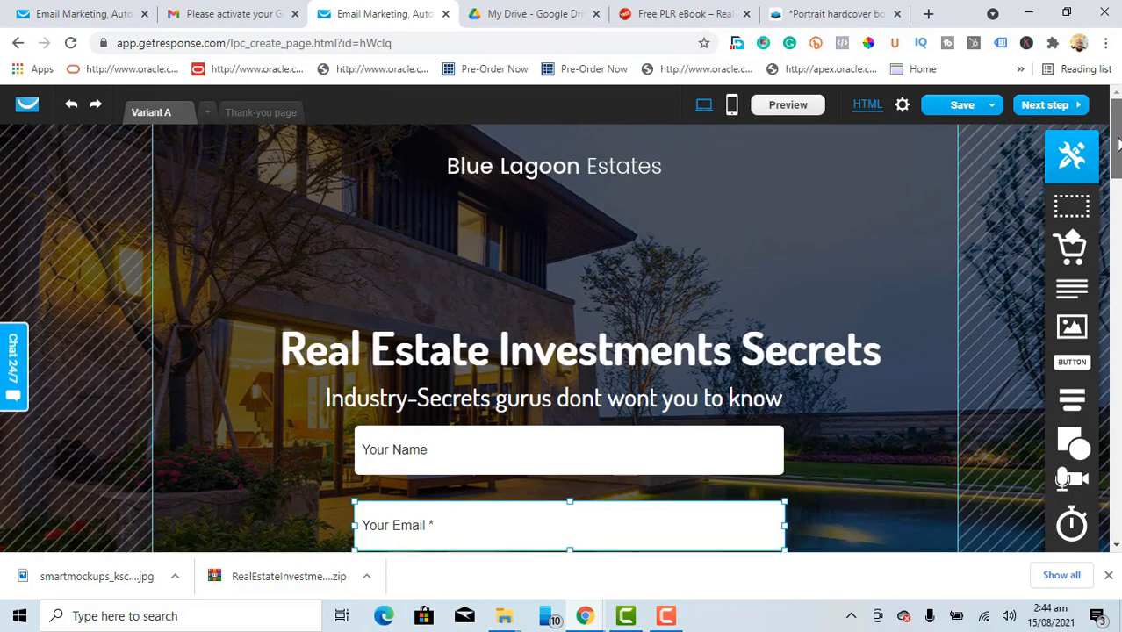
# Step: Delete the Blue Lagoon Estates heading and insert the uploaded book mockup image at the top
pyautogui.click(641, 174)
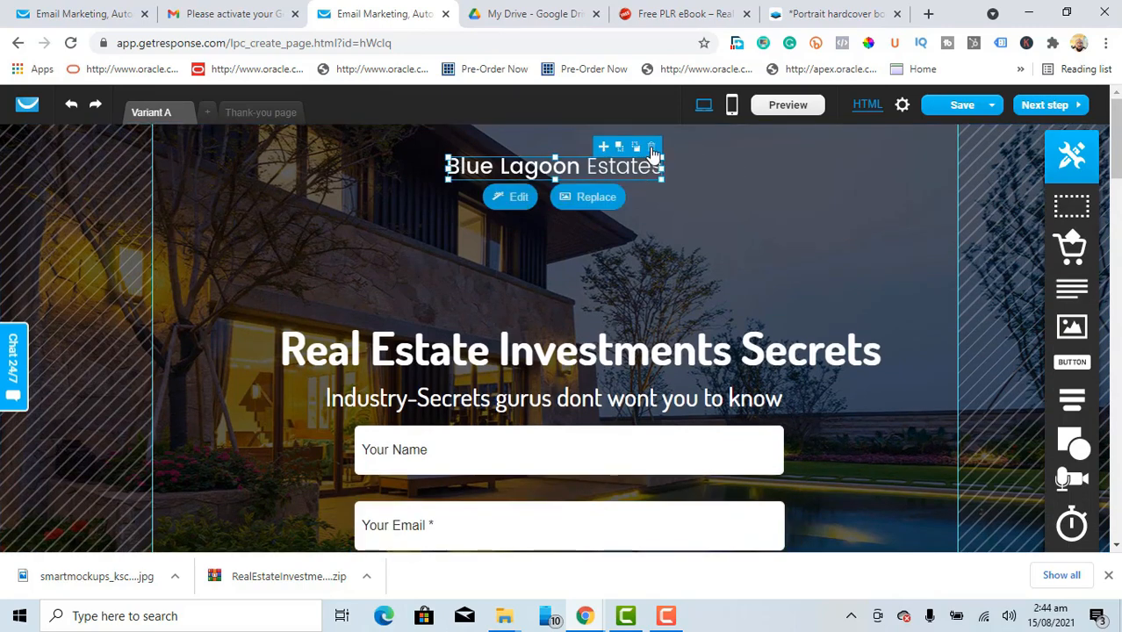
pyautogui.click(652, 148)
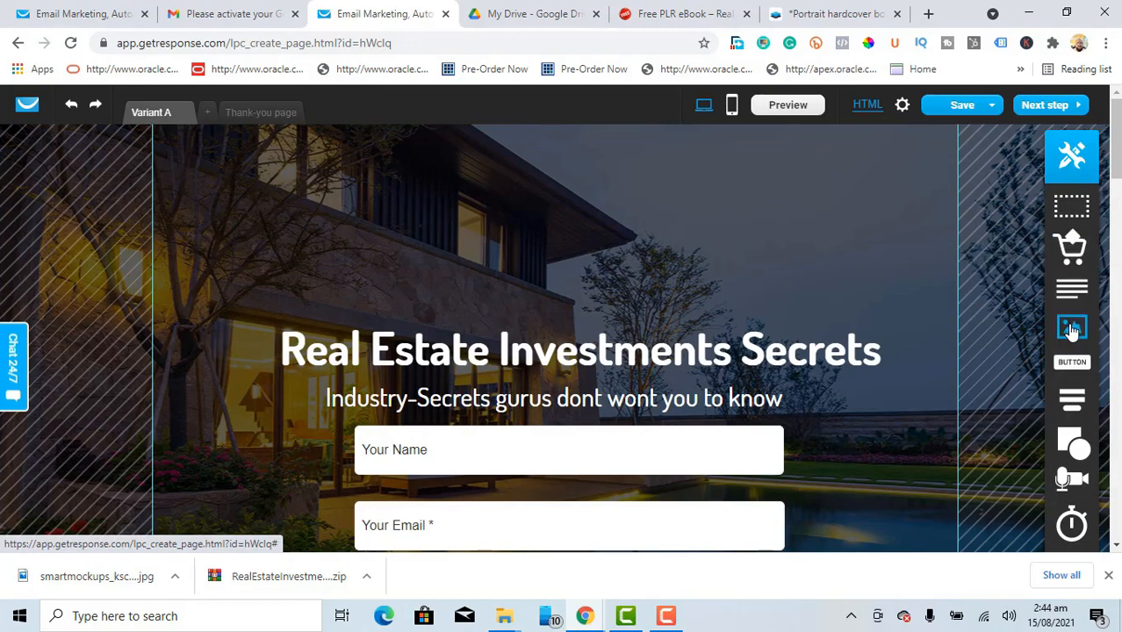
pyautogui.moveTo(1071, 327); pyautogui.dragTo(539, 215)
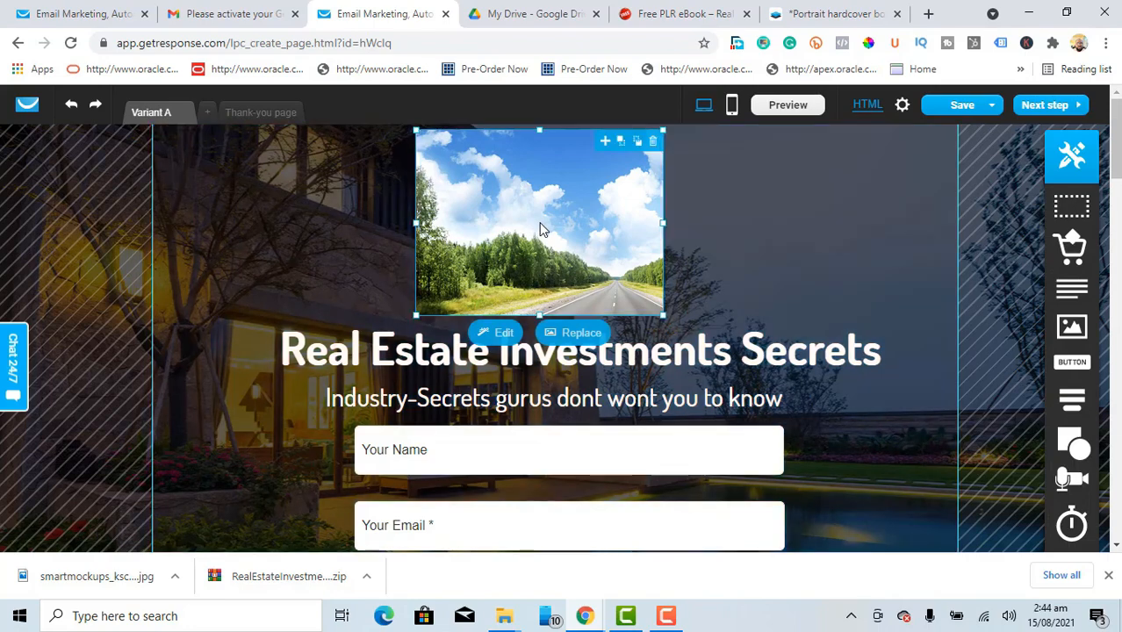
pyautogui.click(581, 334)
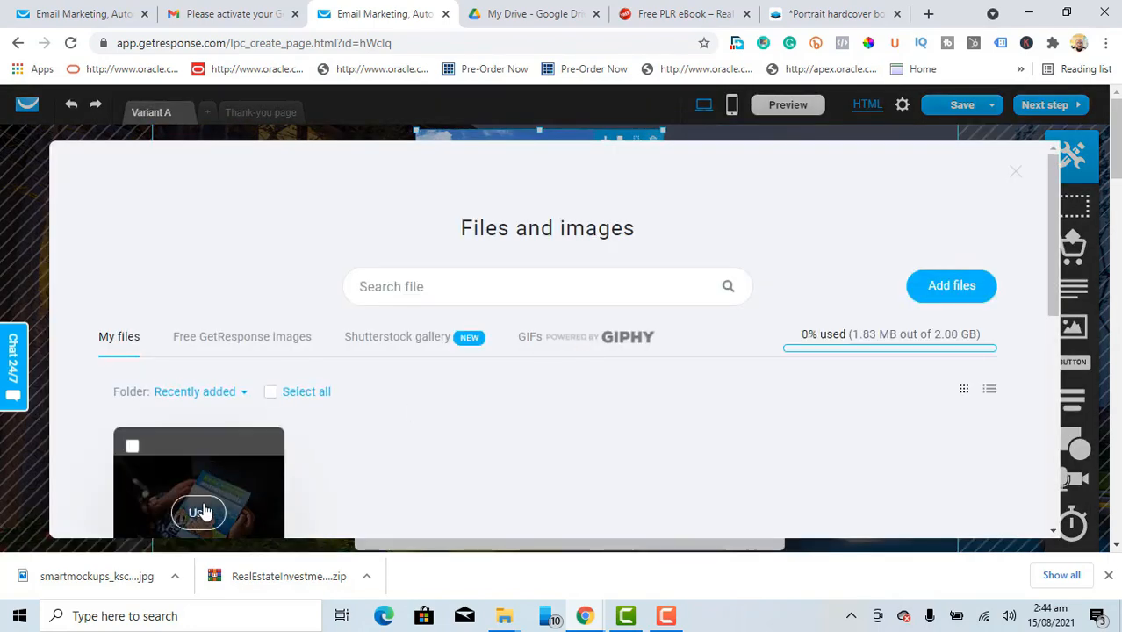
pyautogui.click(199, 515)
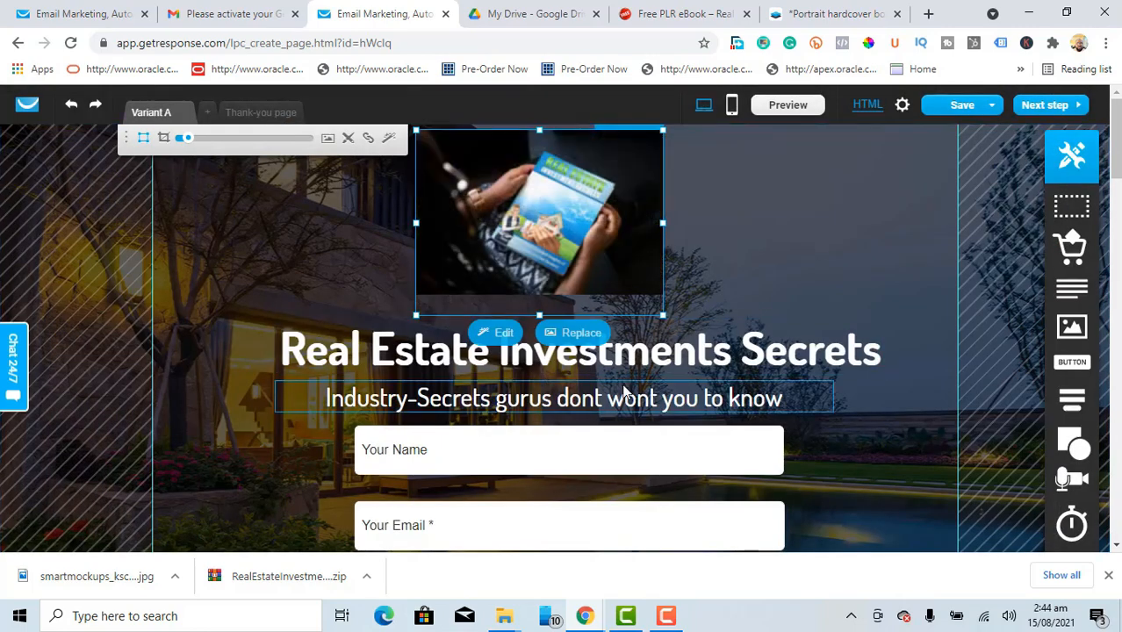
pyautogui.click(811, 273)
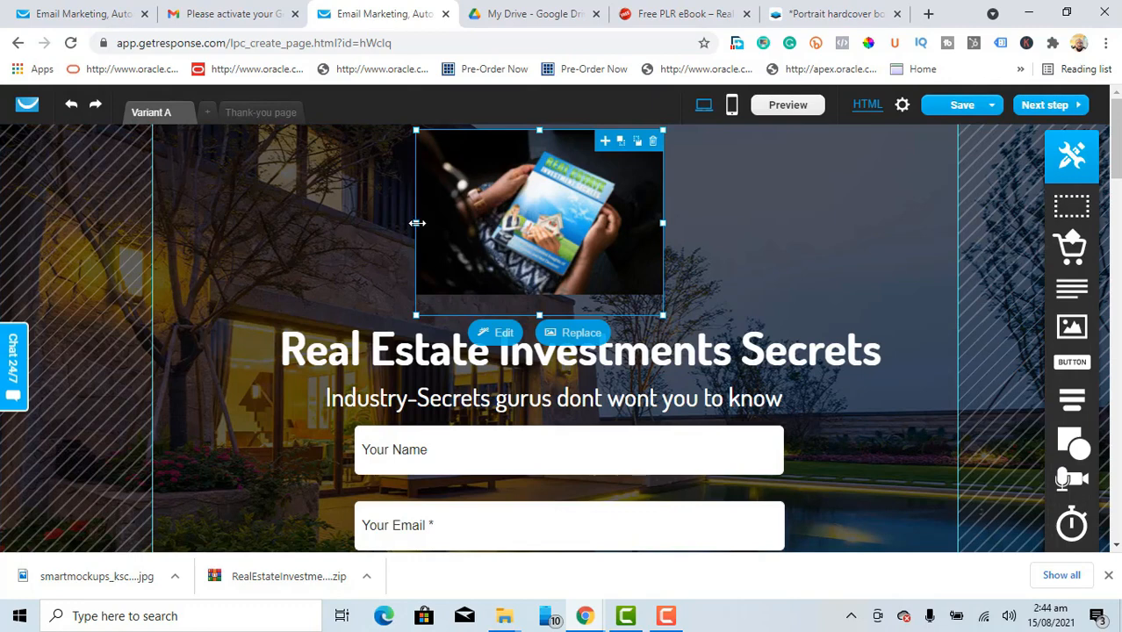
# Step: Enlarge the book image and centre it above the headline
pyautogui.moveTo(414, 223); pyautogui.dragTo(340, 224)
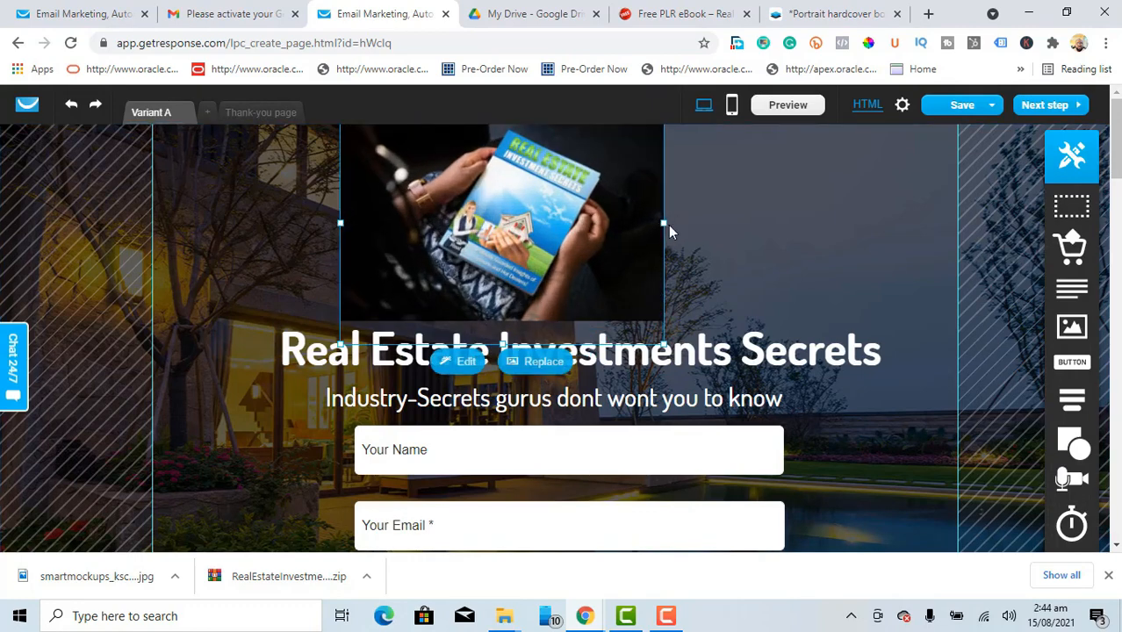
pyautogui.moveTo(669, 227); pyautogui.dragTo(669, 199)
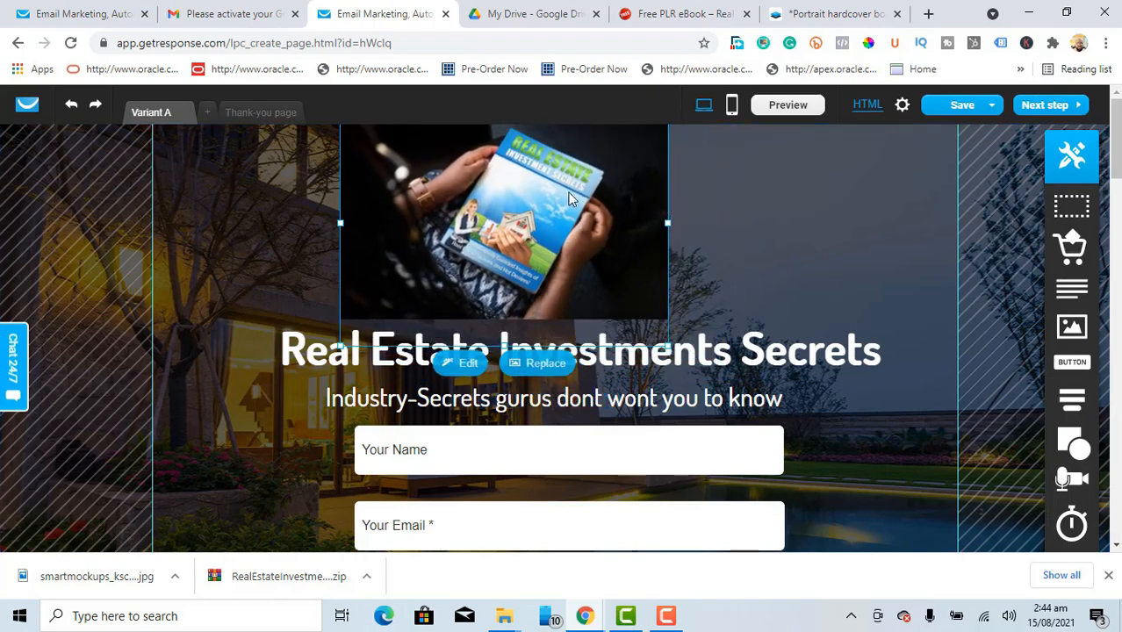
pyautogui.moveTo(568, 199); pyautogui.dragTo(635, 194)
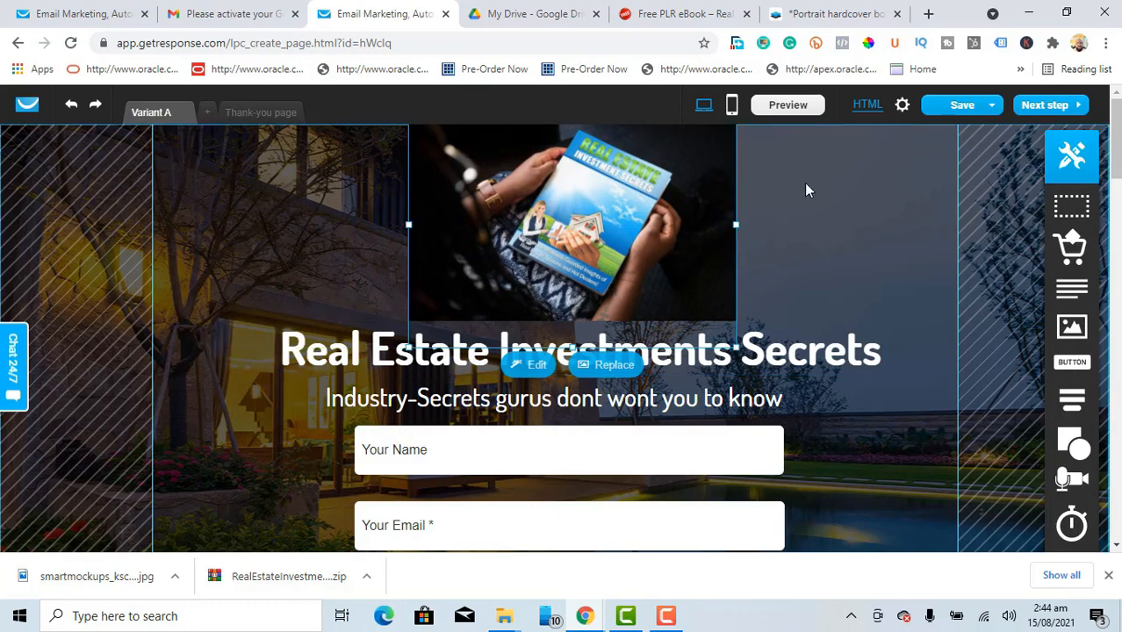
pyautogui.click(852, 200)
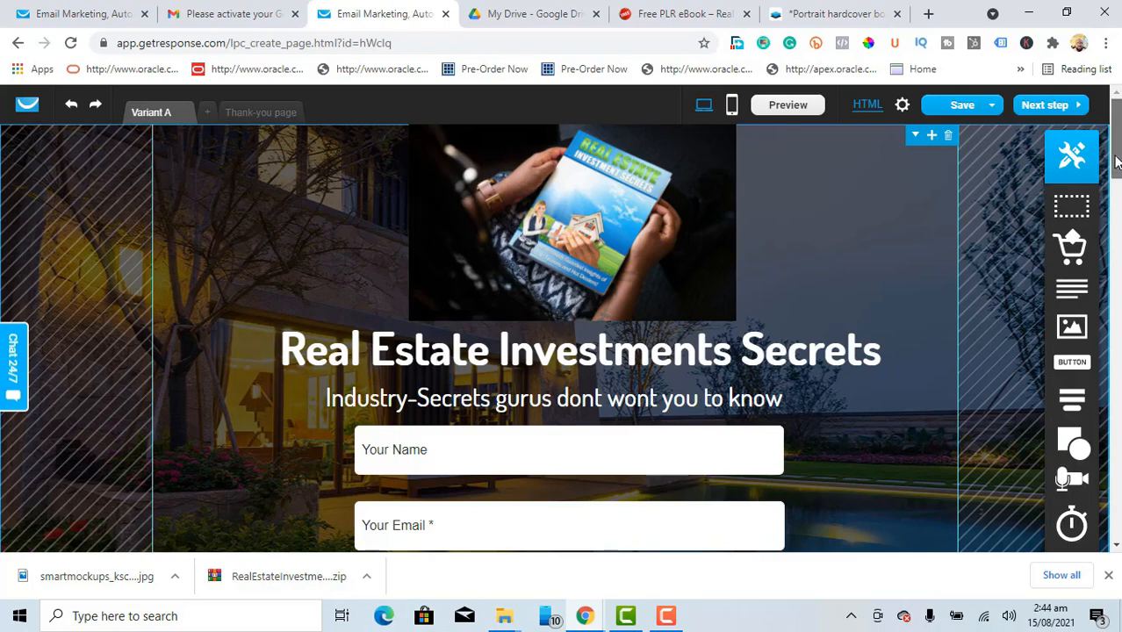
# Step: Delete the Blue Lagoon Estates footer section
pyautogui.moveTo(1116, 160); pyautogui.dragTo(1116, 244)
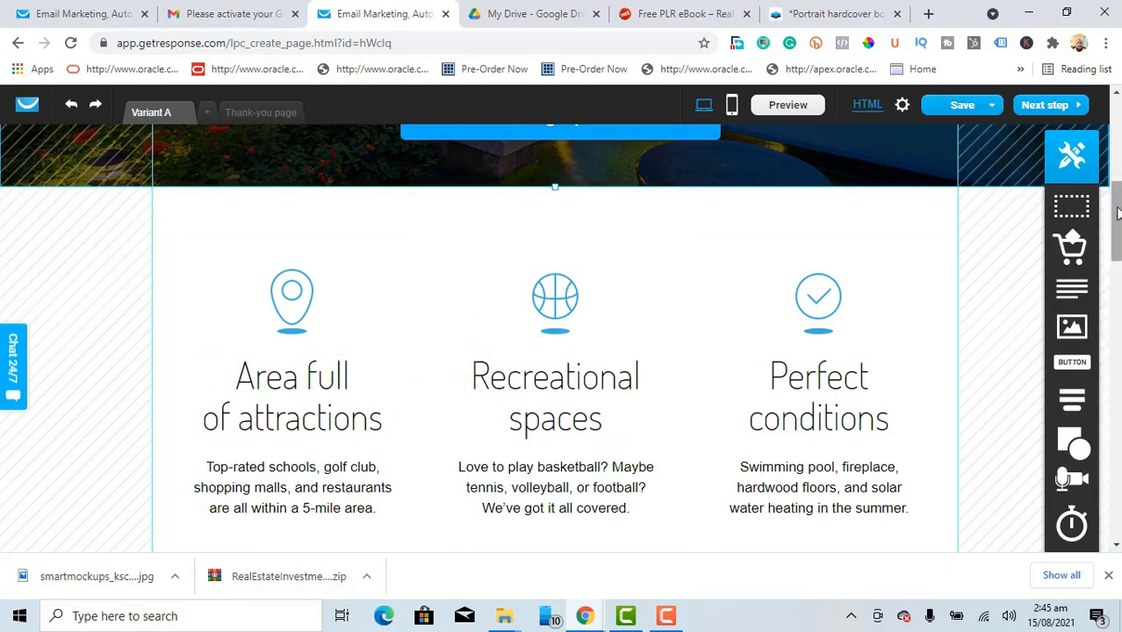
pyautogui.moveTo(1117, 214); pyautogui.dragTo(1118, 494)
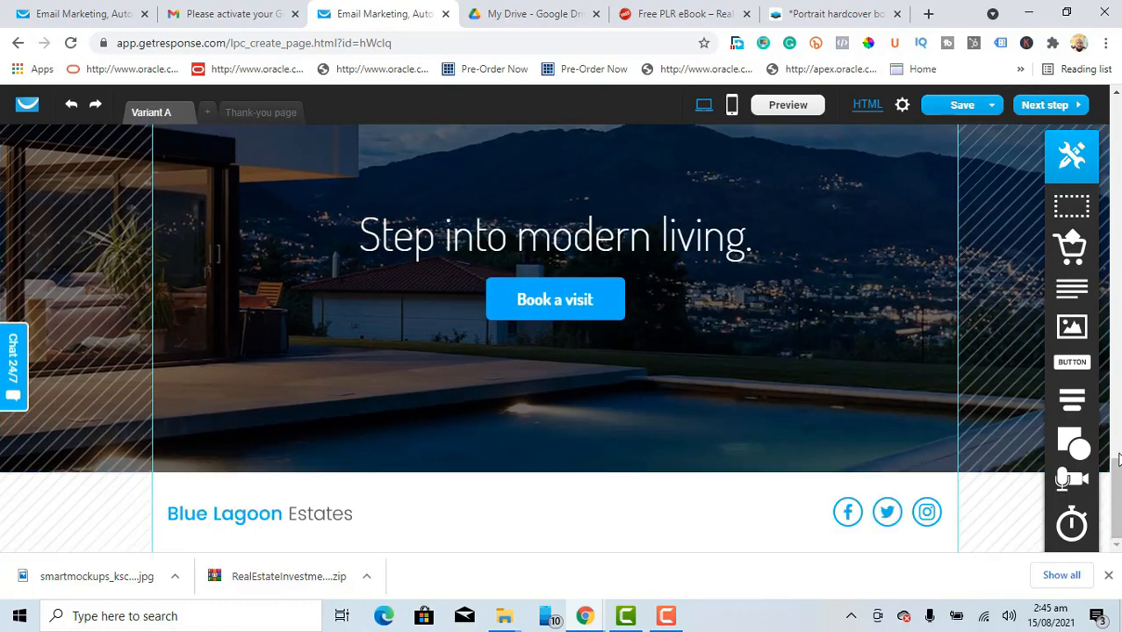
pyautogui.moveTo(1118, 487); pyautogui.dragTo(1116, 464)
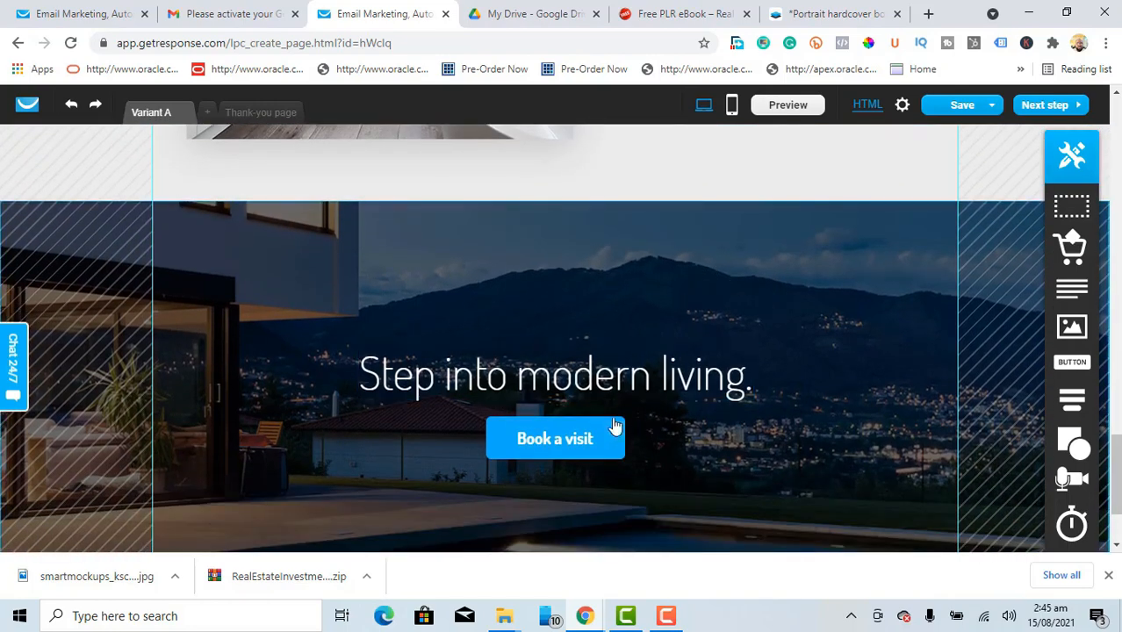
pyautogui.moveTo(823, 237)
pyautogui.moveTo(942, 221)
pyautogui.scroll(-6, 948, 218)
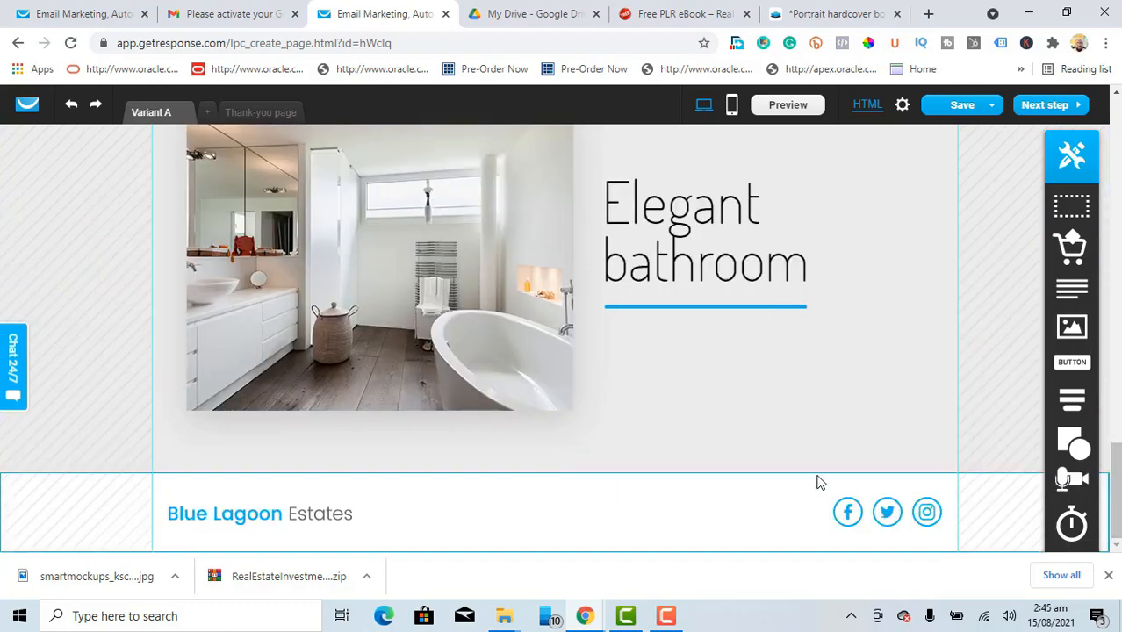
pyautogui.moveTo(808, 484)
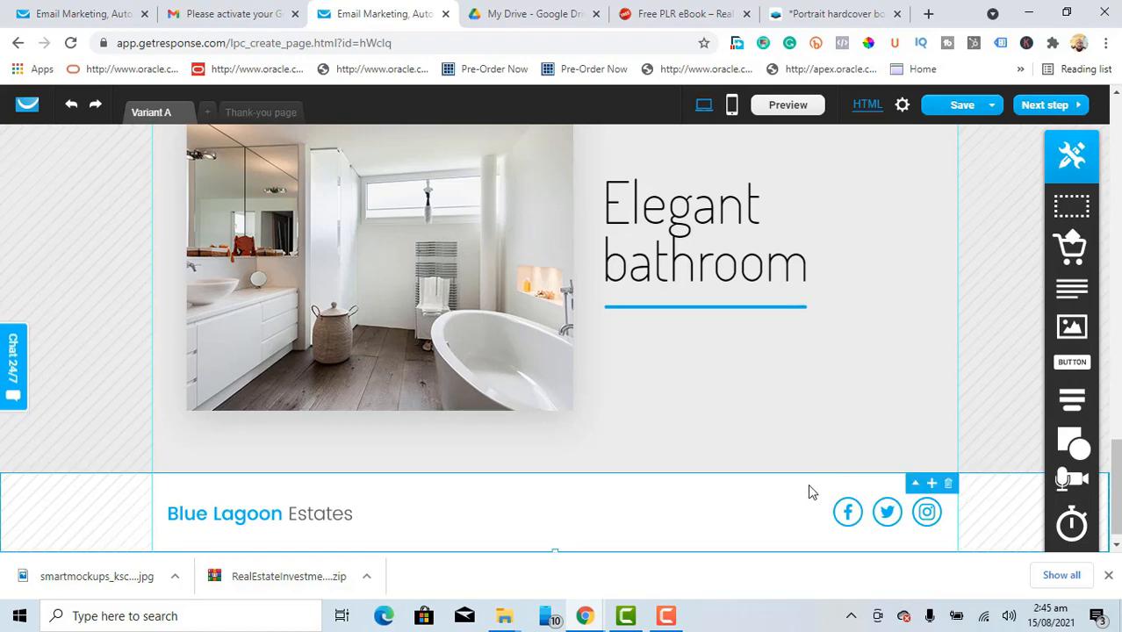
pyautogui.click(947, 486)
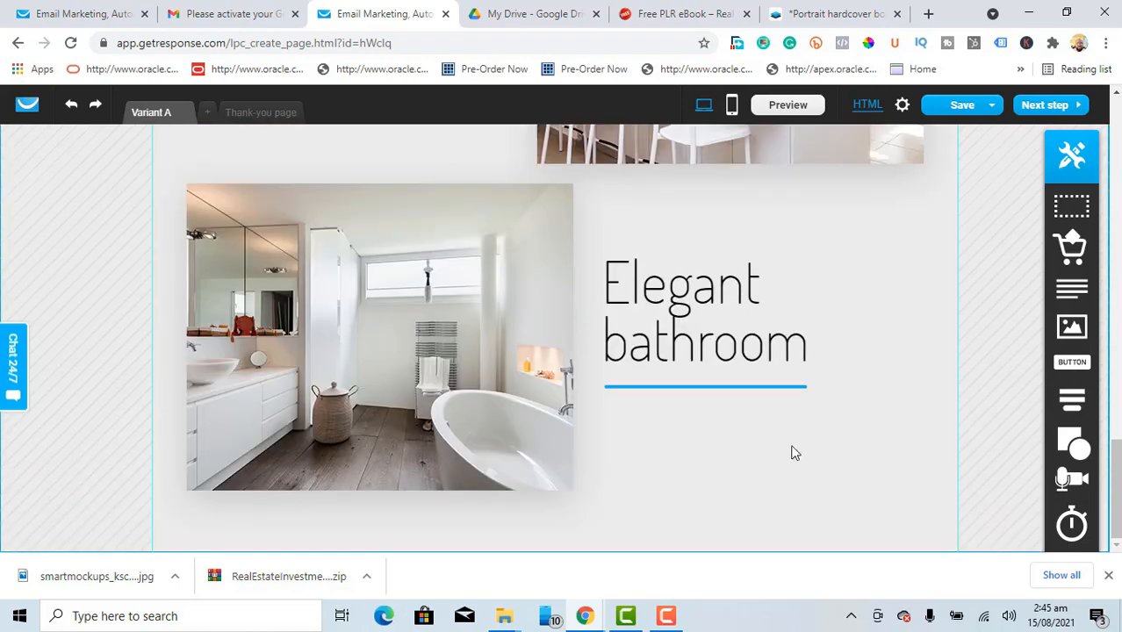
# Step: Delete the three-column amenities section
pyautogui.moveTo(1117, 481); pyautogui.dragTo(1118, 285)
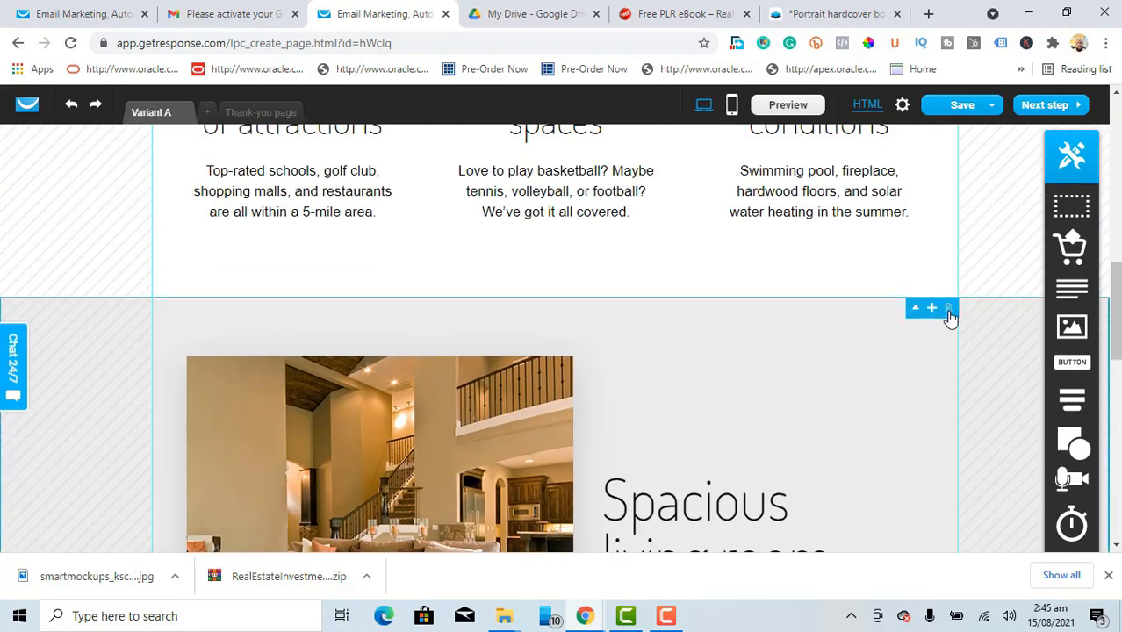
pyautogui.scroll(3, 951, 317)
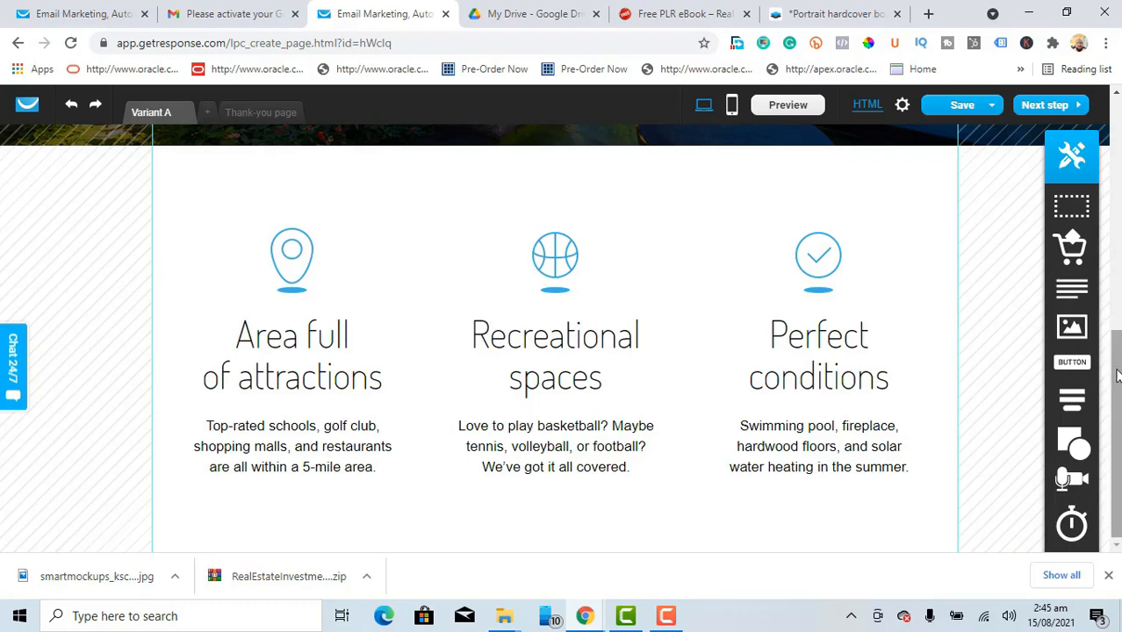
pyautogui.moveTo(1118, 402); pyautogui.dragTo(1117, 322)
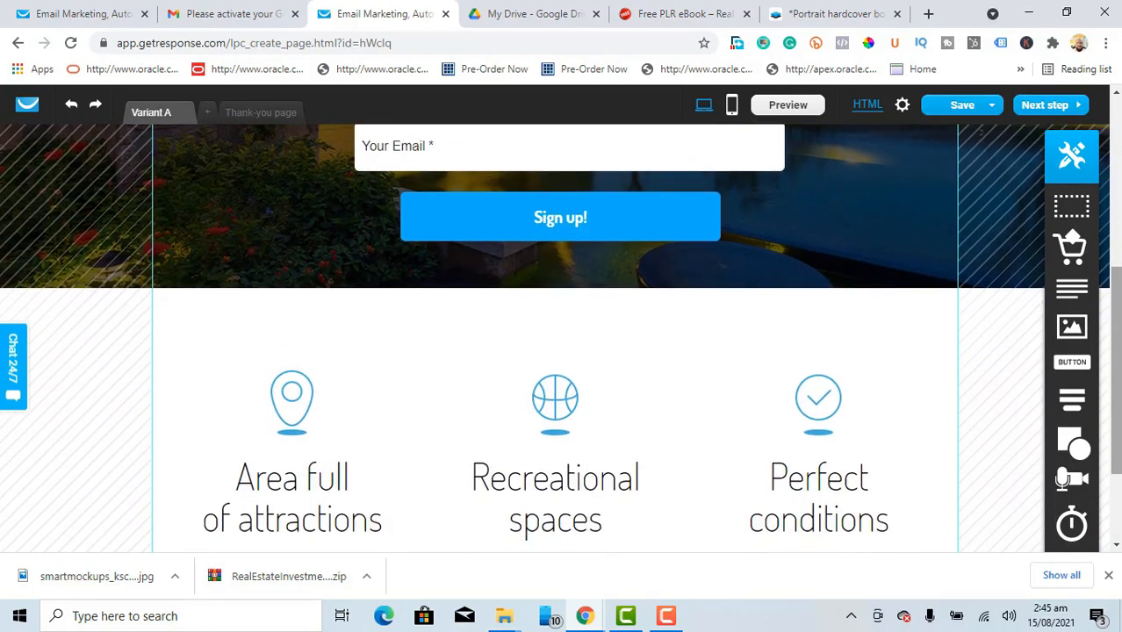
pyautogui.moveTo(884, 346)
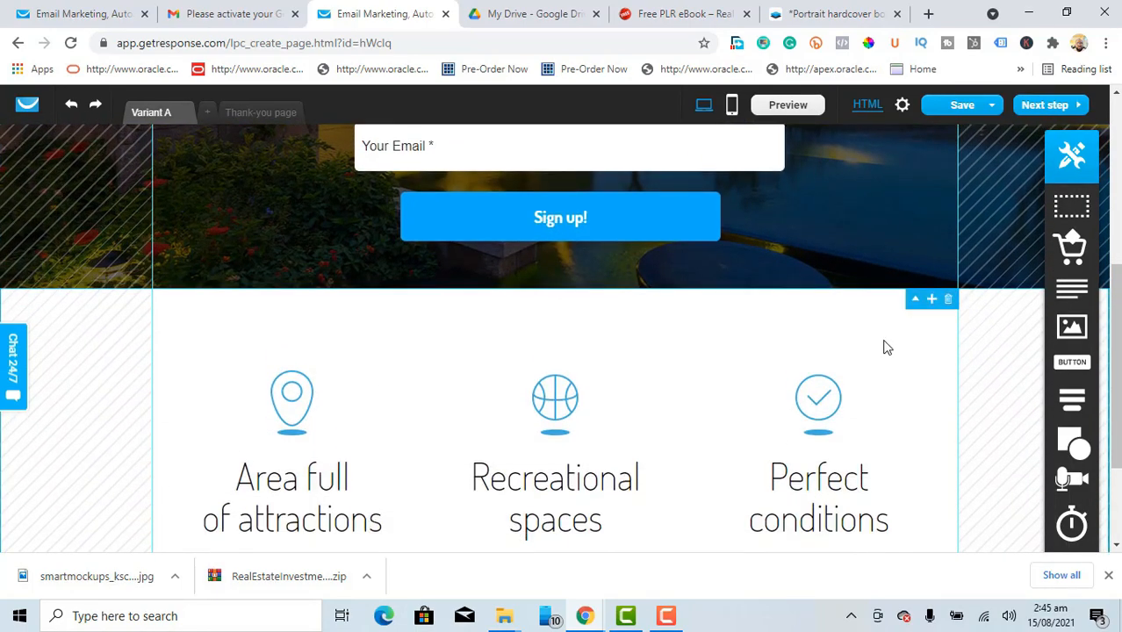
pyautogui.click(948, 302)
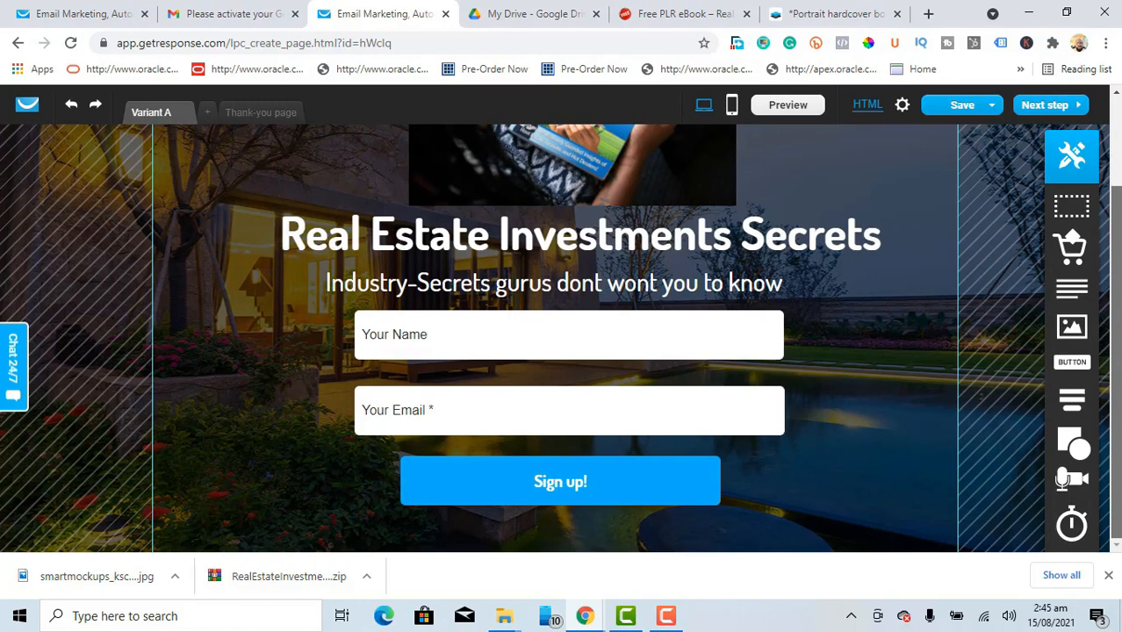
# Step: Change the Sign up! button label to 'Download FREE Guide'
pyautogui.click(571, 489)
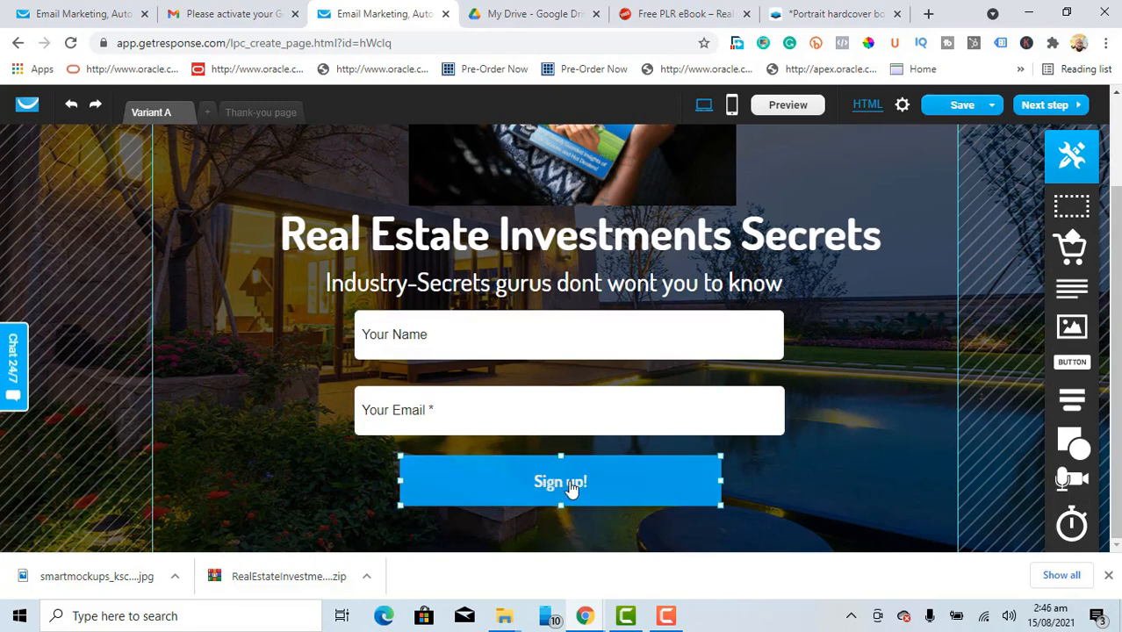
pyautogui.doubleClick(580, 489)
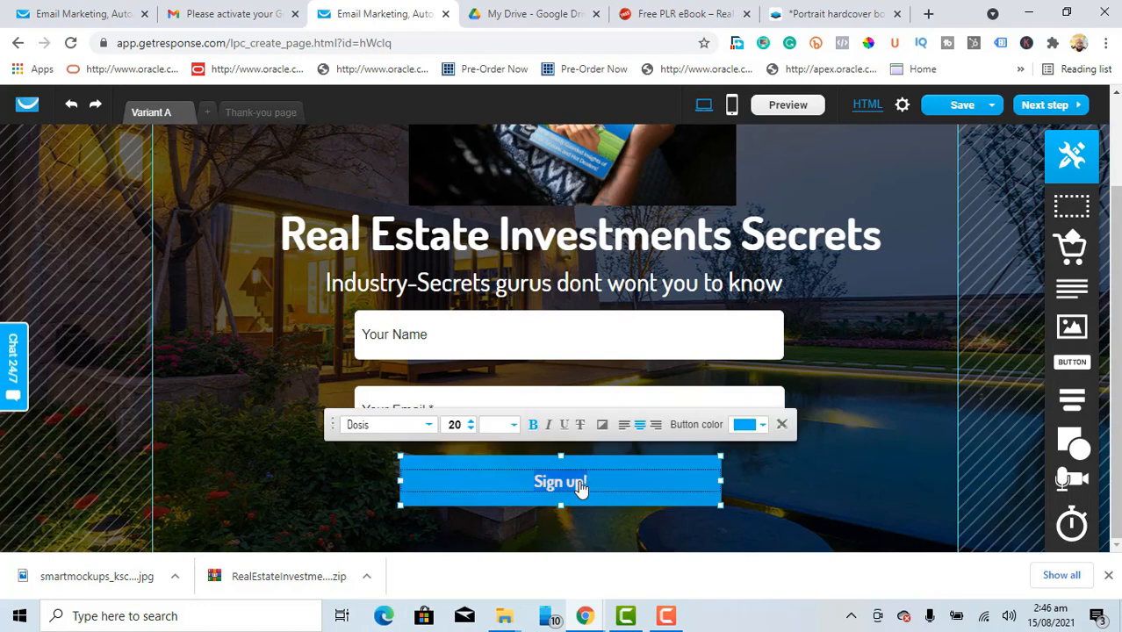
pyautogui.press('BackSpace')
pyautogui.write('Down')
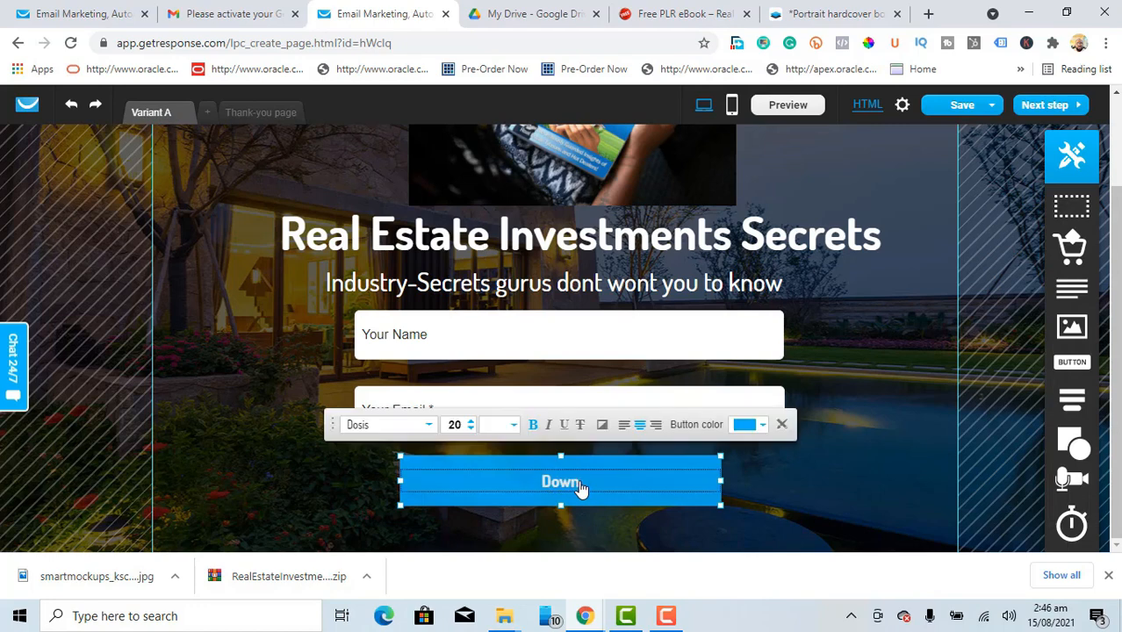
pyautogui.write('load FREE R')
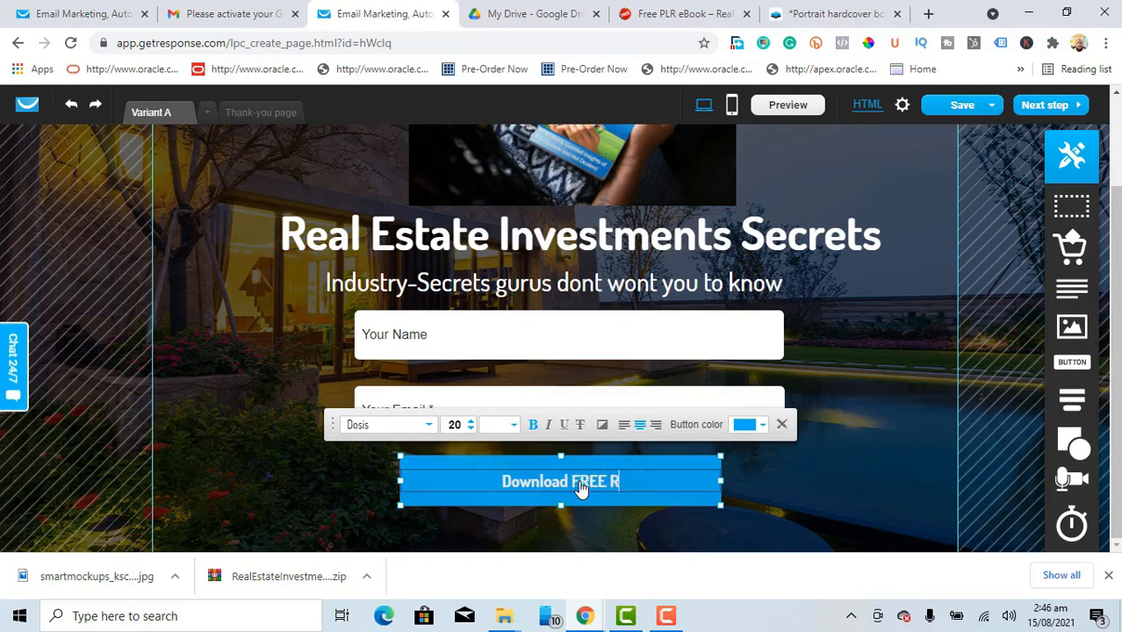
pyautogui.write('epor')
pyautogui.press('BackSpace')
pyautogui.press('BackSpace')
pyautogui.press('BackSpace')
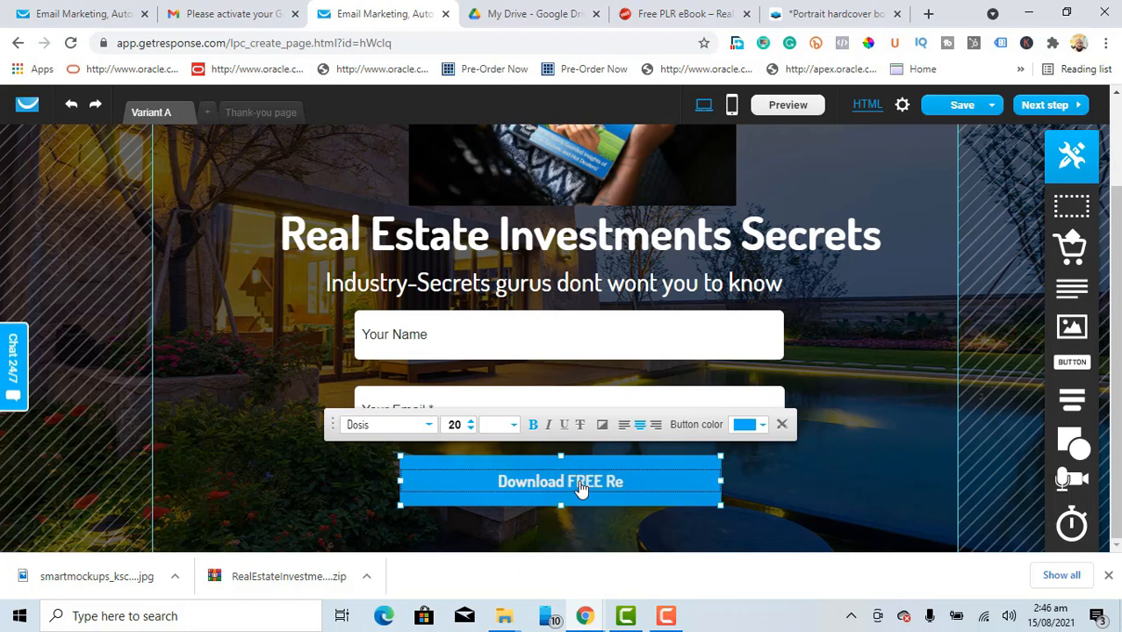
pyautogui.press('BackSpace')
pyautogui.press('BackSpace')
pyautogui.write('Gui')
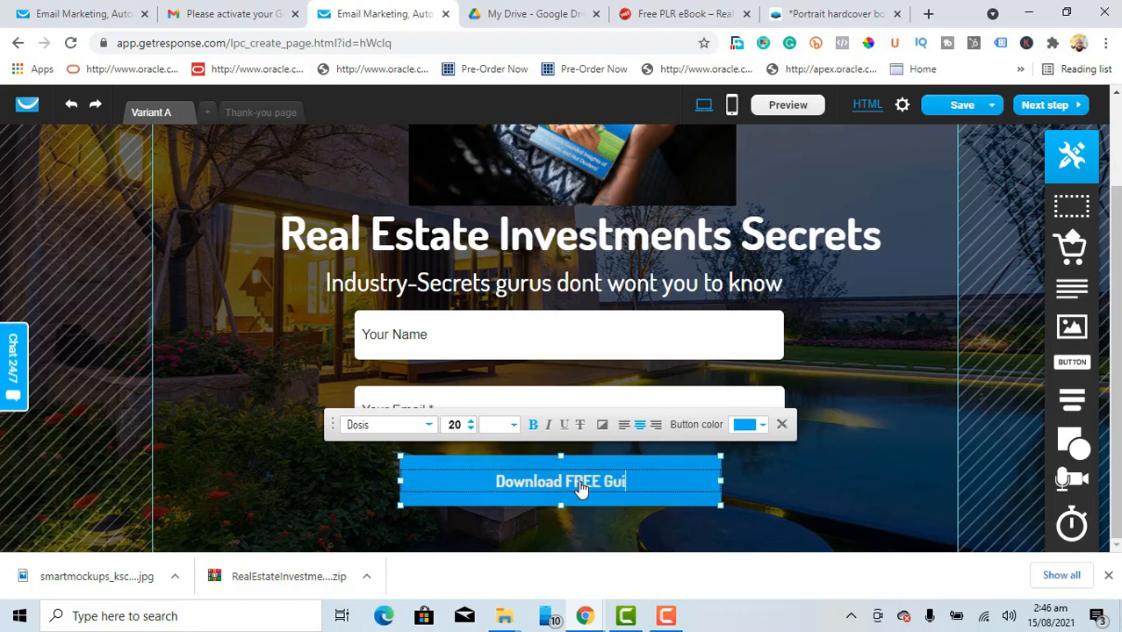
pyautogui.write('de')
pyautogui.click(837, 460)
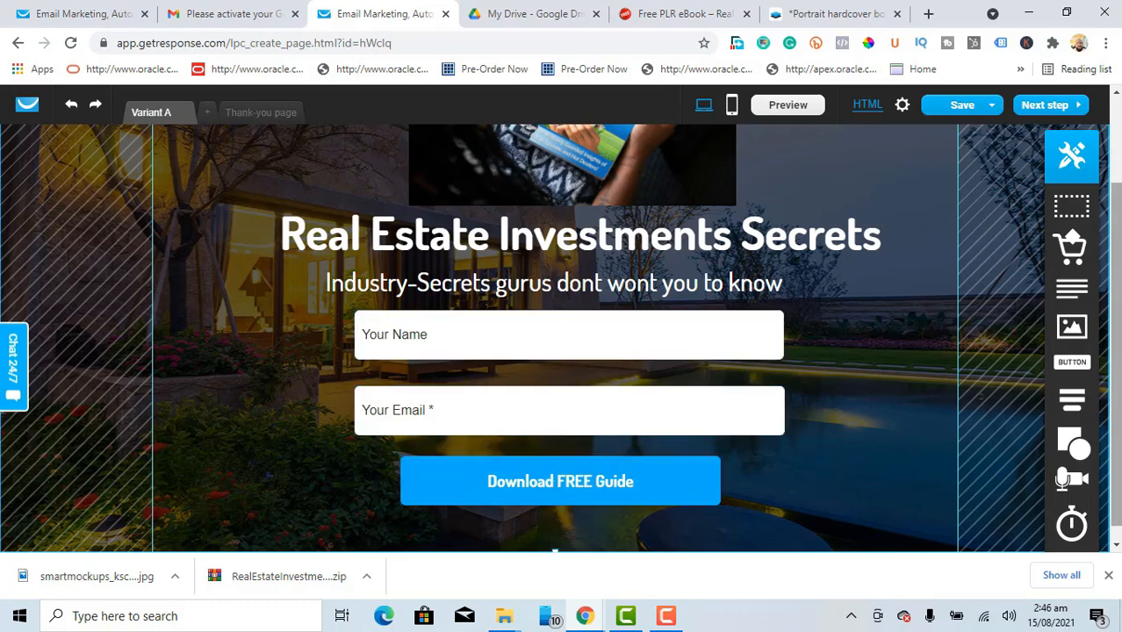
# Step: Review the page and save the landing page
pyautogui.moveTo(1118, 302); pyautogui.dragTo(1120, 191)
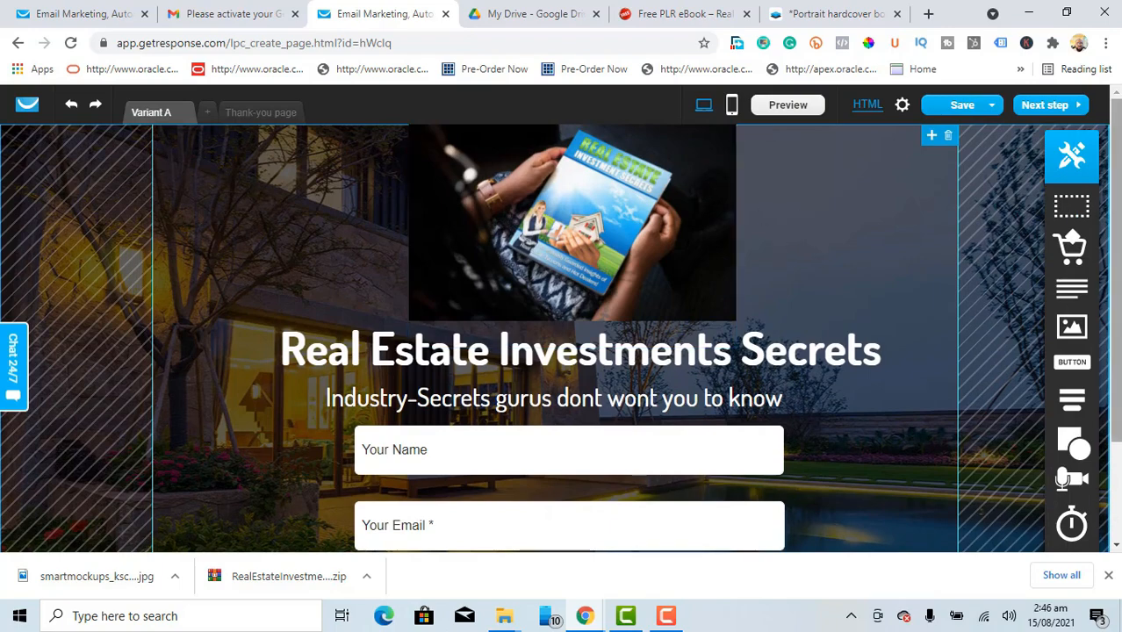
pyautogui.scroll(-2, 1119, 171)
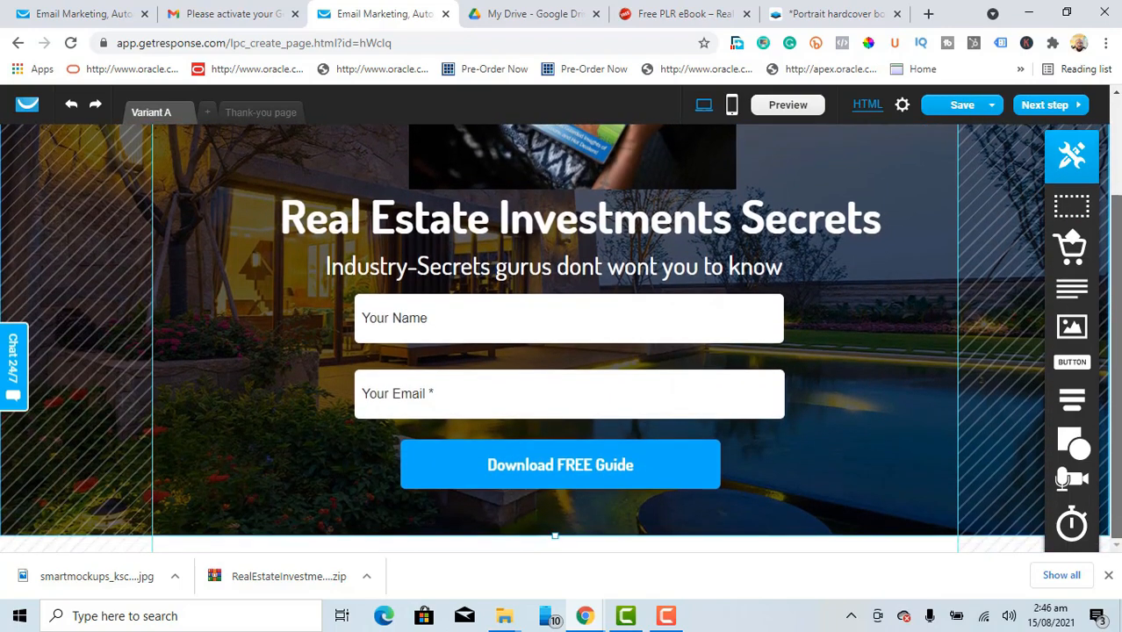
pyautogui.scroll(2, 1113, 165)
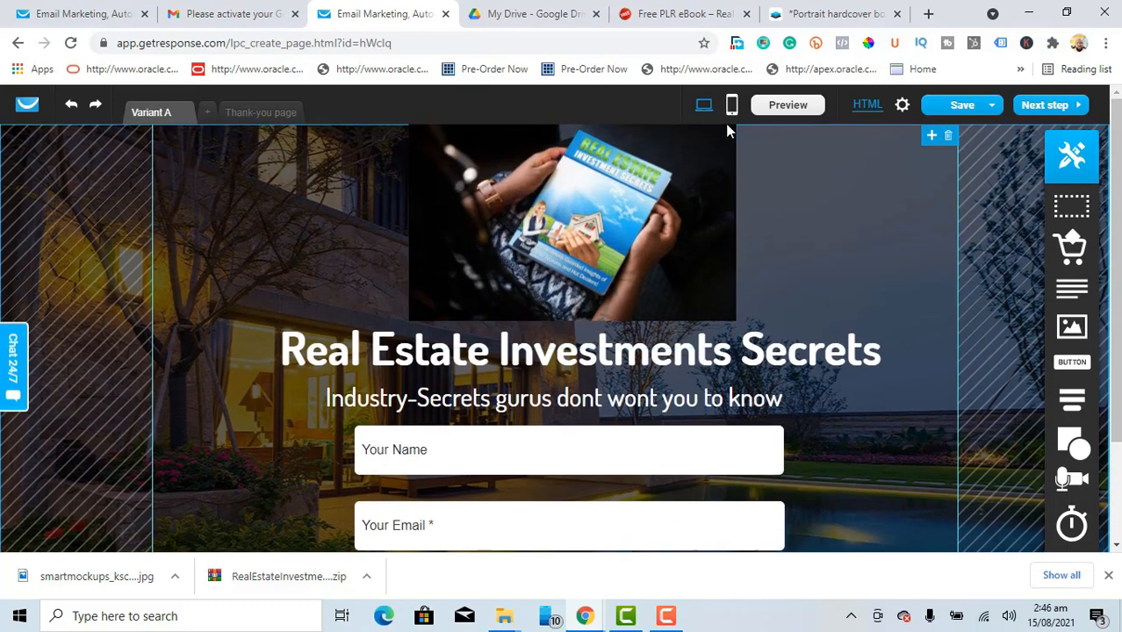
pyautogui.moveTo(942, 105)
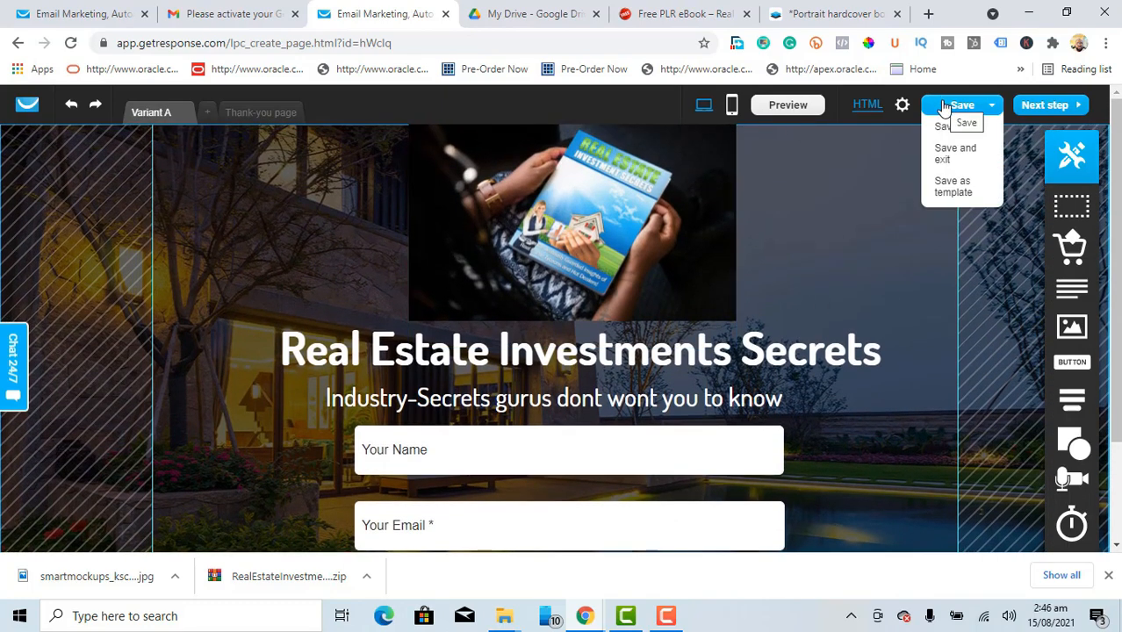
pyautogui.click(943, 105)
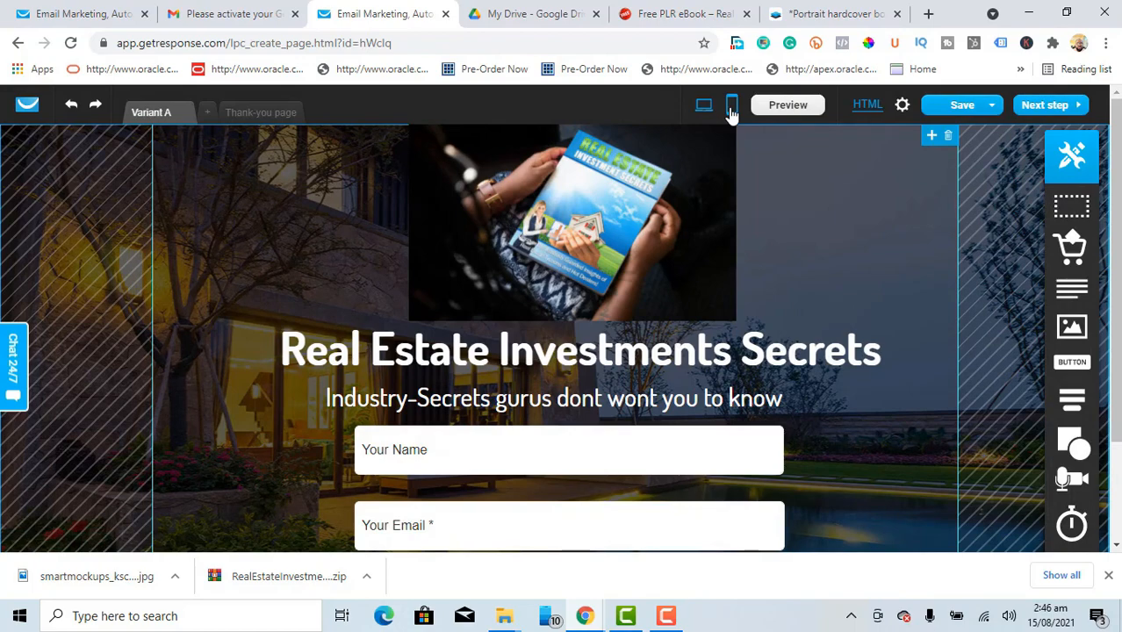
# Step: Create the mobile layout and correct 'wont' to 'want' in the subtitle
pyautogui.click(731, 107)
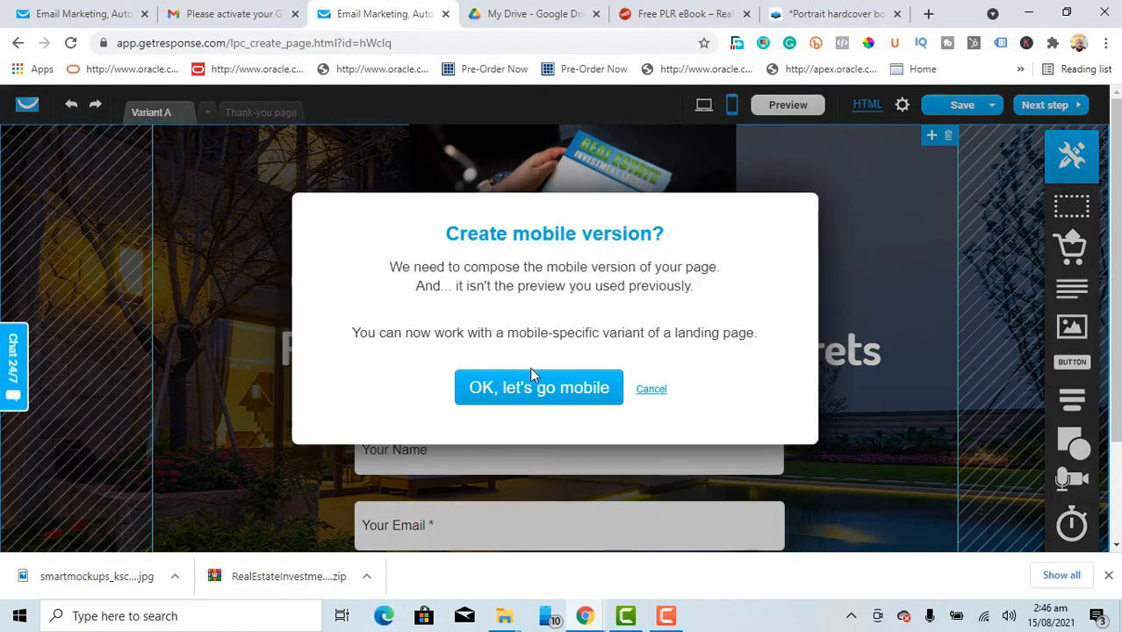
pyautogui.click(534, 392)
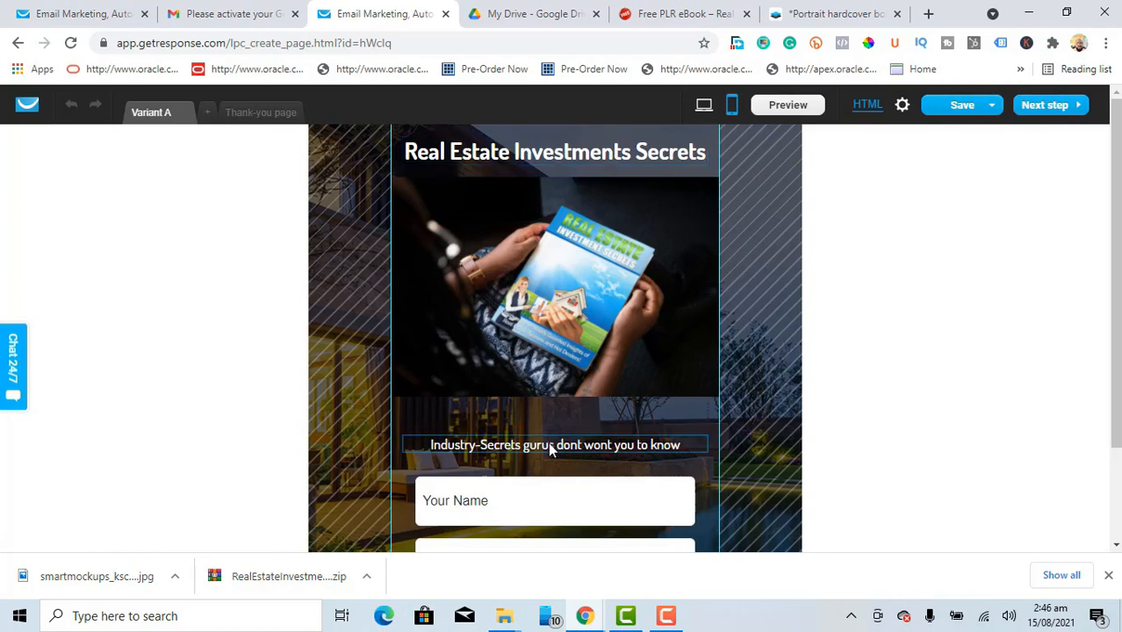
pyautogui.click(599, 444)
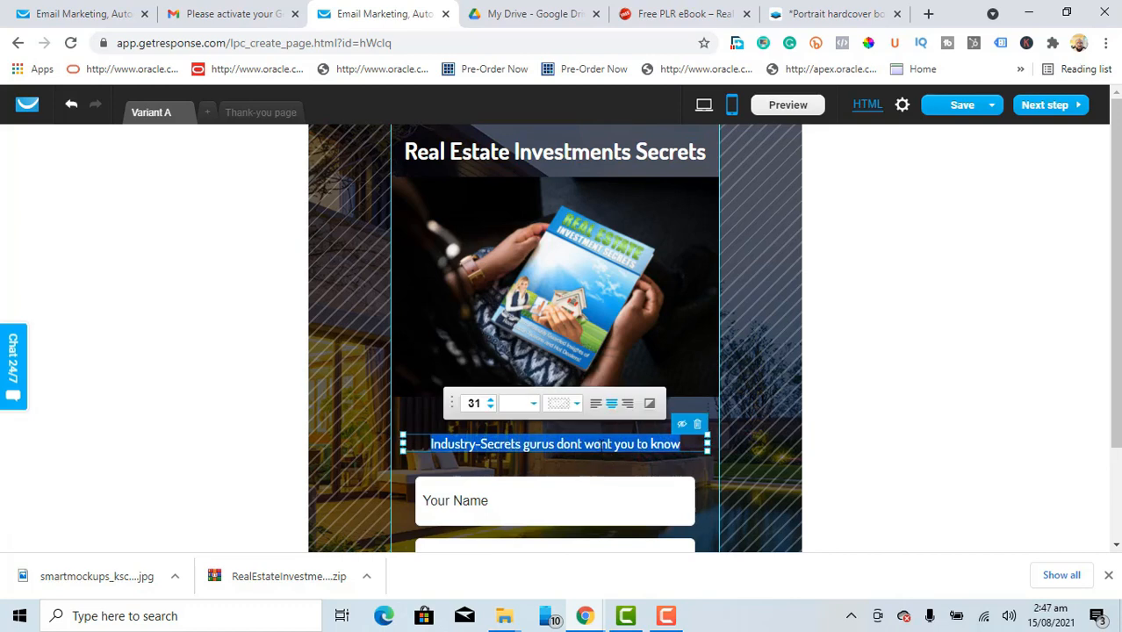
pyautogui.click(598, 444)
pyautogui.press('BackSpace')
pyautogui.write('a')
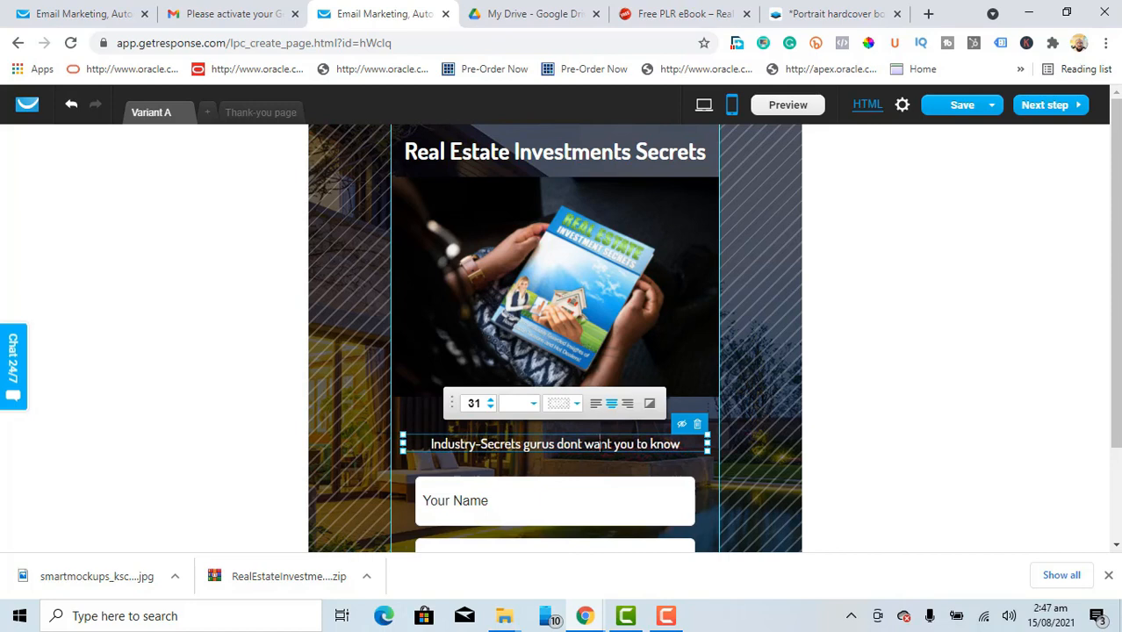
pyautogui.click(752, 445)
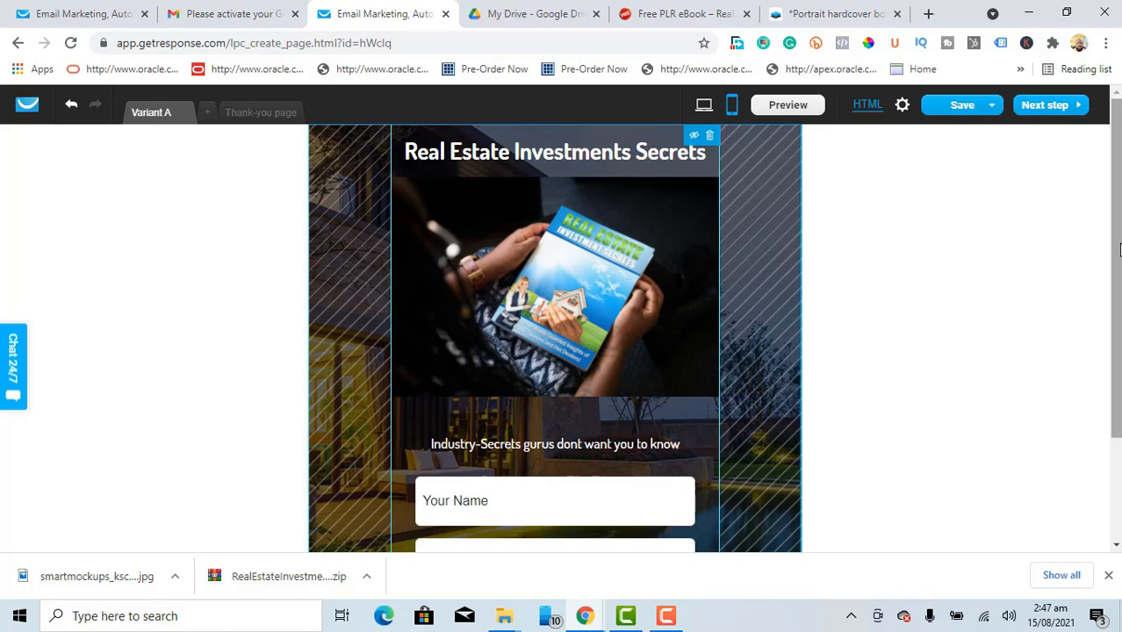
# Step: Save the page and return to the desktop layout
pyautogui.moveTo(1113, 296); pyautogui.dragTo(1113, 398)
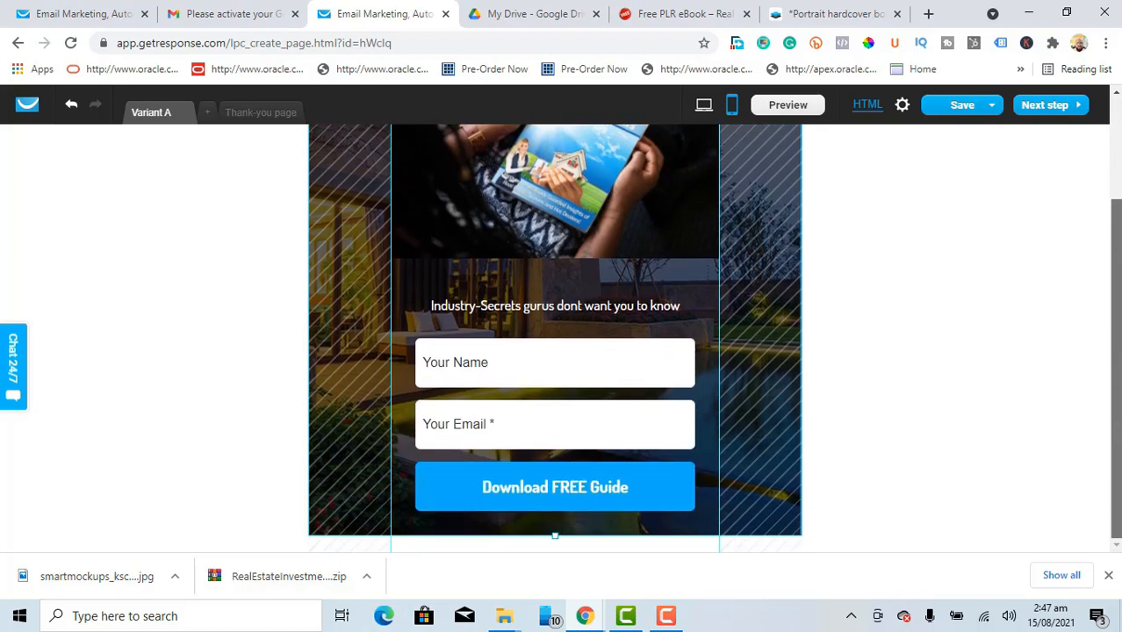
pyautogui.moveTo(1113, 355); pyautogui.dragTo(1108, 228)
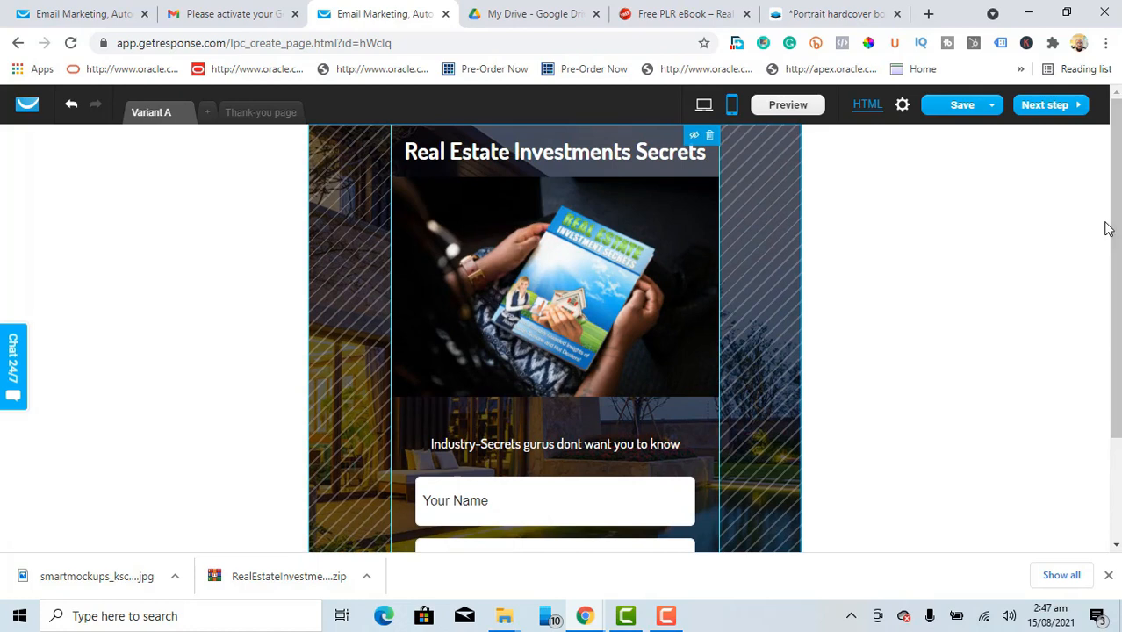
pyautogui.click(937, 107)
pyautogui.click(703, 107)
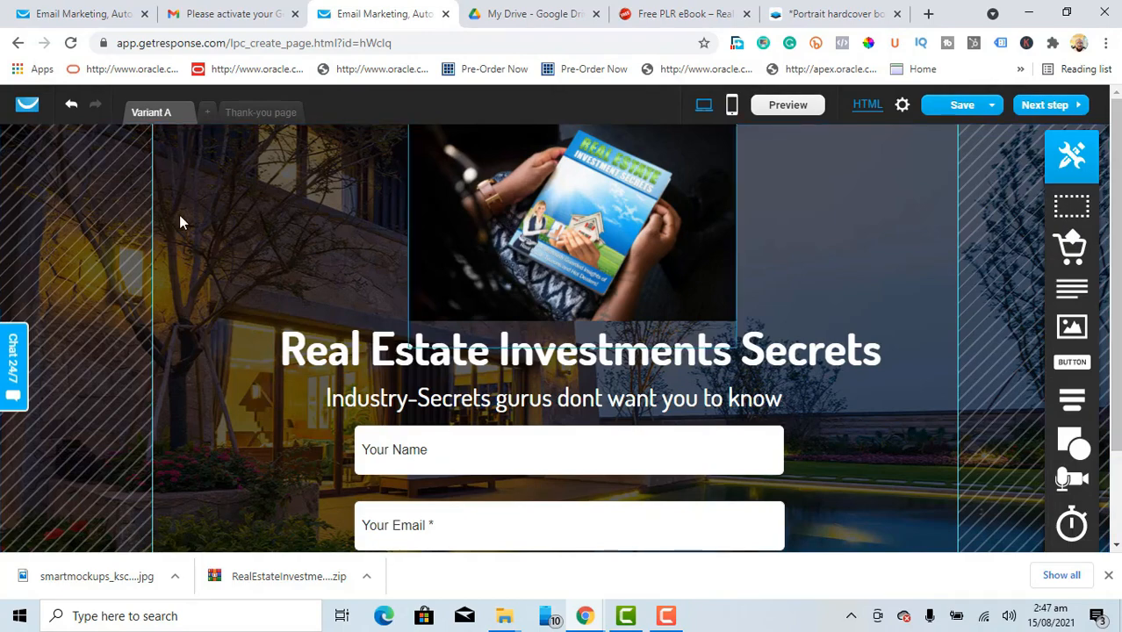
# Step: On the thank-you page, delete the Blue Lagoon Estates heading and move the remaining elements up
pyautogui.click(254, 114)
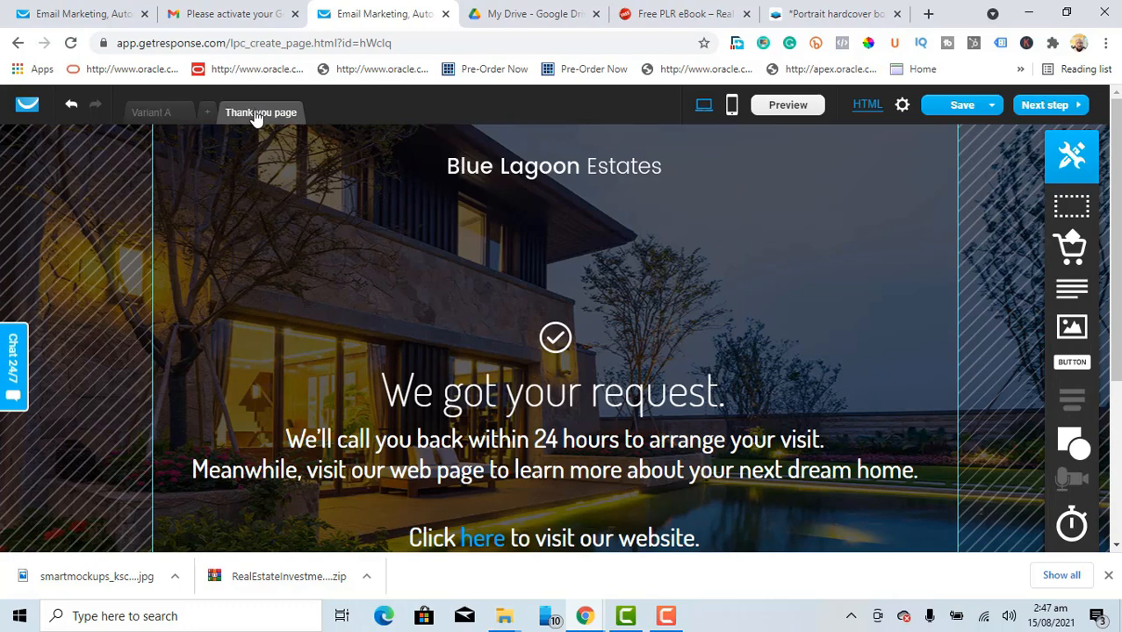
pyautogui.click(564, 176)
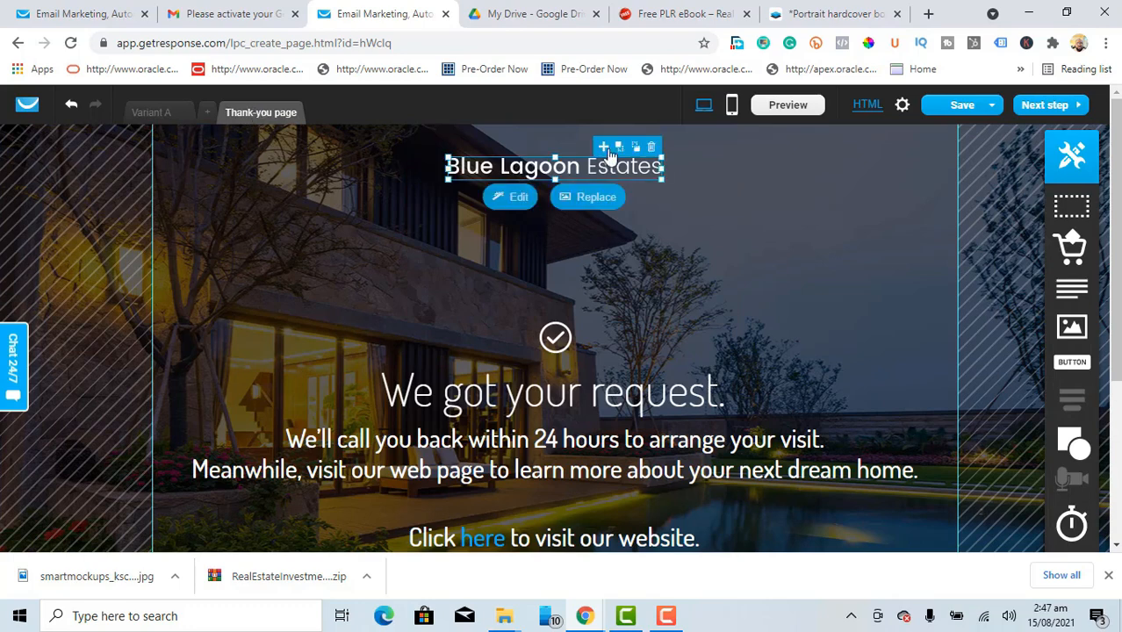
pyautogui.click(654, 150)
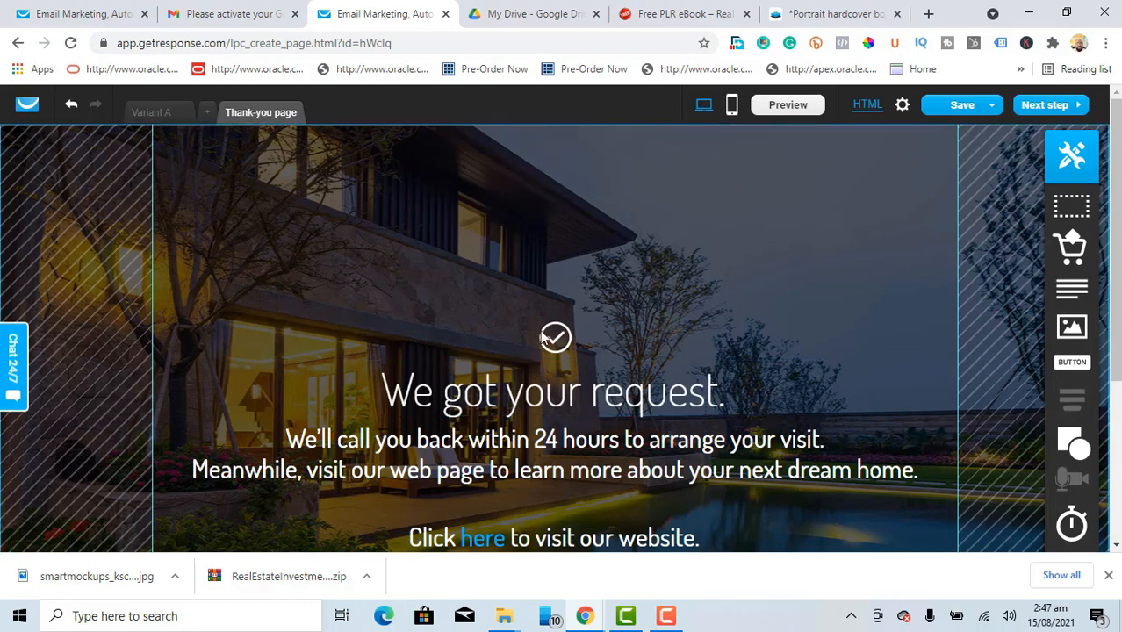
pyautogui.moveTo(562, 341); pyautogui.dragTo(556, 198)
pyautogui.moveTo(576, 390); pyautogui.dragTo(568, 260)
pyautogui.moveTo(587, 462); pyautogui.dragTo(579, 334)
pyautogui.moveTo(587, 545); pyautogui.dragTo(581, 411)
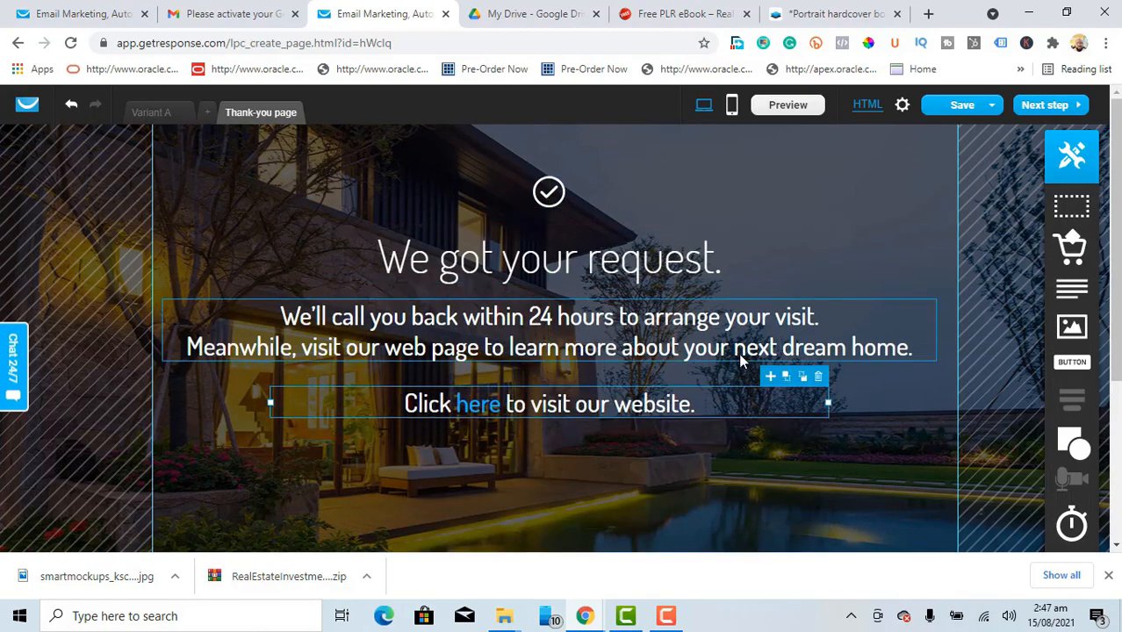
# Step: Rewrite the headline as 'Thanks for signing up for the FREE Guide, kindly check your email'
pyautogui.click(547, 274)
pyautogui.click(548, 275)
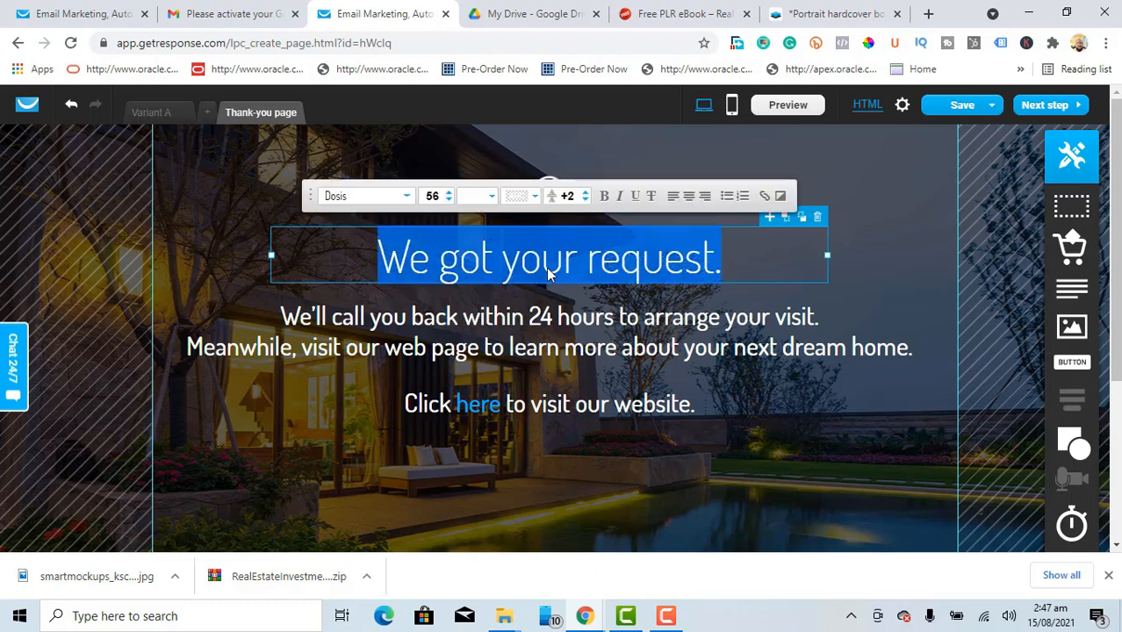
pyautogui.press('BackSpace')
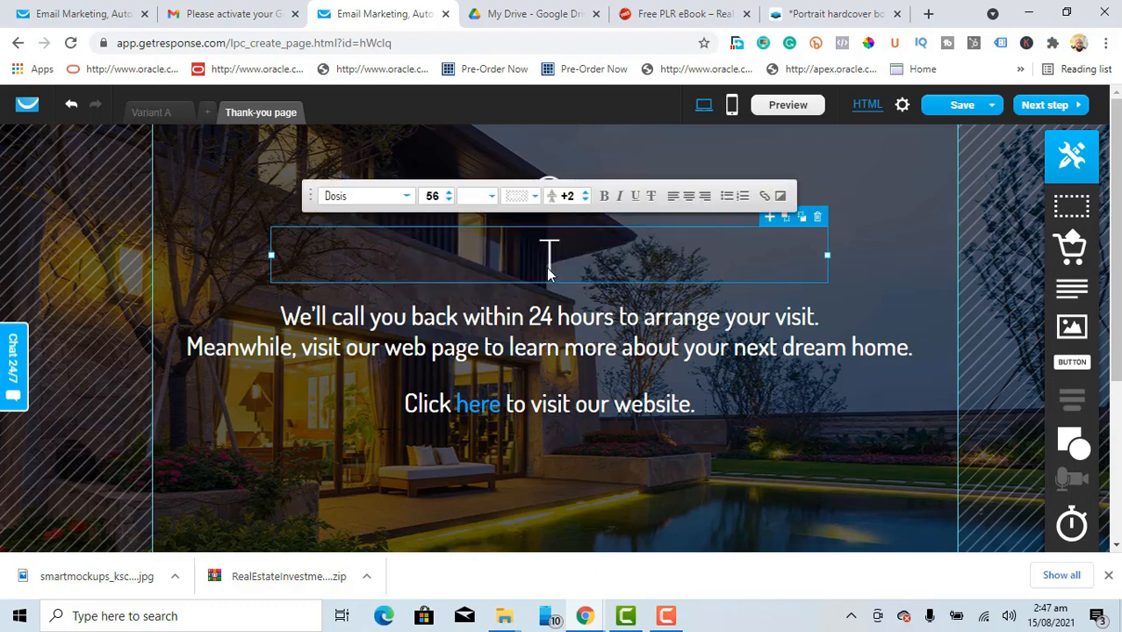
pyautogui.write('Thanks for')
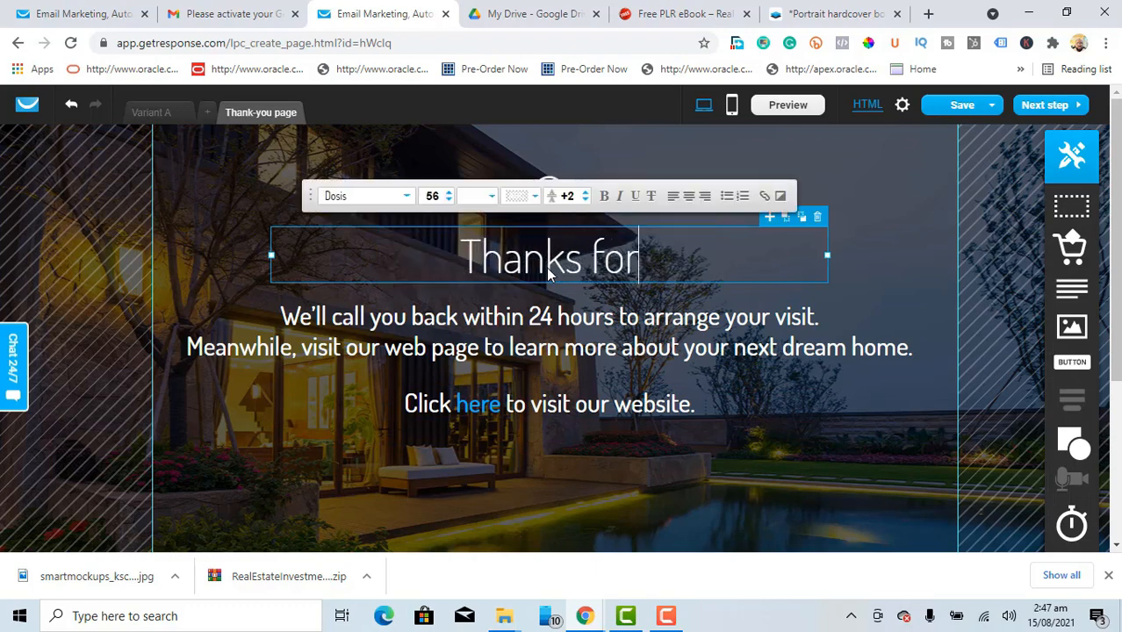
pyautogui.write(' opt')
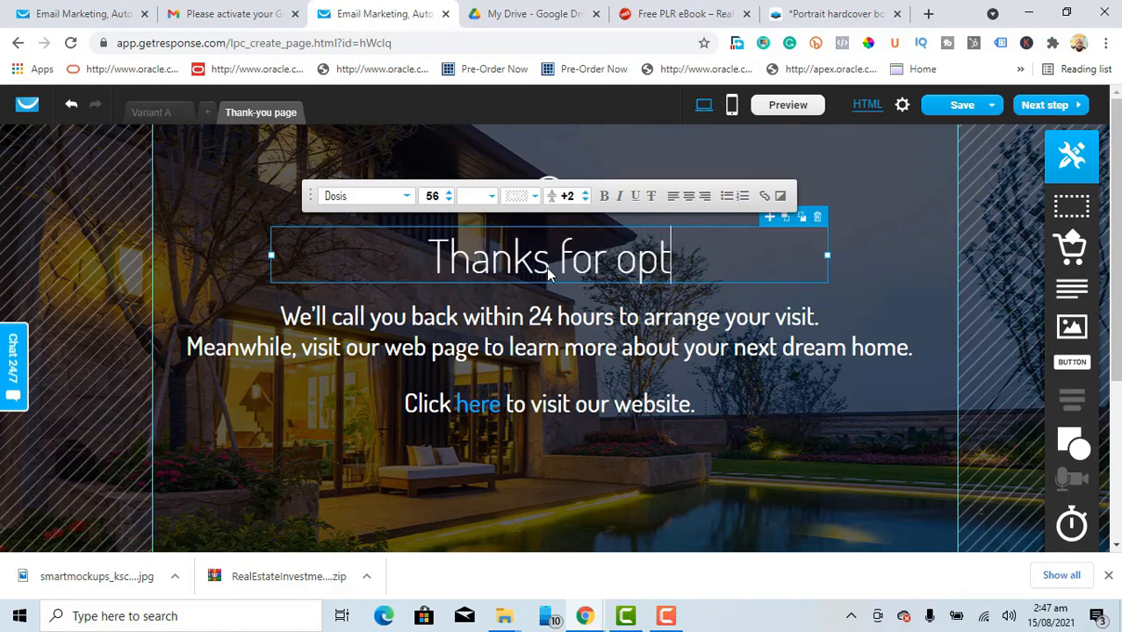
pyautogui.write('ing')
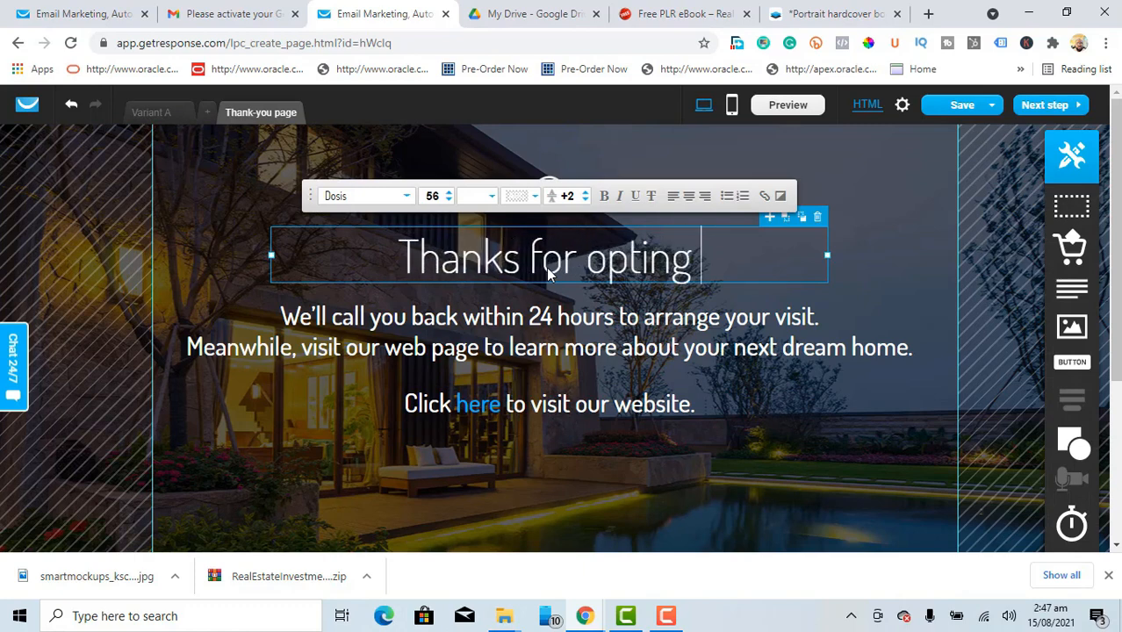
pyautogui.press('BackSpace')
pyautogui.press('BackSpace')
pyautogui.press('BackSpace')
pyautogui.press('BackSpace')
pyautogui.press('BackSpace')
pyautogui.press('BackSpace')
pyautogui.press('BackSpace')
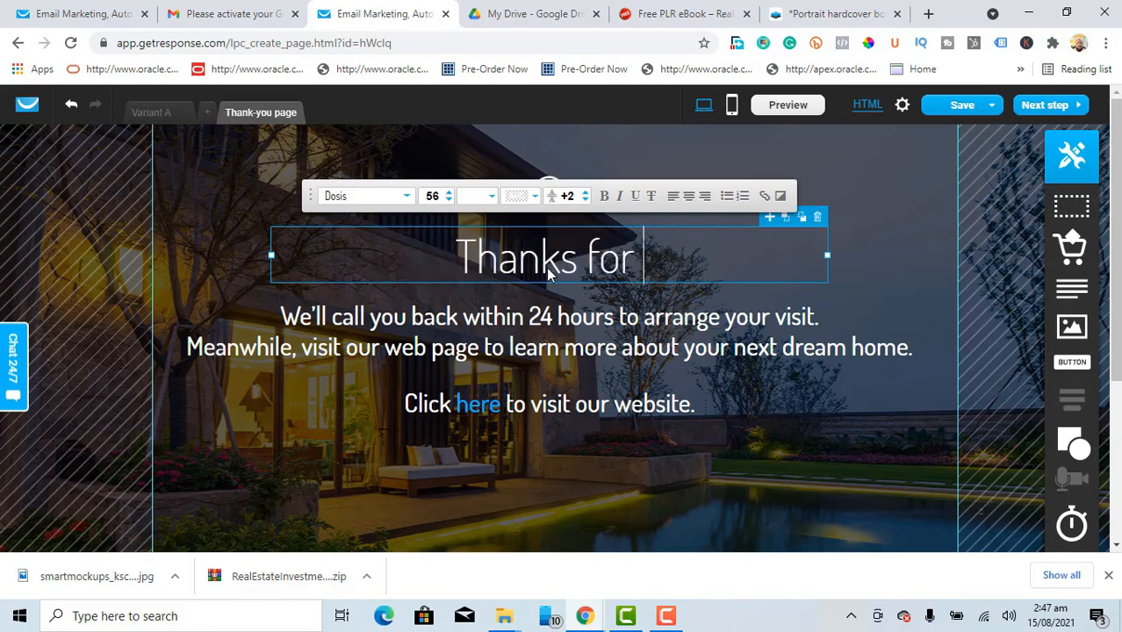
pyautogui.write('signin')
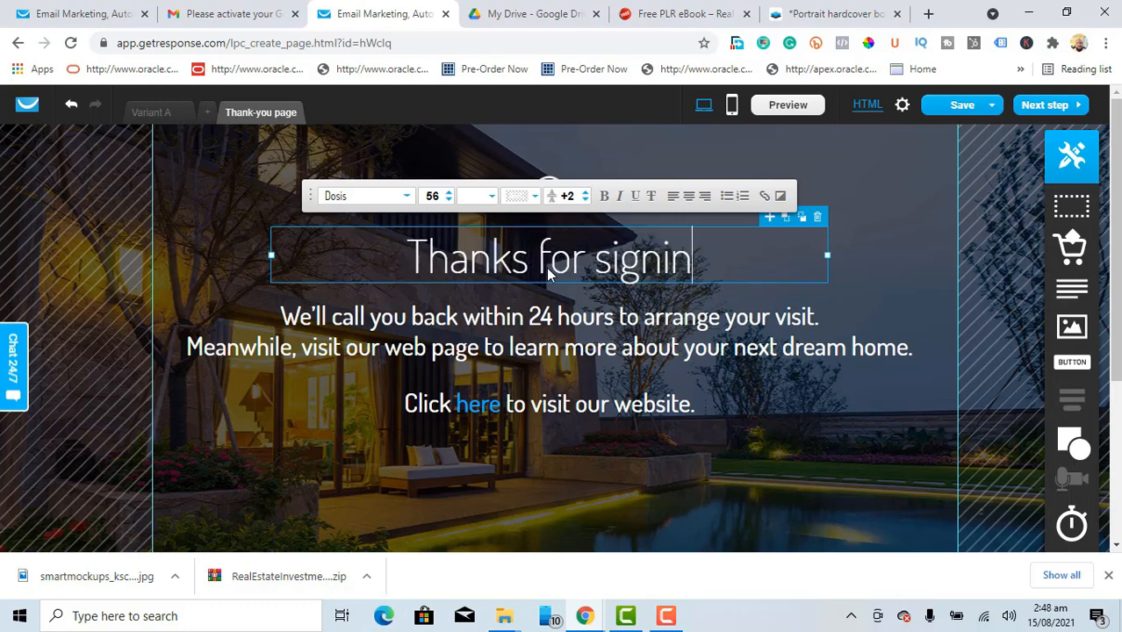
pyautogui.write('g up ')
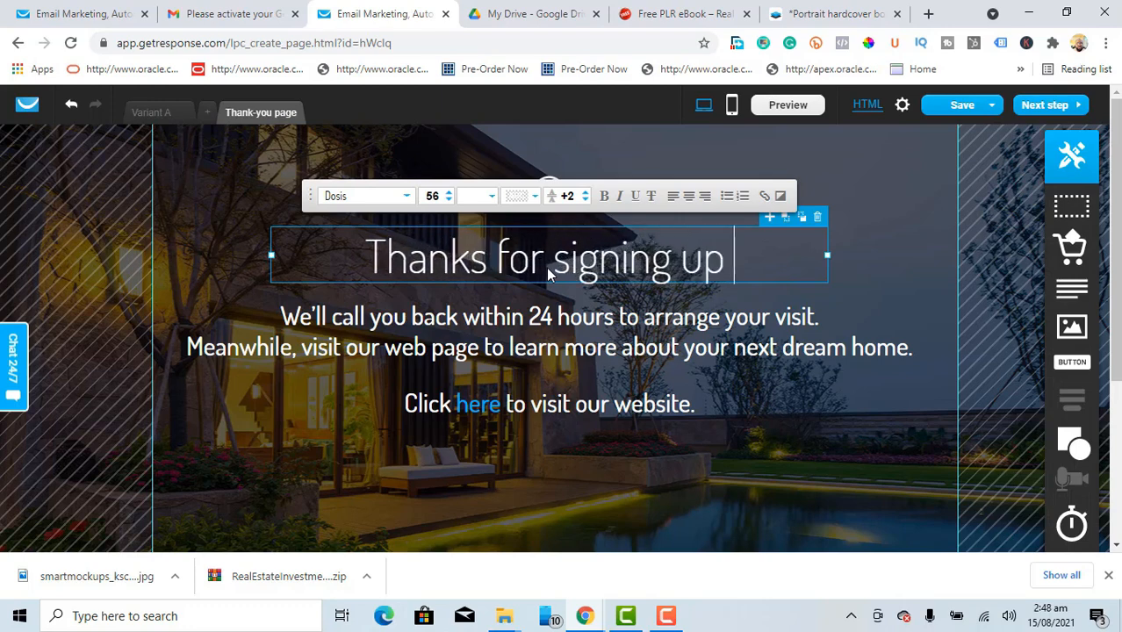
pyautogui.write('for the ')
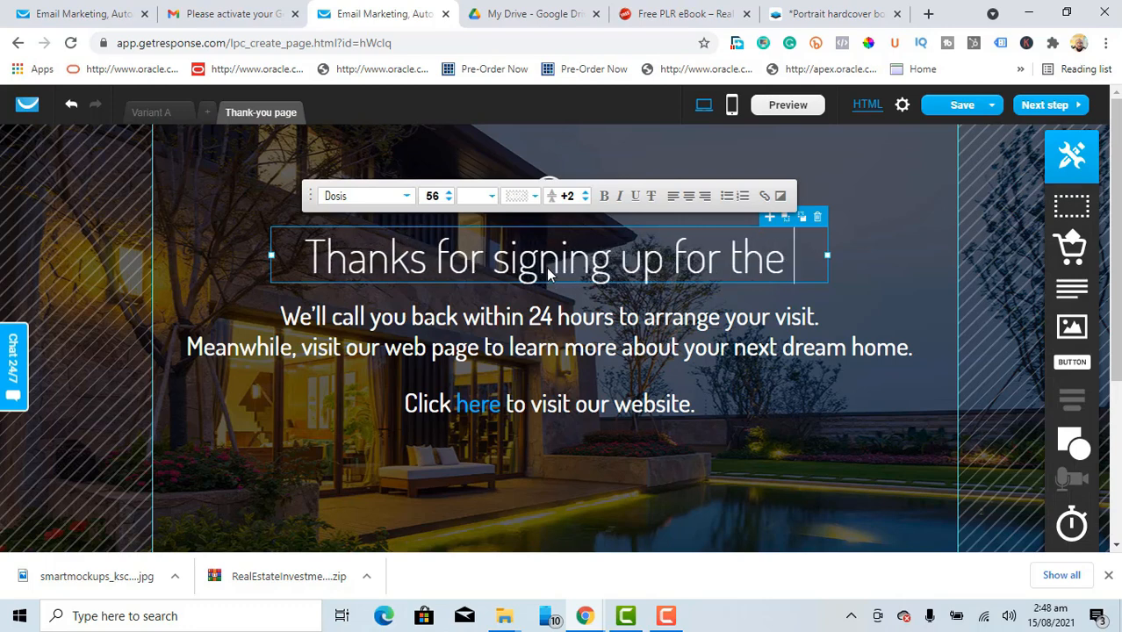
pyautogui.write('FREE')
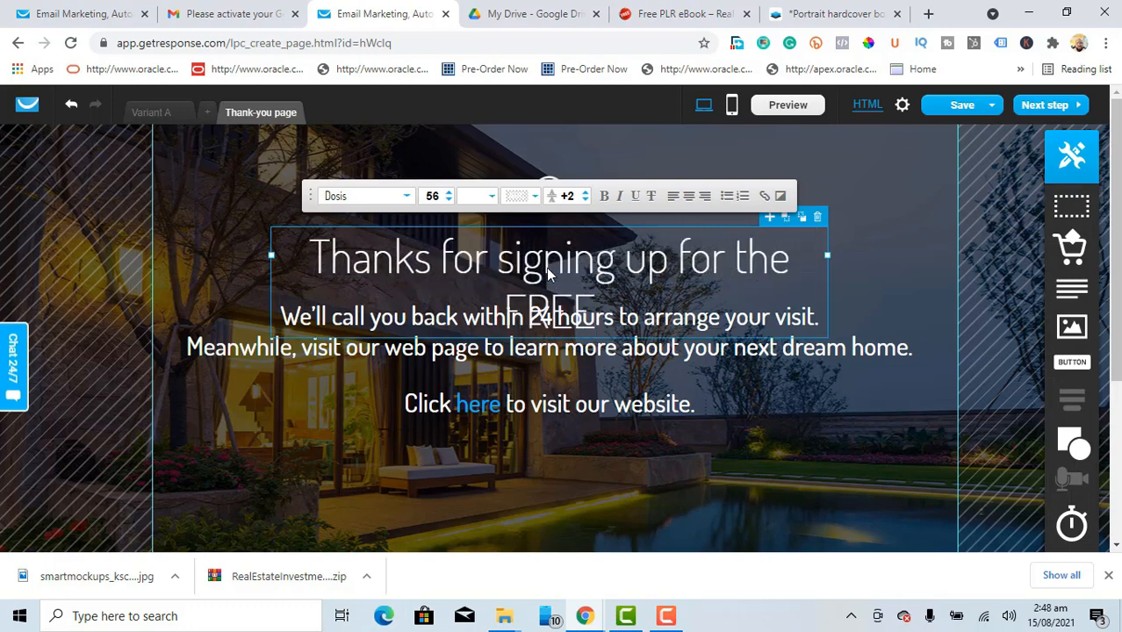
pyautogui.write(' Guide')
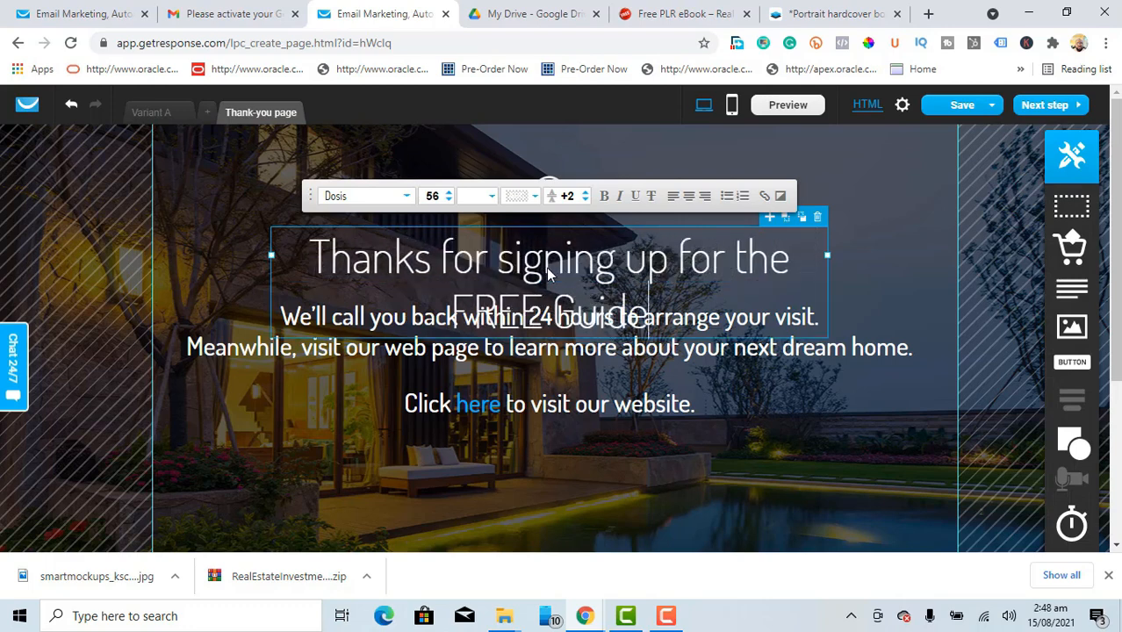
pyautogui.write(', k')
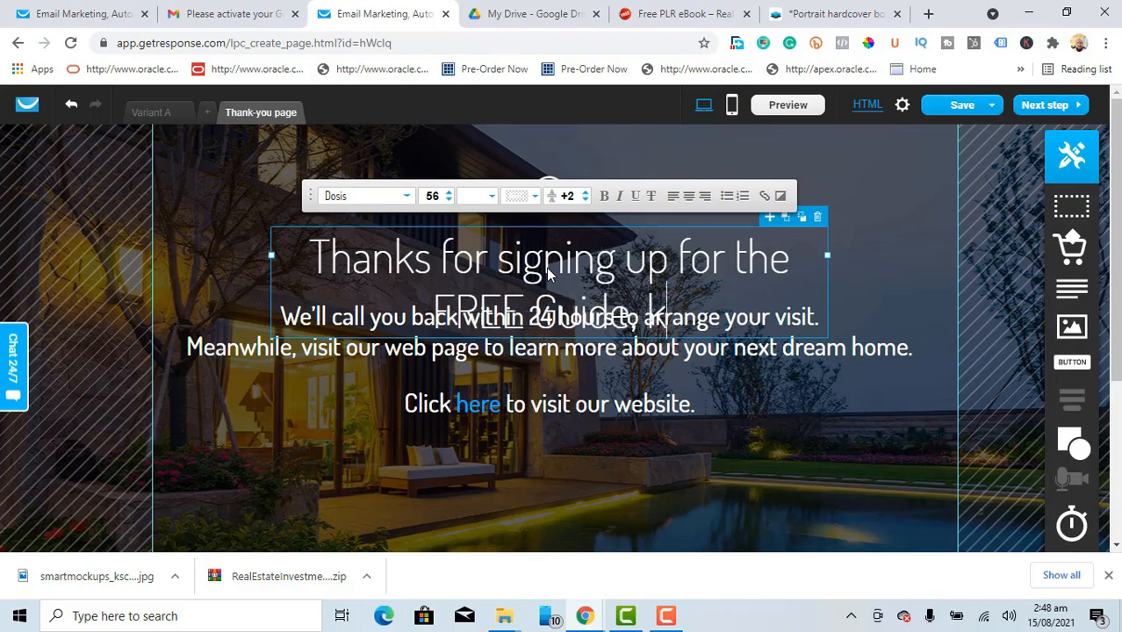
pyautogui.write('indly che')
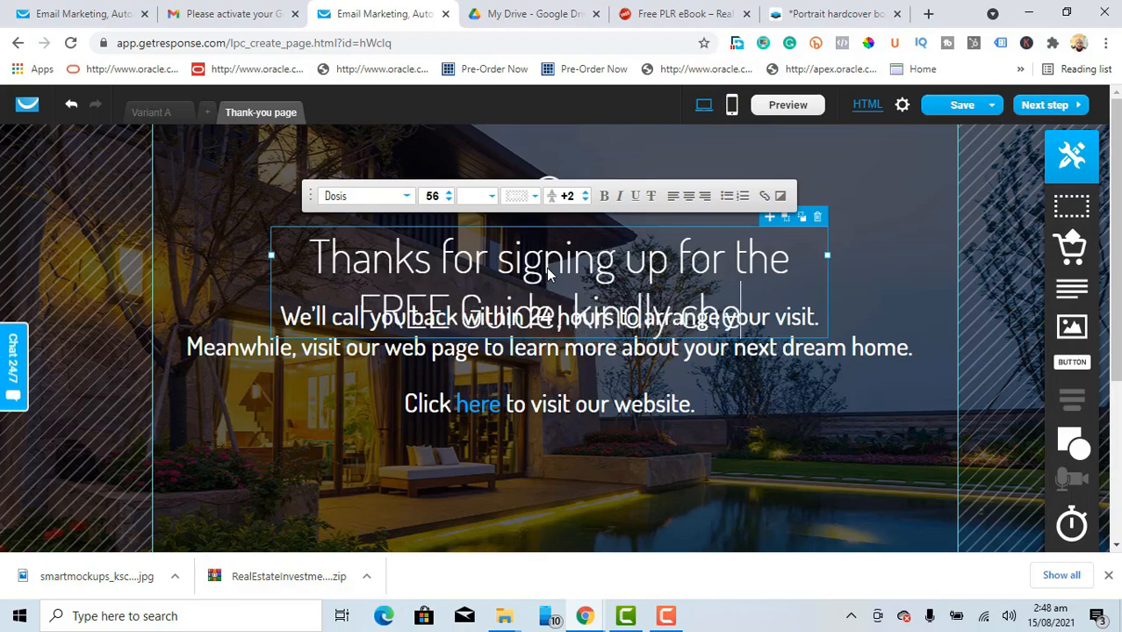
pyautogui.write('ck your email')
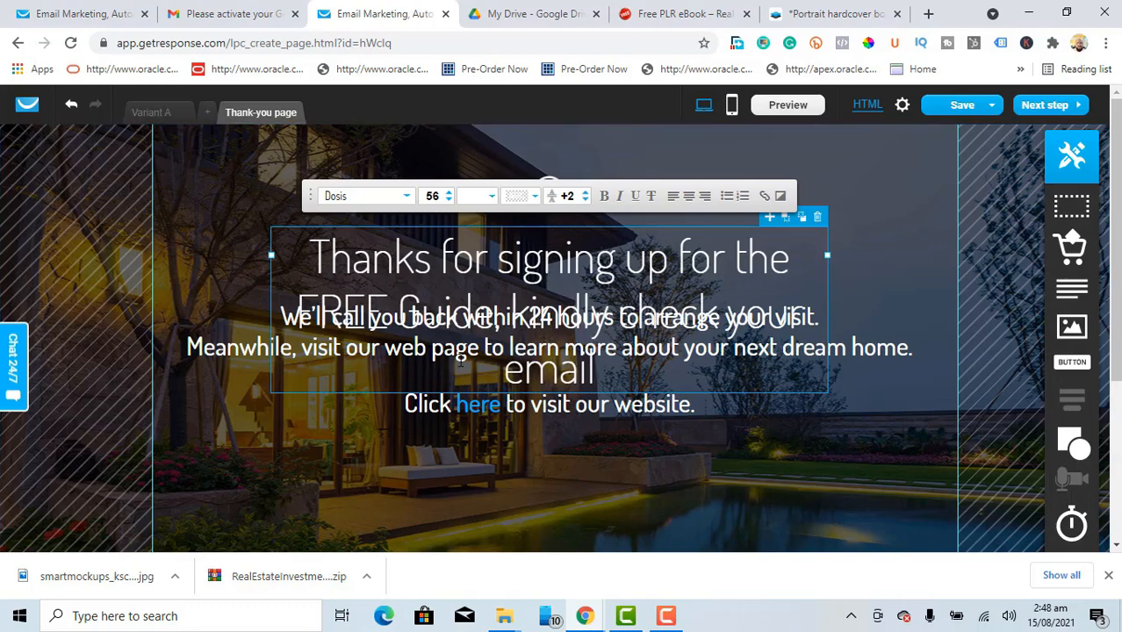
# Step: Delete the overlapping two-line paragraph and widen the headline to fit two lines
pyautogui.click(235, 356)
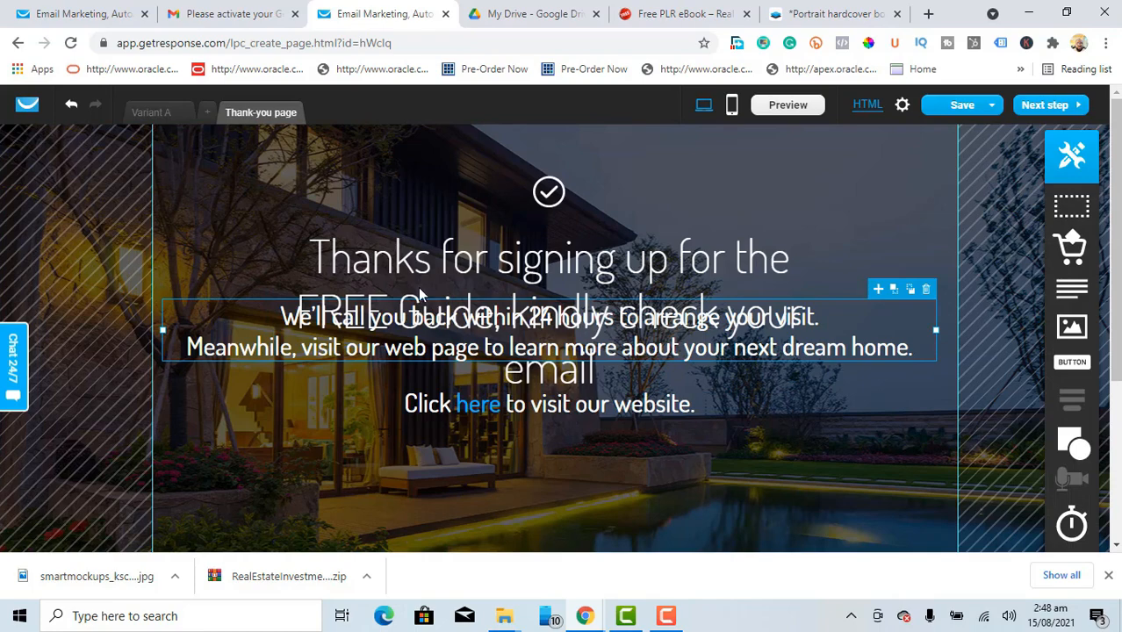
pyautogui.click(926, 290)
pyautogui.click(607, 307)
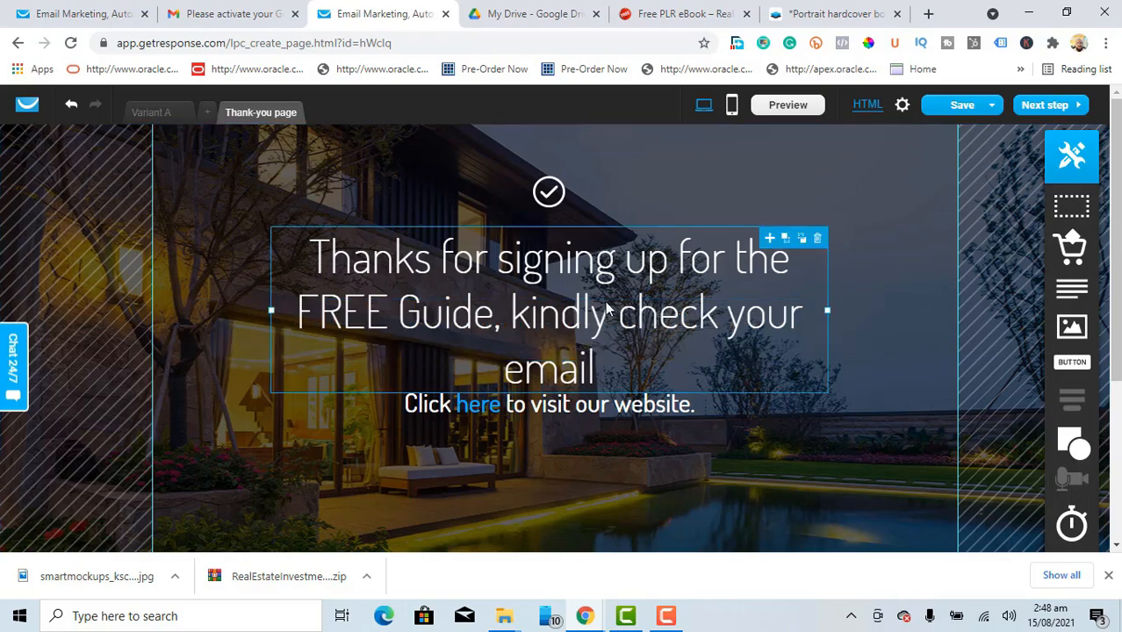
pyautogui.moveTo(826, 307); pyautogui.dragTo(884, 302)
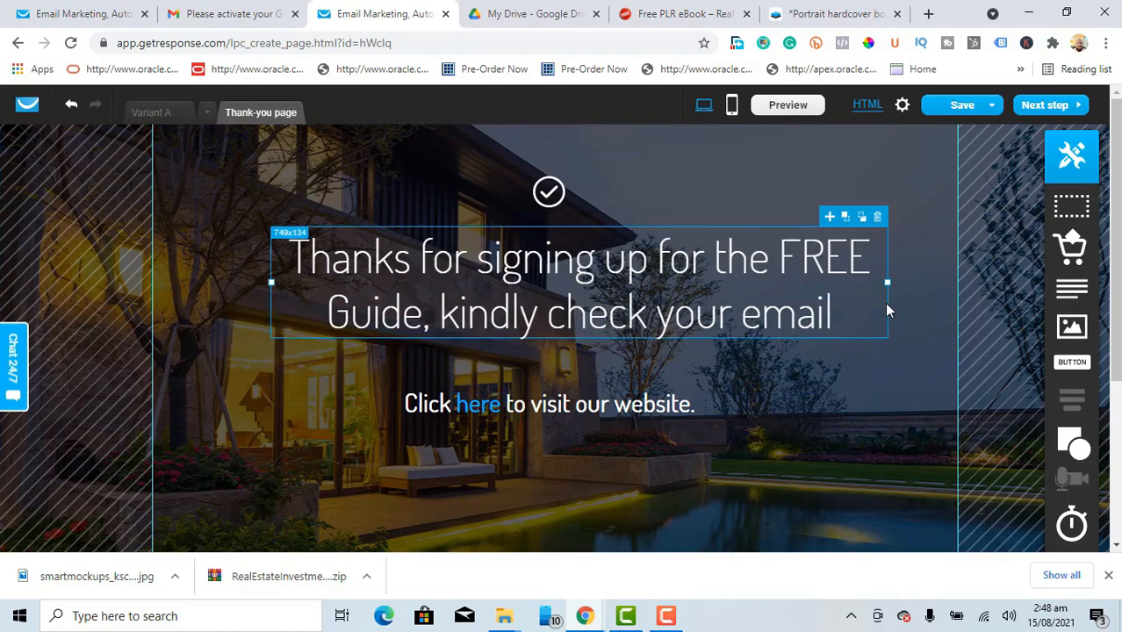
pyautogui.click(847, 360)
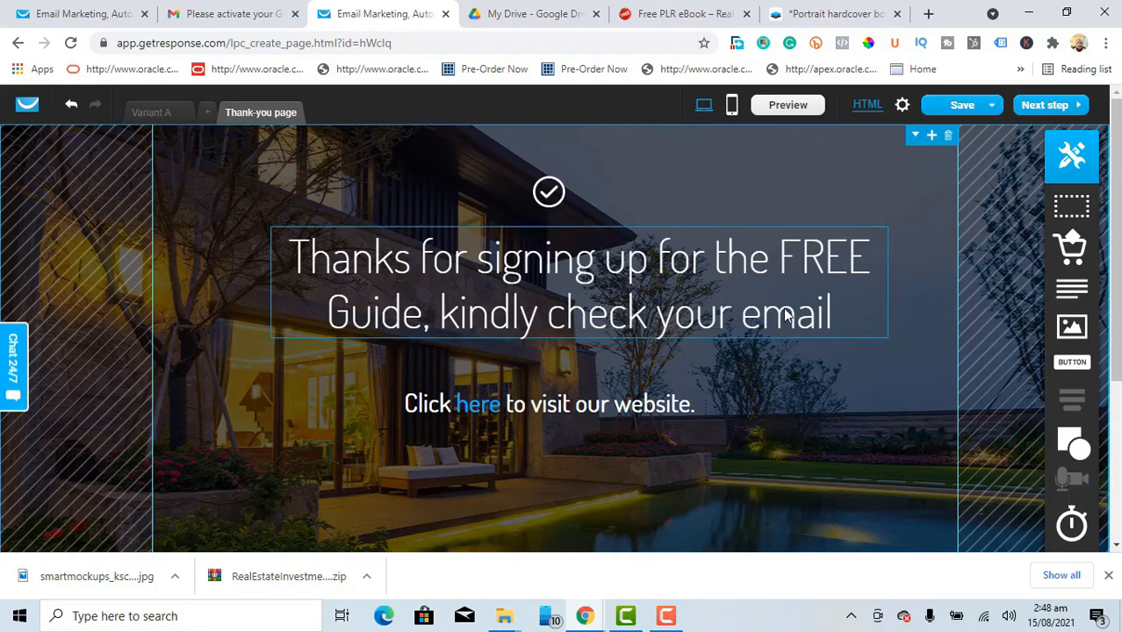
# Step: Bold the word FREE in the headline
pyautogui.click(783, 265)
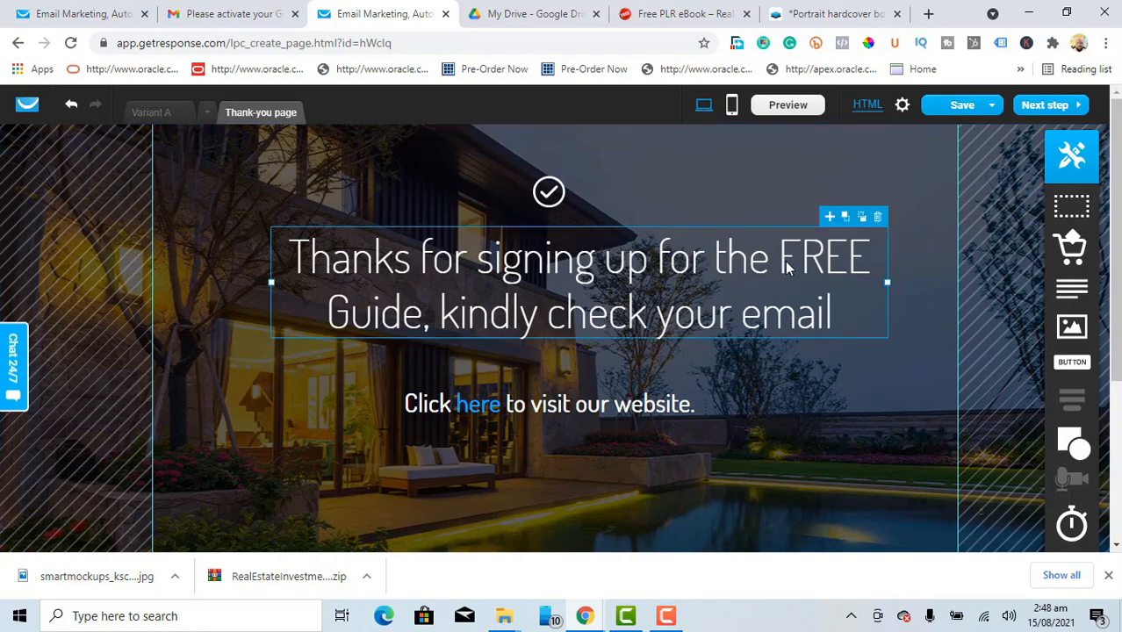
pyautogui.click(787, 267)
pyautogui.click(781, 259)
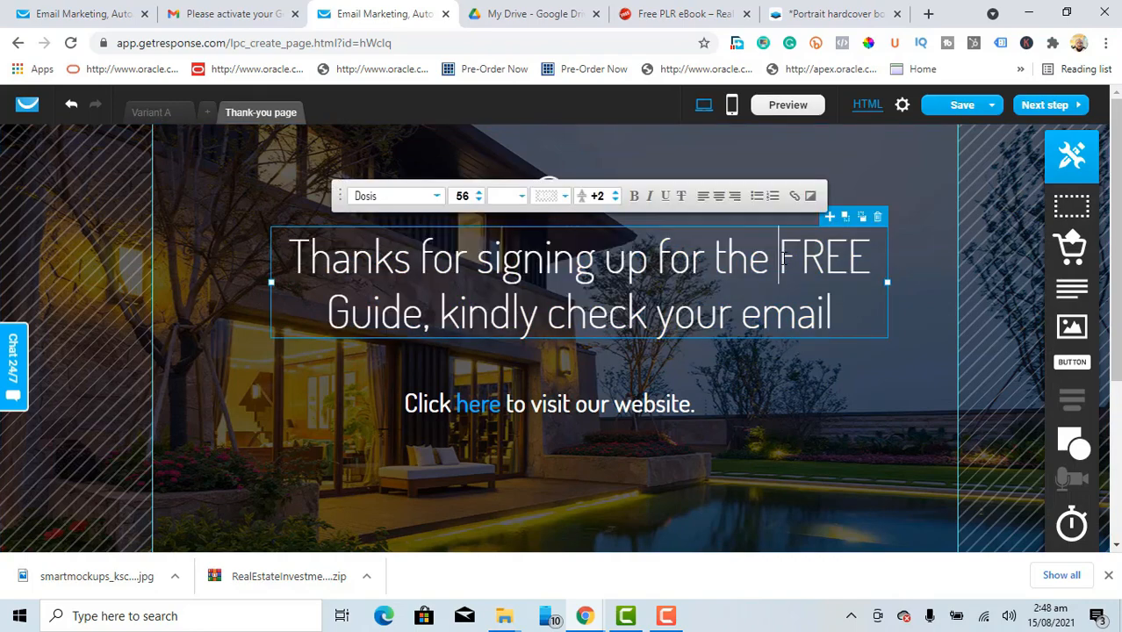
pyautogui.moveTo(781, 259); pyautogui.dragTo(863, 252)
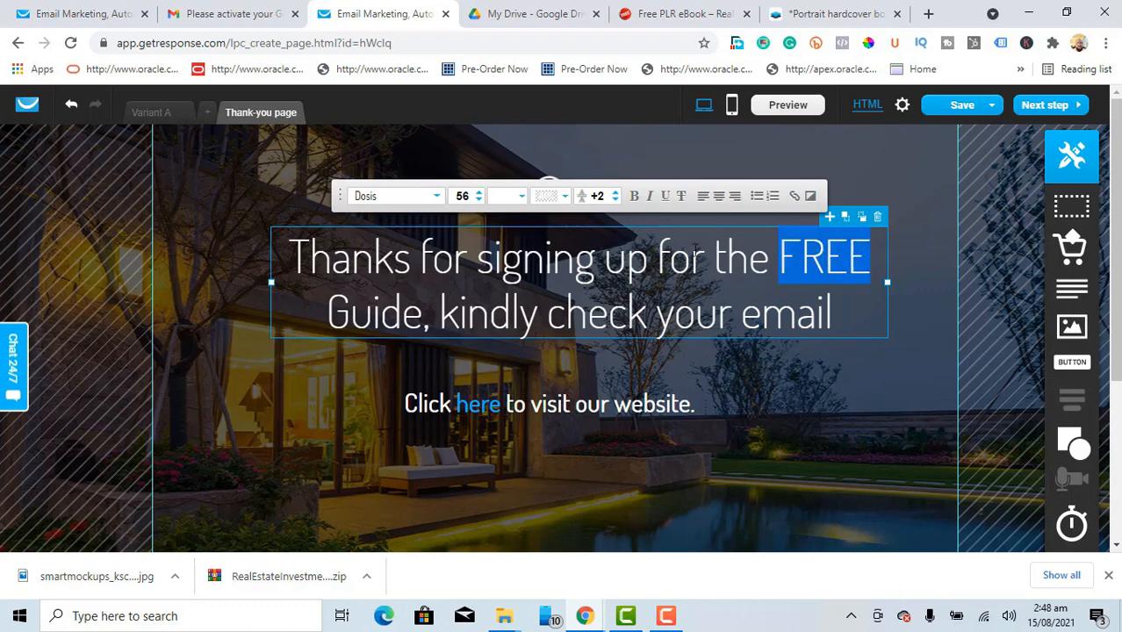
pyautogui.click(634, 197)
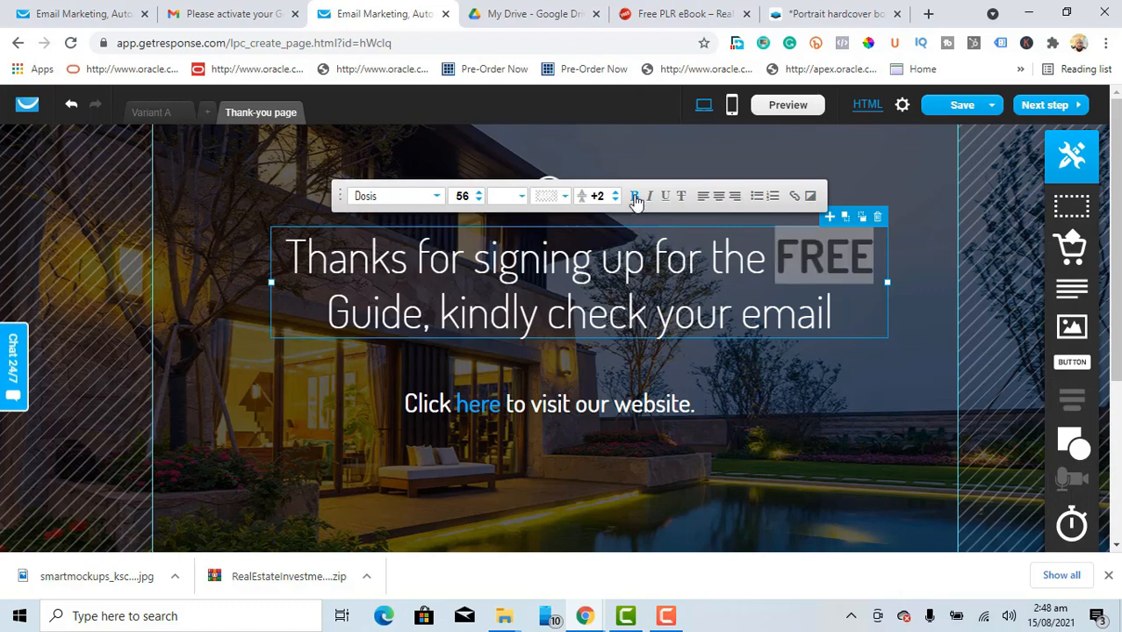
pyautogui.click(904, 279)
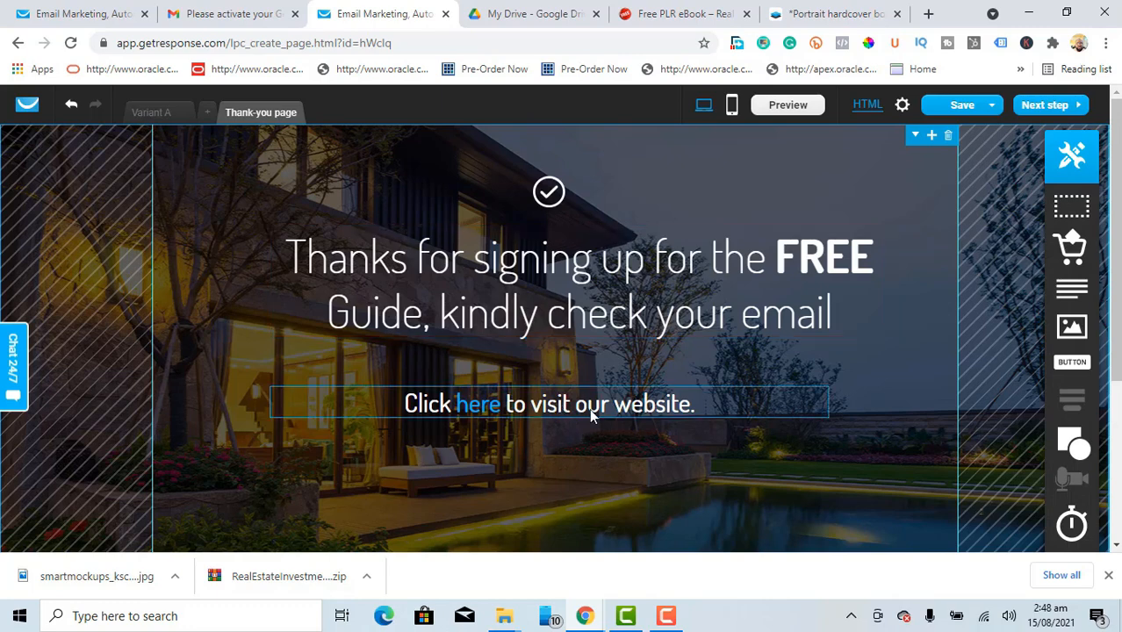
# Step: Delete the 'Click here to visit our website.' text block
pyautogui.click(760, 409)
pyautogui.click(822, 378)
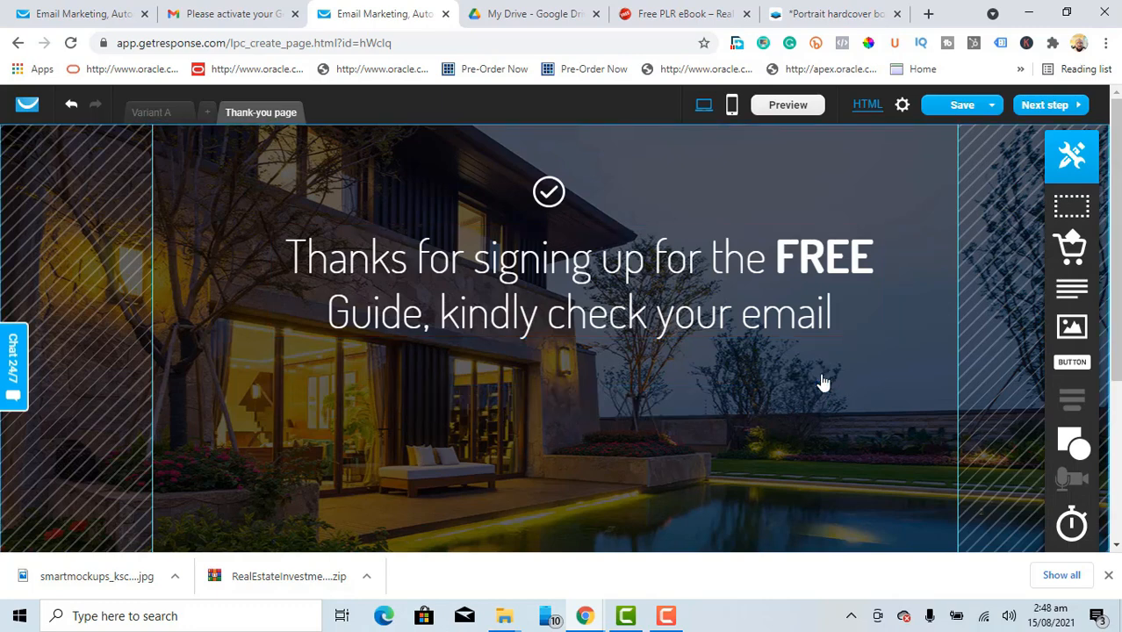
pyautogui.scroll(-3, 562, 338)
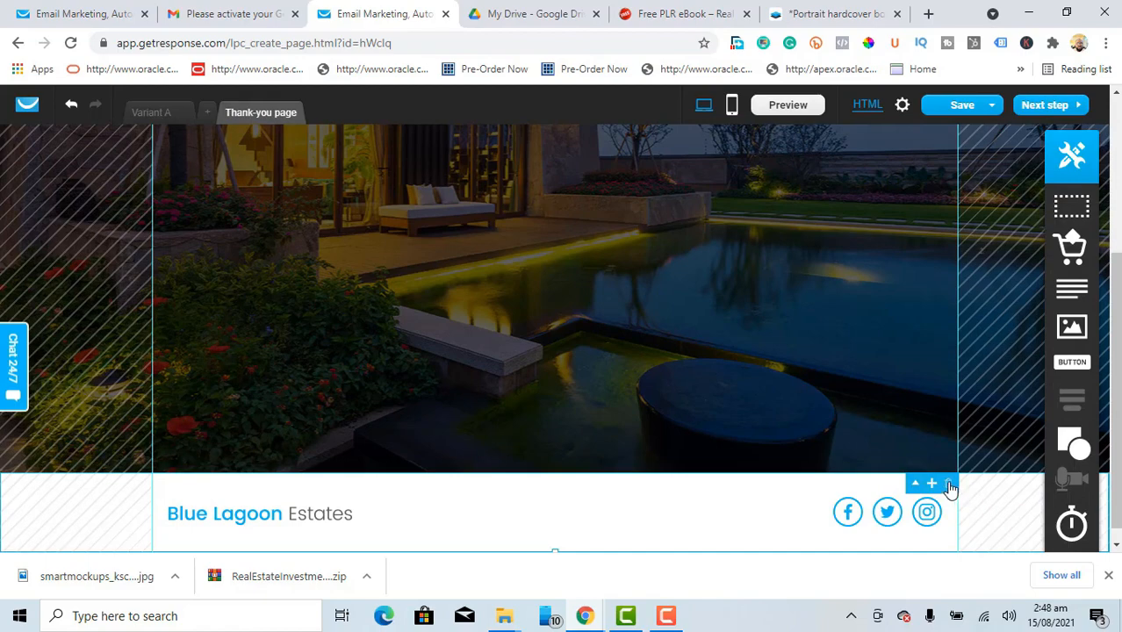
pyautogui.scroll(1, 951, 488)
pyautogui.scroll(2, 1118, 209)
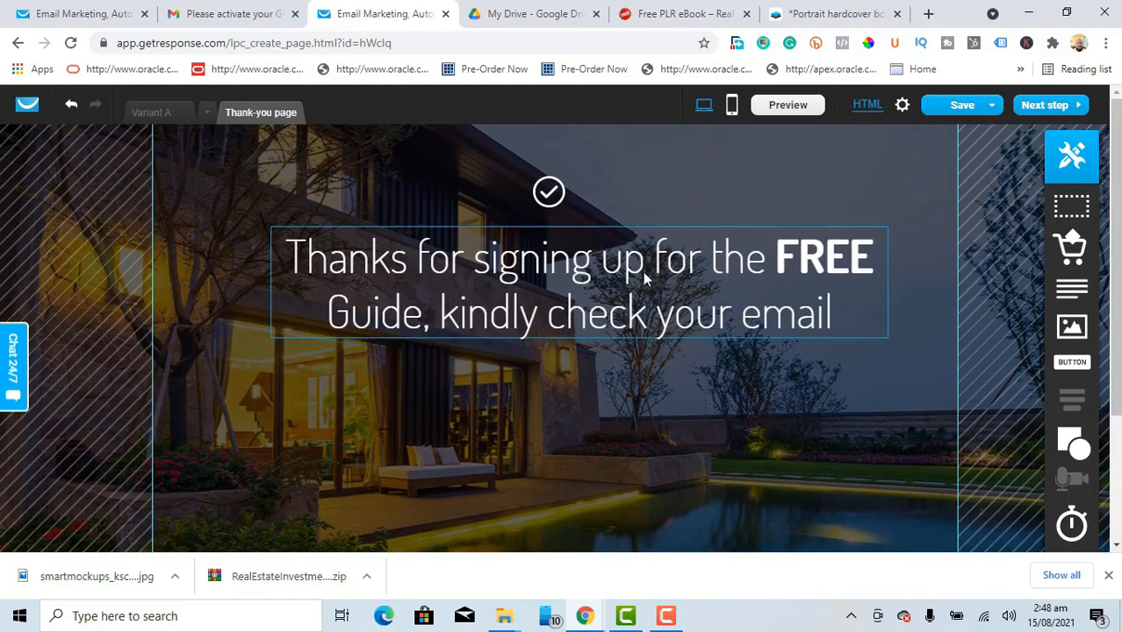
# Step: Lower the heading and check icon, then save the thank-you page
pyautogui.moveTo(643, 285); pyautogui.dragTo(617, 353)
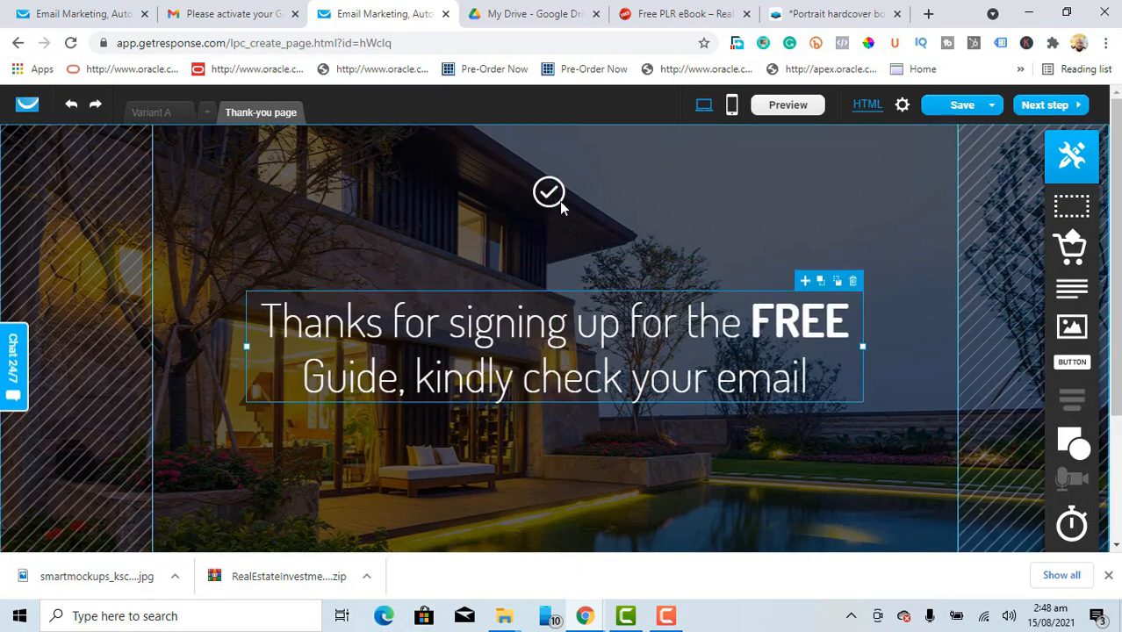
pyautogui.moveTo(554, 201); pyautogui.dragTo(557, 263)
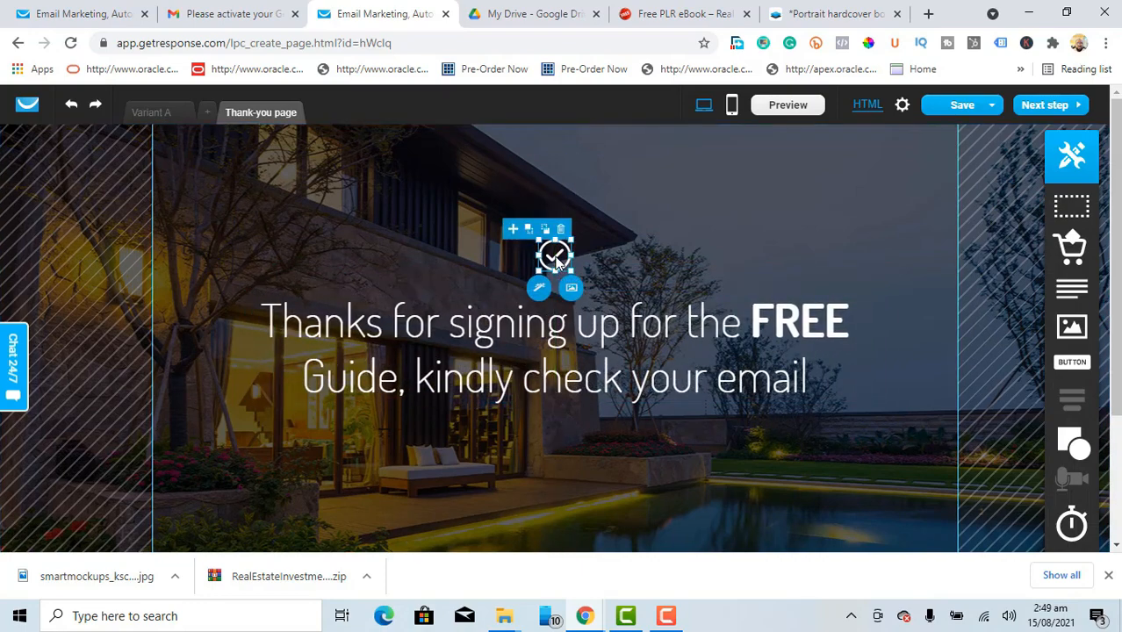
pyautogui.click(684, 261)
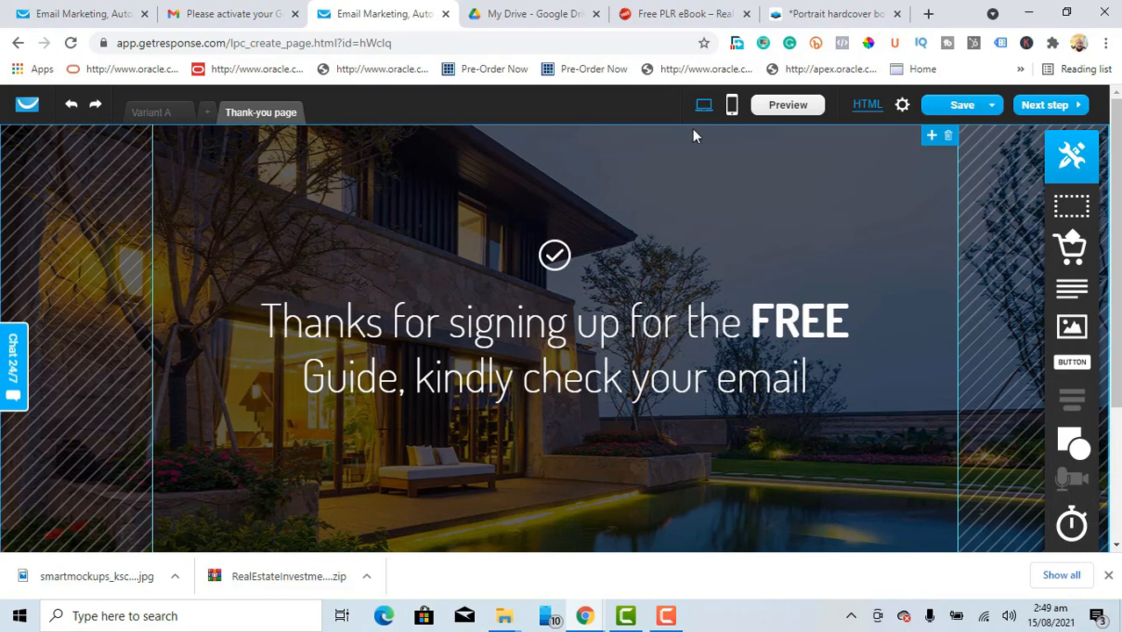
pyautogui.click(941, 107)
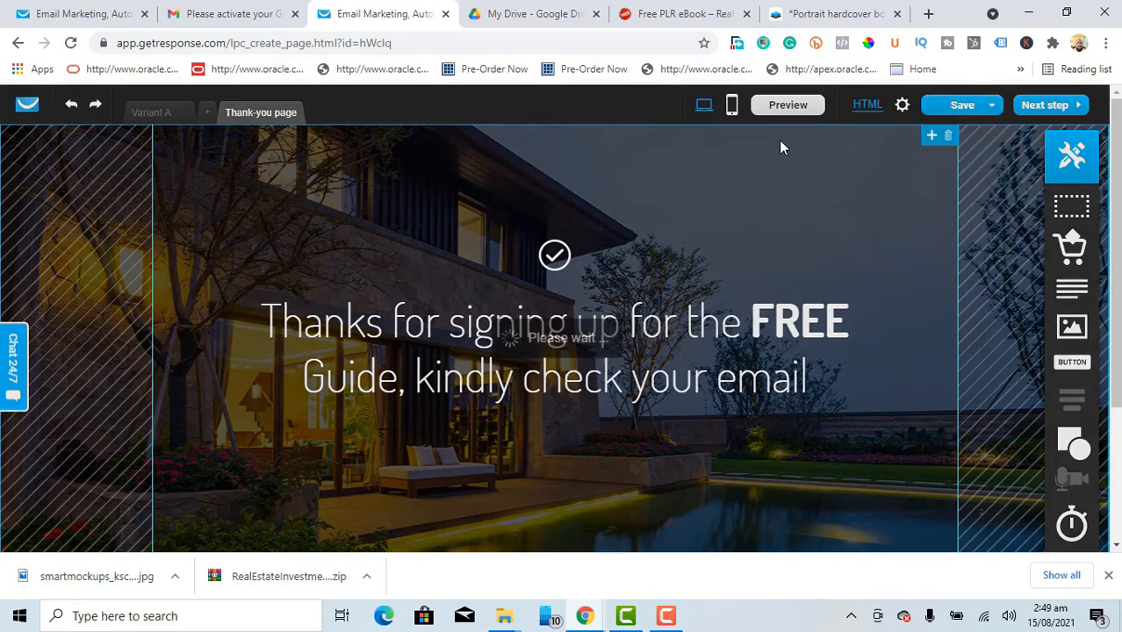
# Step: Create the mobile thank-you page, make its banner taller, lower the heading and icon, and save
pyautogui.click(732, 107)
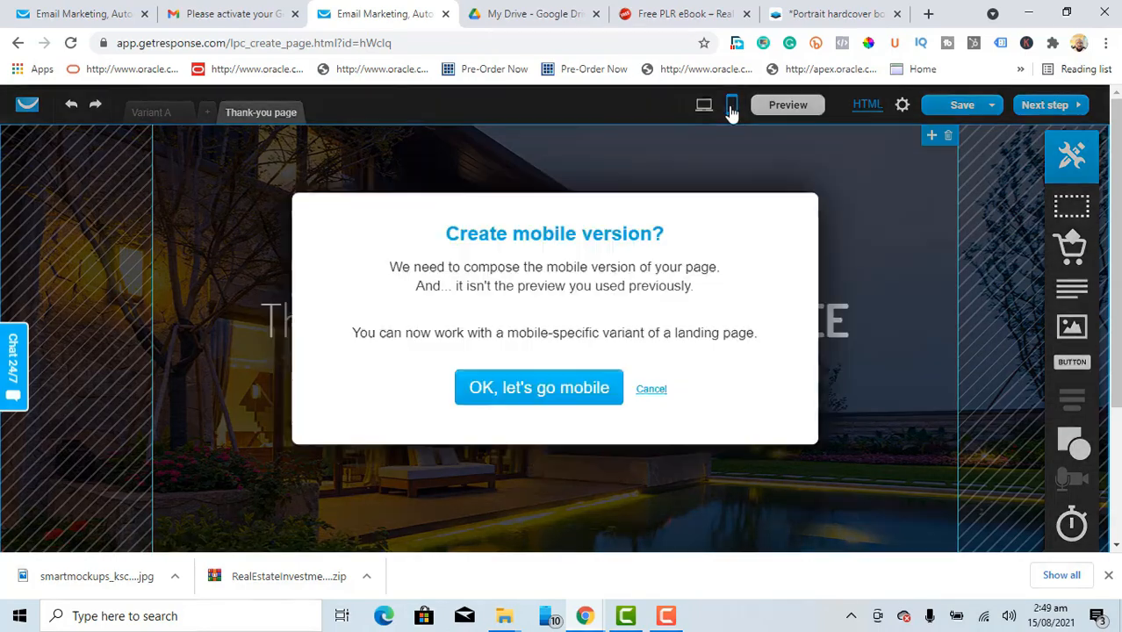
pyautogui.click(517, 394)
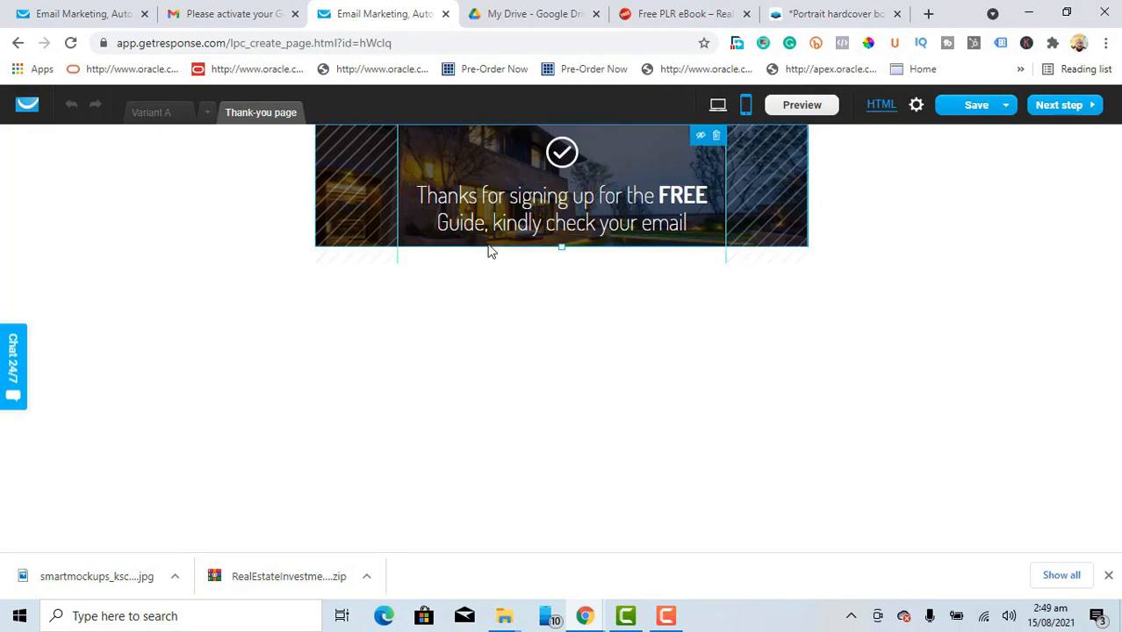
pyautogui.moveTo(561, 247); pyautogui.dragTo(573, 388)
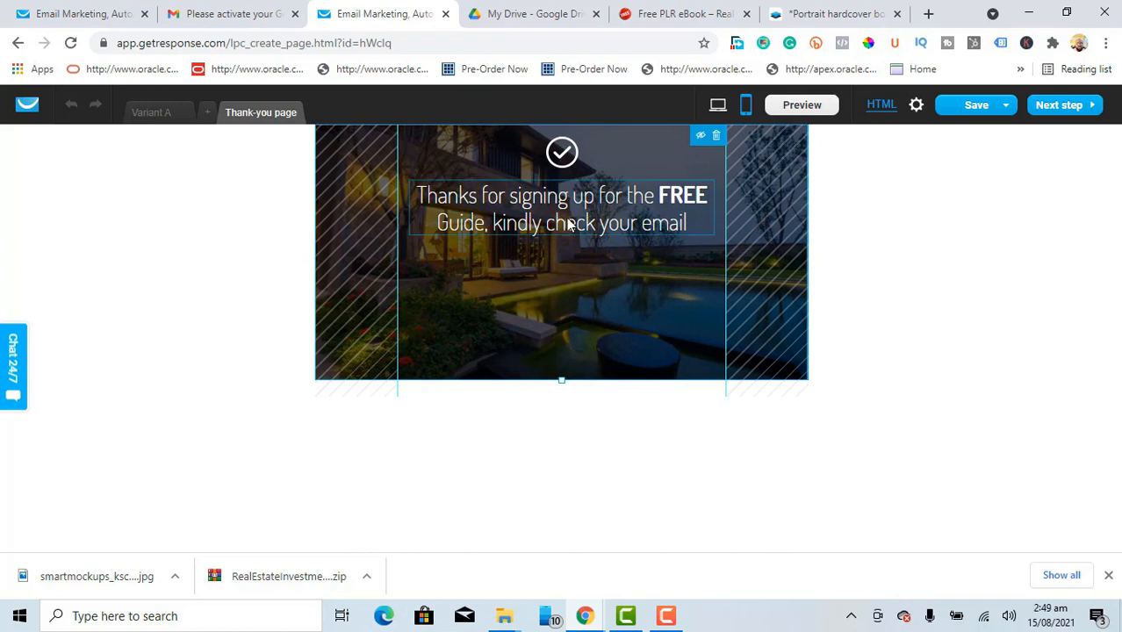
pyautogui.moveTo(564, 209); pyautogui.dragTo(564, 253)
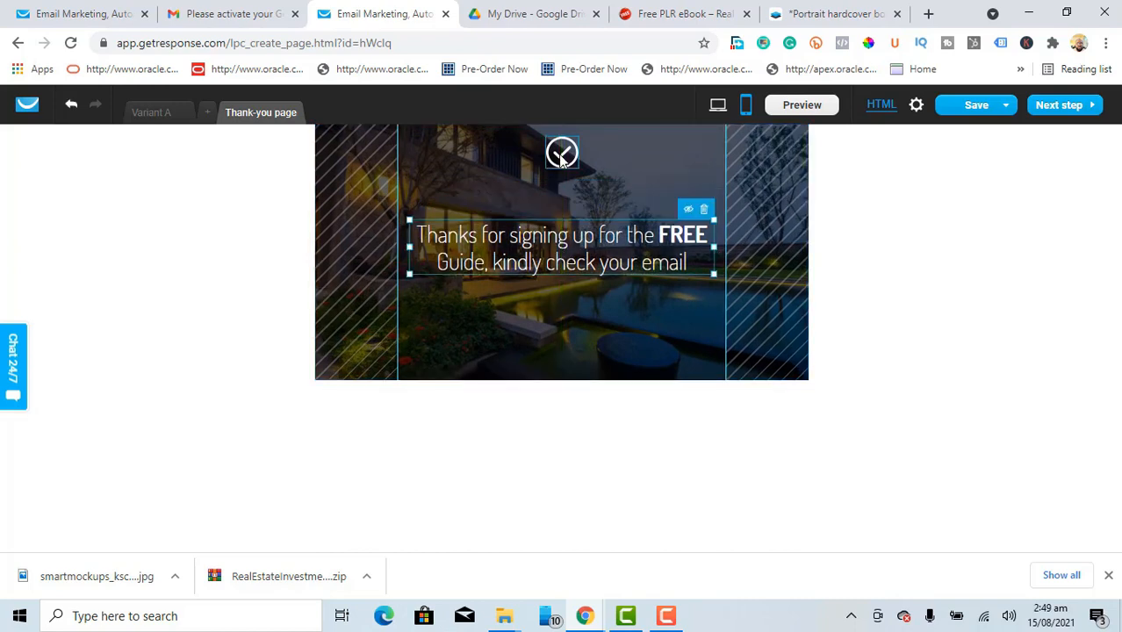
pyautogui.moveTo(561, 157); pyautogui.dragTo(564, 186)
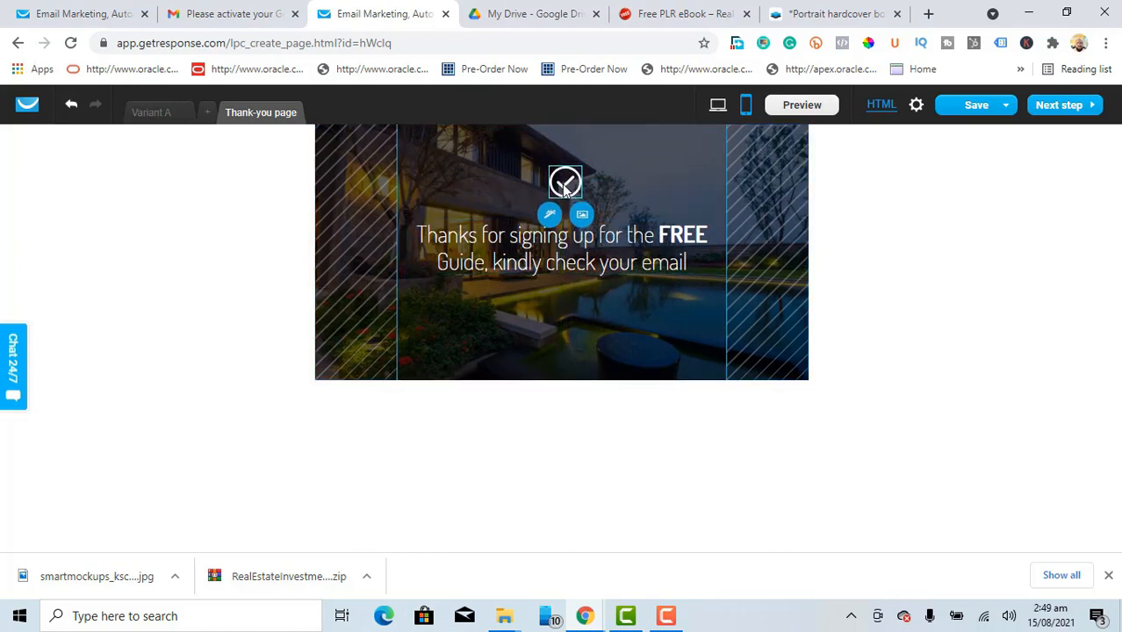
pyautogui.click(555, 309)
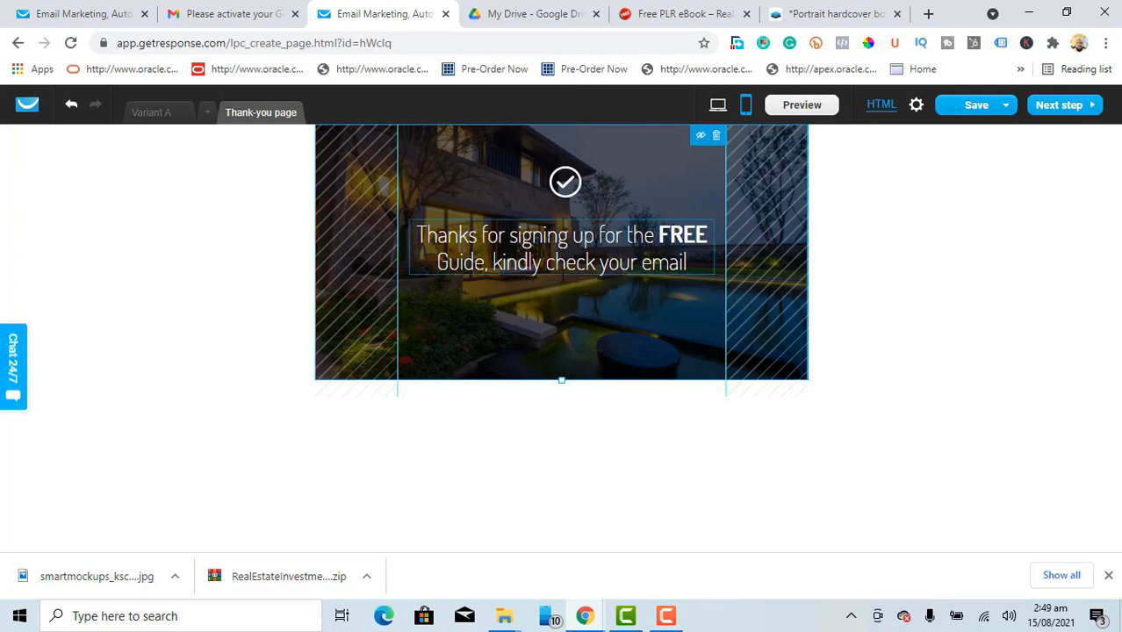
pyautogui.click(955, 110)
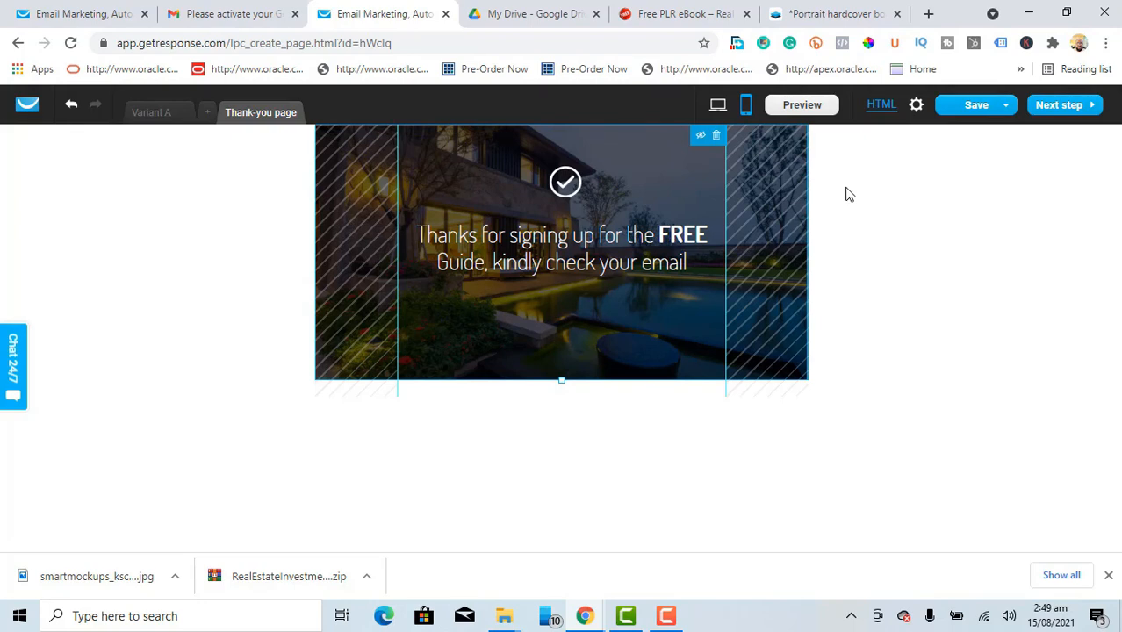
# Step: In the page settings, switch the URL domain from gr8.com to getresponsepages.com
pyautogui.click(1056, 111)
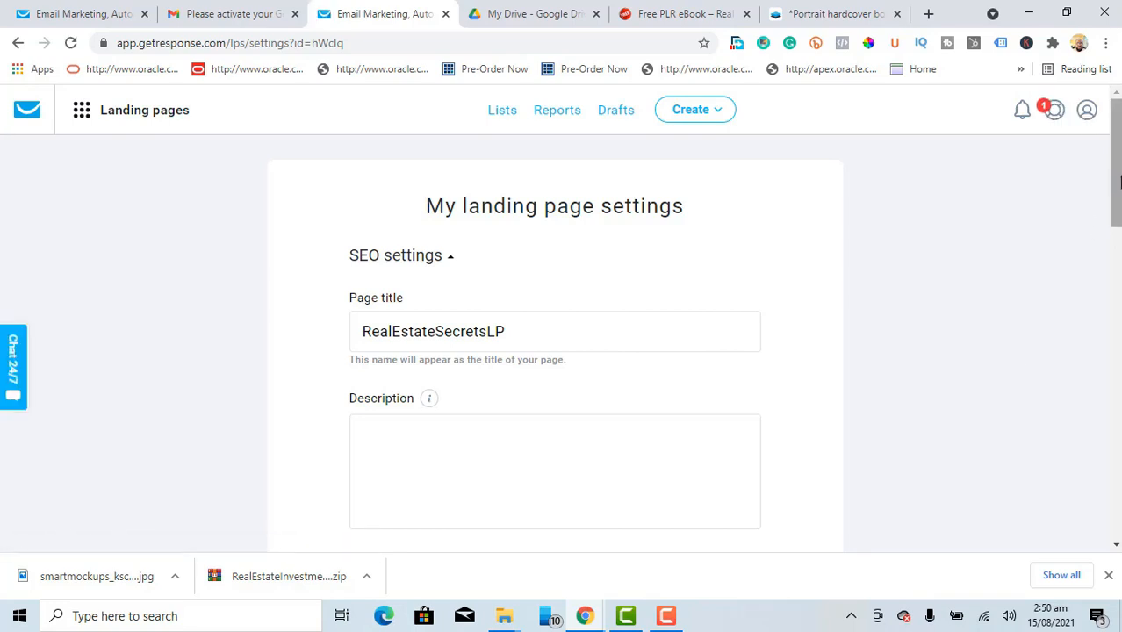
pyautogui.moveTo(1118, 182); pyautogui.dragTo(1119, 290)
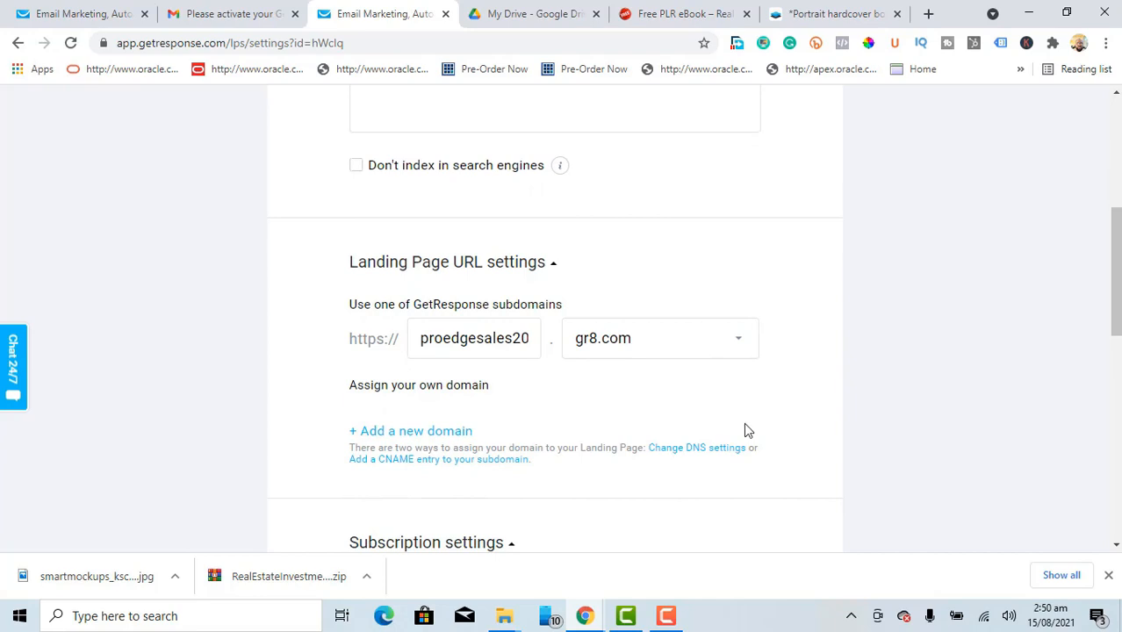
pyautogui.click(742, 344)
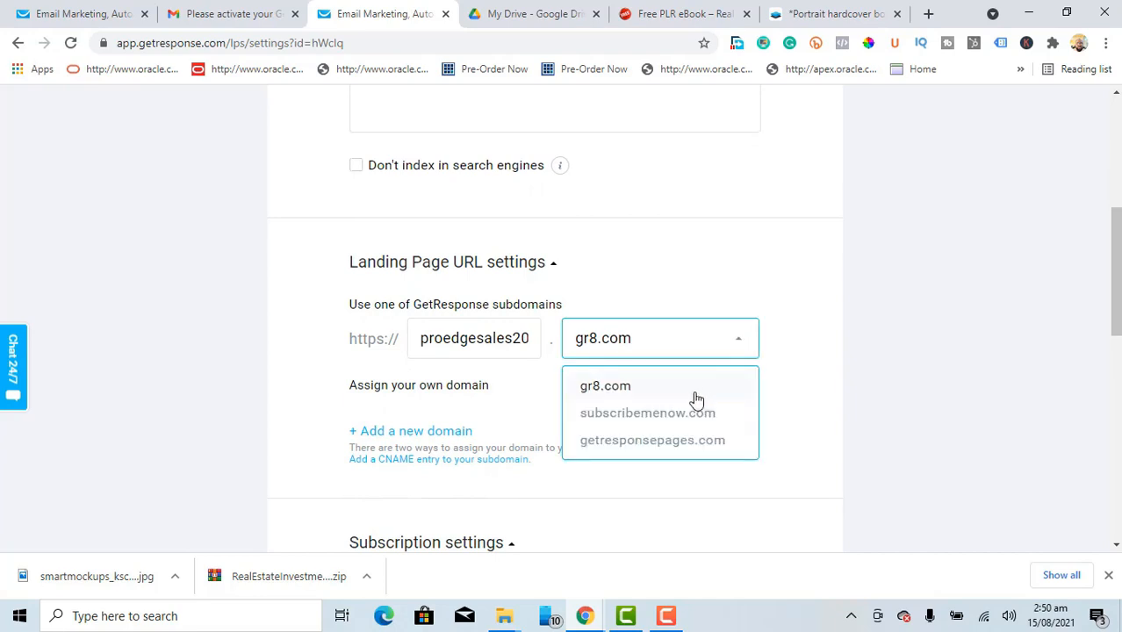
pyautogui.click(684, 441)
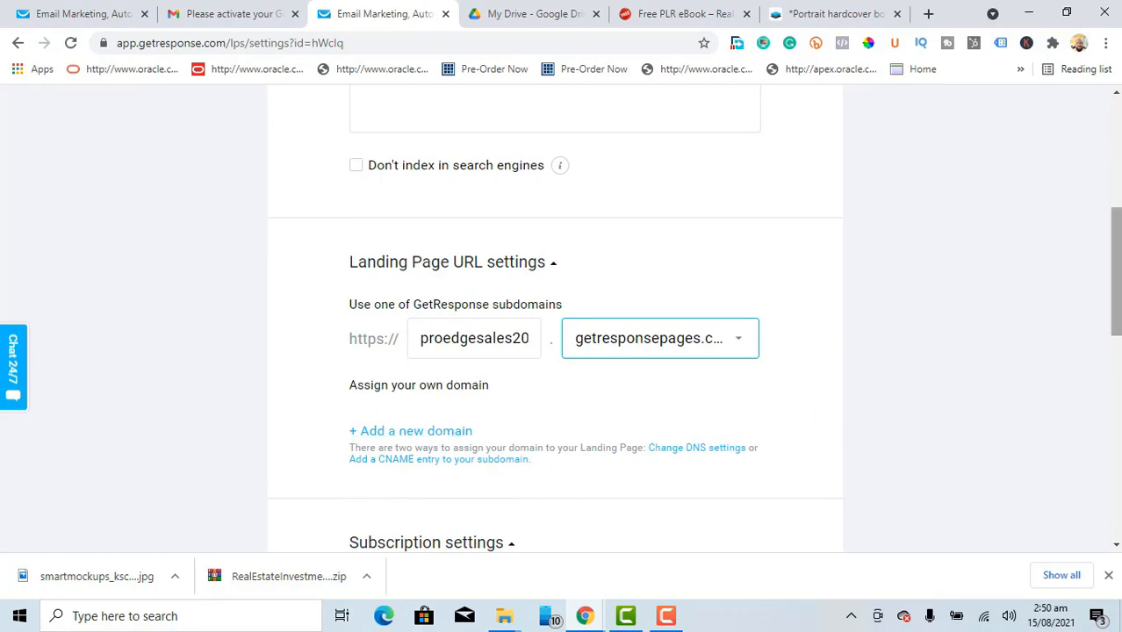
pyautogui.moveTo(1117, 257); pyautogui.dragTo(1118, 306)
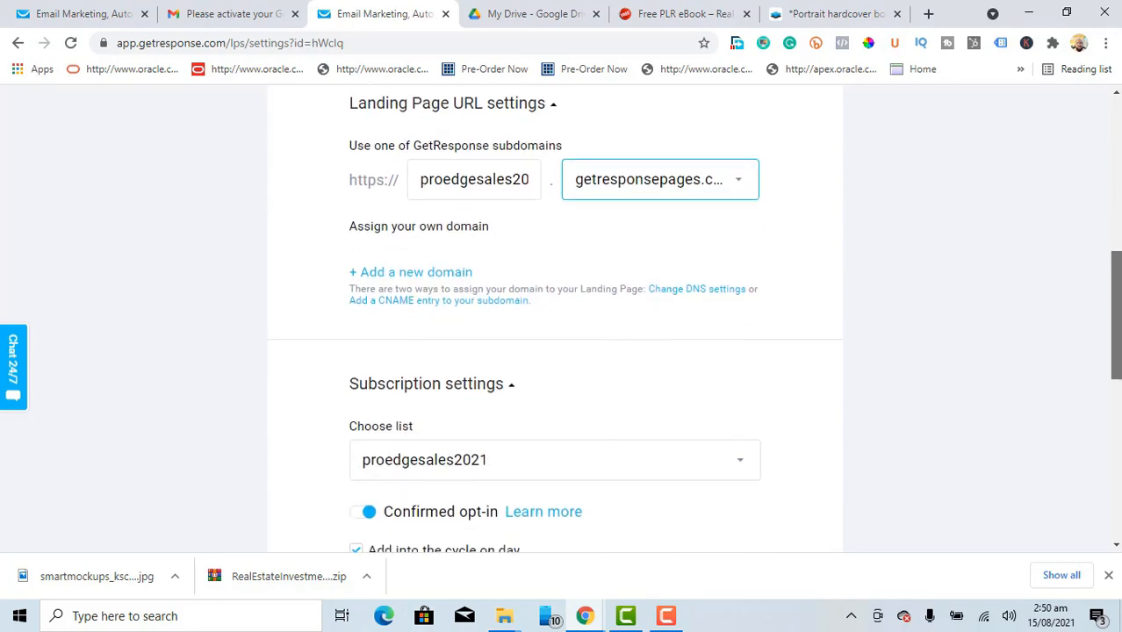
# Step: Send landing-page signups to the realestatesecrets list and uncheck 'Add into the cycle on day'
pyautogui.scroll(-2, 841, 343)
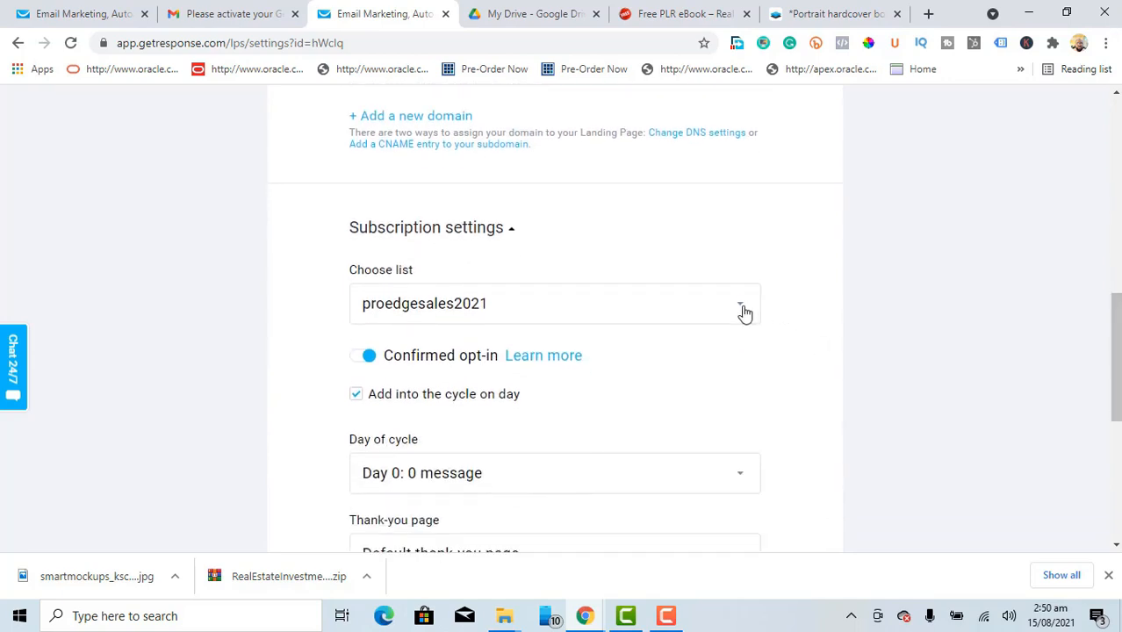
pyautogui.click(742, 307)
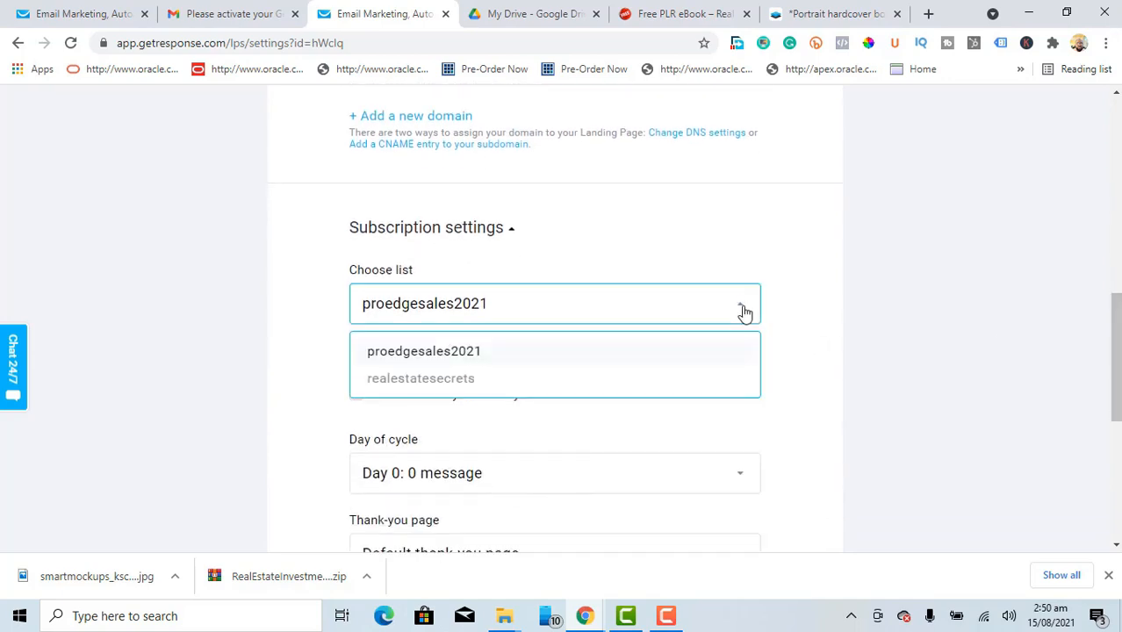
pyautogui.click(435, 380)
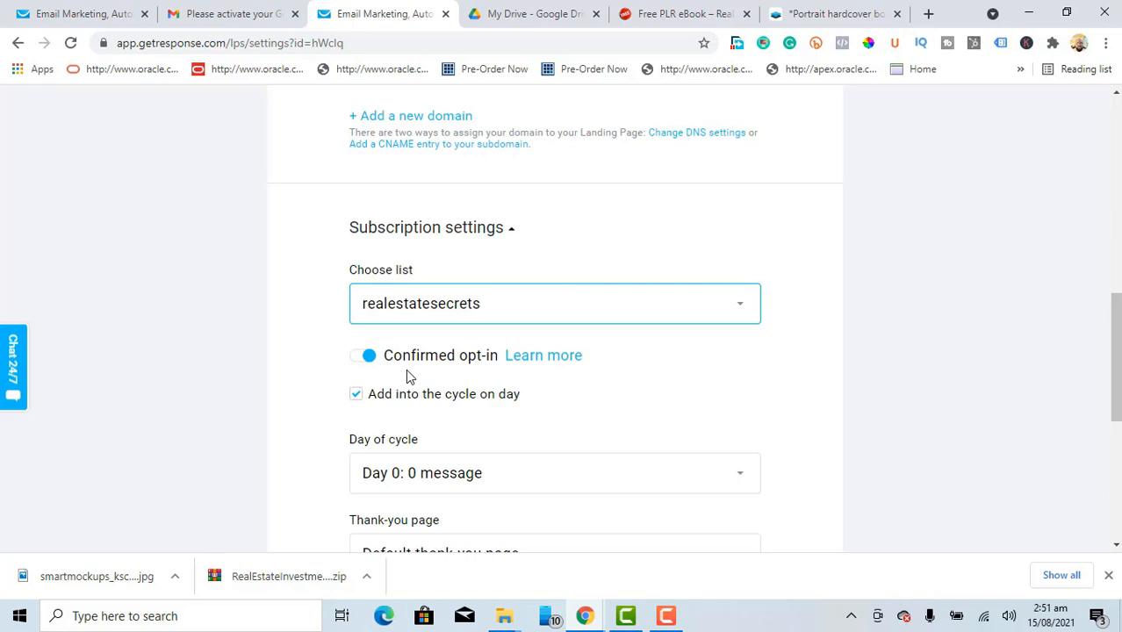
pyautogui.click(355, 395)
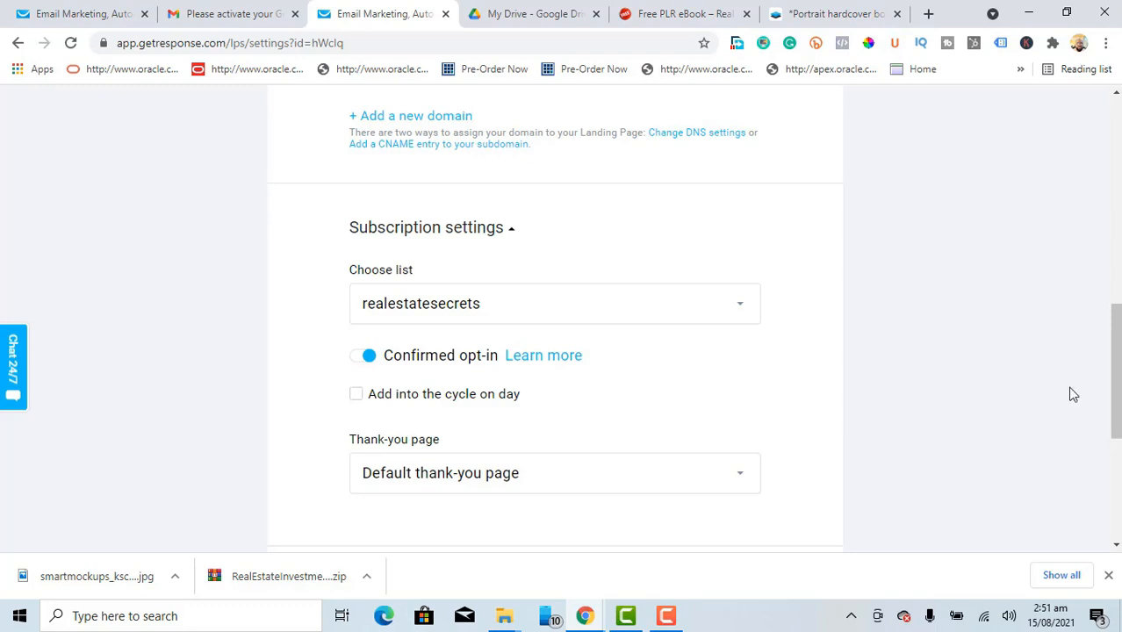
pyautogui.moveTo(1117, 343); pyautogui.dragTo(1117, 434)
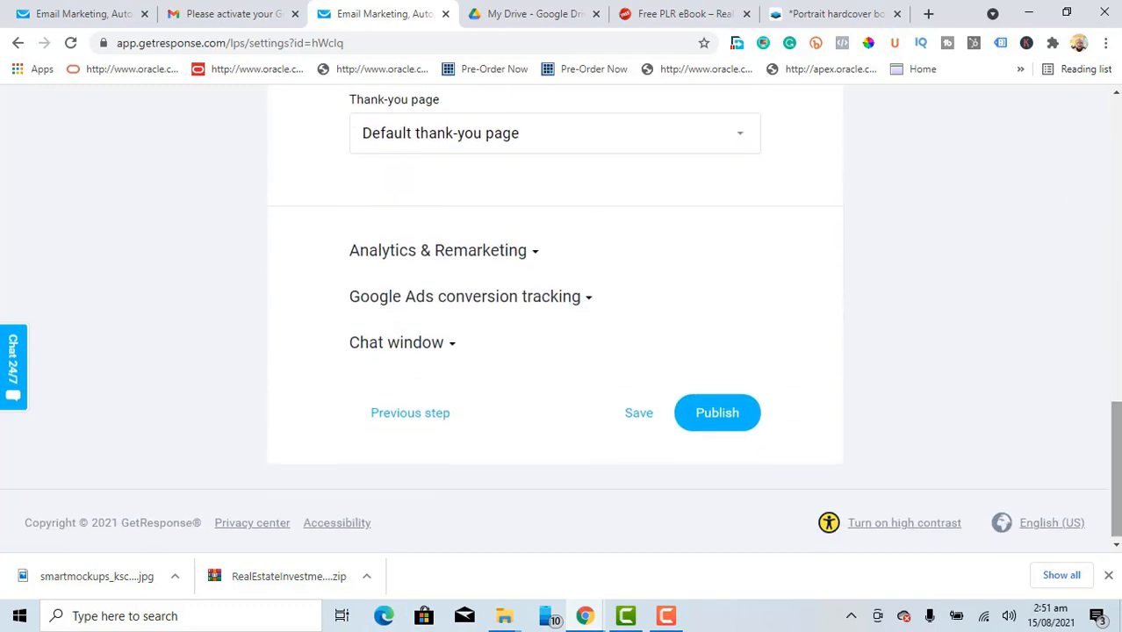
# Step: Publish the landing page and view its live getresponsepages.com address
pyautogui.click(726, 422)
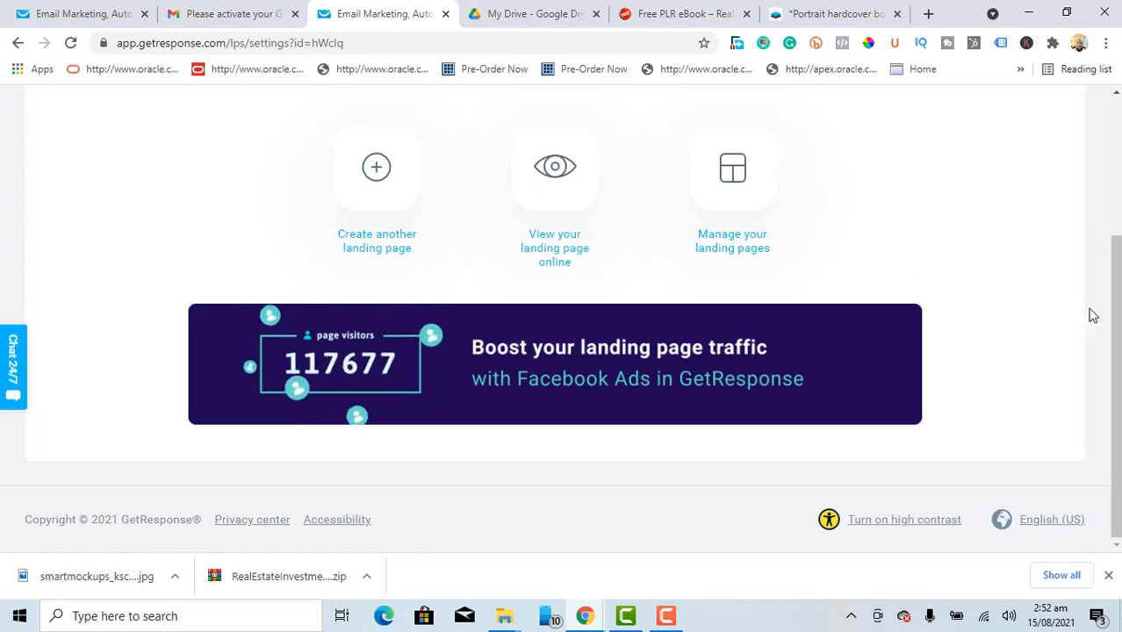
pyautogui.moveTo(1117, 302); pyautogui.dragTo(1117, 141)
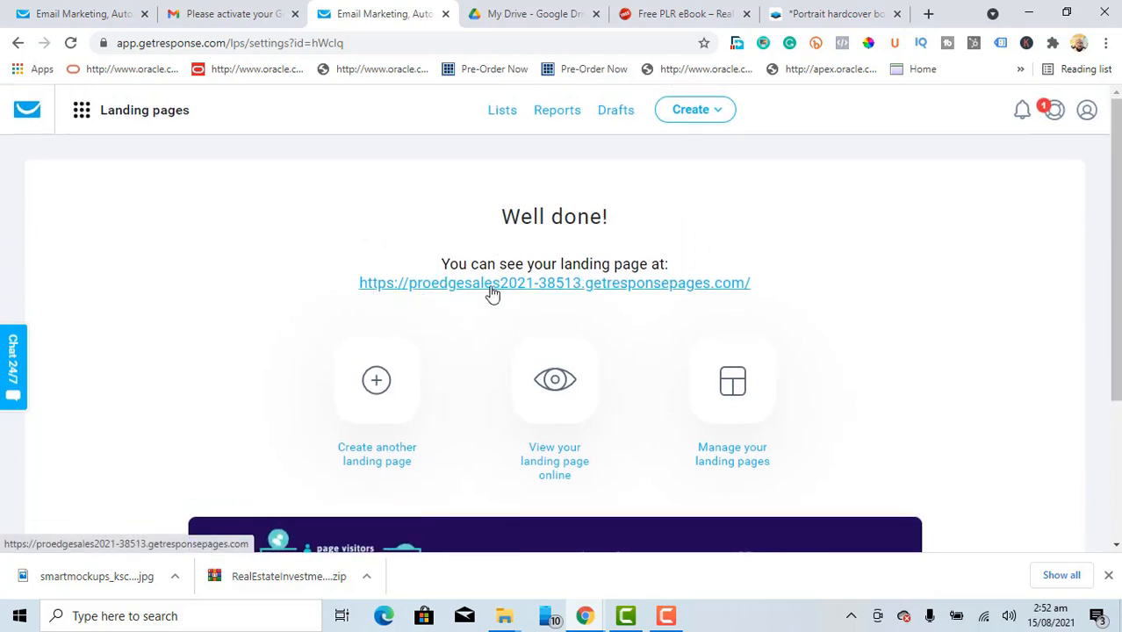
# Step: Copy the published page's link address and open the live page in a new tab
pyautogui.rightClick(547, 286)
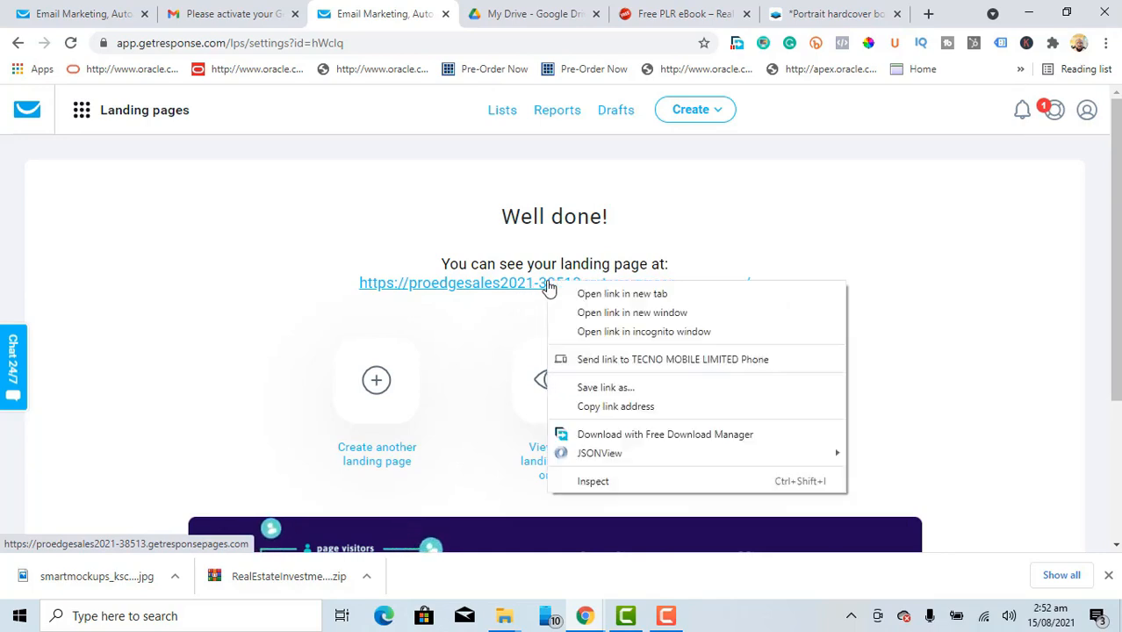
pyautogui.click(597, 408)
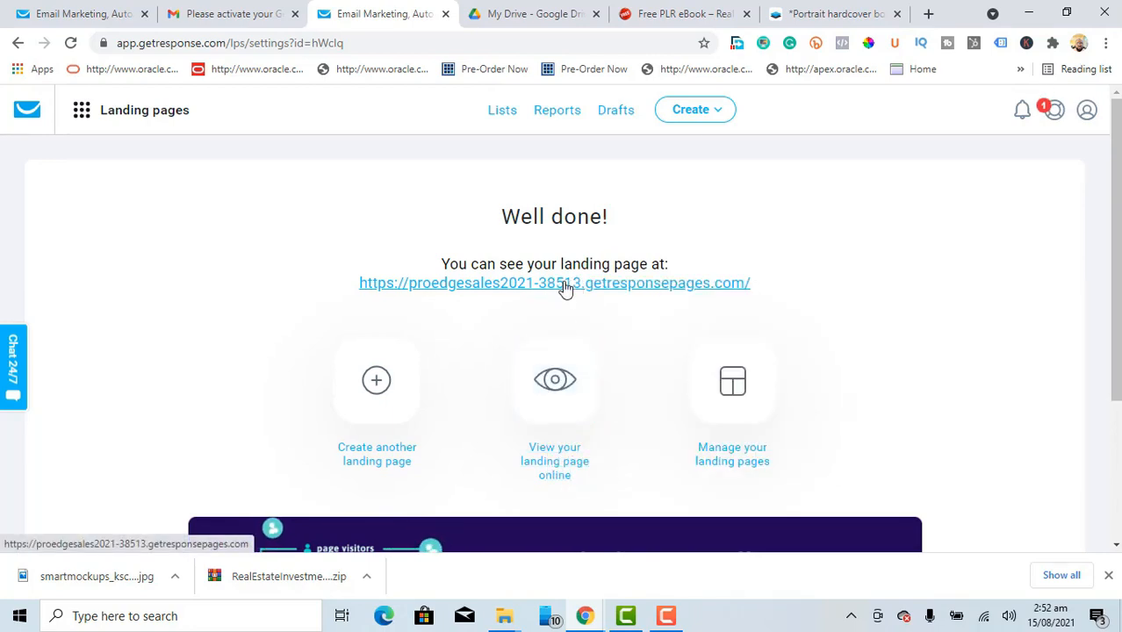
pyautogui.click(565, 283)
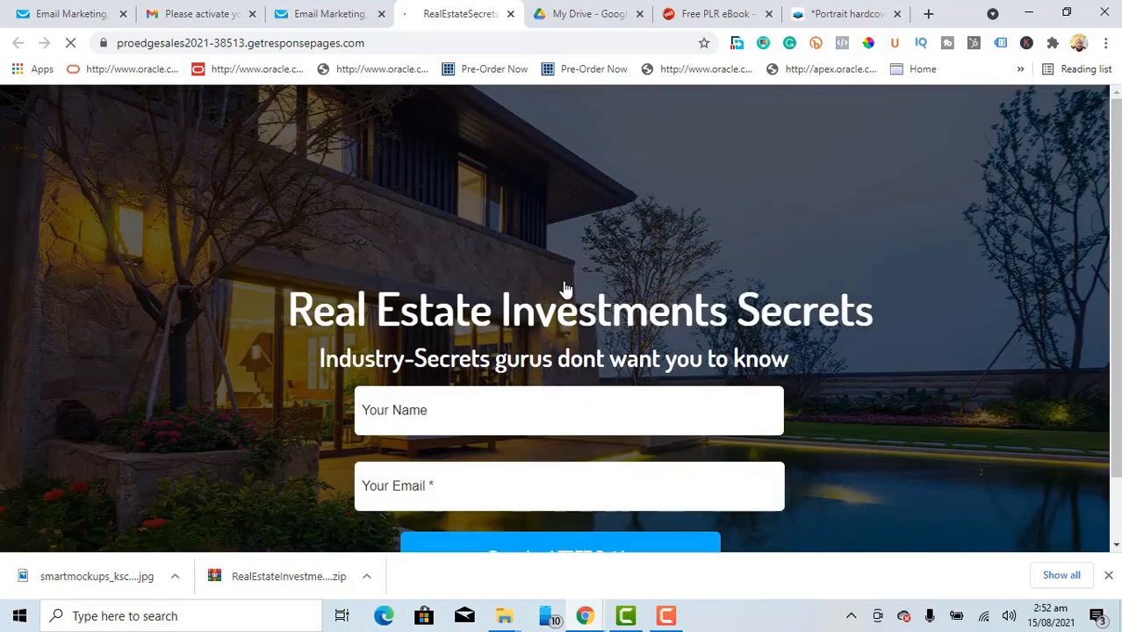
pyautogui.scroll(-1, 567, 289)
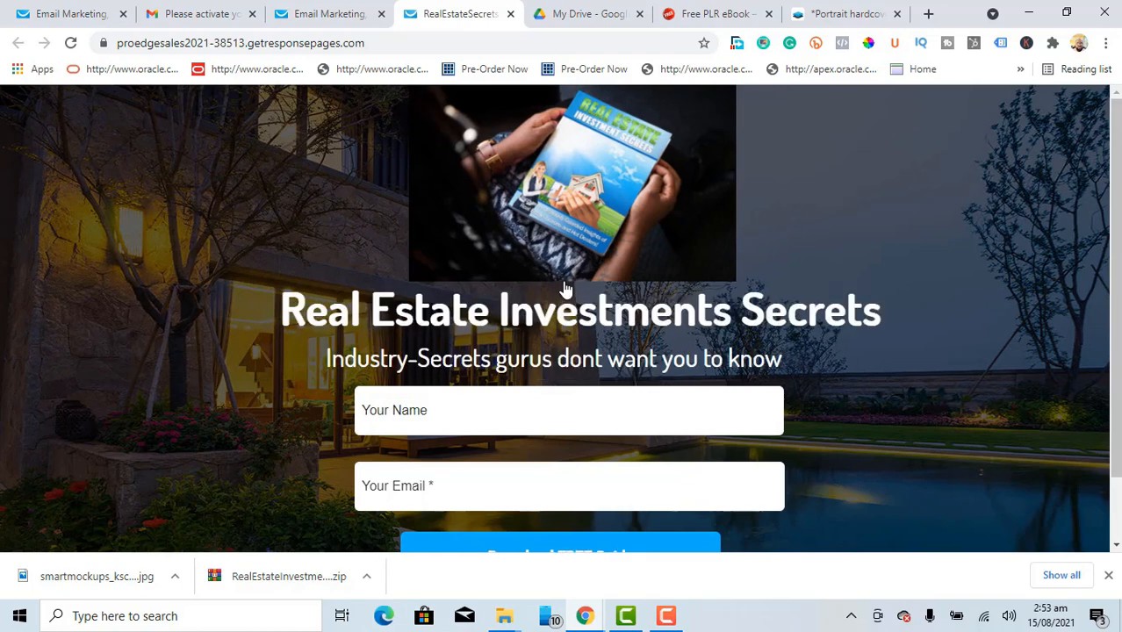
pyautogui.scroll(-1, 566, 291)
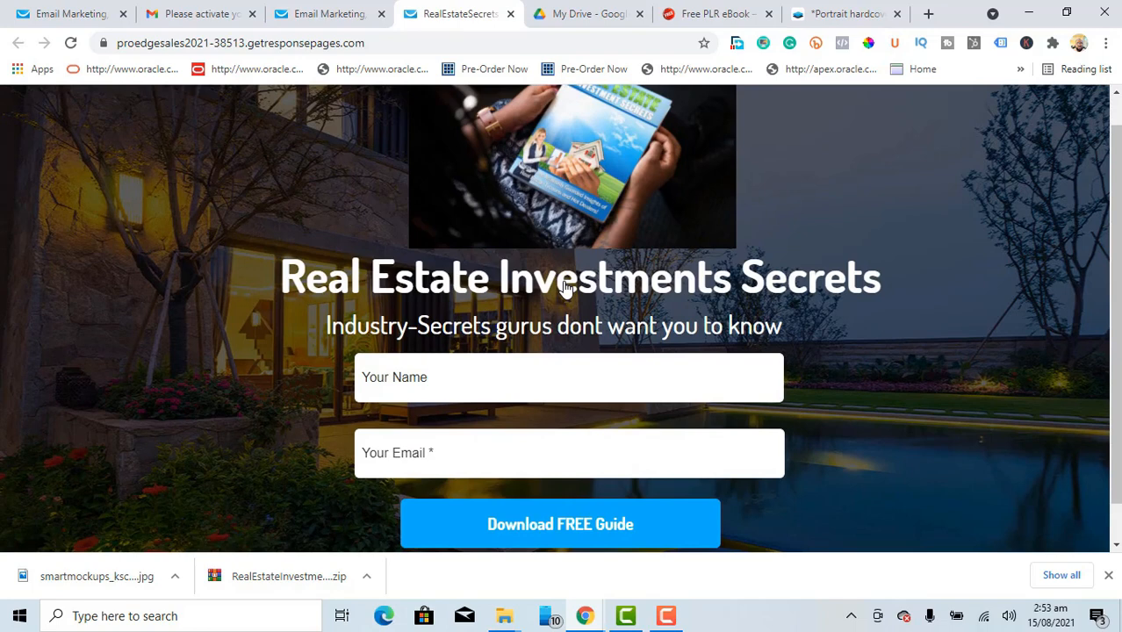
pyautogui.scroll(-1, 566, 291)
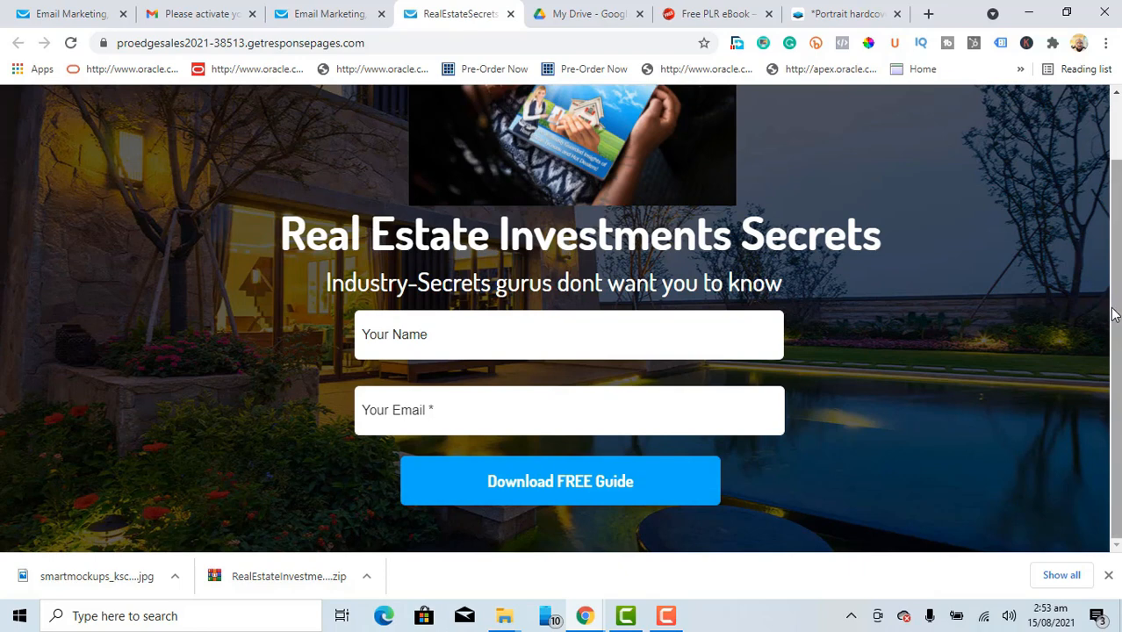
pyautogui.moveTo(1117, 303); pyautogui.dragTo(1111, 176)
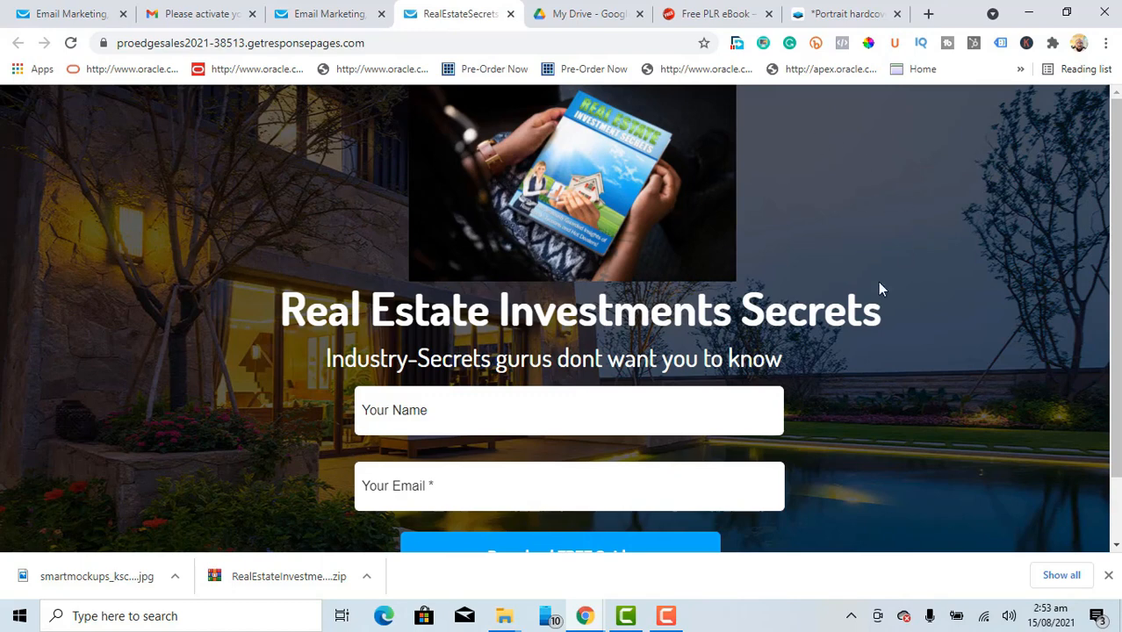
pyautogui.scroll(-1, 1056, 352)
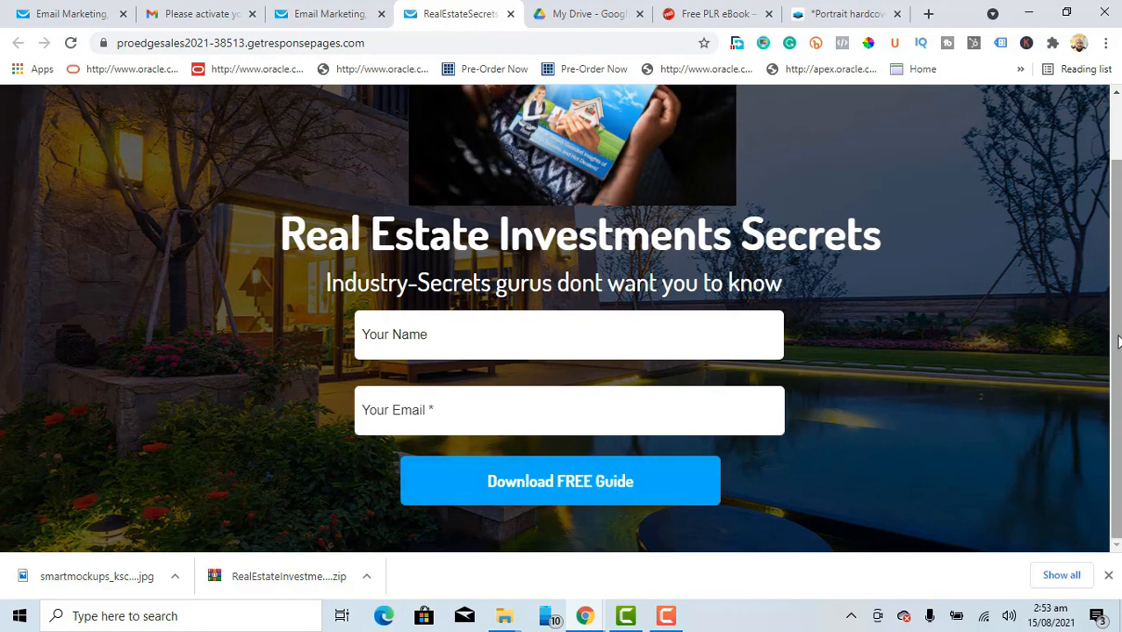
pyautogui.moveTo(1117, 341); pyautogui.dragTo(1116, 256)
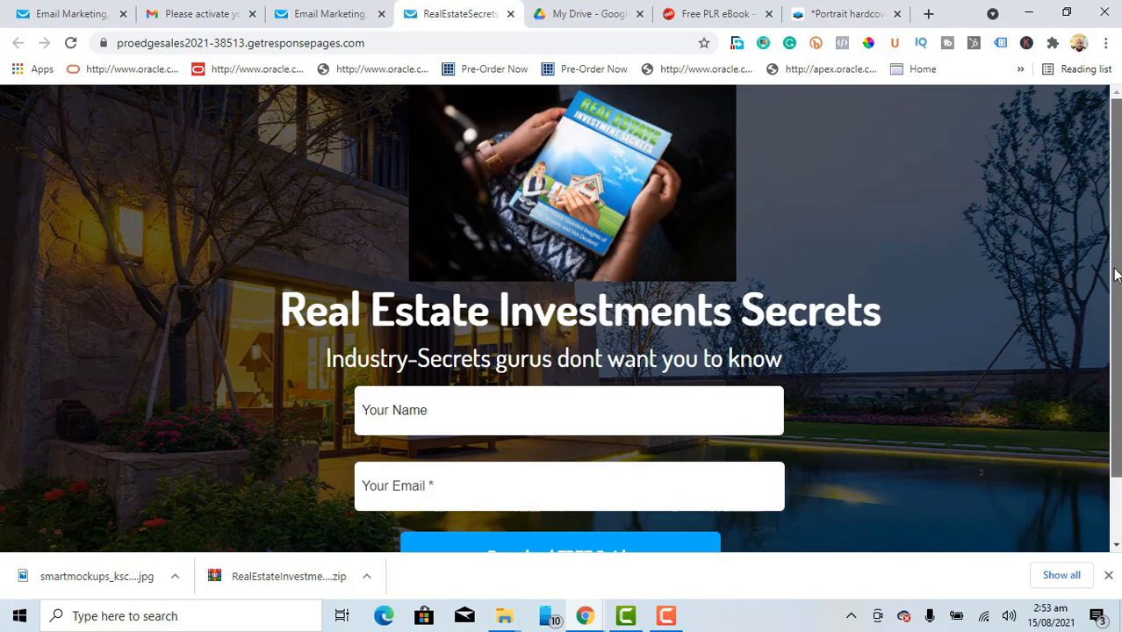
pyautogui.moveTo(1115, 269)
pyautogui.mouseDown()
pyautogui.moveTo(1118, 330)
pyautogui.moveTo(1120, 266)
pyautogui.mouseUp()
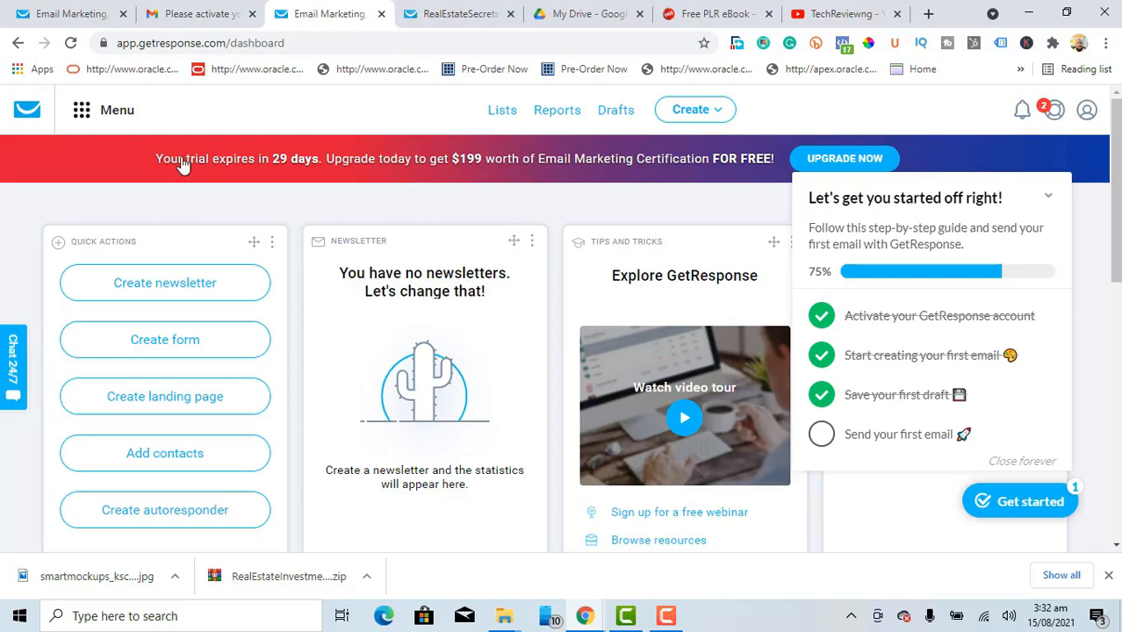
# Step: Go to Automation from the main menu and choose 'Start your first workflow'
pyautogui.click(83, 117)
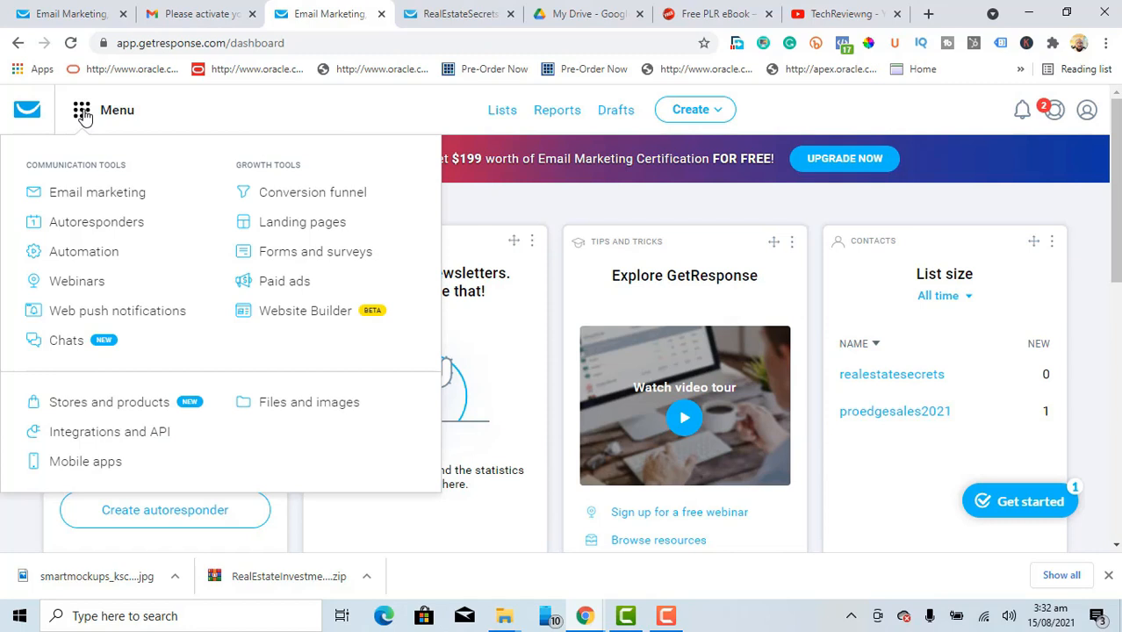
pyautogui.click(94, 254)
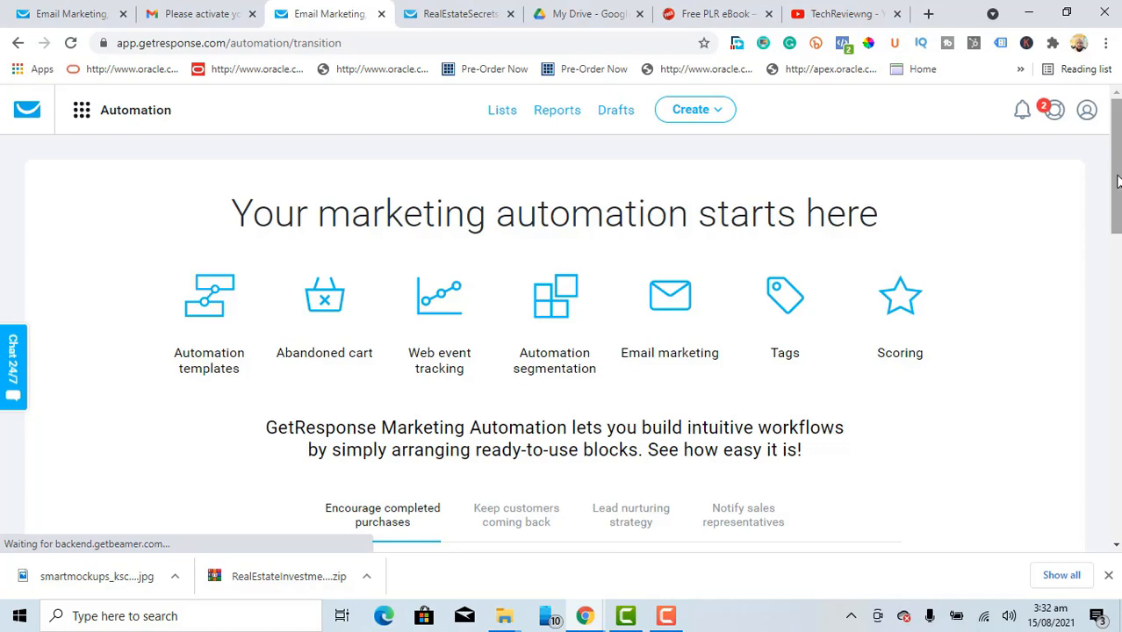
pyautogui.moveTo(1117, 180); pyautogui.dragTo(1117, 366)
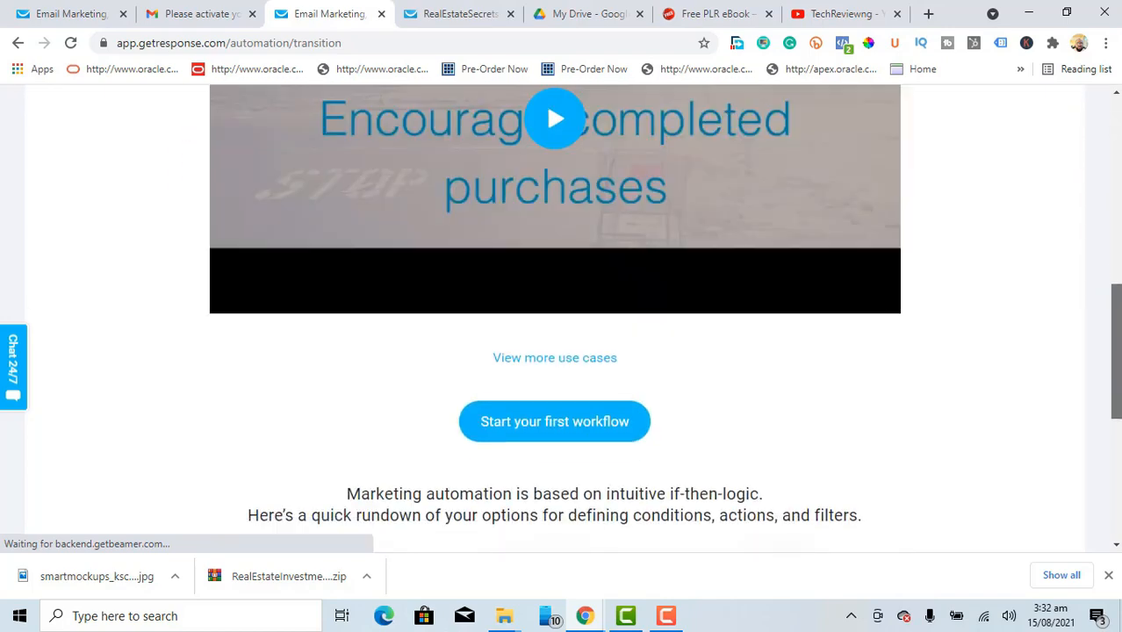
pyautogui.click(538, 422)
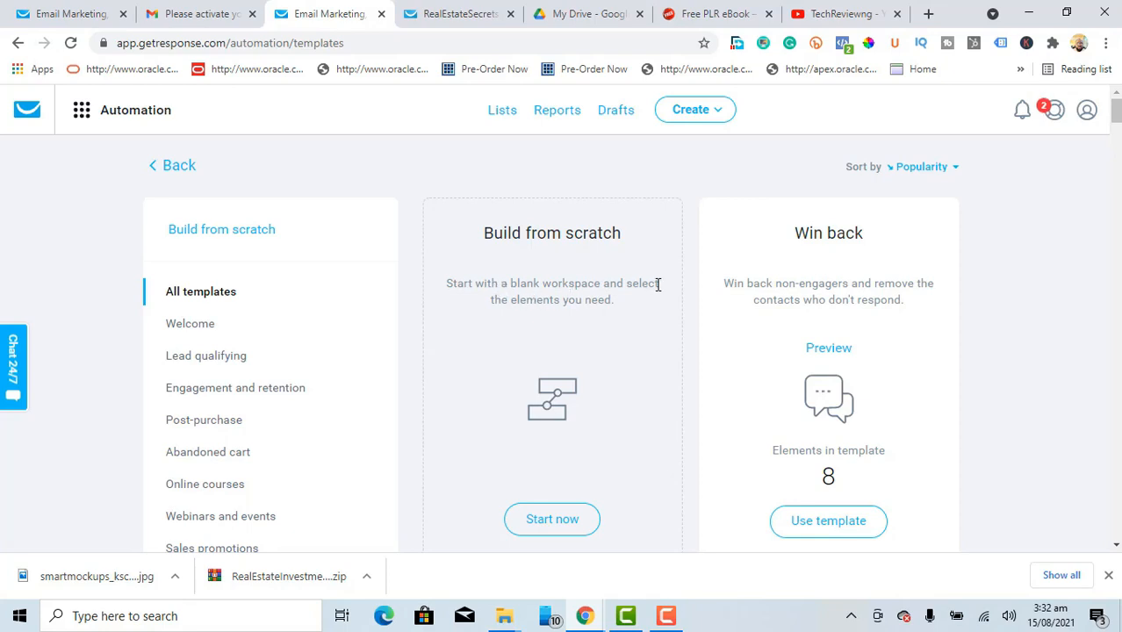
# Step: Start a workflow from scratch and skip past the 'Before you begin' tips slide
pyautogui.click(545, 524)
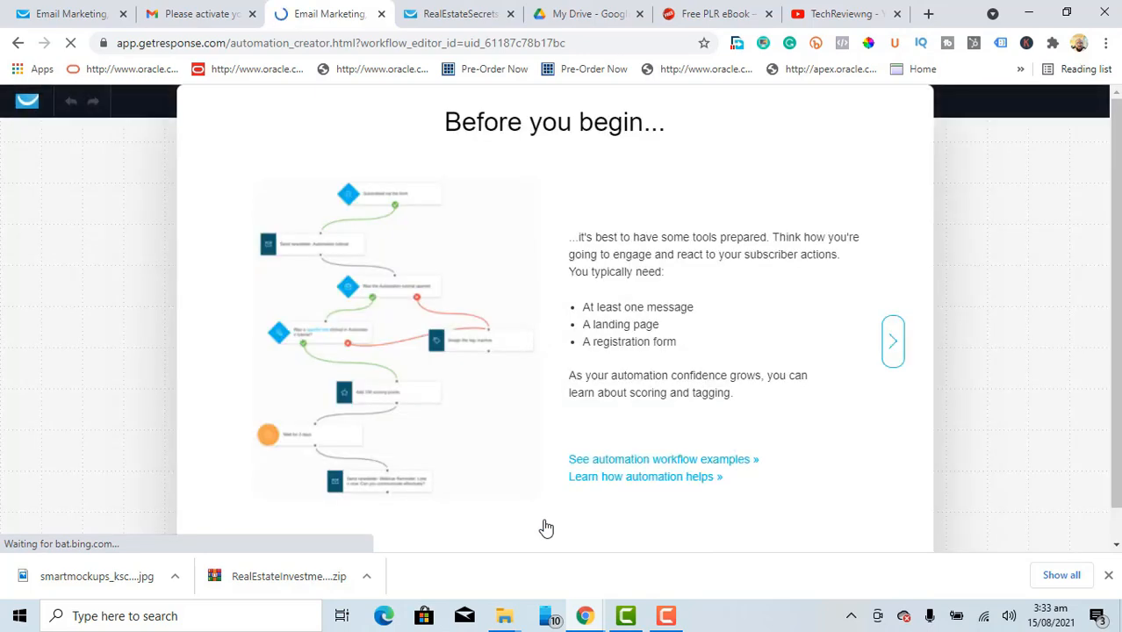
pyautogui.click(891, 342)
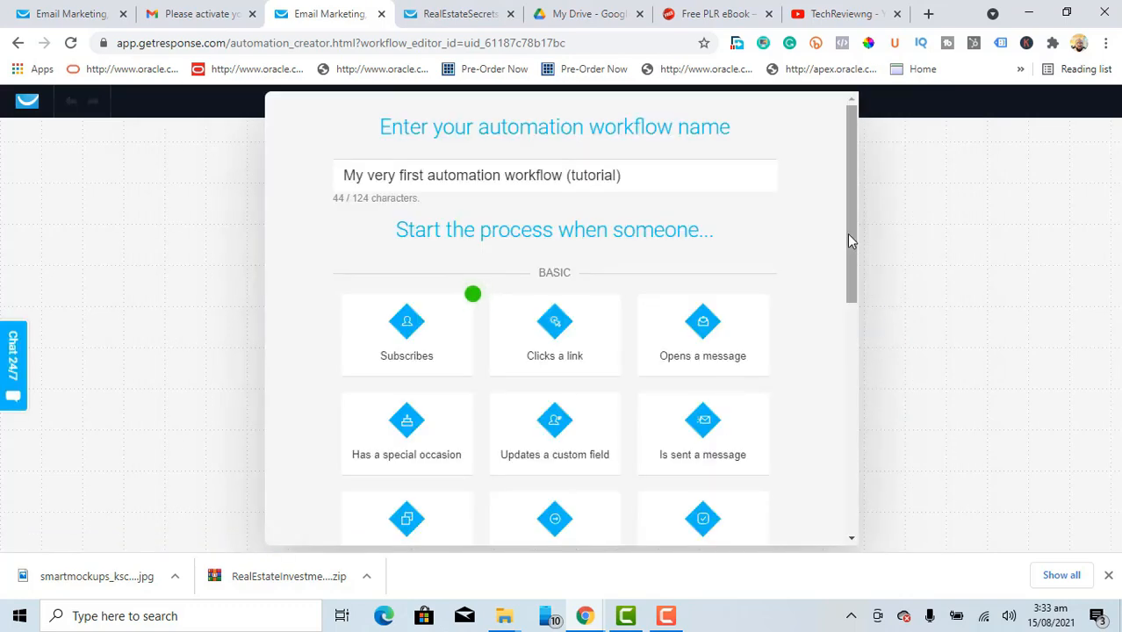
# Step: Replace the default workflow name with RealEstateSecretsauto
pyautogui.tripleClick(476, 178)
pyautogui.write('Re')
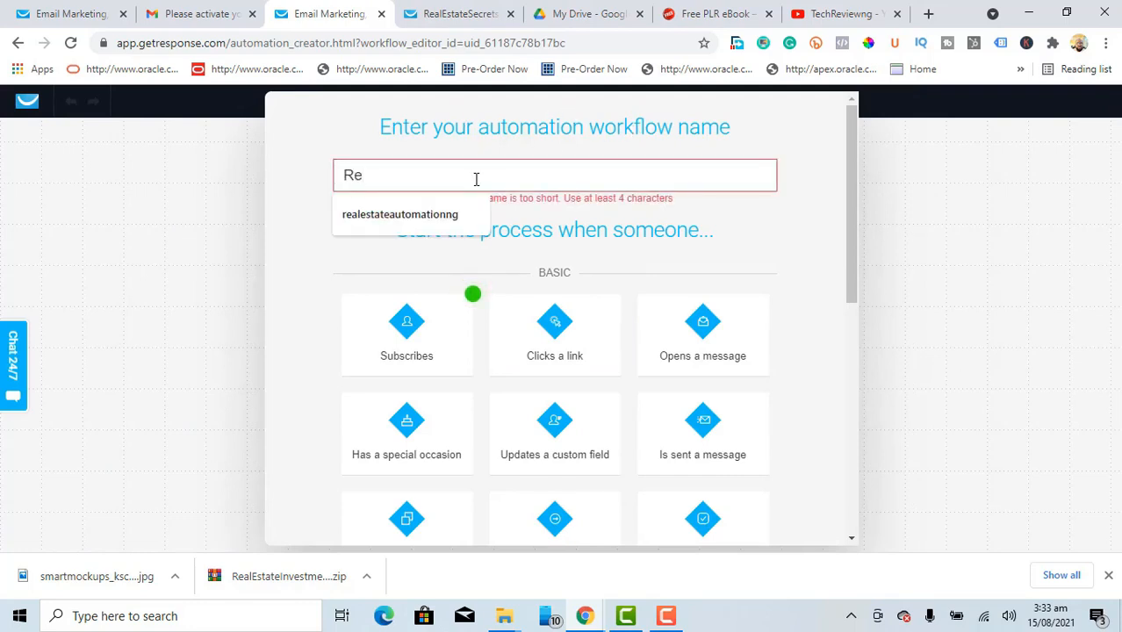
pyautogui.press('Down')
pyautogui.press('BackSpace')
pyautogui.write('ealEsta')
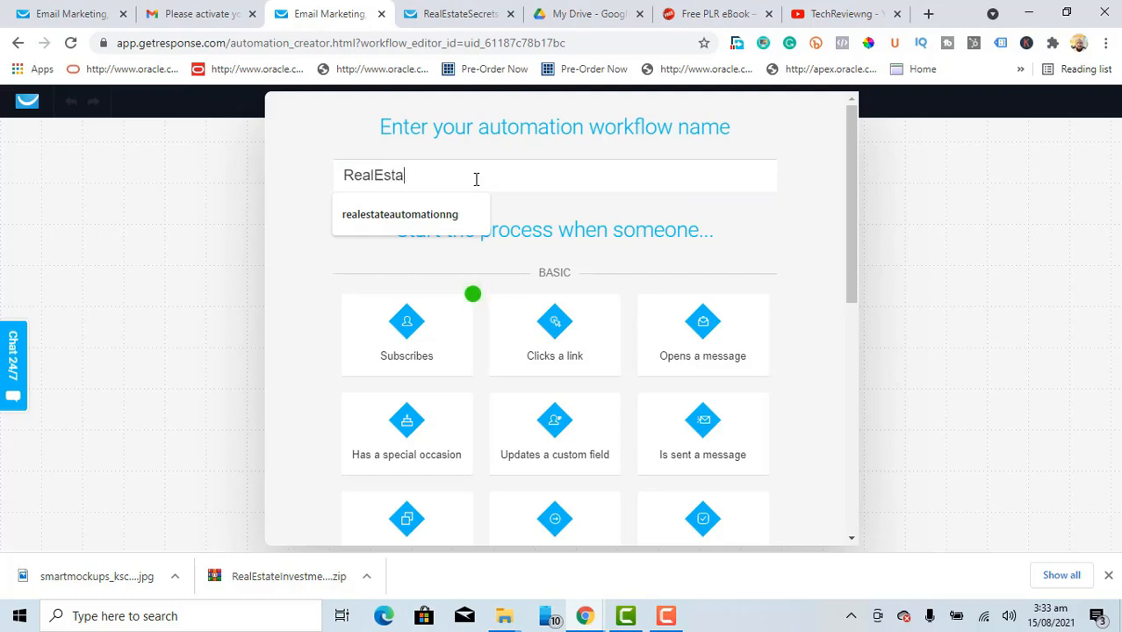
pyautogui.write('teSecretsauto')
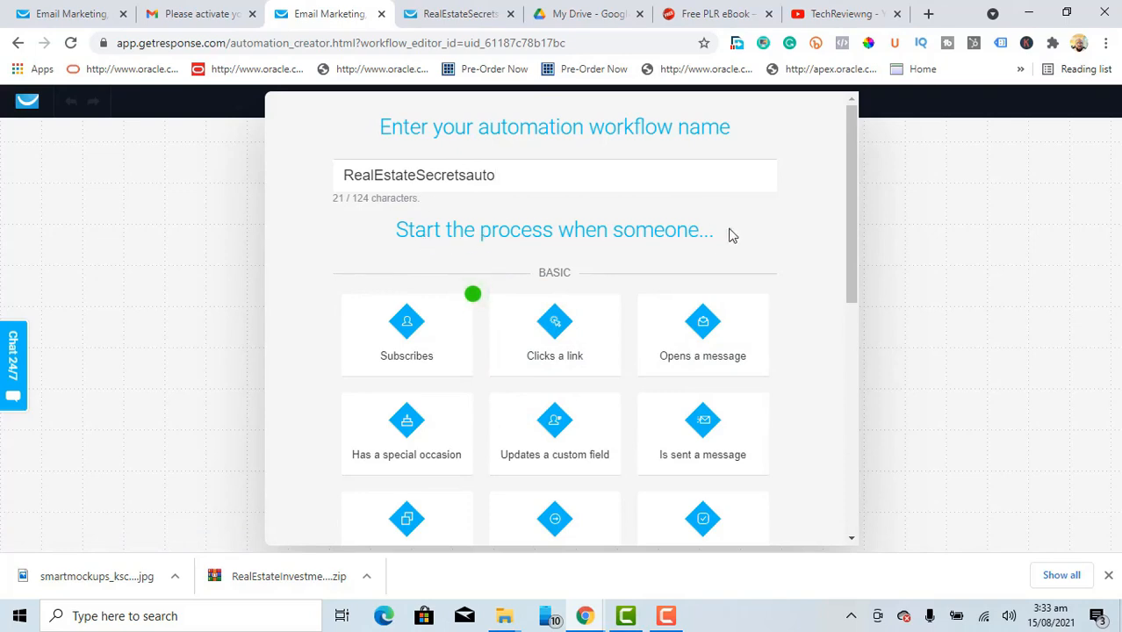
pyautogui.moveTo(419, 325)
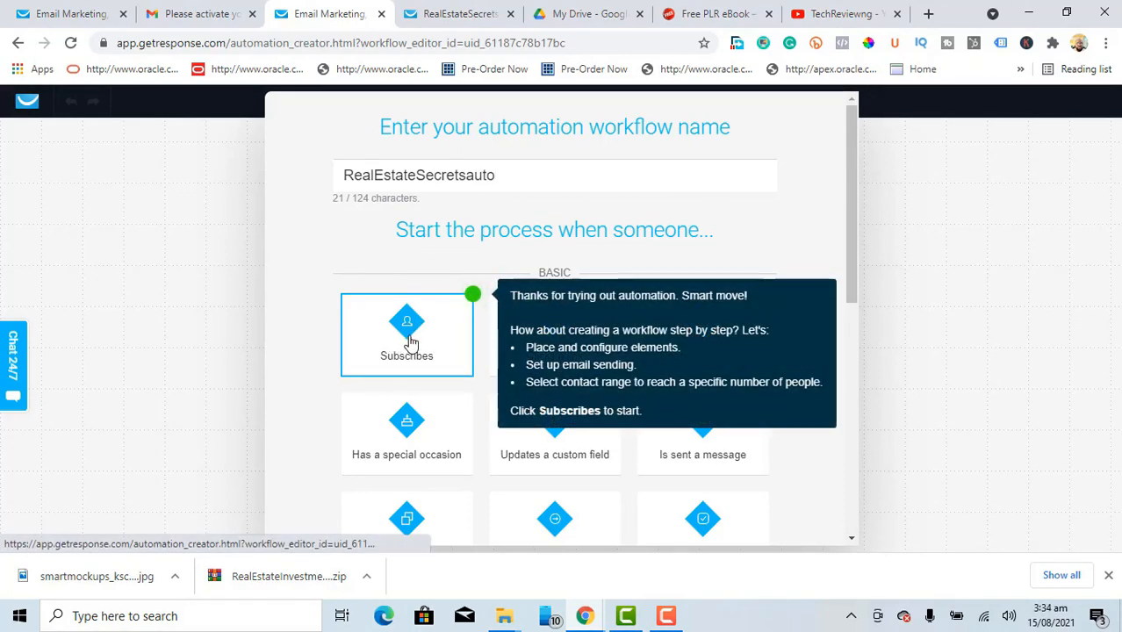
# Step: Add a Subscribes trigger limited to the realestatesecrets list, with the tutorial turned off
pyautogui.click(410, 343)
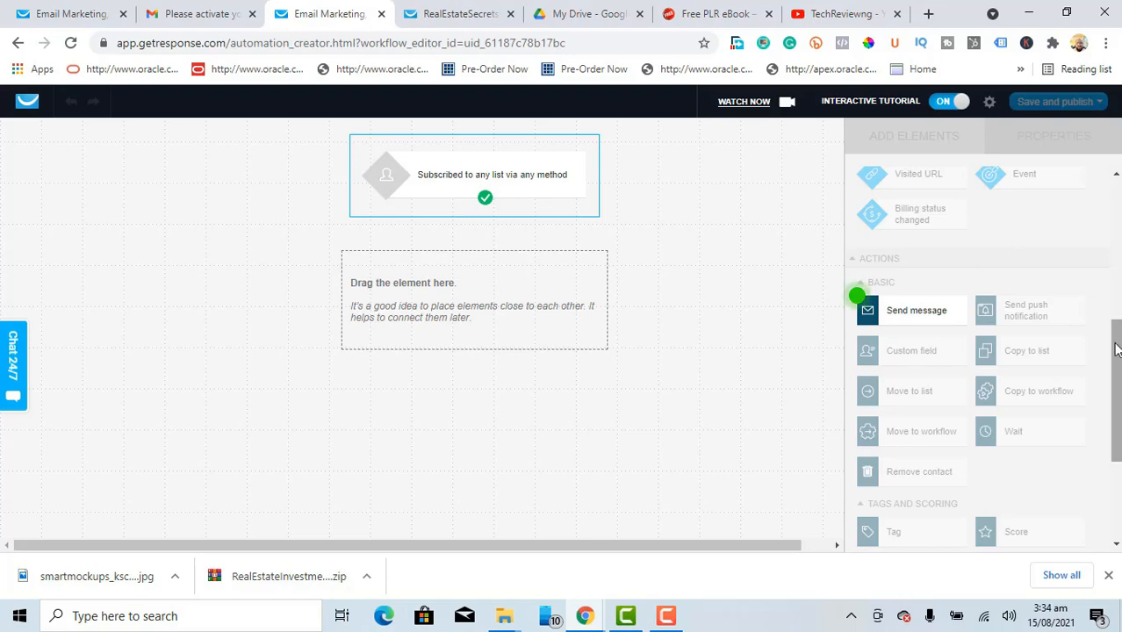
pyautogui.scroll(2, 1118, 231)
pyautogui.scroll(2, 1117, 232)
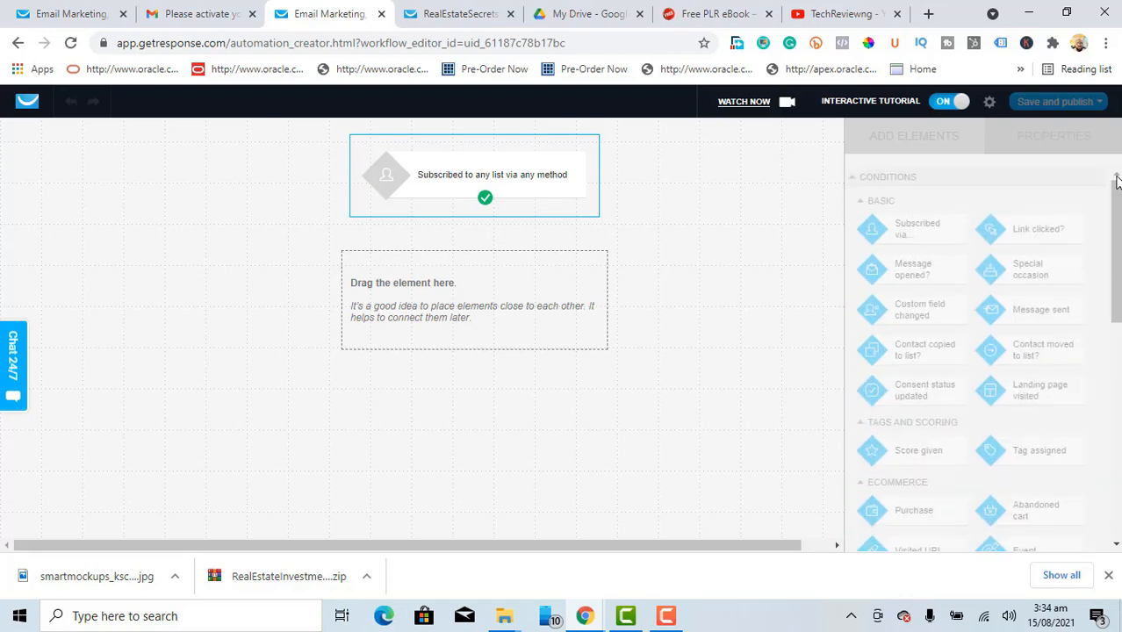
pyautogui.click(941, 103)
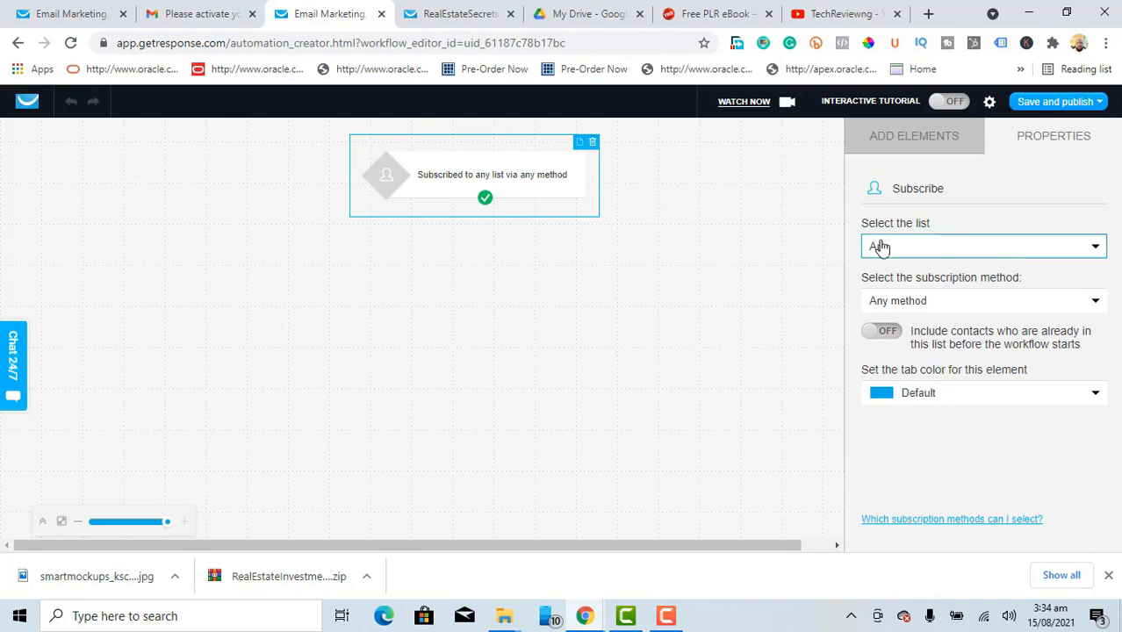
pyautogui.click(1097, 252)
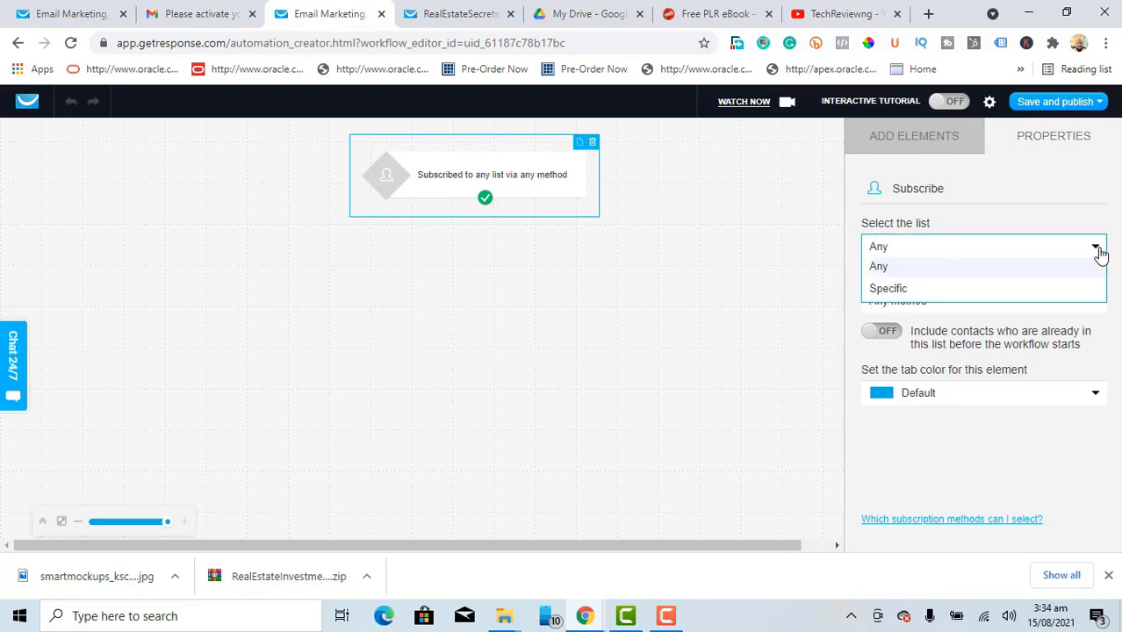
pyautogui.click(889, 288)
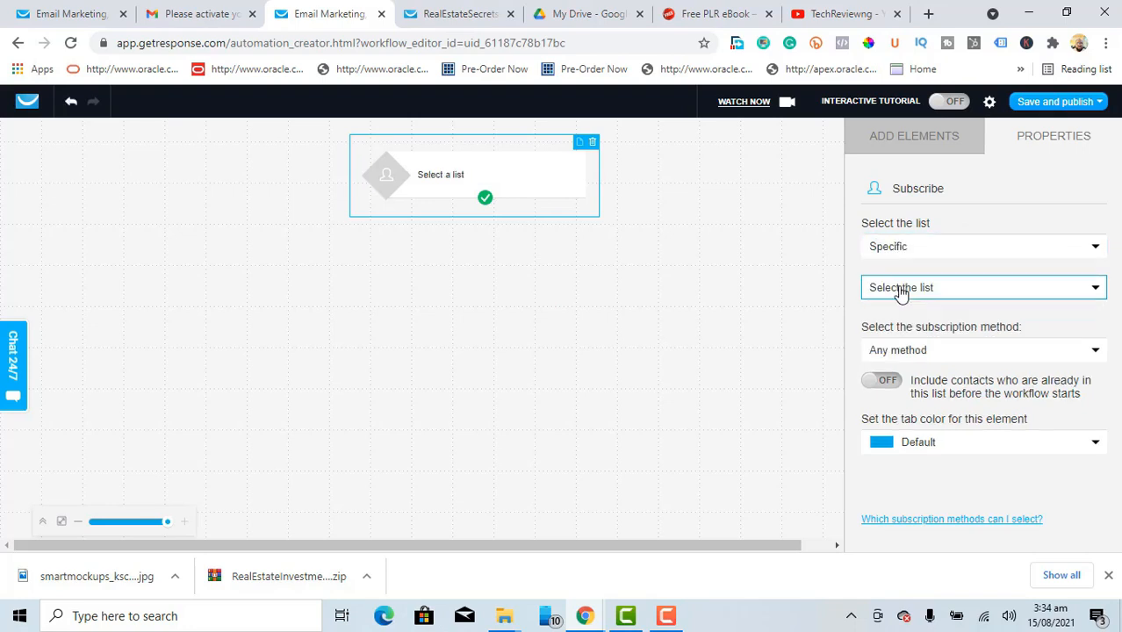
pyautogui.click(1022, 293)
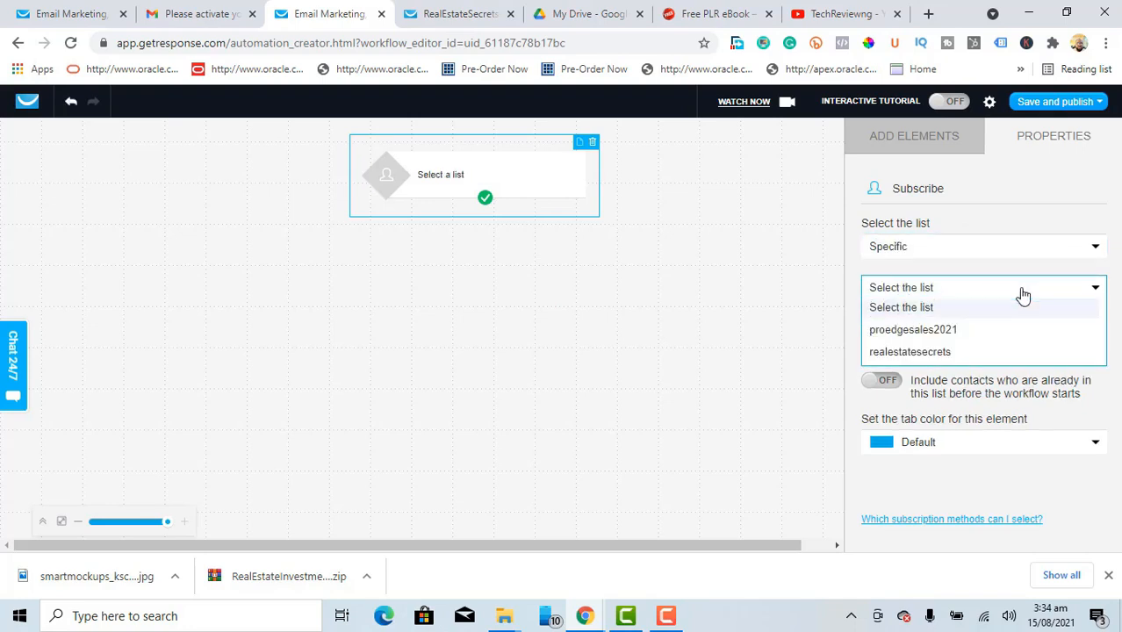
pyautogui.click(936, 353)
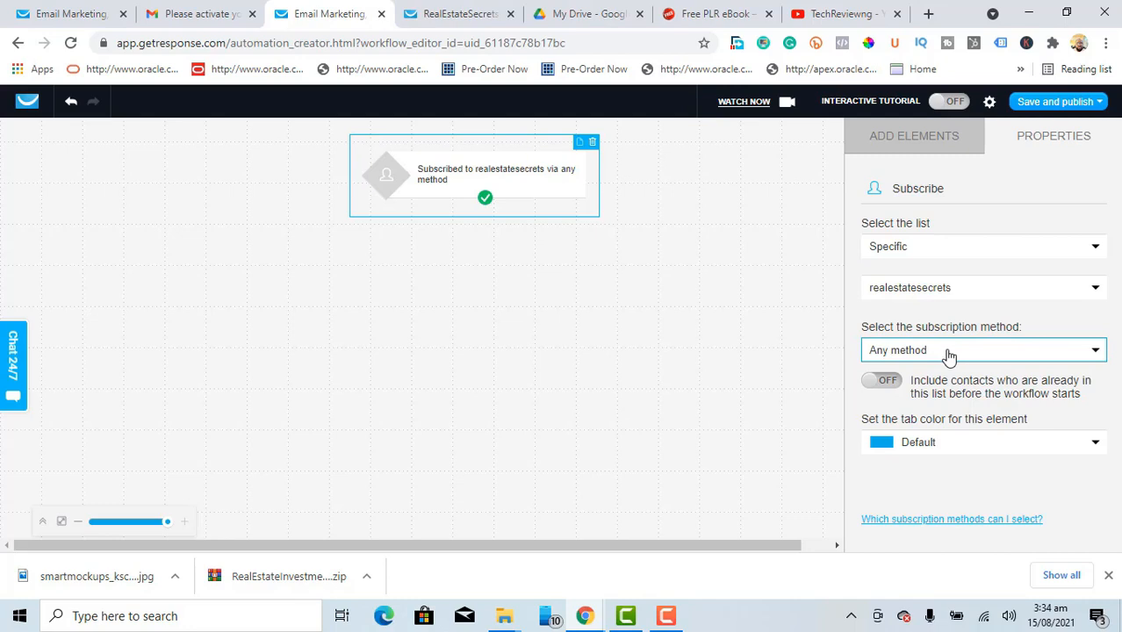
# Step: Restrict the trigger to signups from the specific landing page RealEstateSecretsLP
pyautogui.click(948, 353)
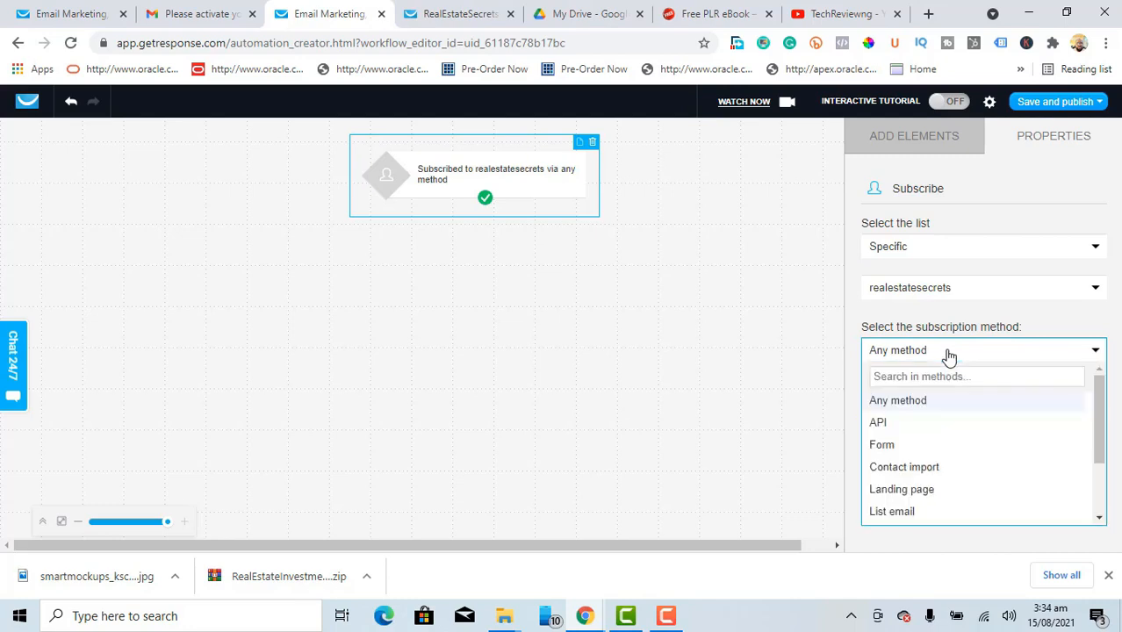
pyautogui.click(913, 493)
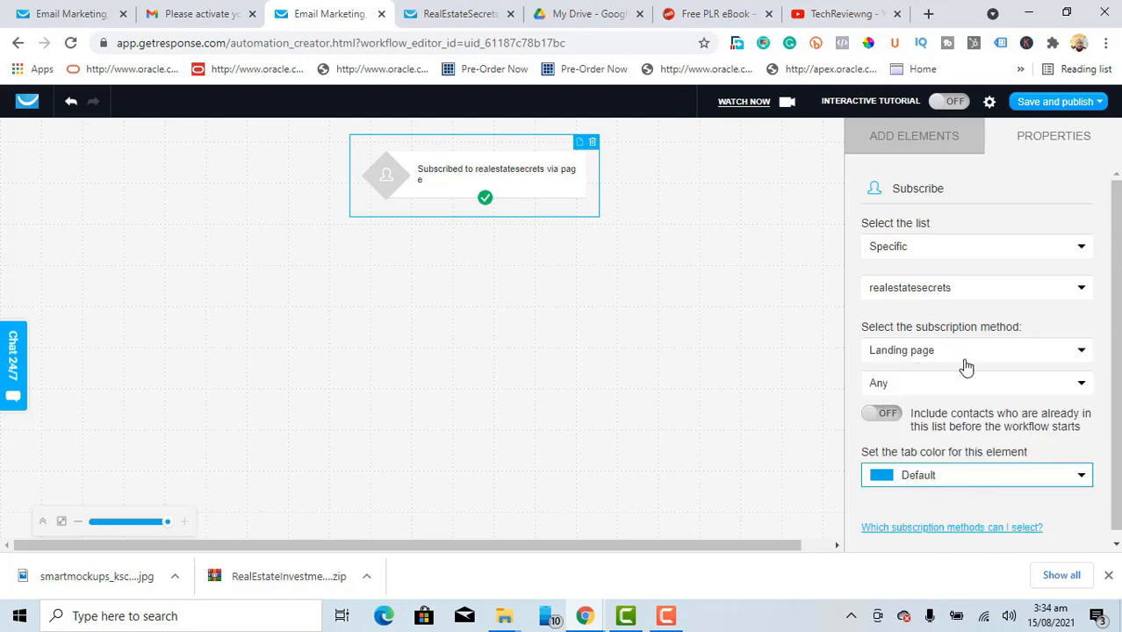
pyautogui.click(955, 392)
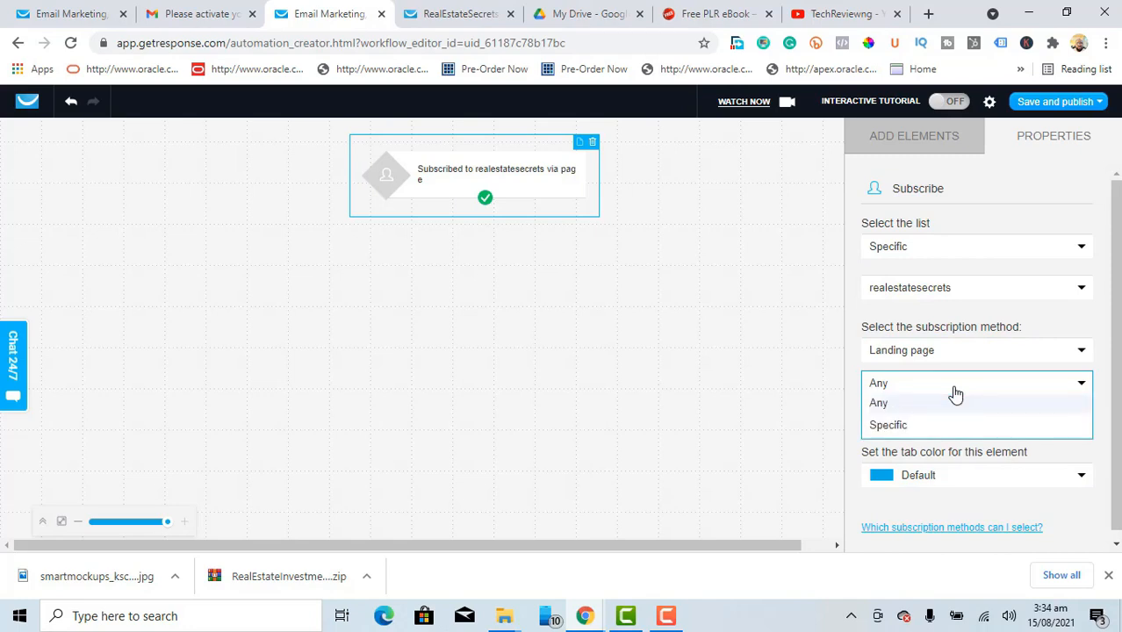
pyautogui.click(907, 428)
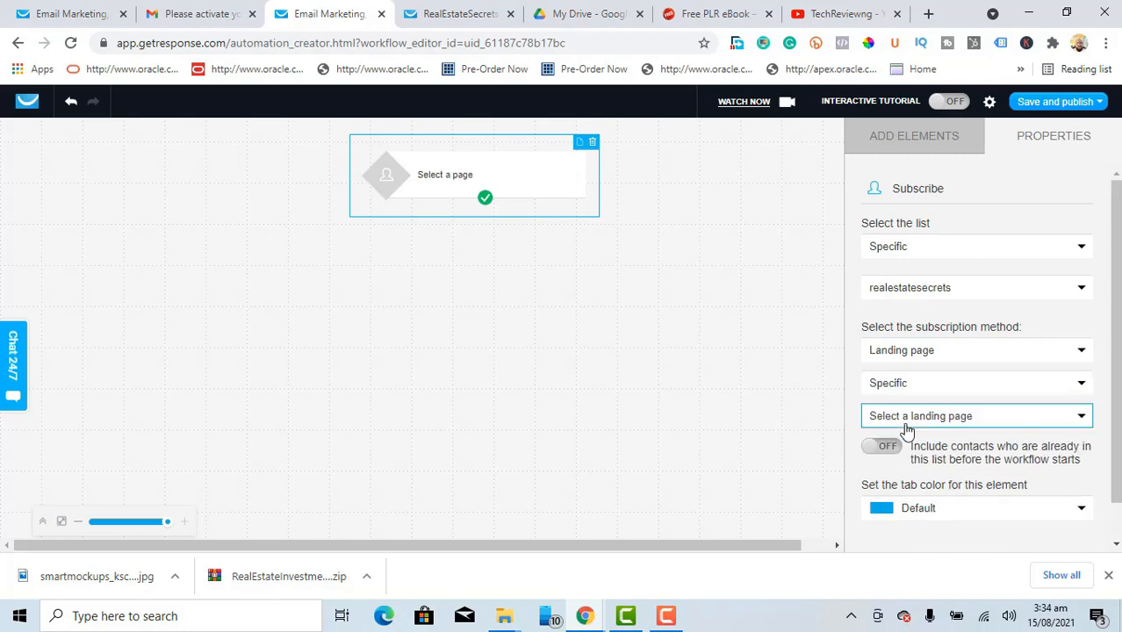
pyautogui.click(974, 427)
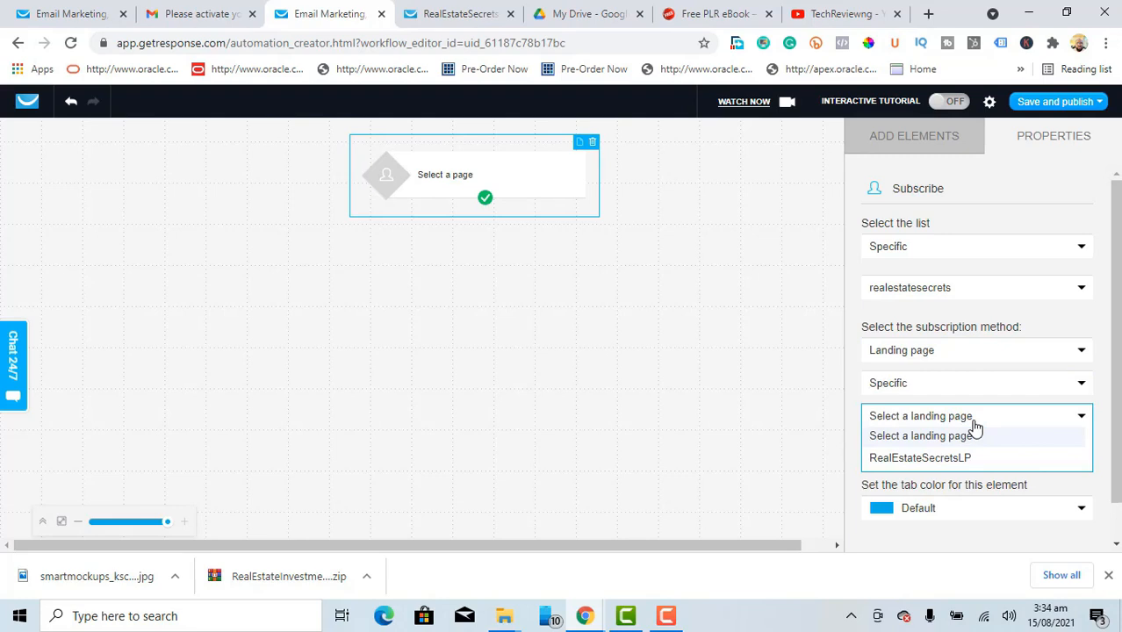
pyautogui.click(942, 460)
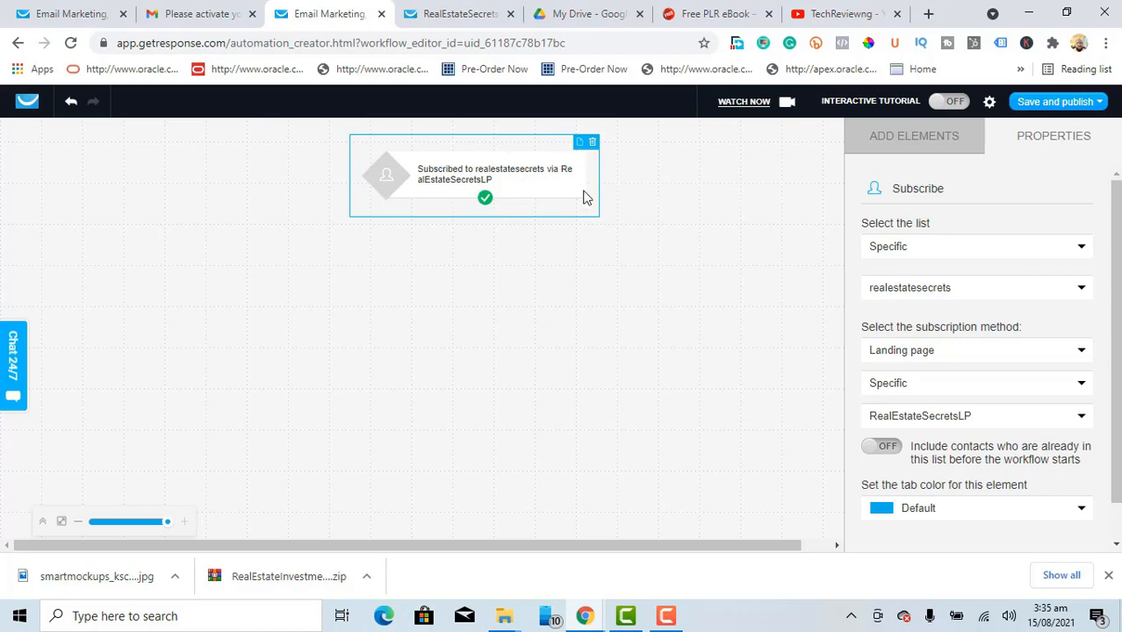
# Step: Place a Send message action below the trigger and connect the trigger to it
pyautogui.click(919, 145)
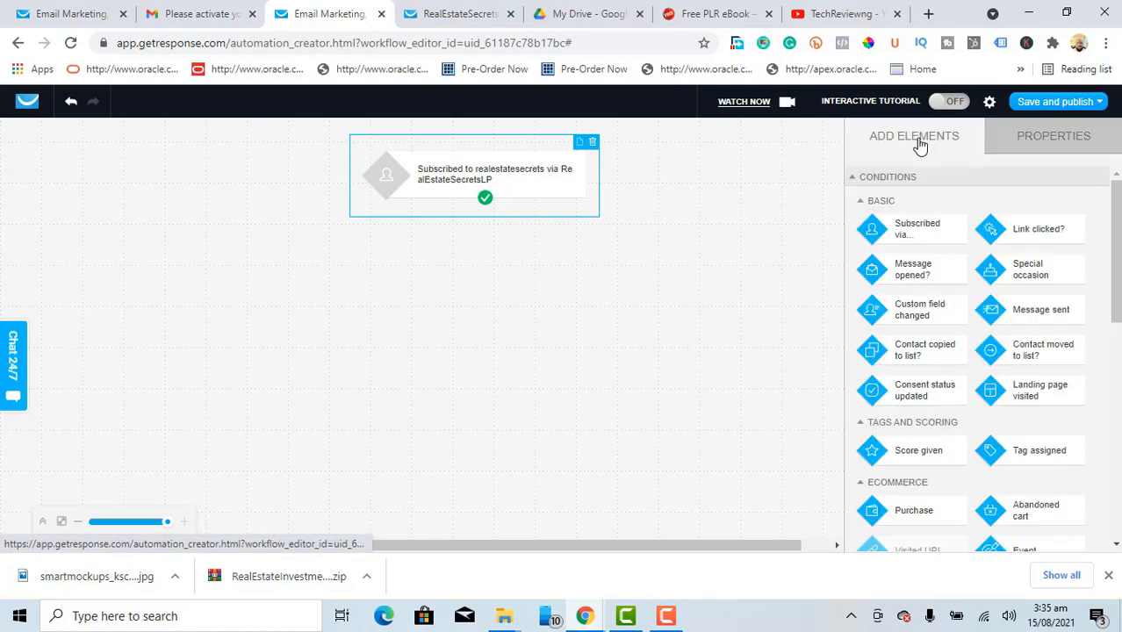
pyautogui.moveTo(1116, 230); pyautogui.dragTo(1116, 354)
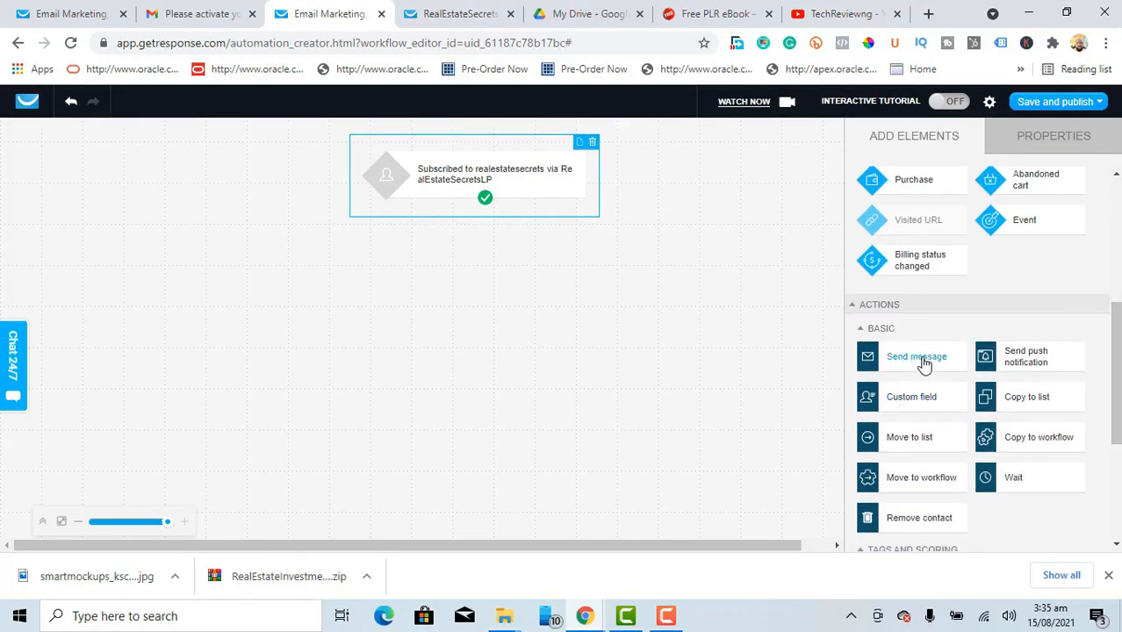
pyautogui.moveTo(921, 363); pyautogui.dragTo(475, 261)
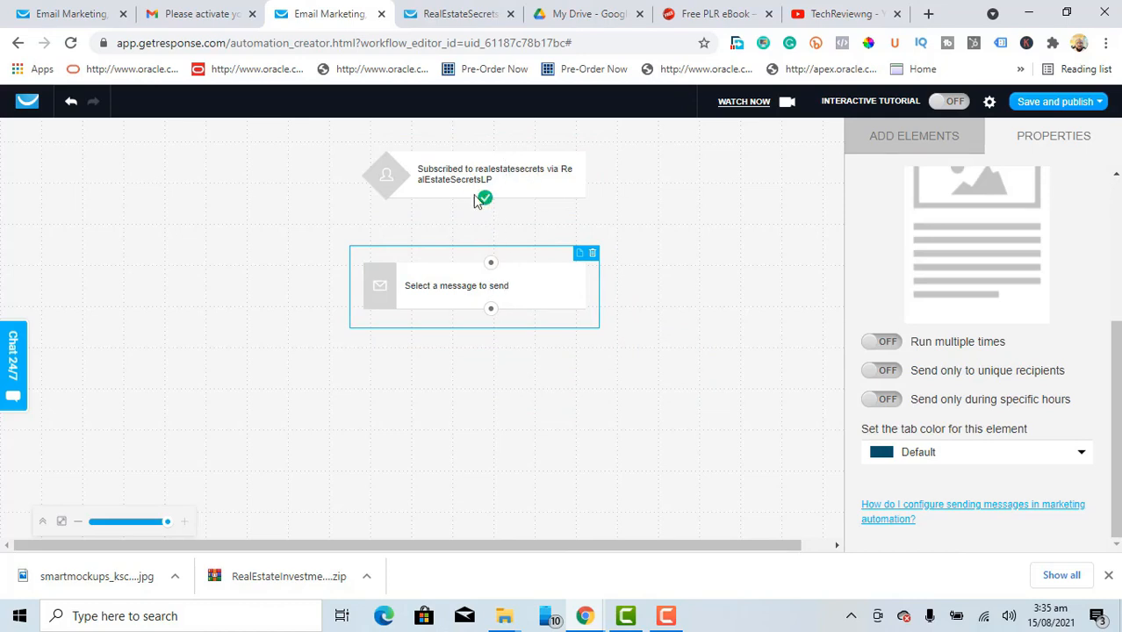
pyautogui.moveTo(488, 204); pyautogui.dragTo(494, 274)
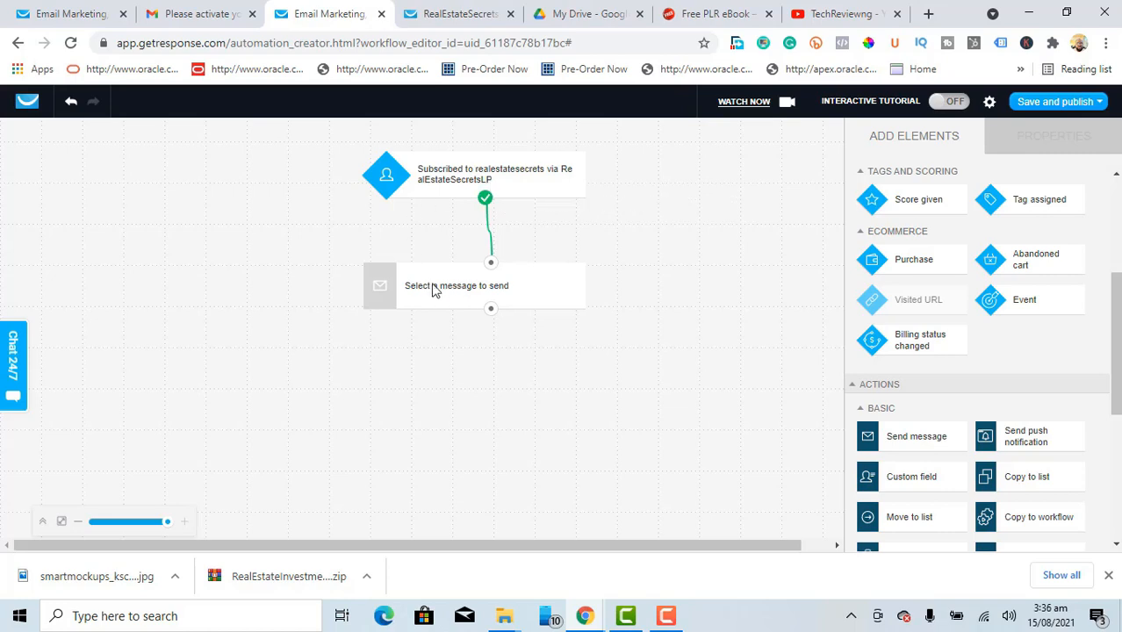
# Step: Open the Properties of the 'Select a message to send' block
pyautogui.click(535, 288)
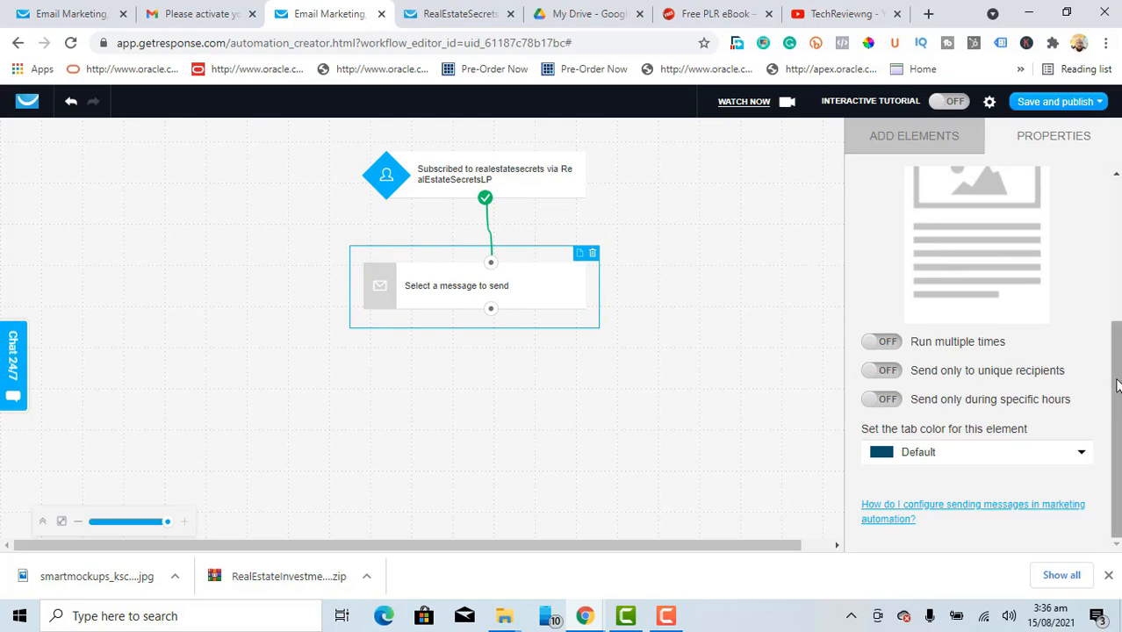
# Step: Make the step send draft Email1, applying the copy as an automation message
pyautogui.scroll(3, 1117, 385)
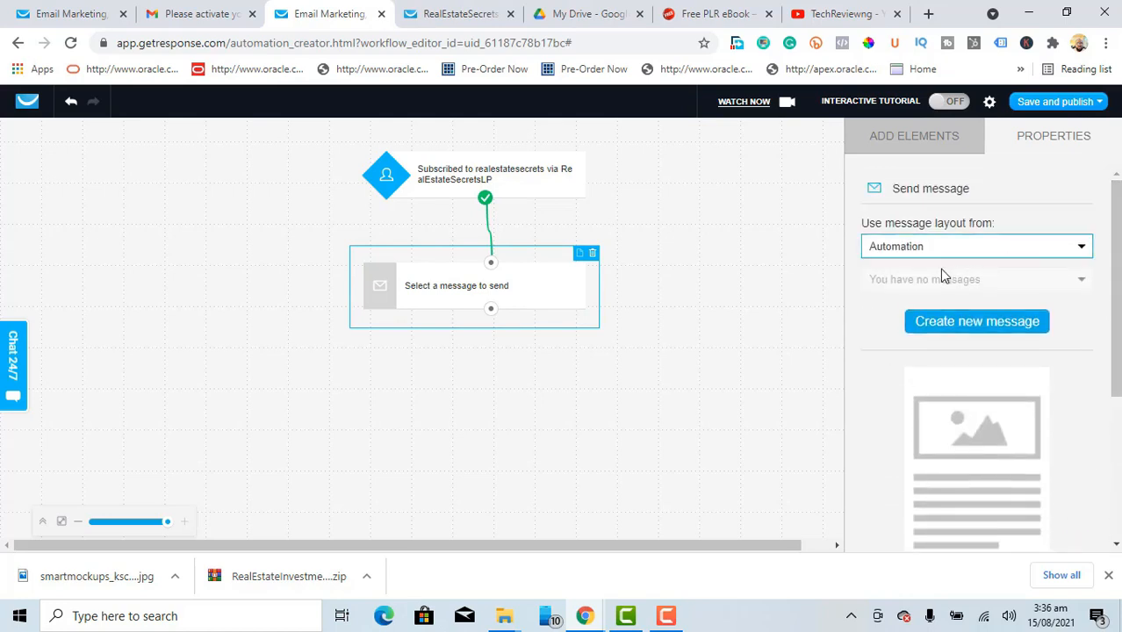
pyautogui.click(1083, 249)
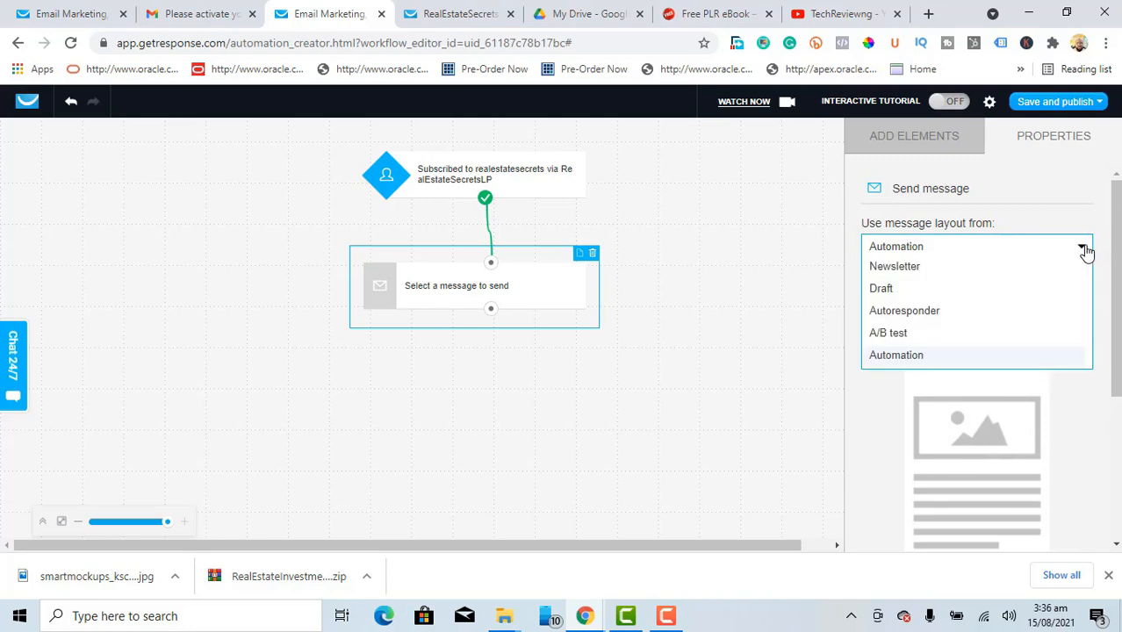
pyautogui.click(882, 289)
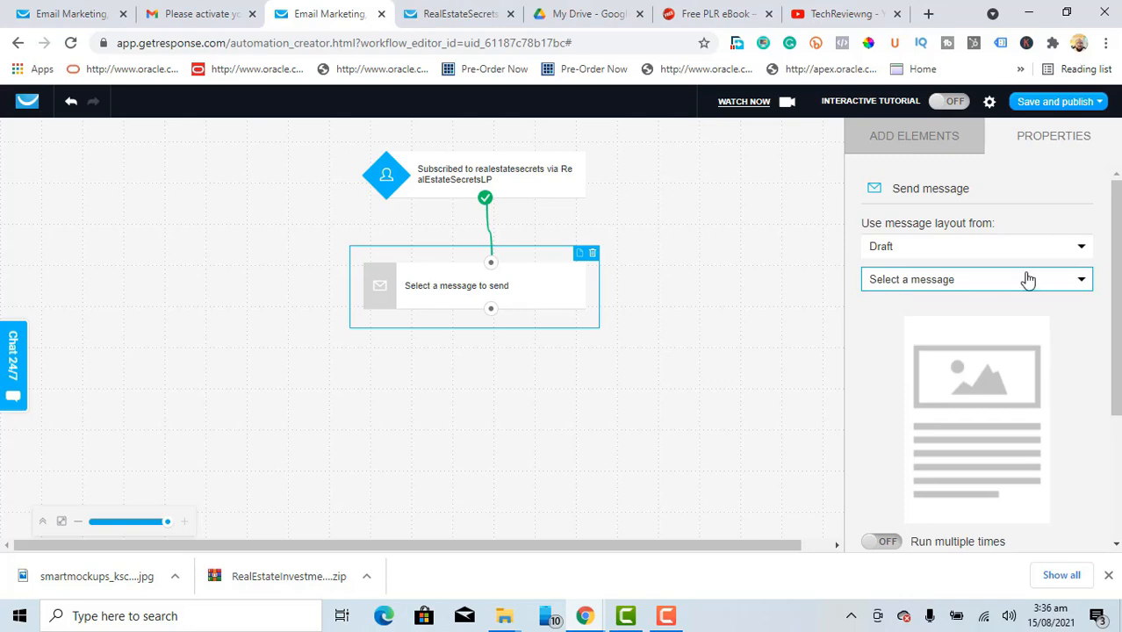
pyautogui.click(1081, 281)
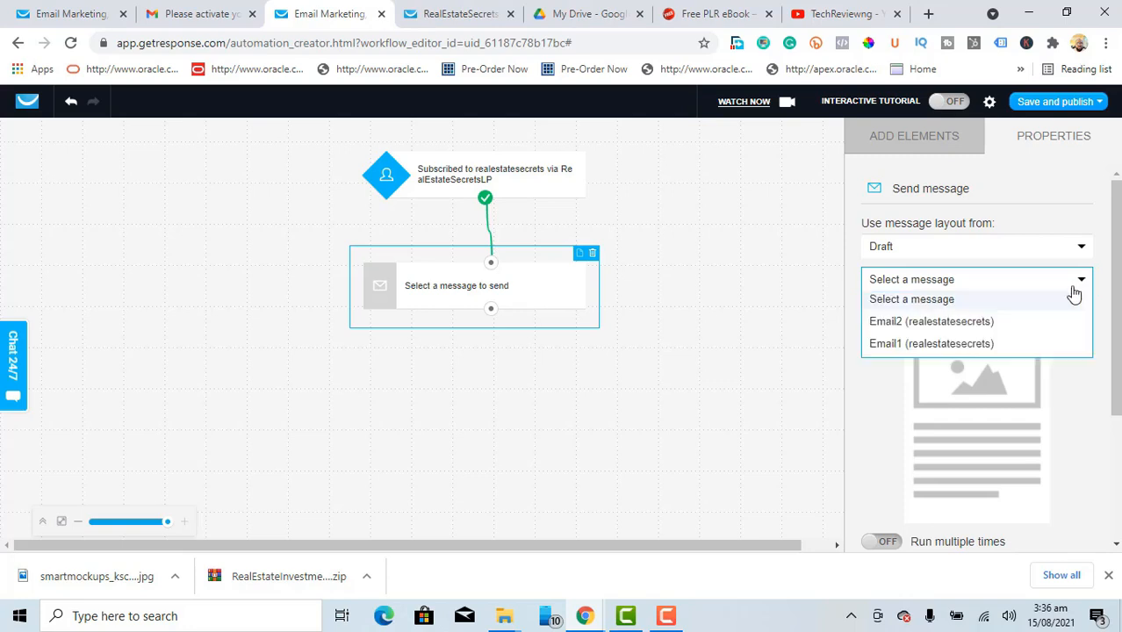
pyautogui.click(921, 347)
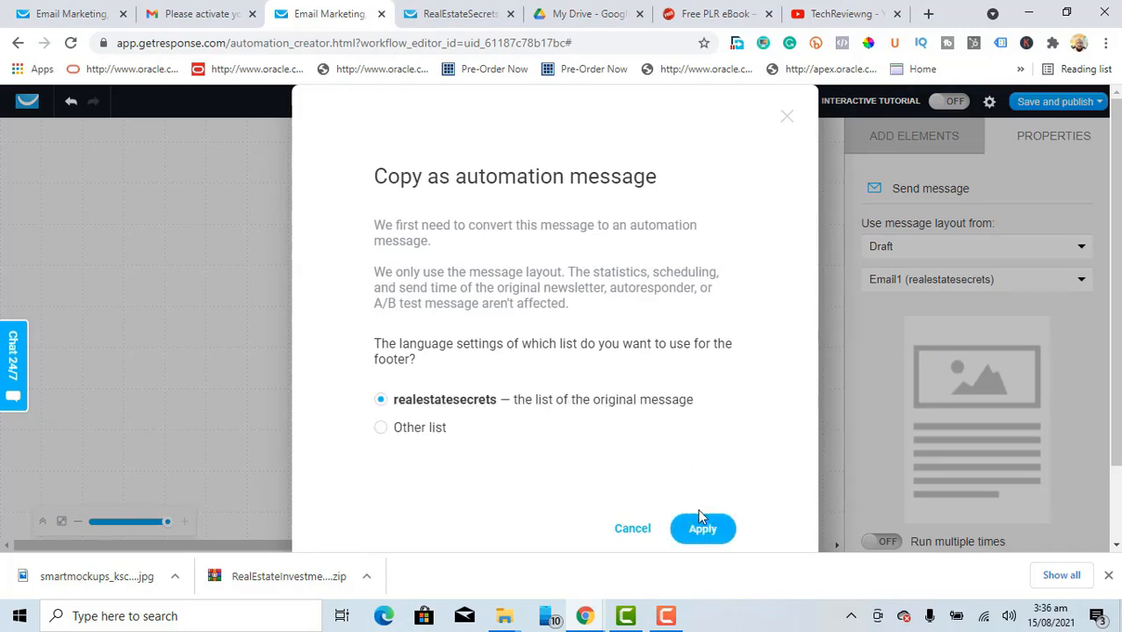
pyautogui.click(710, 530)
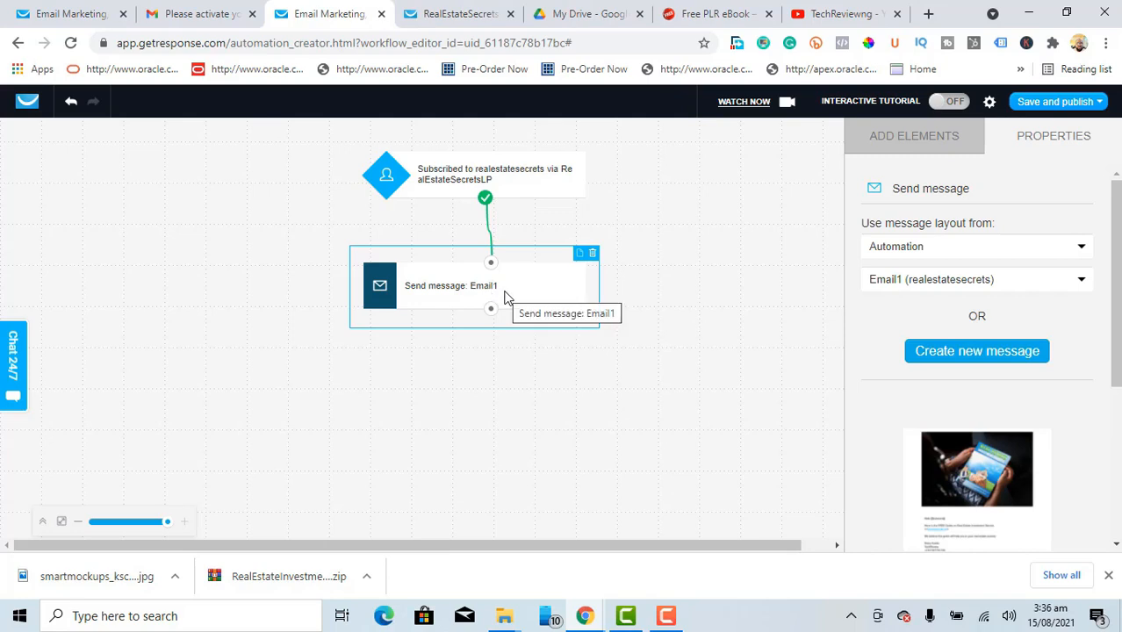
# Step: Add a Wait step below Send message: Email1, connect Email1 to it, and select it
pyautogui.click(907, 143)
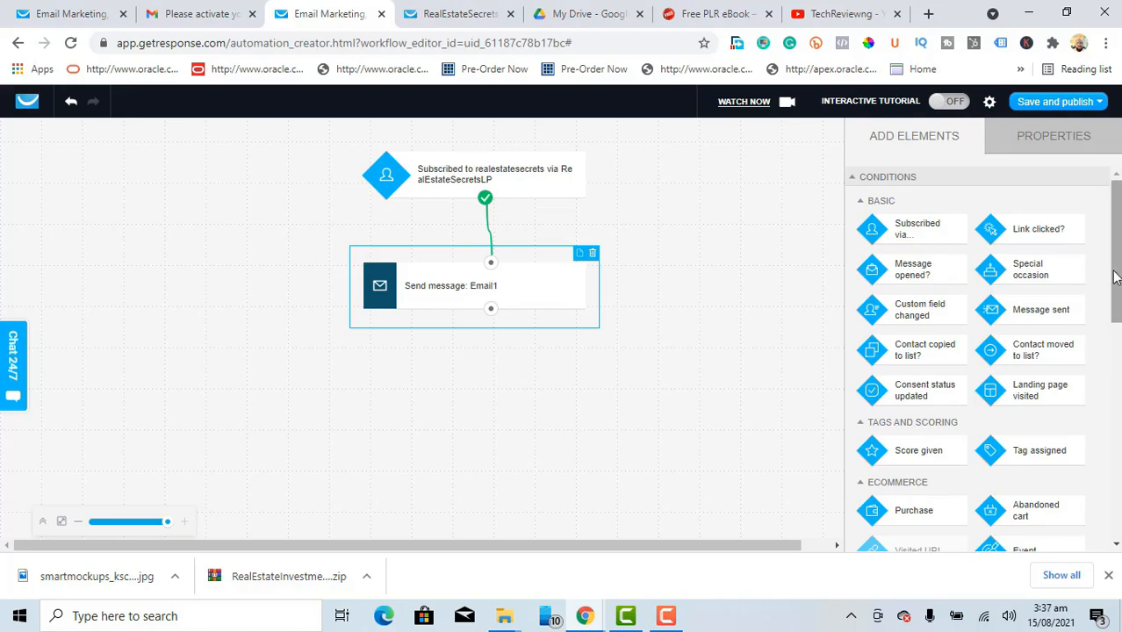
pyautogui.scroll(-5, 1115, 260)
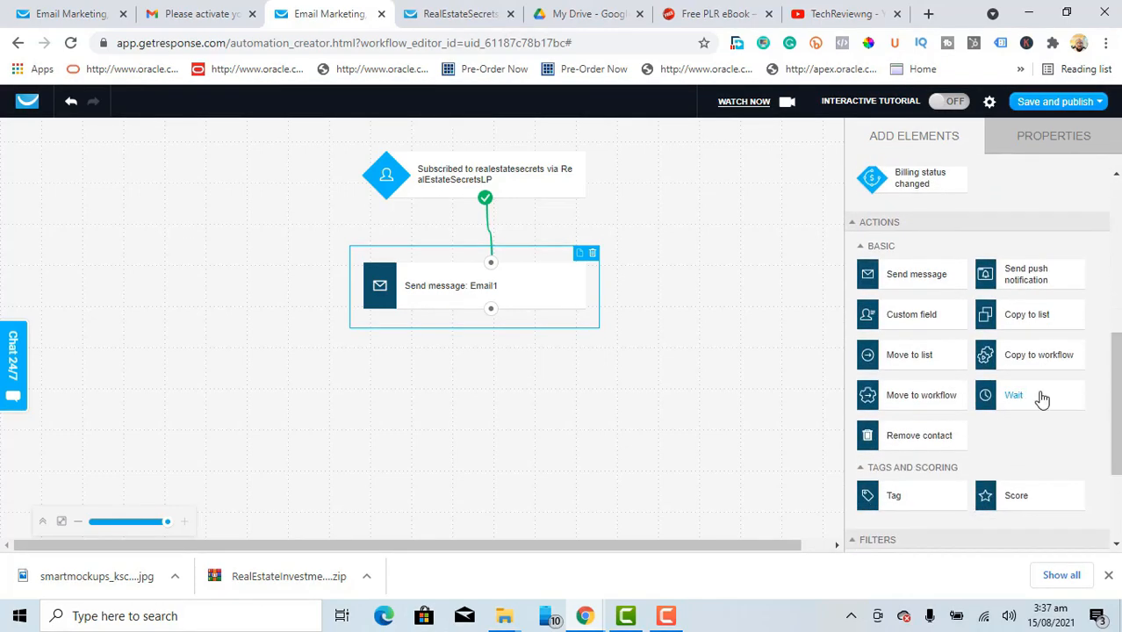
pyautogui.moveTo(1041, 400); pyautogui.dragTo(481, 364)
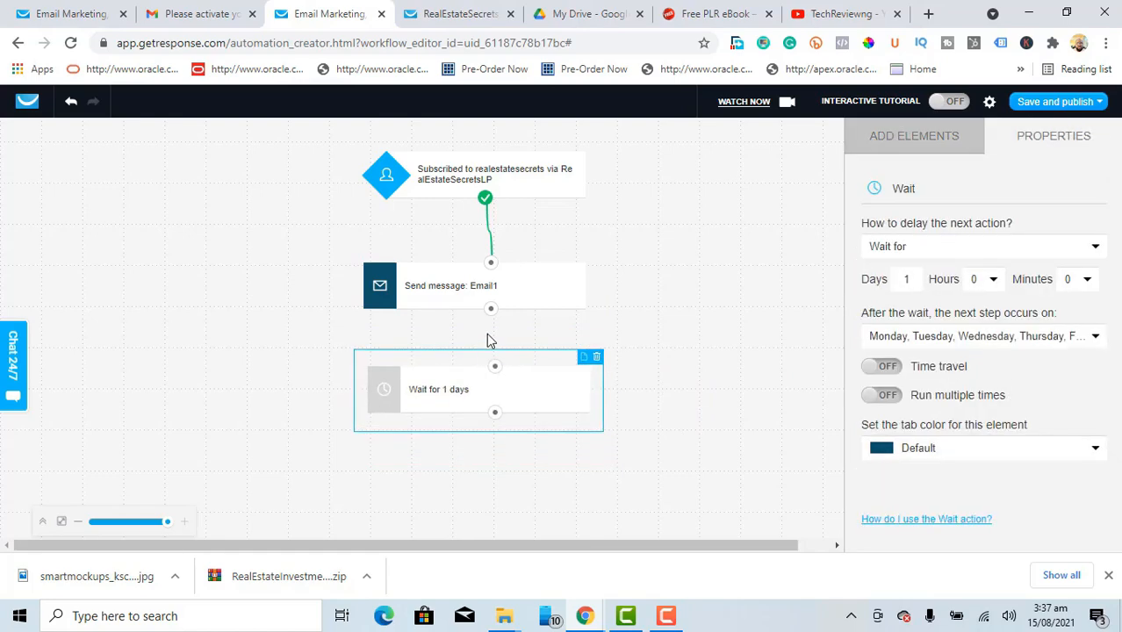
pyautogui.moveTo(490, 312); pyautogui.dragTo(496, 375)
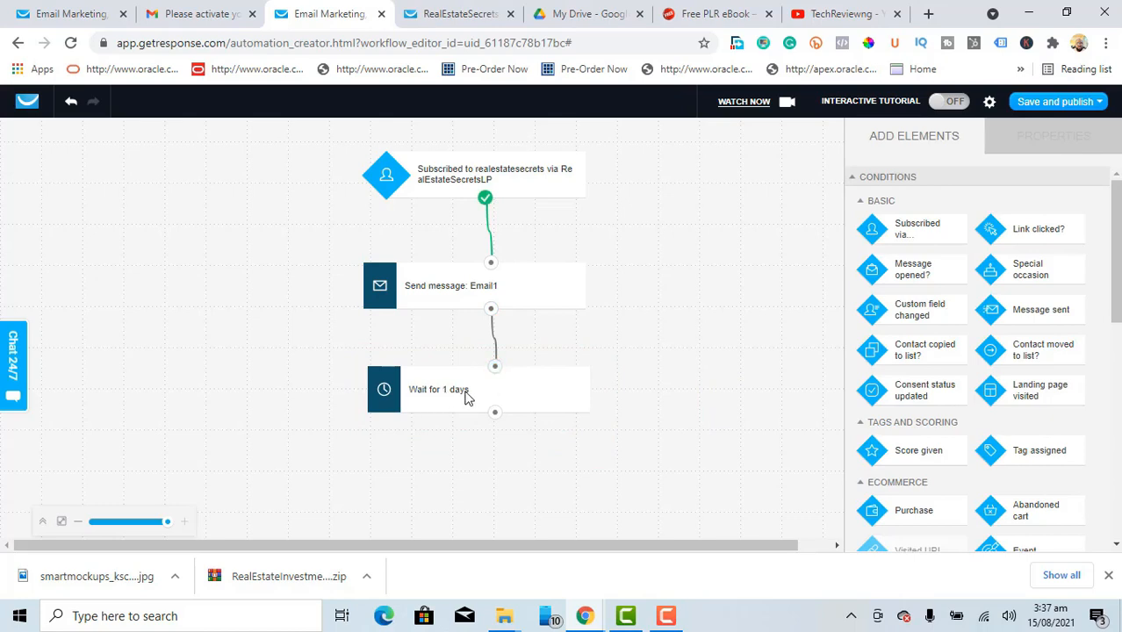
pyautogui.click(518, 397)
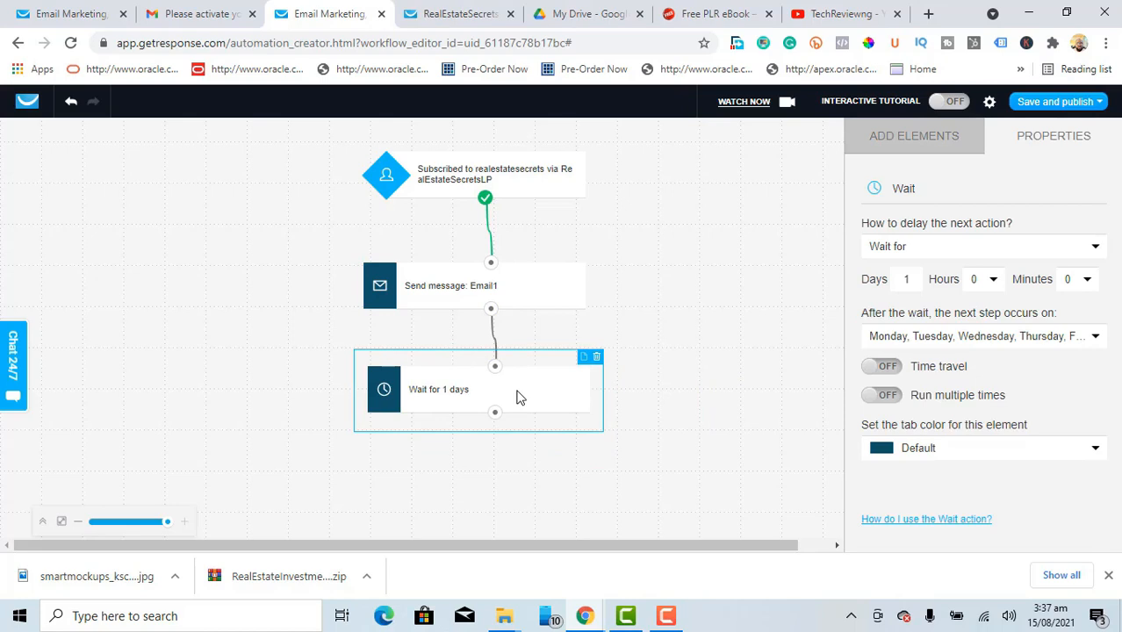
# Step: Change the wait delay from 1 day to 0 days and 5 minutes
pyautogui.click(915, 283)
pyautogui.press('BackSpace')
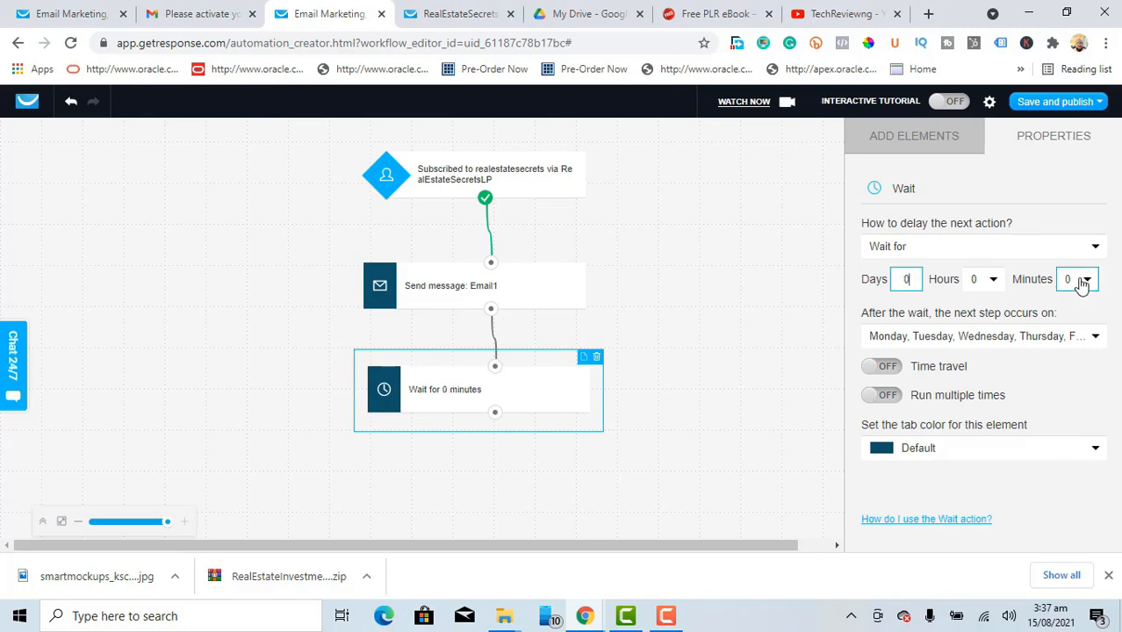
pyautogui.click(1086, 281)
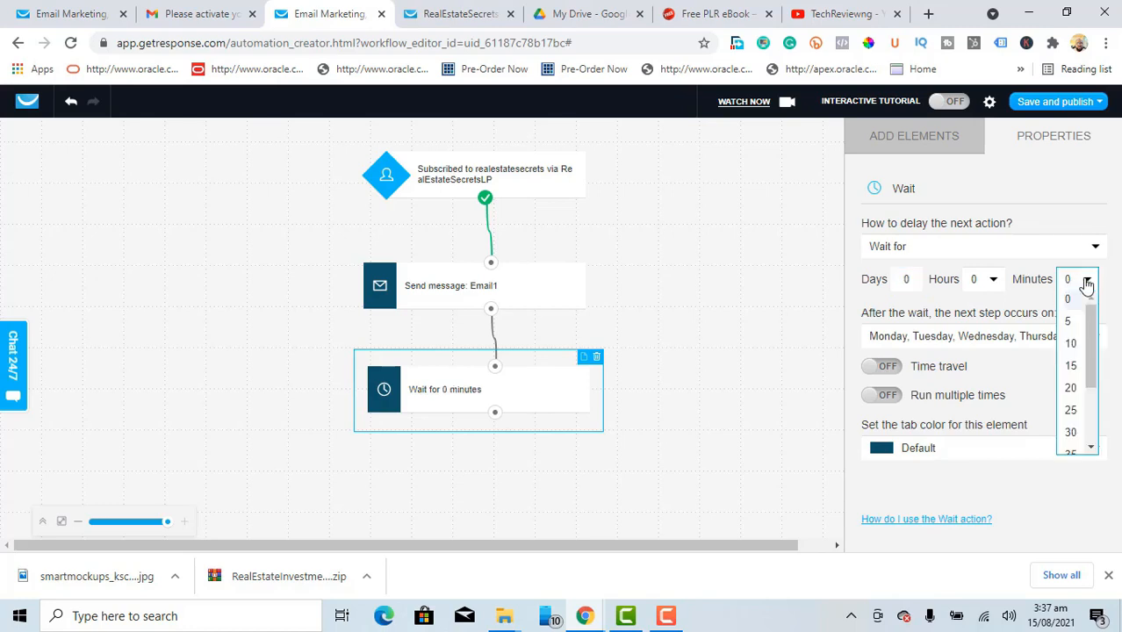
pyautogui.click(1070, 322)
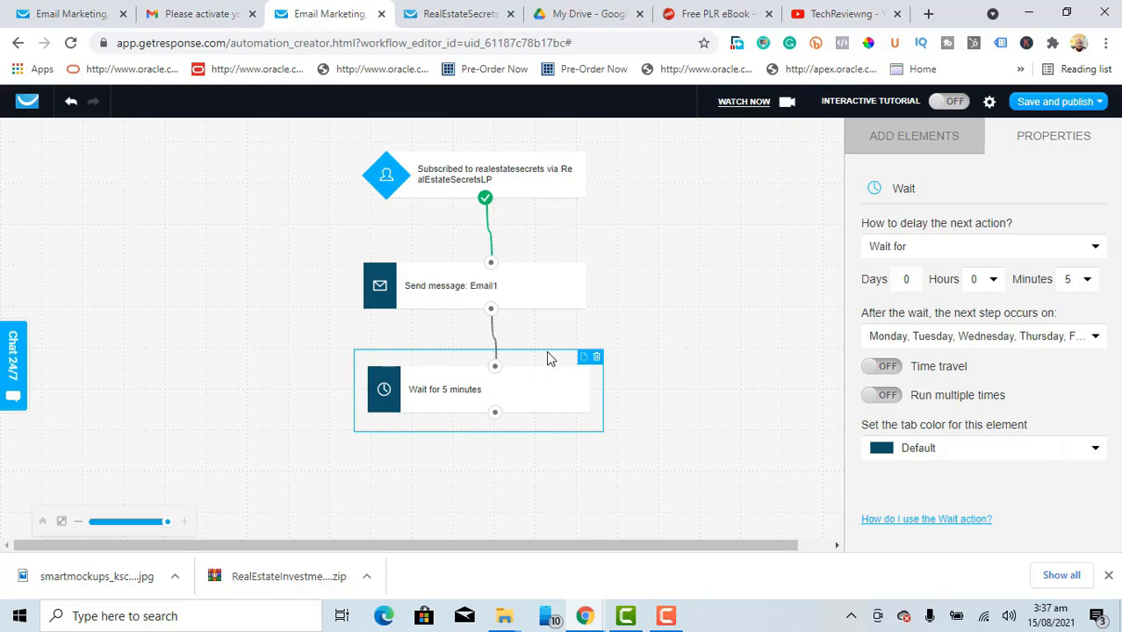
# Step: Add a second Send message block below the Wait step, link the wait to it, and select it
pyautogui.click(907, 140)
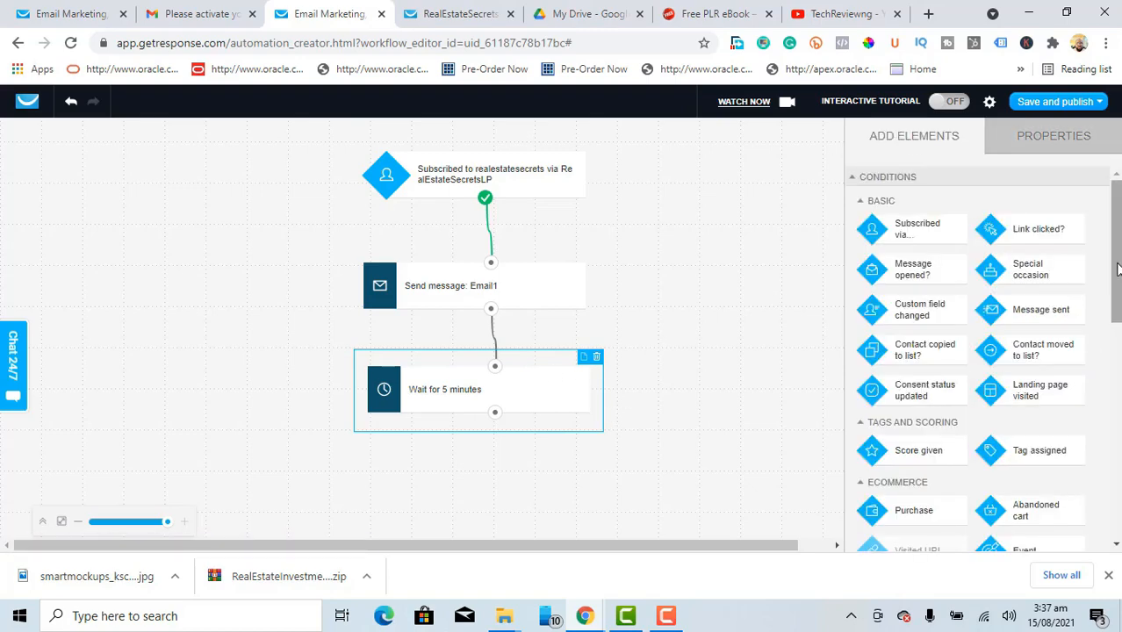
pyautogui.moveTo(1117, 269); pyautogui.dragTo(1117, 391)
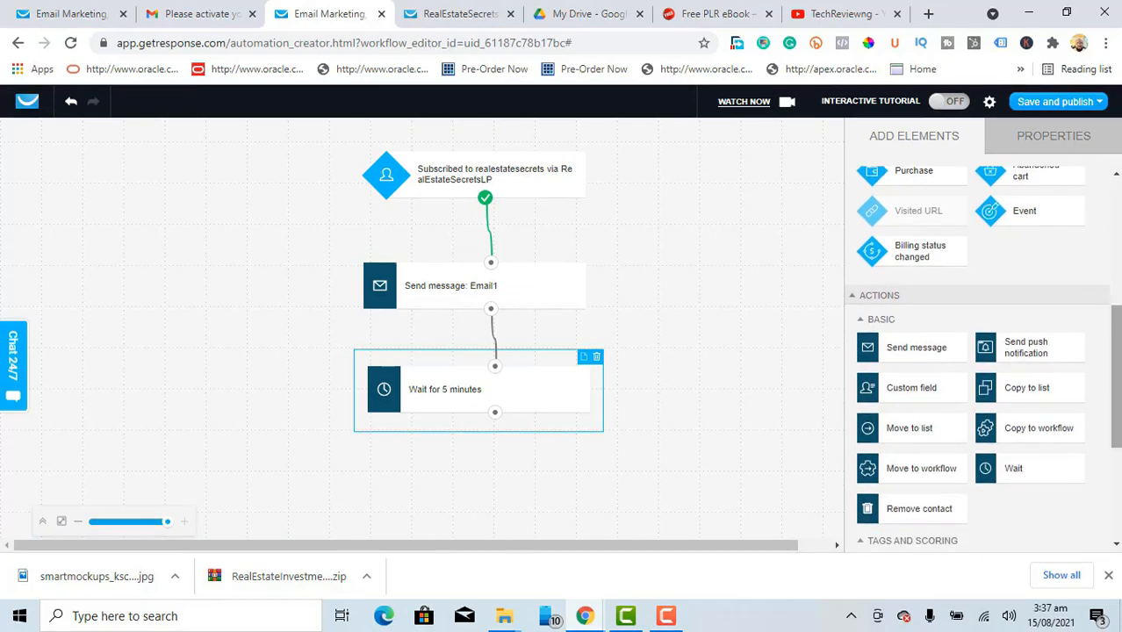
pyautogui.moveTo(932, 349); pyautogui.dragTo(488, 462)
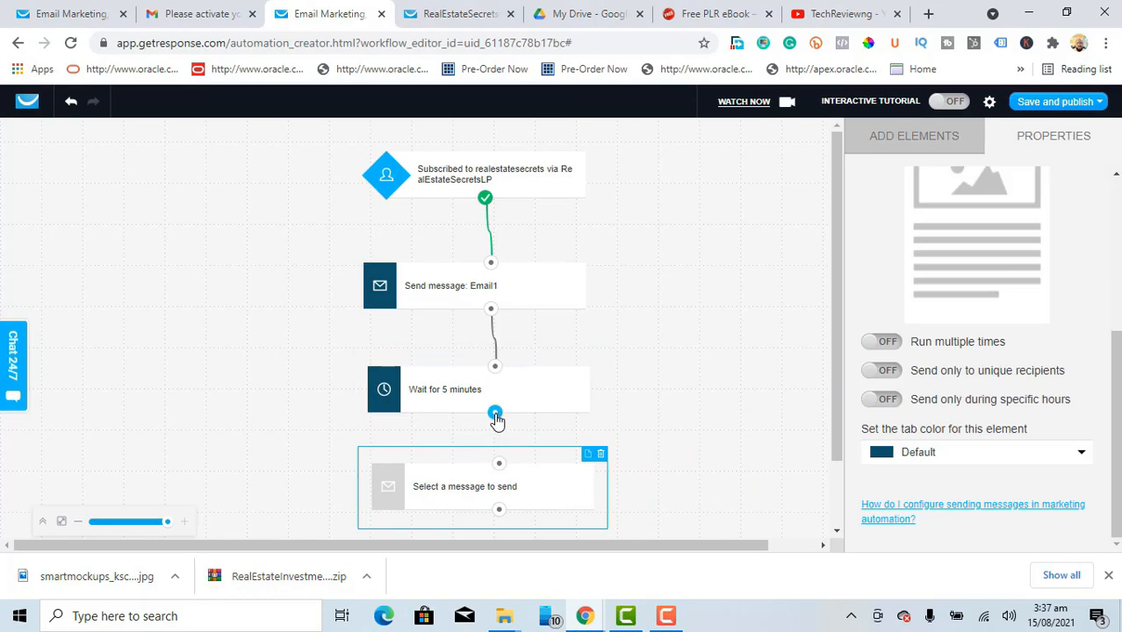
pyautogui.moveTo(495, 412); pyautogui.dragTo(499, 464)
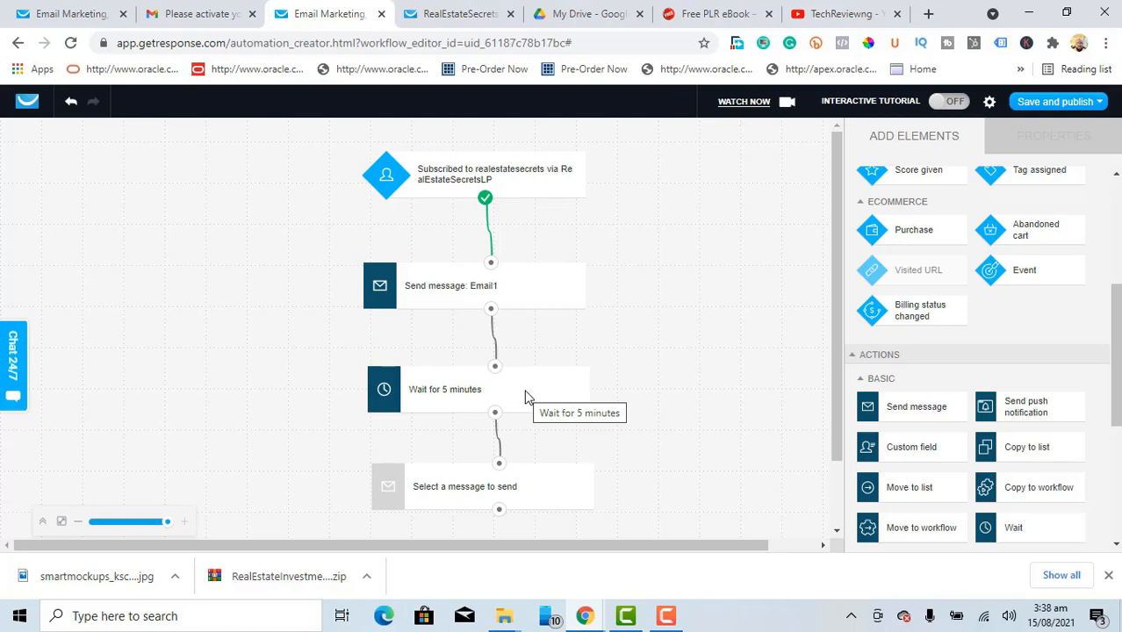
pyautogui.click(537, 497)
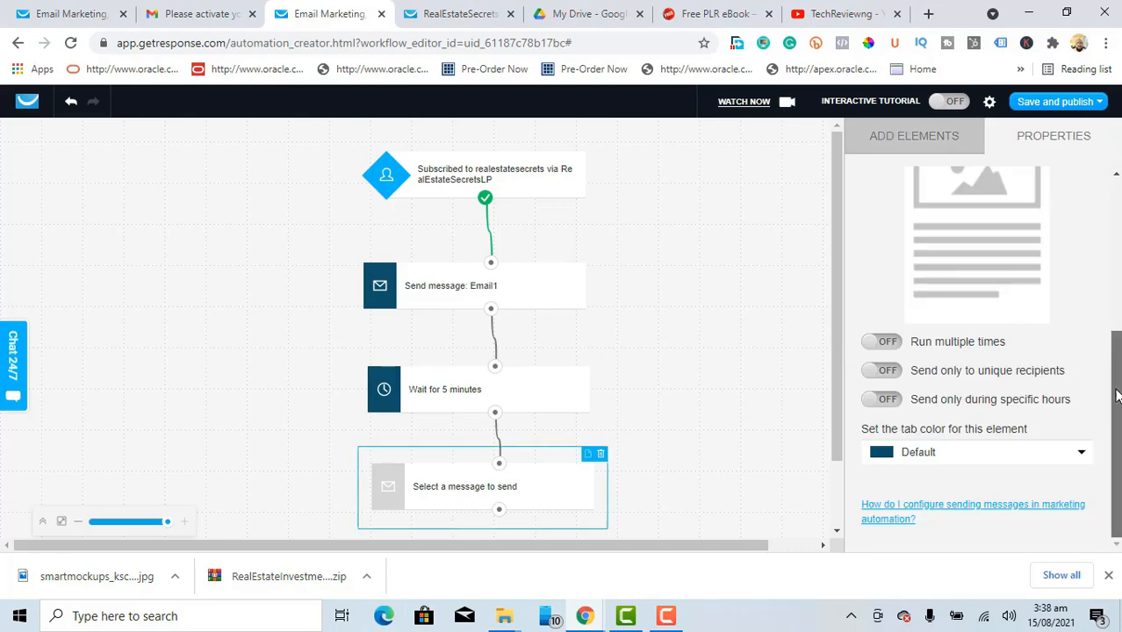
# Step: Make the second message step send Email2 from Drafts, converting it to an automation message
pyautogui.moveTo(1117, 397); pyautogui.dragTo(1117, 262)
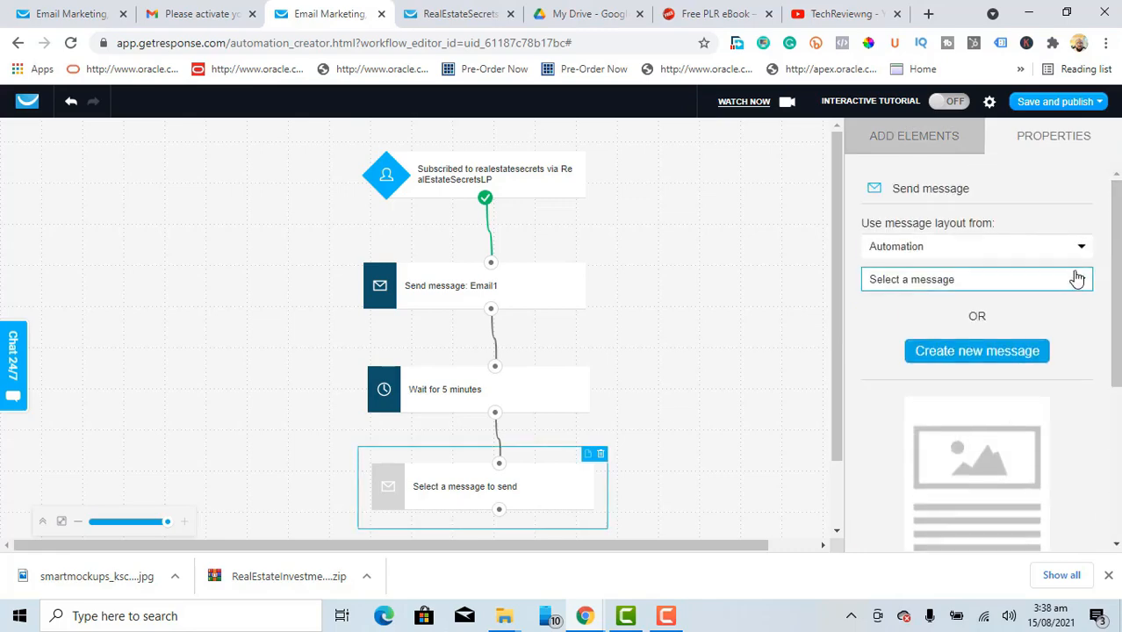
pyautogui.click(1082, 249)
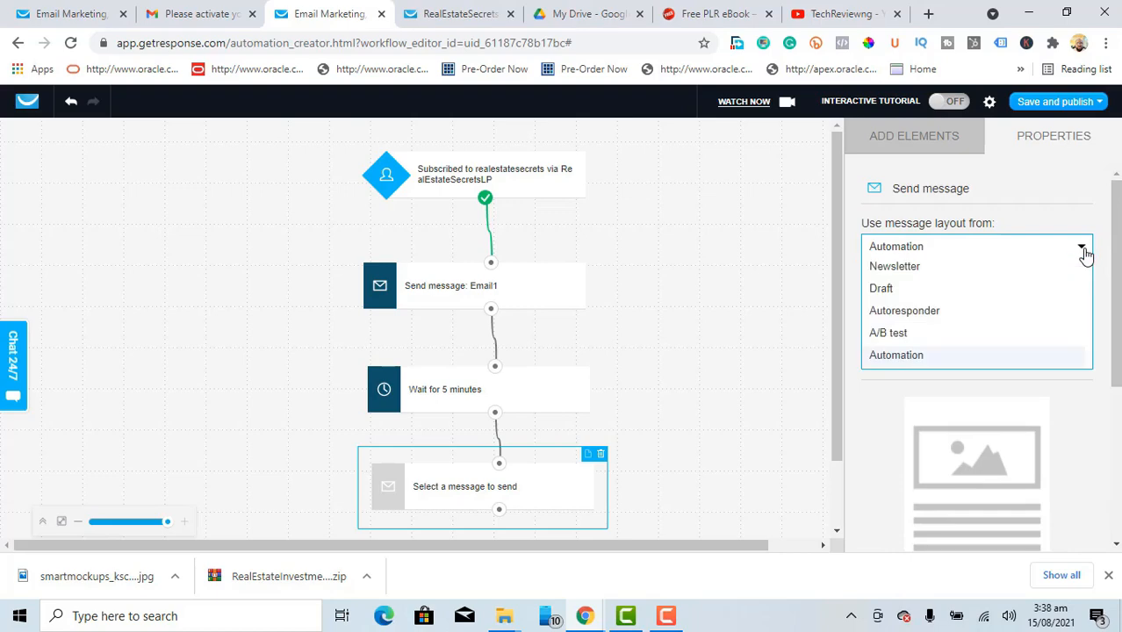
pyautogui.click(887, 290)
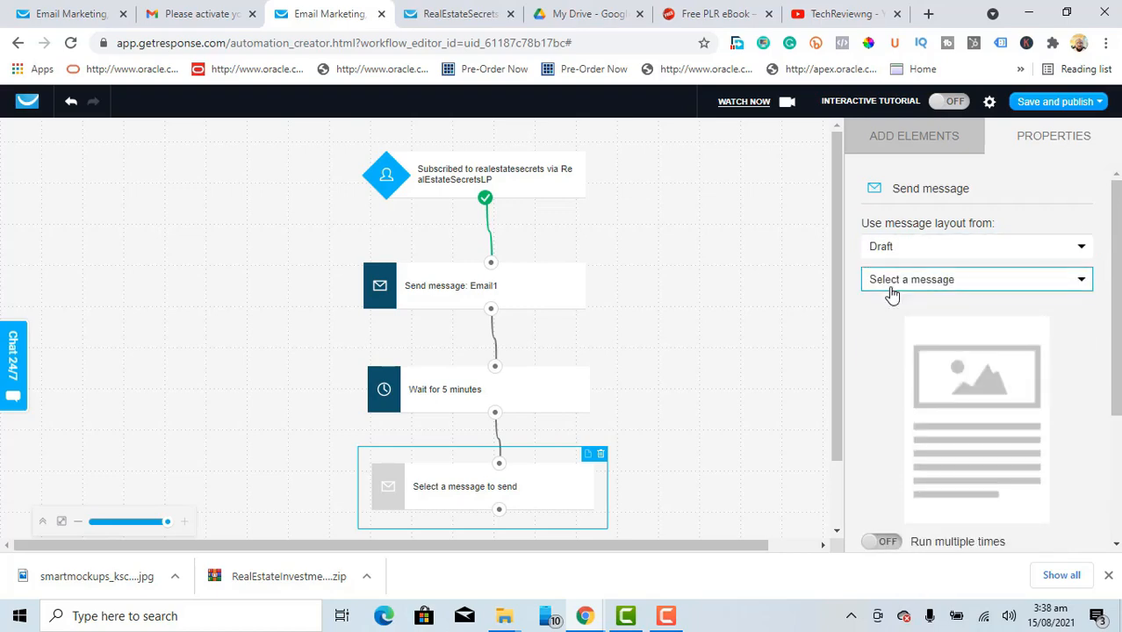
pyautogui.click(998, 285)
pyautogui.click(940, 322)
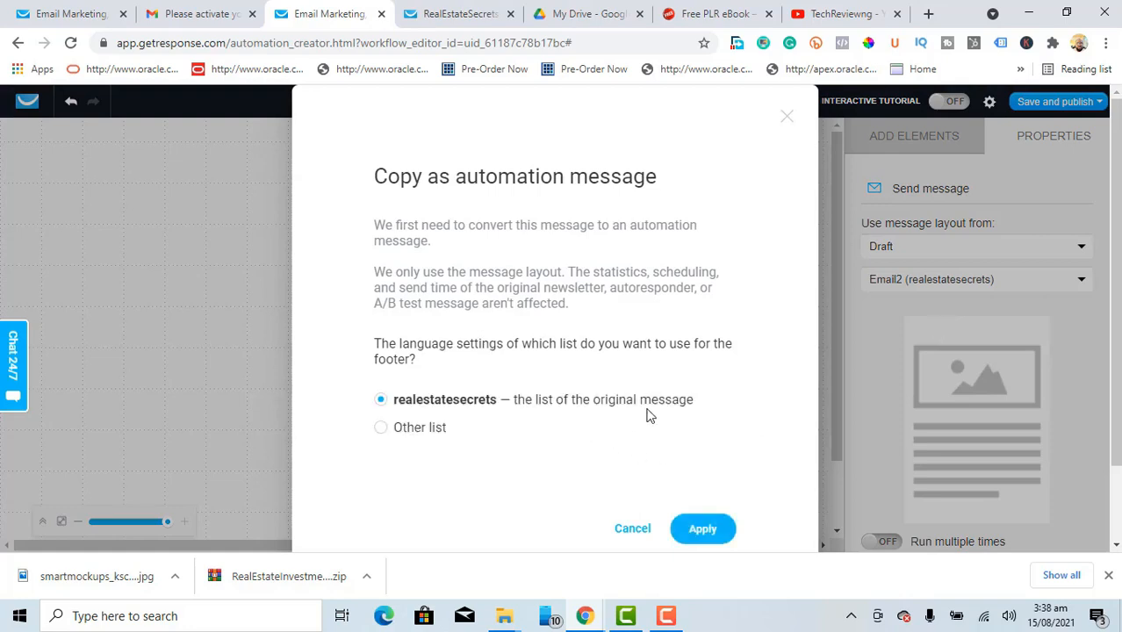
pyautogui.click(710, 534)
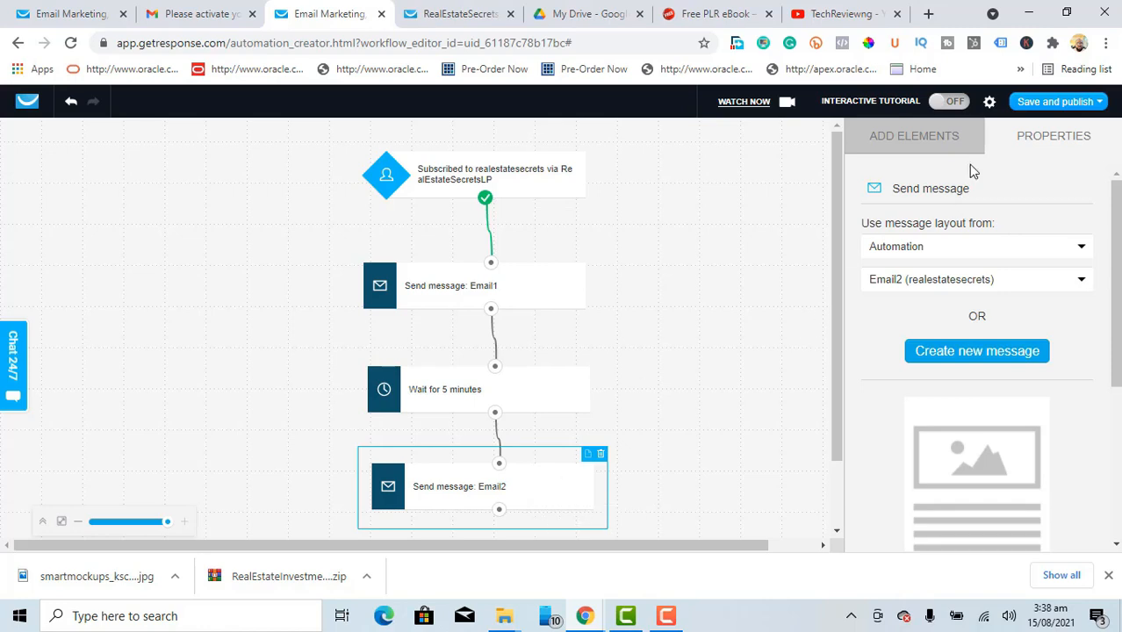
pyautogui.click(1049, 103)
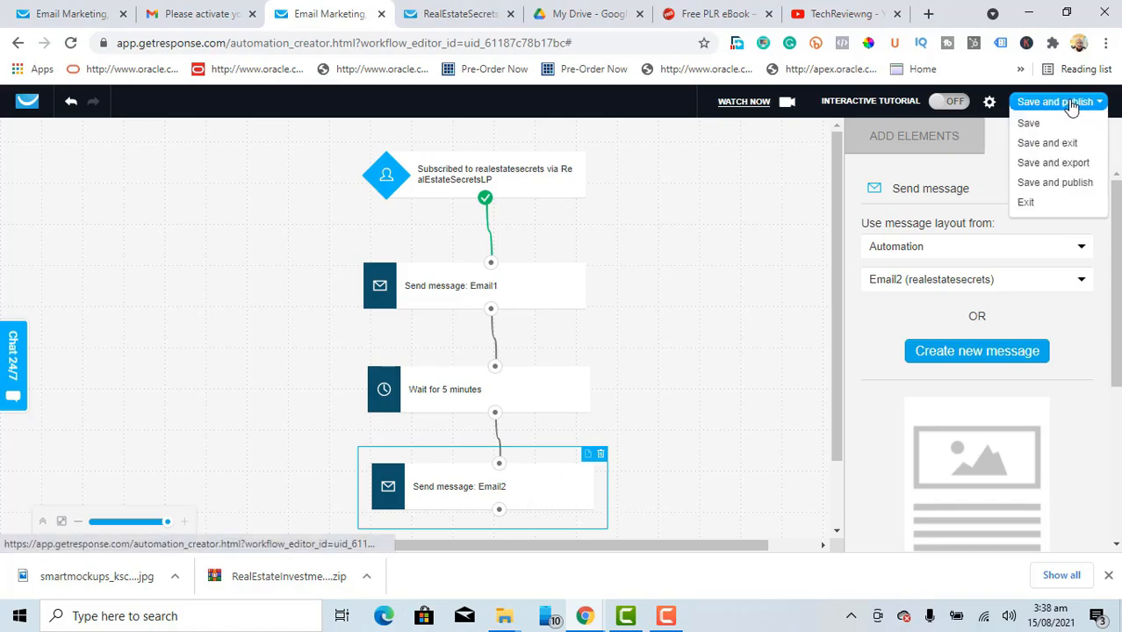
# Step: Save and publish the workflow, then switch to the RealEstateSecrets landing page tab
pyautogui.click(1070, 102)
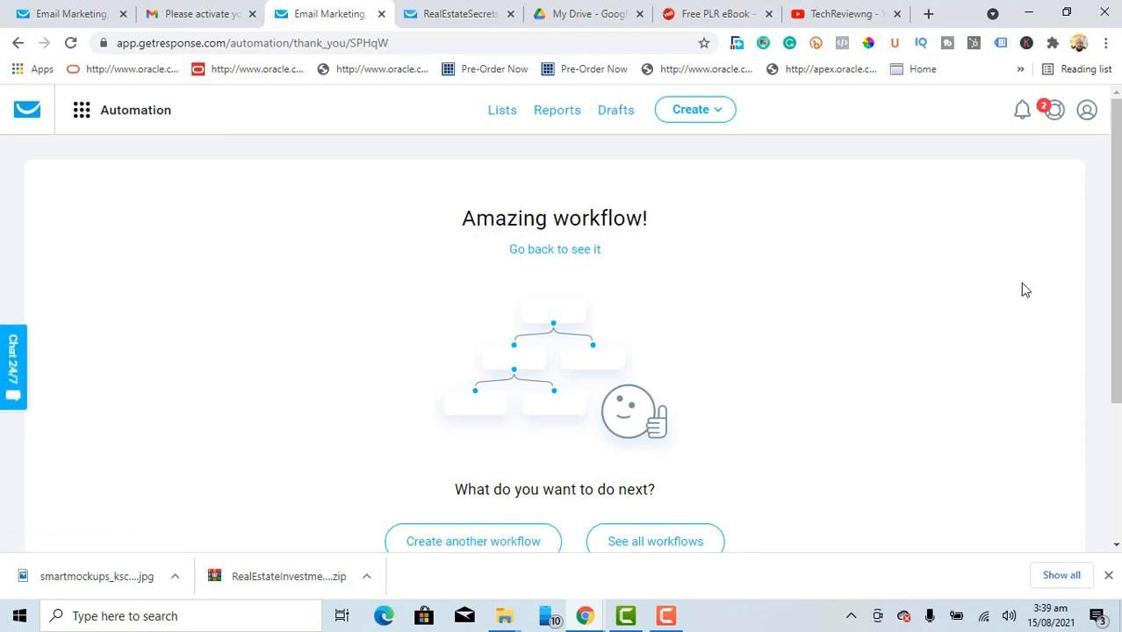
pyautogui.moveTo(1117, 204)
pyautogui.mouseDown()
pyautogui.moveTo(1117, 291)
pyautogui.moveTo(1116, 203)
pyautogui.mouseUp()
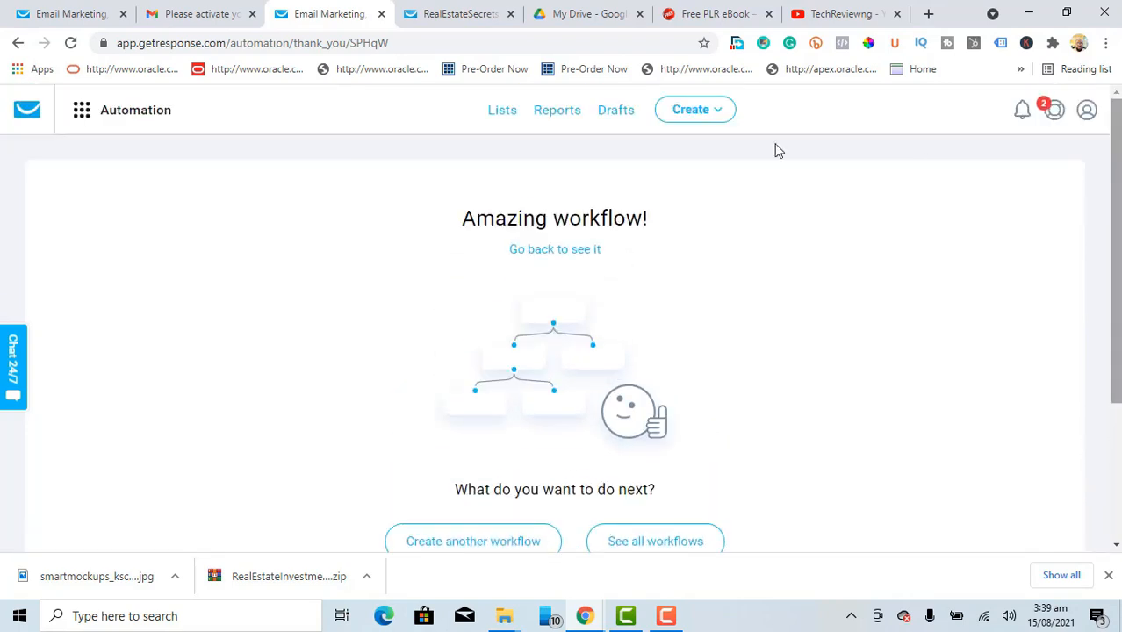
pyautogui.click(458, 15)
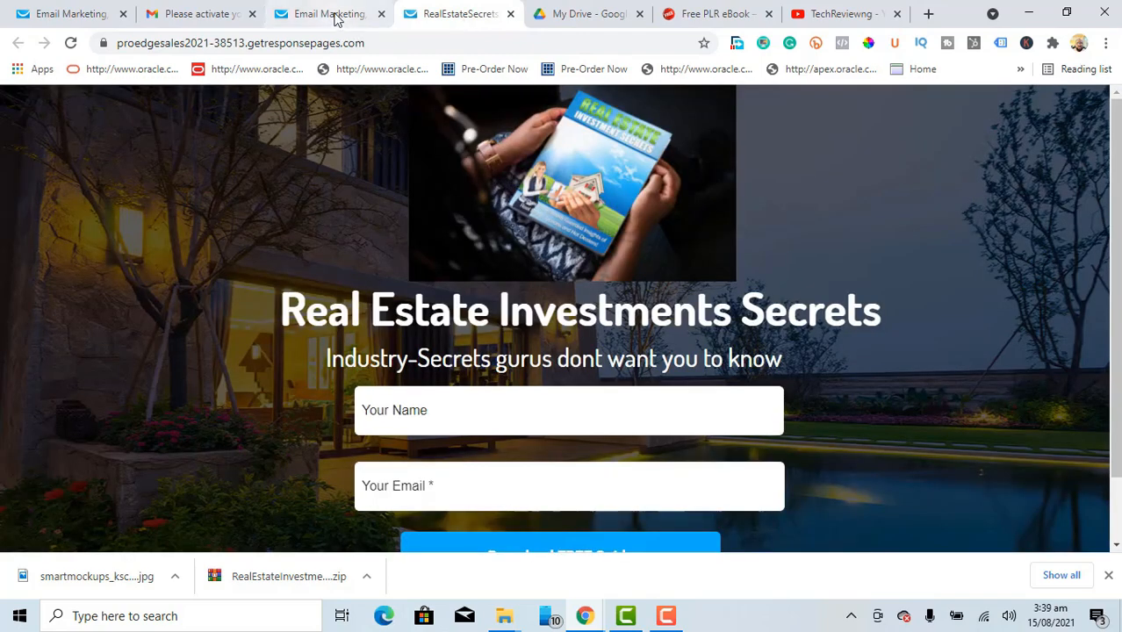
# Step: Reload the landing page and fill the signup form with the subscriber's name and Gmail address
pyautogui.click(334, 15)
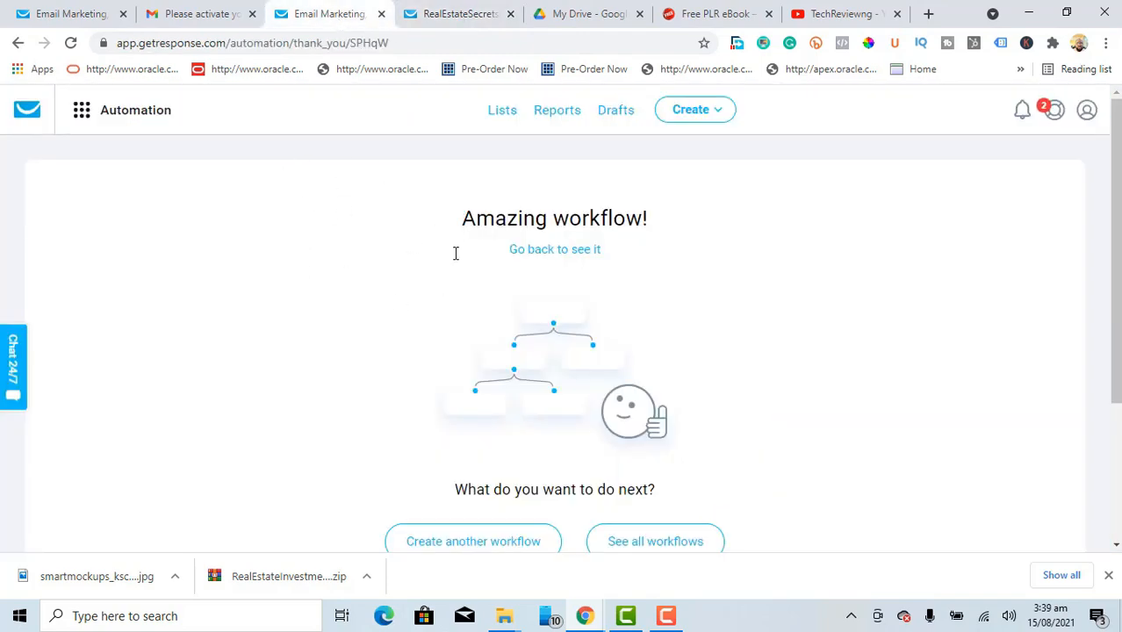
pyautogui.click(456, 16)
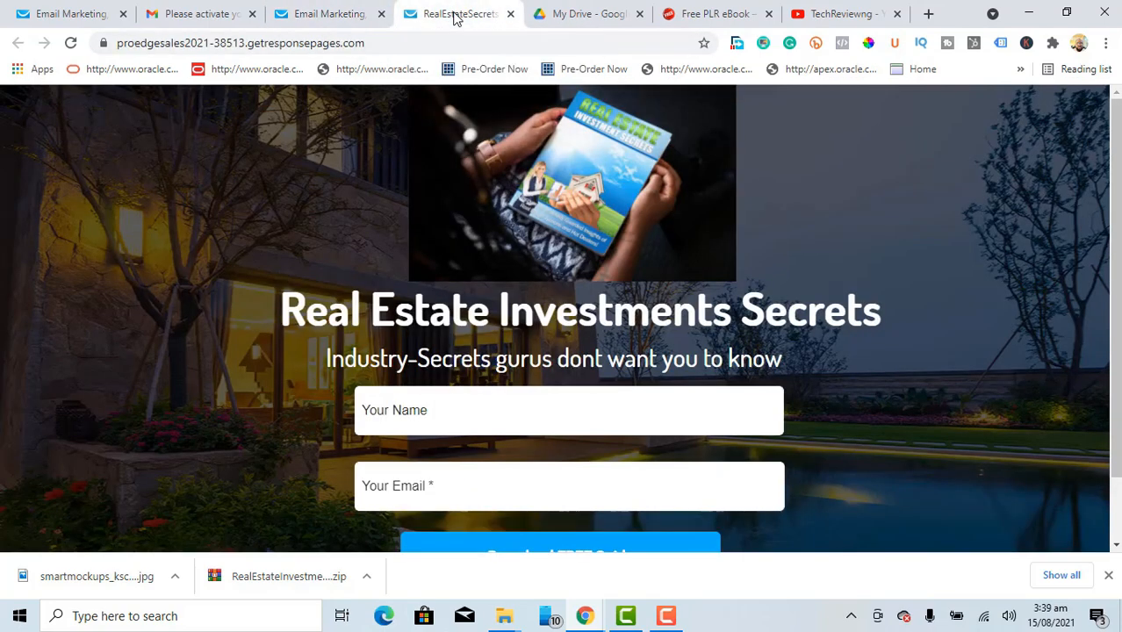
pyautogui.click(73, 43)
pyautogui.click(500, 417)
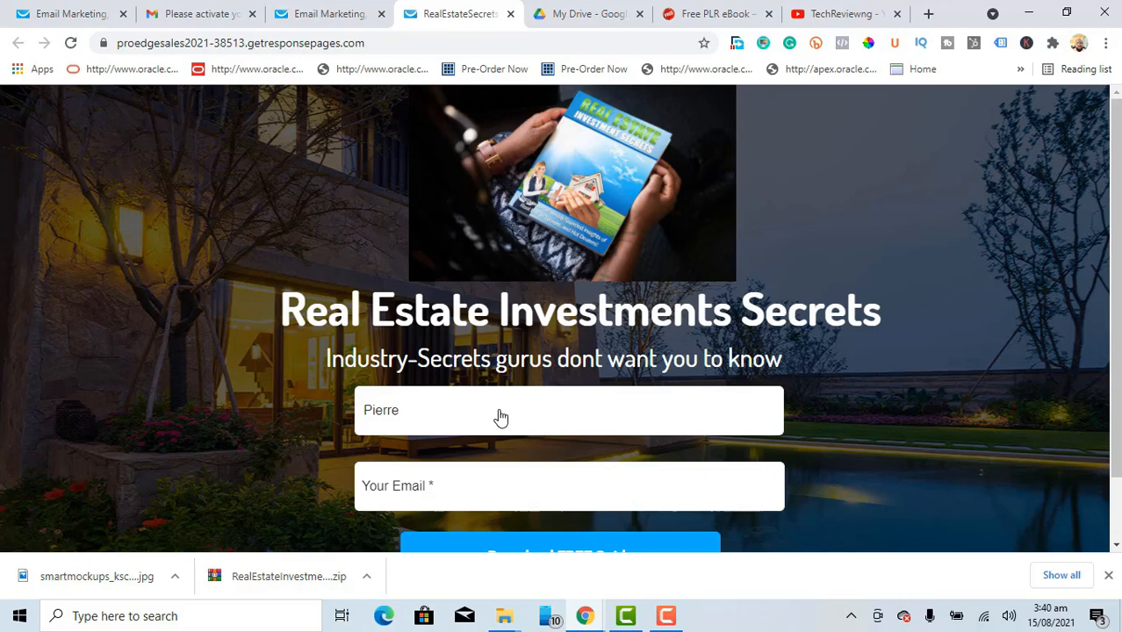
pyautogui.write('Francis')
pyautogui.press('Tab')
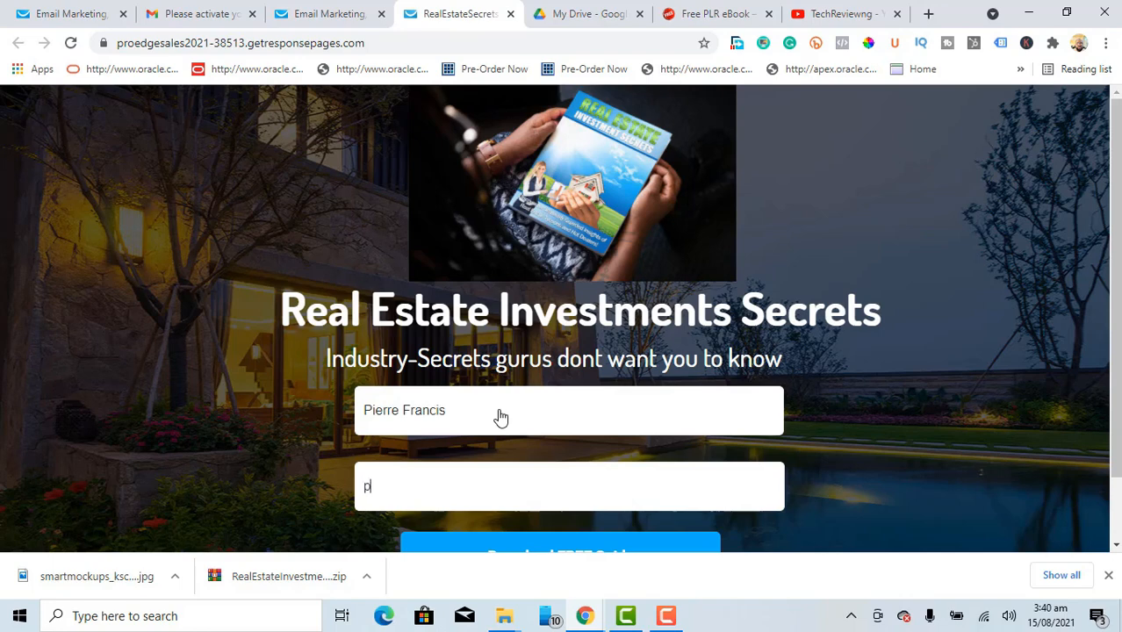
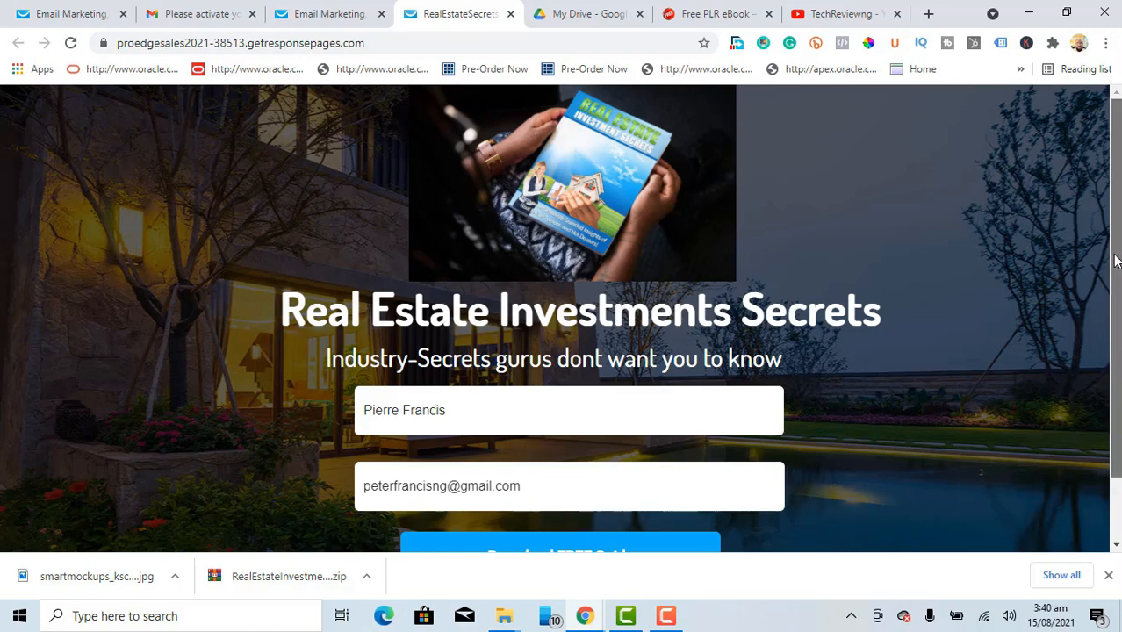
pyautogui.scroll(-1, 1116, 259)
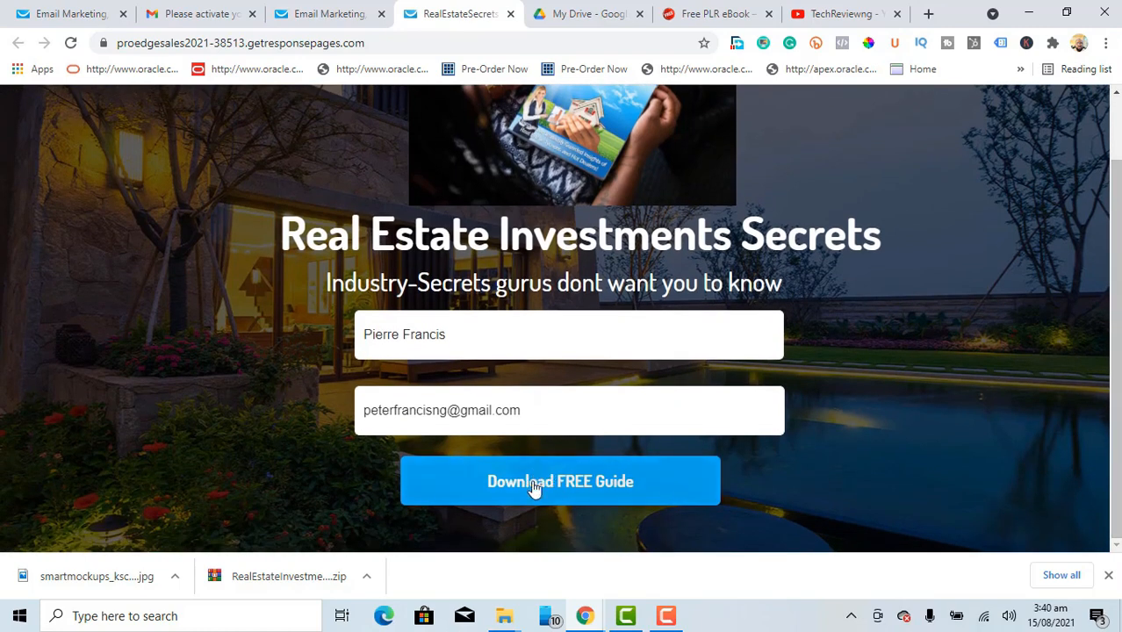
# Step: Submit the signup form with the Download FREE Guide button
pyautogui.click(559, 485)
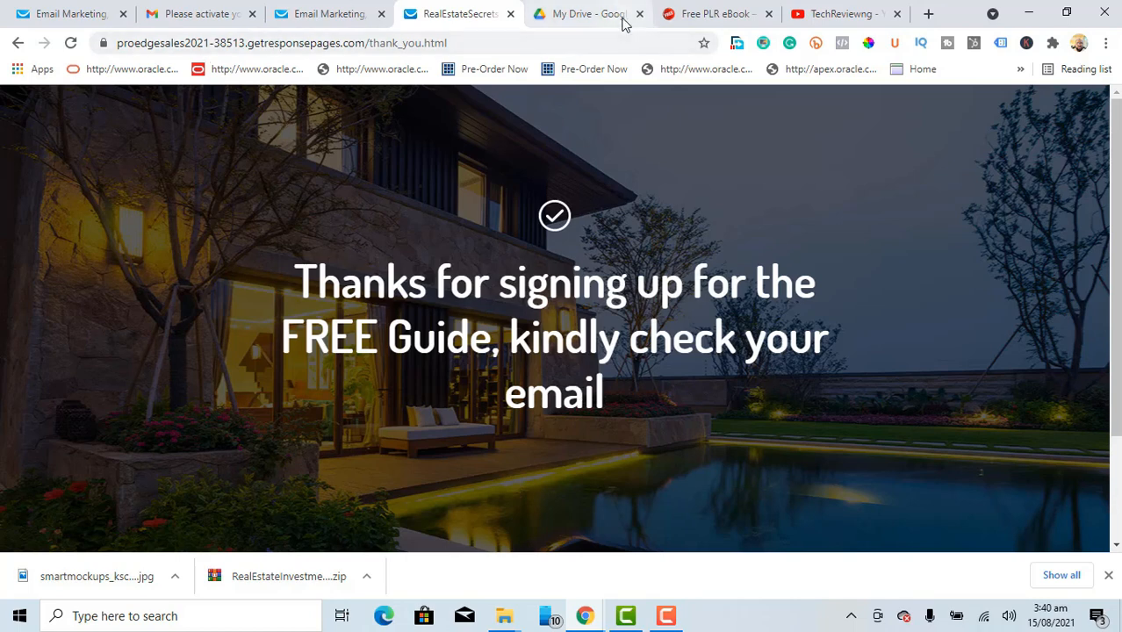
# Step: Open gmail.com in a new browser tab
pyautogui.click(928, 15)
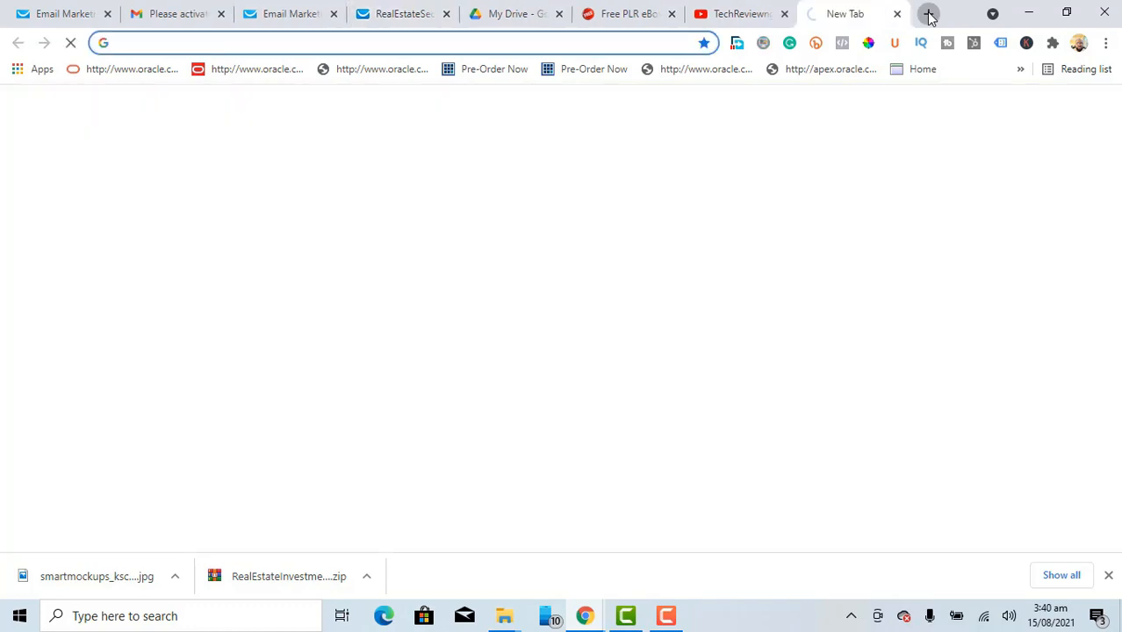
pyautogui.write('gm')
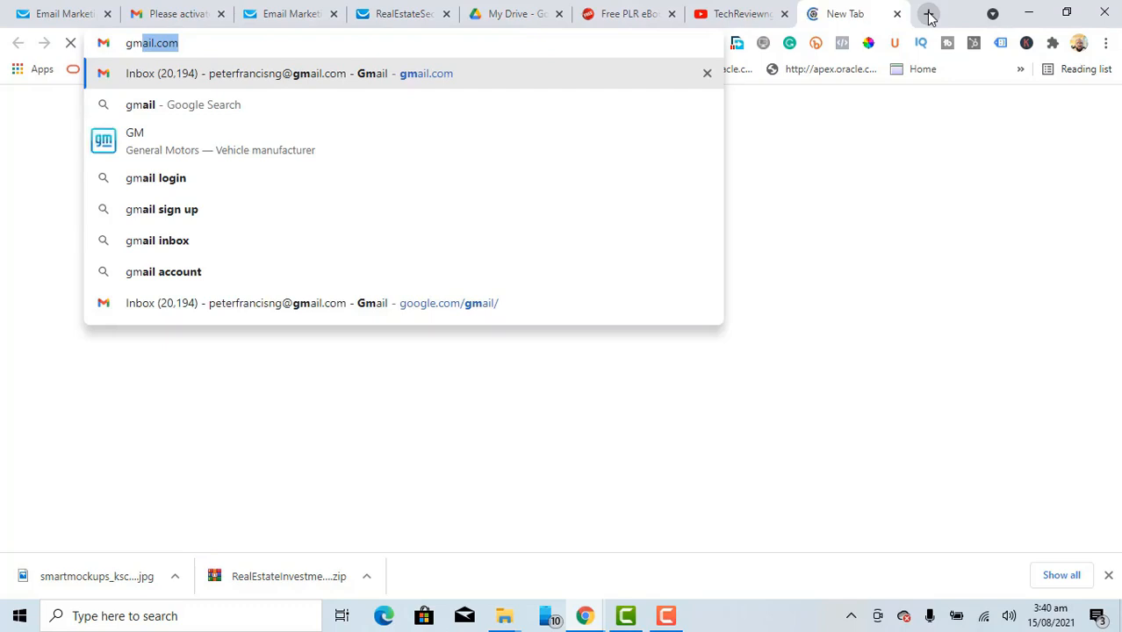
pyautogui.write('ail.com')
pyautogui.press('Return')
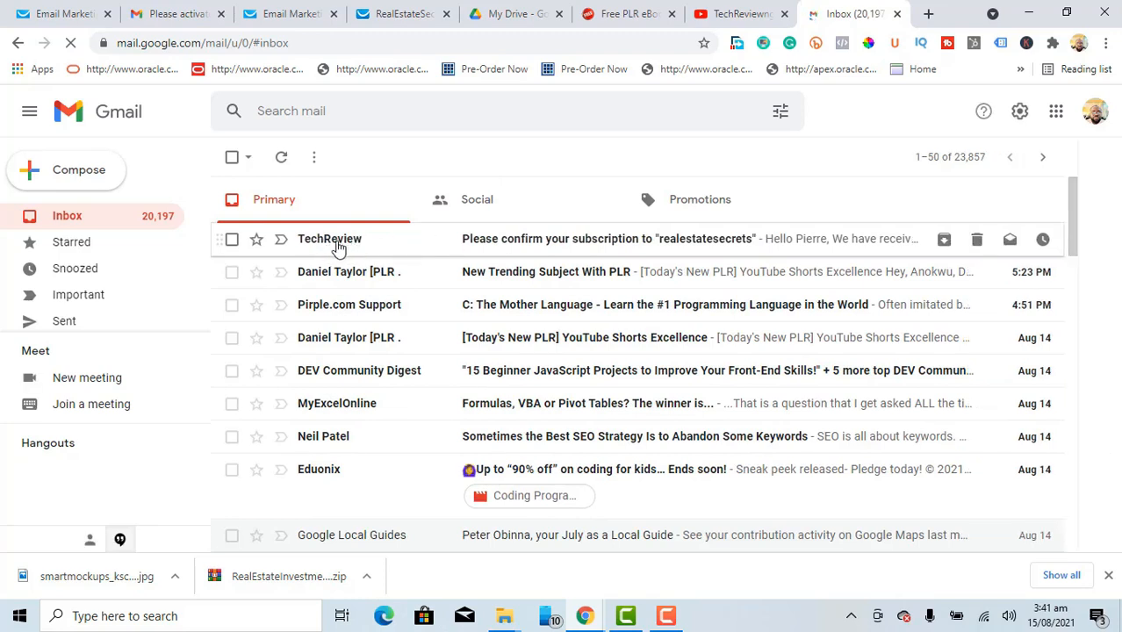
# Step: Confirm the realestatesecrets subscription from its email, then close the GetResponse thank-you tab
pyautogui.click(533, 249)
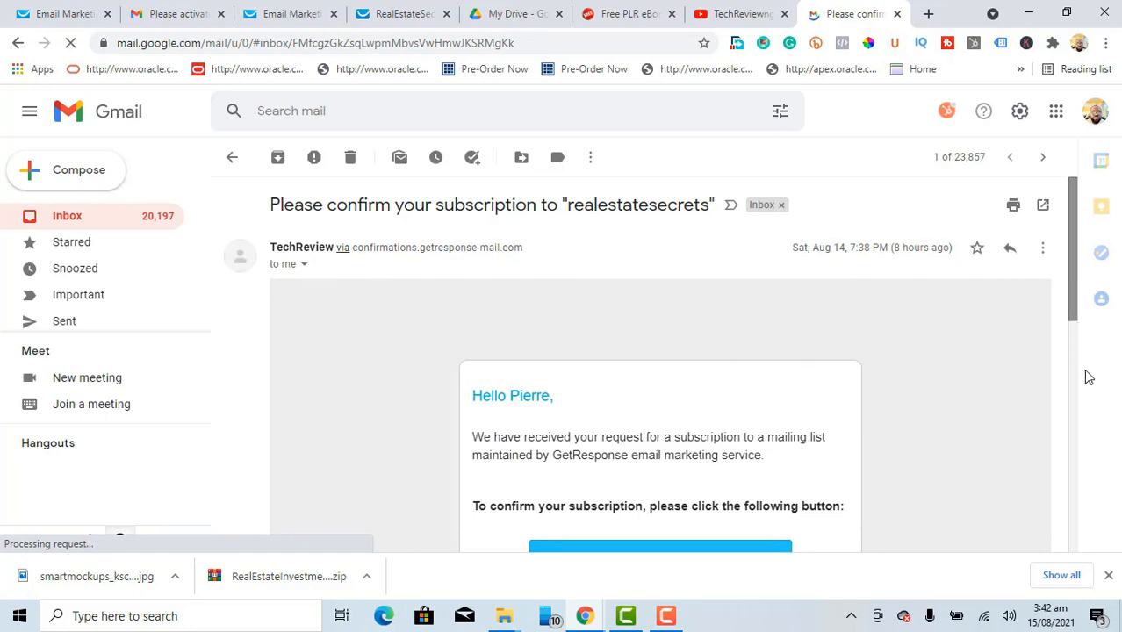
pyautogui.scroll(-3, 1087, 377)
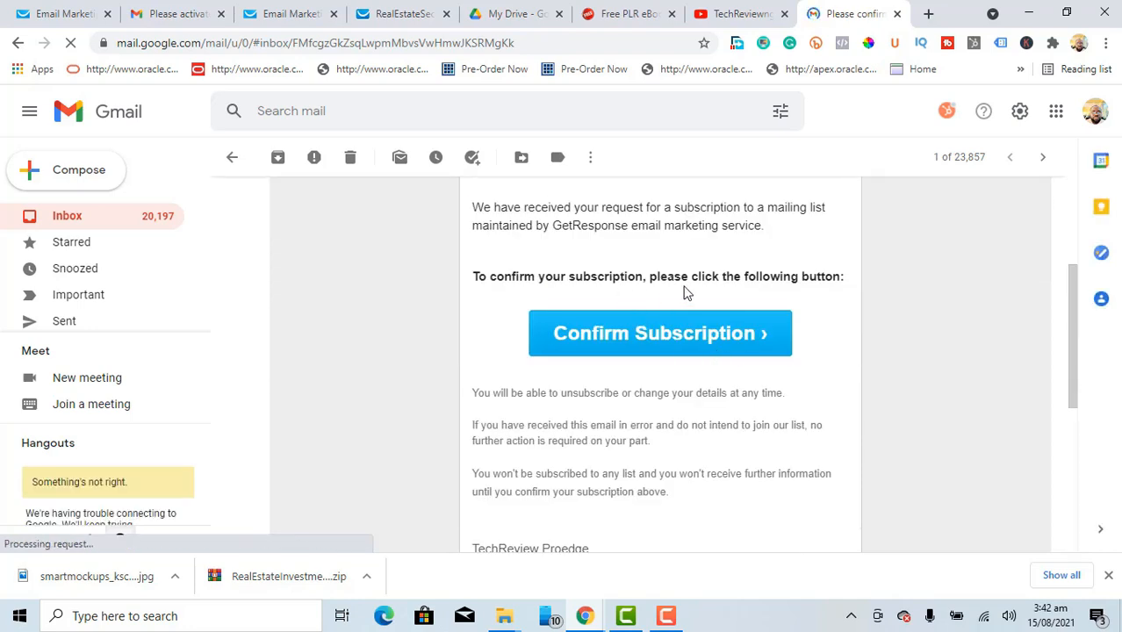
pyautogui.click(643, 341)
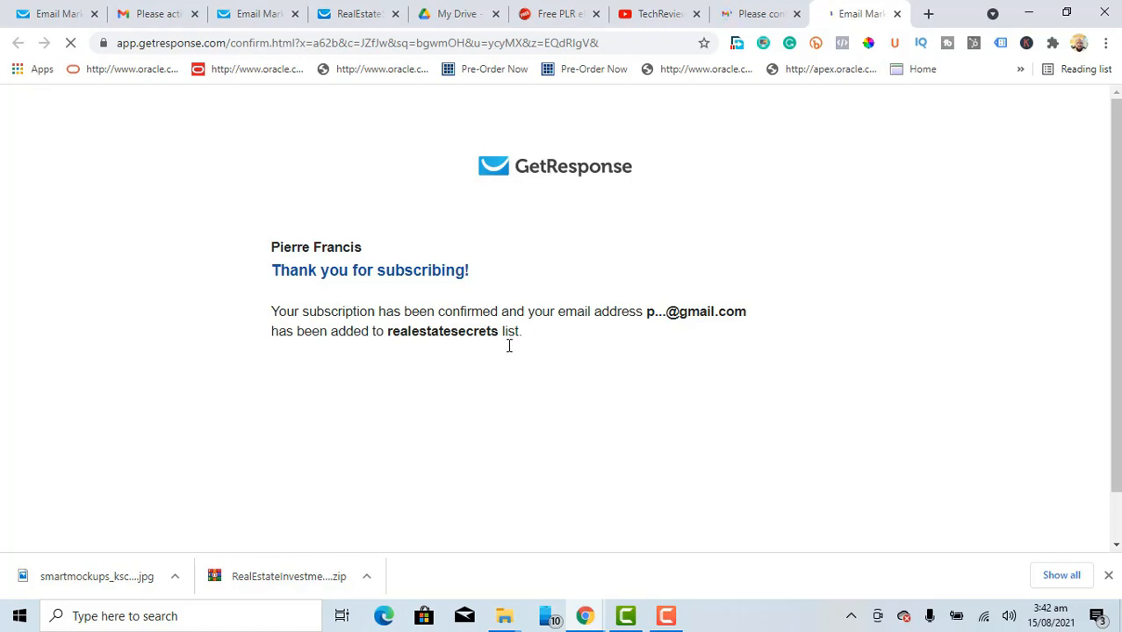
pyautogui.click(898, 15)
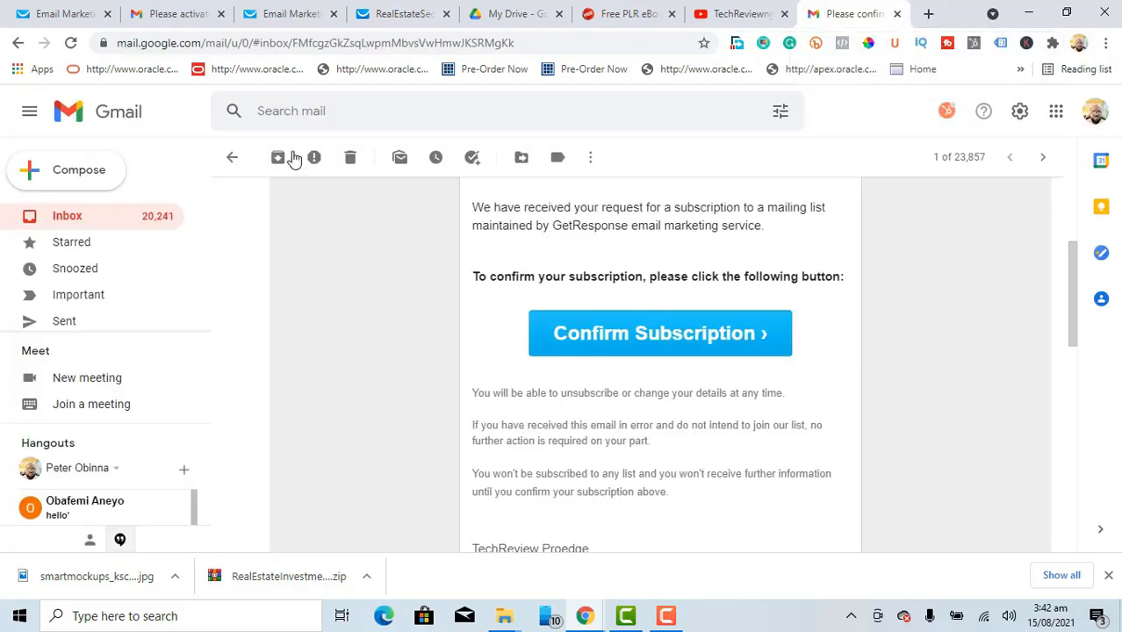
# Step: Open the Congratulations email under Promotions and follow its Download Here guide link
pyautogui.click(73, 221)
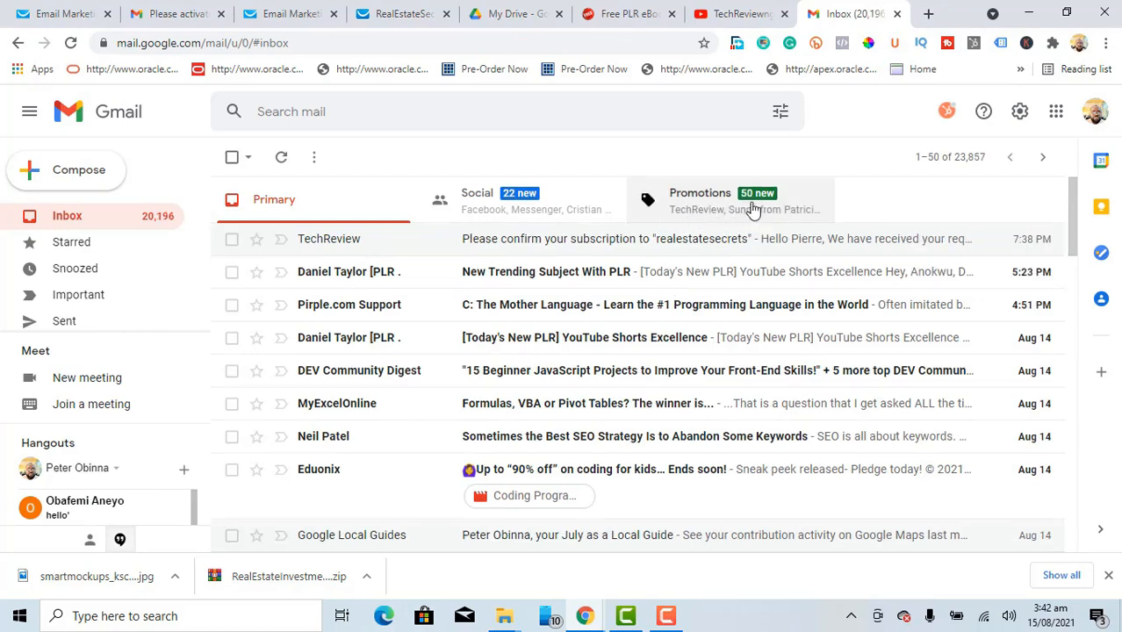
pyautogui.click(736, 214)
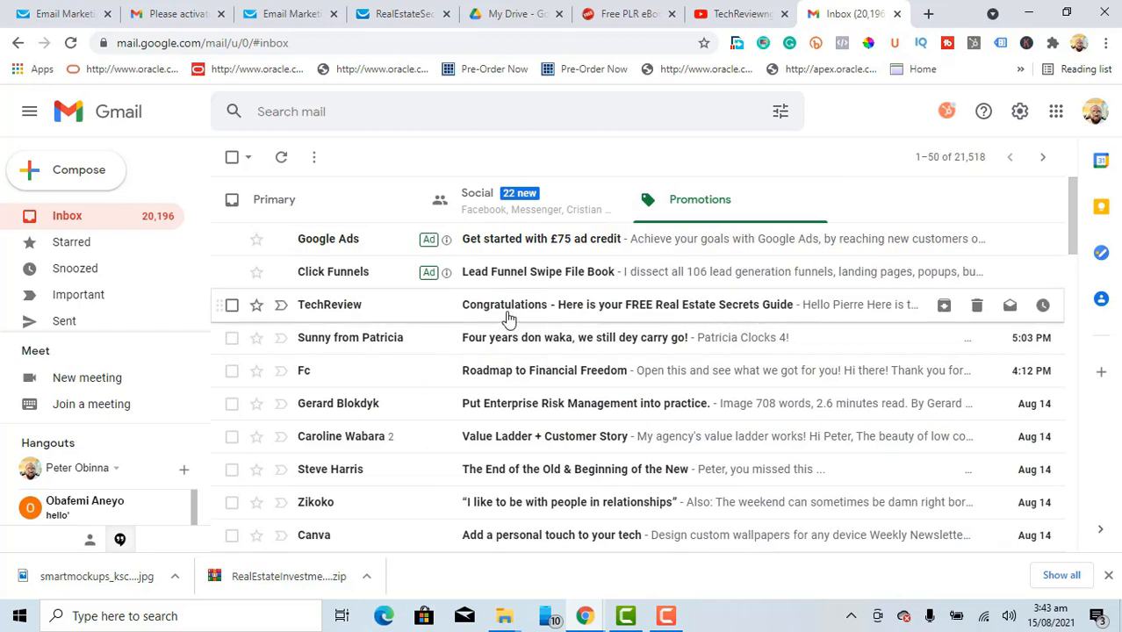
pyautogui.click(555, 312)
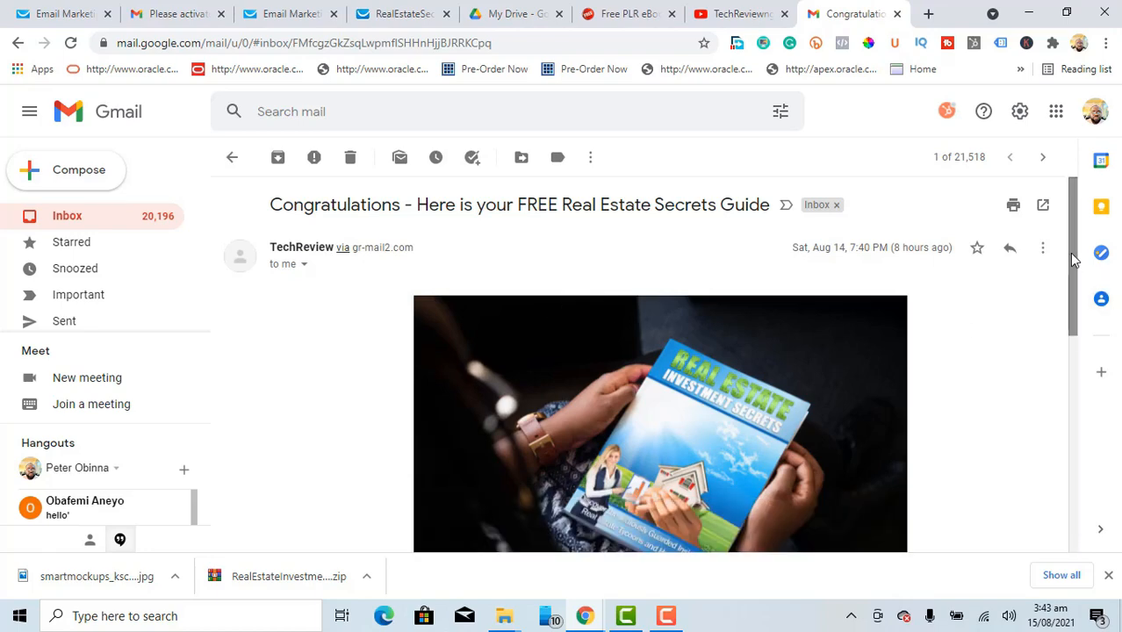
pyautogui.scroll(-1, 1074, 264)
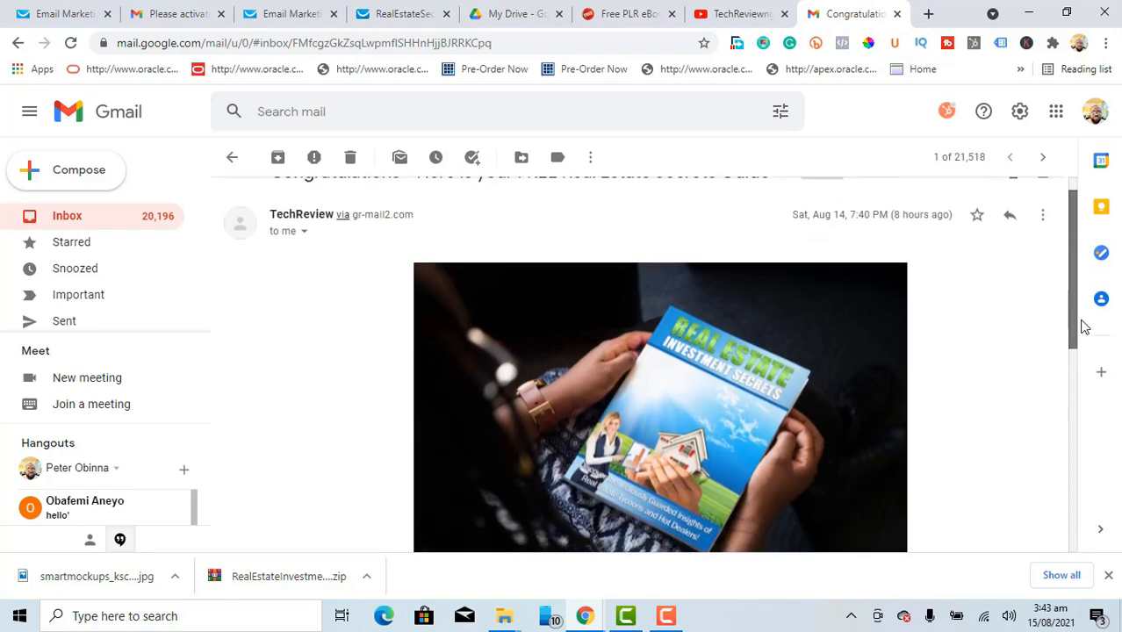
pyautogui.scroll(-2, 1082, 327)
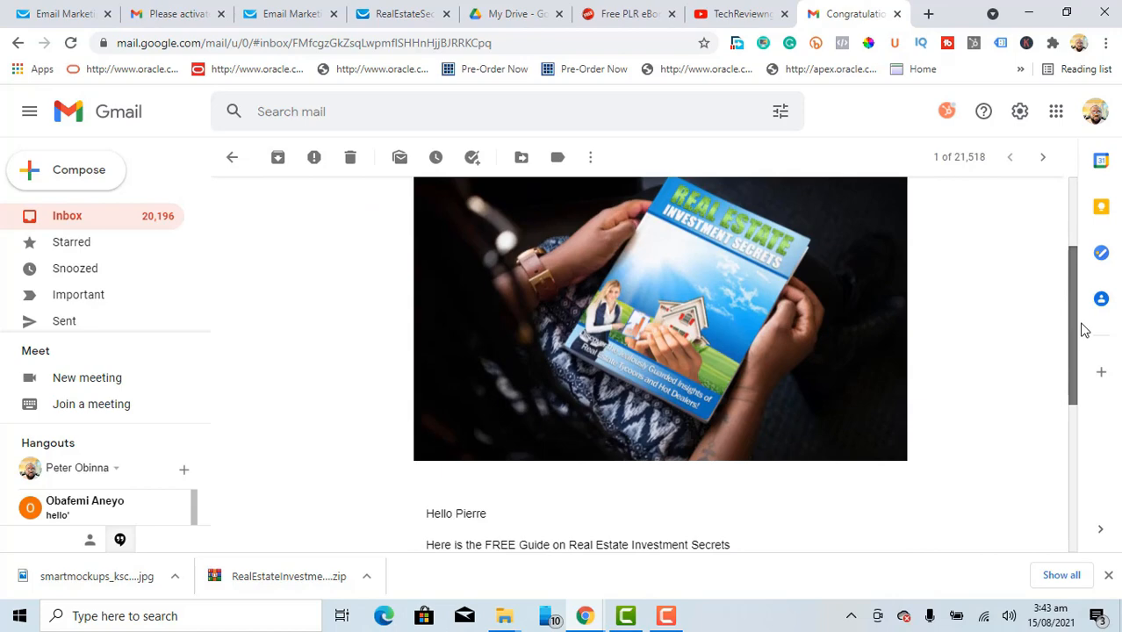
pyautogui.scroll(-1, 1083, 334)
pyautogui.moveTo(1090, 397); pyautogui.dragTo(1090, 403)
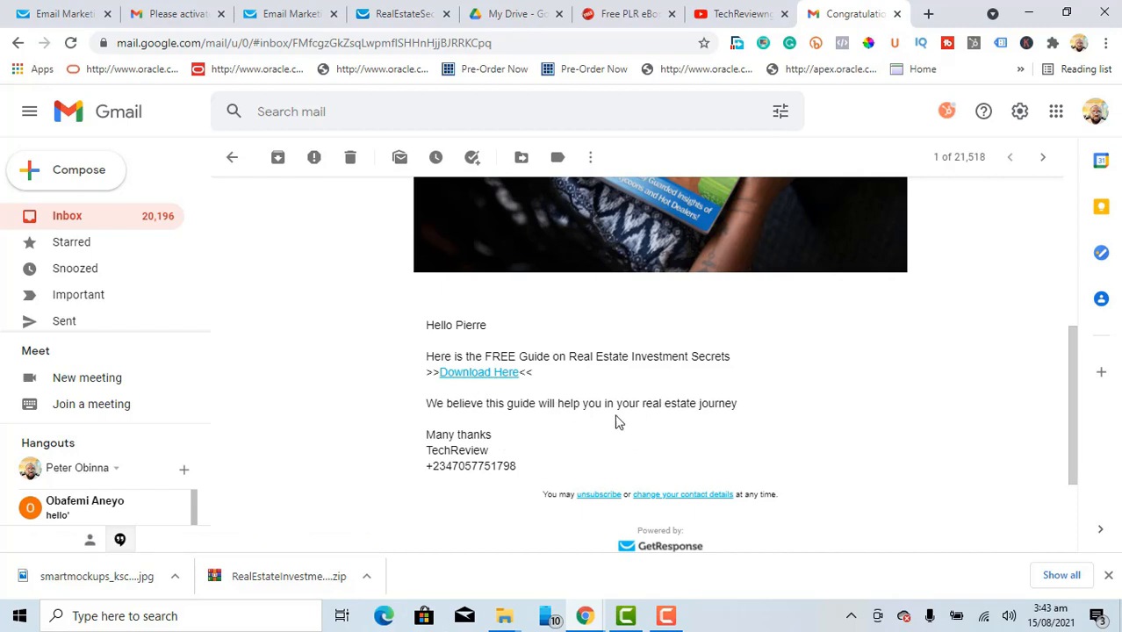
pyautogui.click(484, 374)
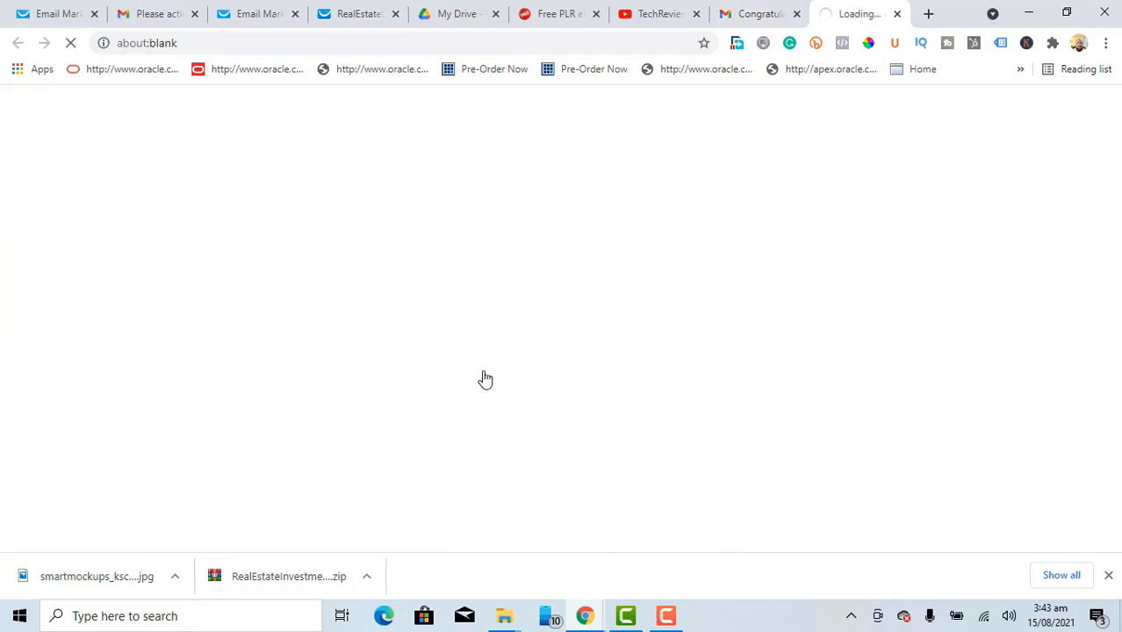